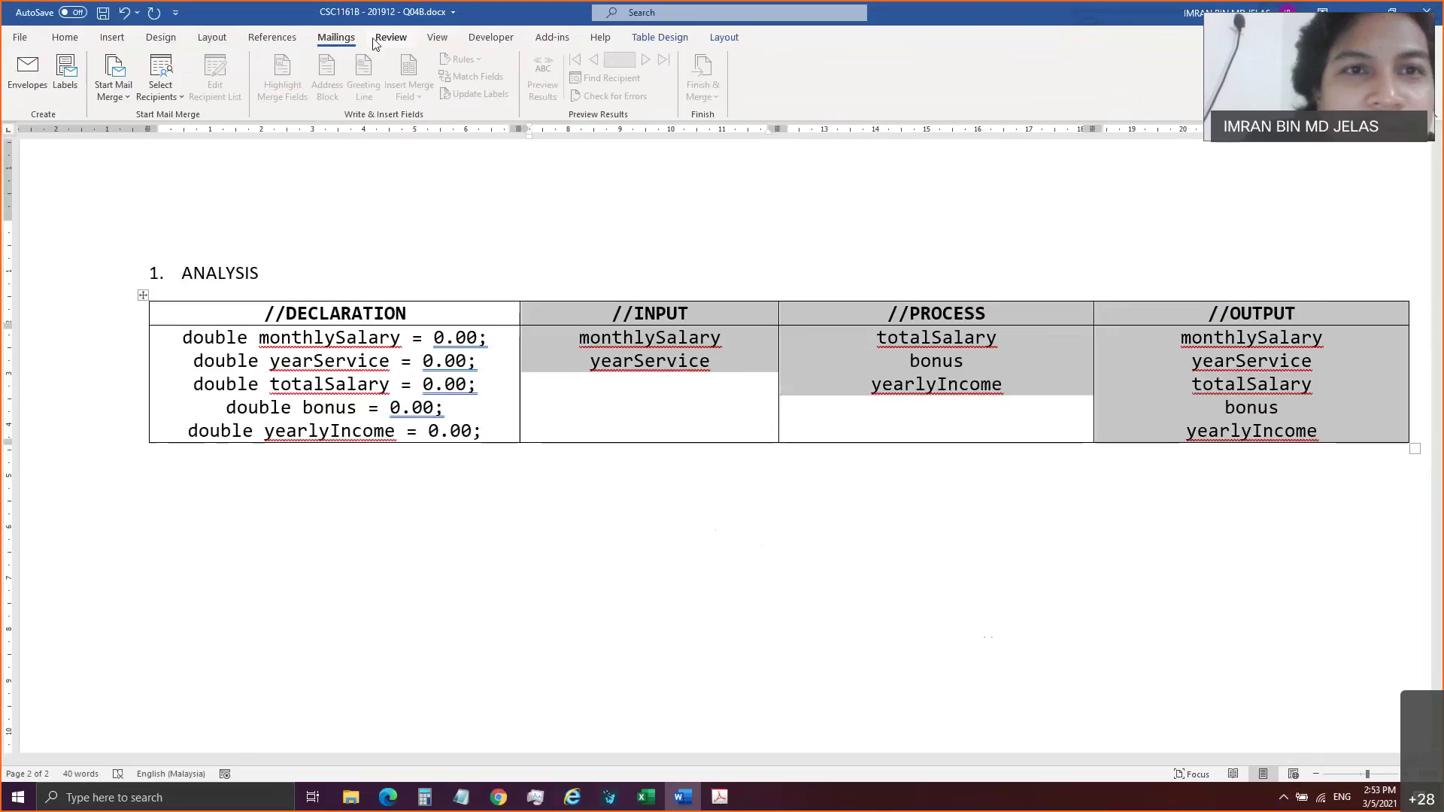
pyautogui.click(388, 37)
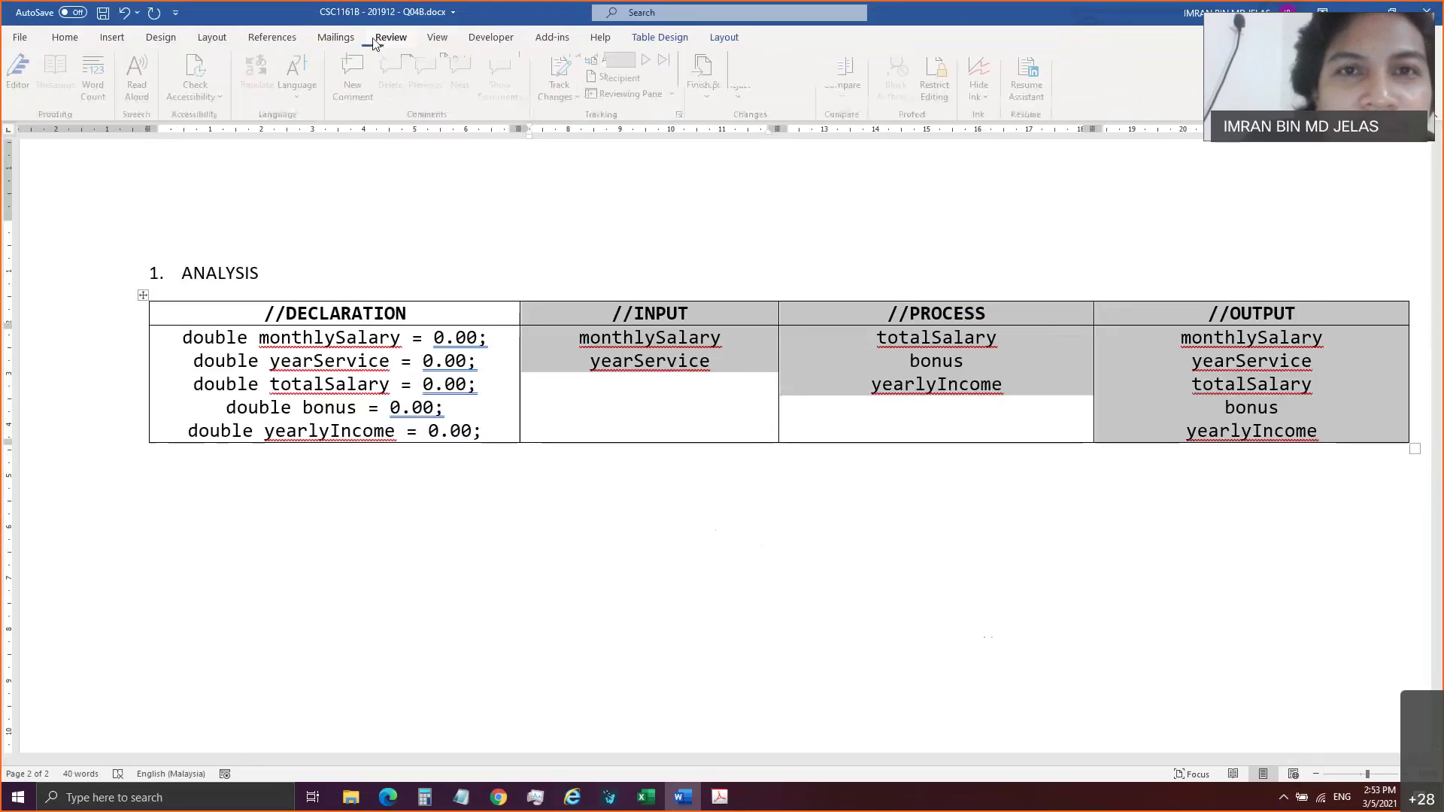
pyautogui.press('Right')
pyautogui.hotkey('ctrl', 'End')
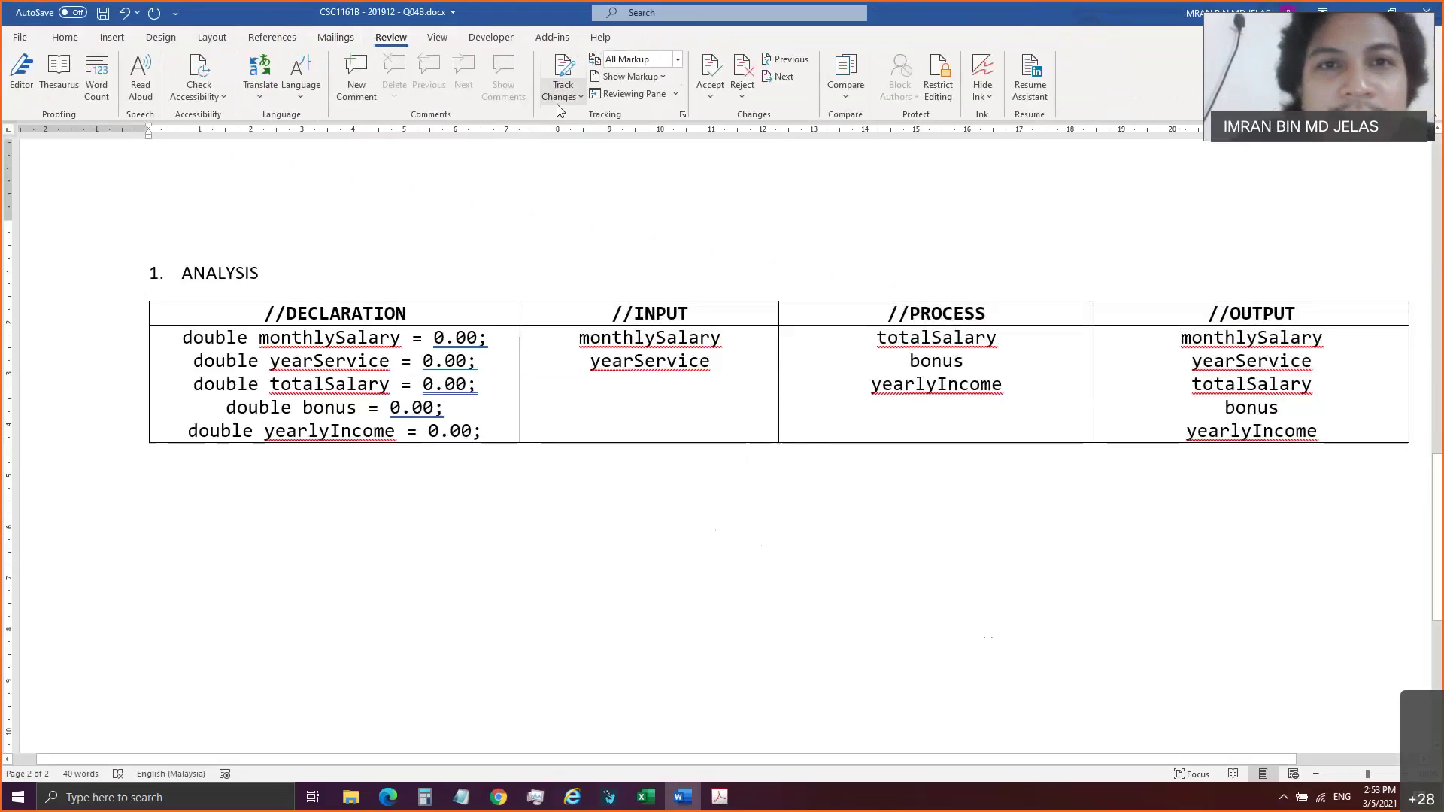
# Distribute the INPUT, PROCESS and OUTPUT columns of the analysis table to equal widths.
pyautogui.click(689, 407)
pyautogui.moveTo(981, 392); pyautogui.dragTo(721, 285)
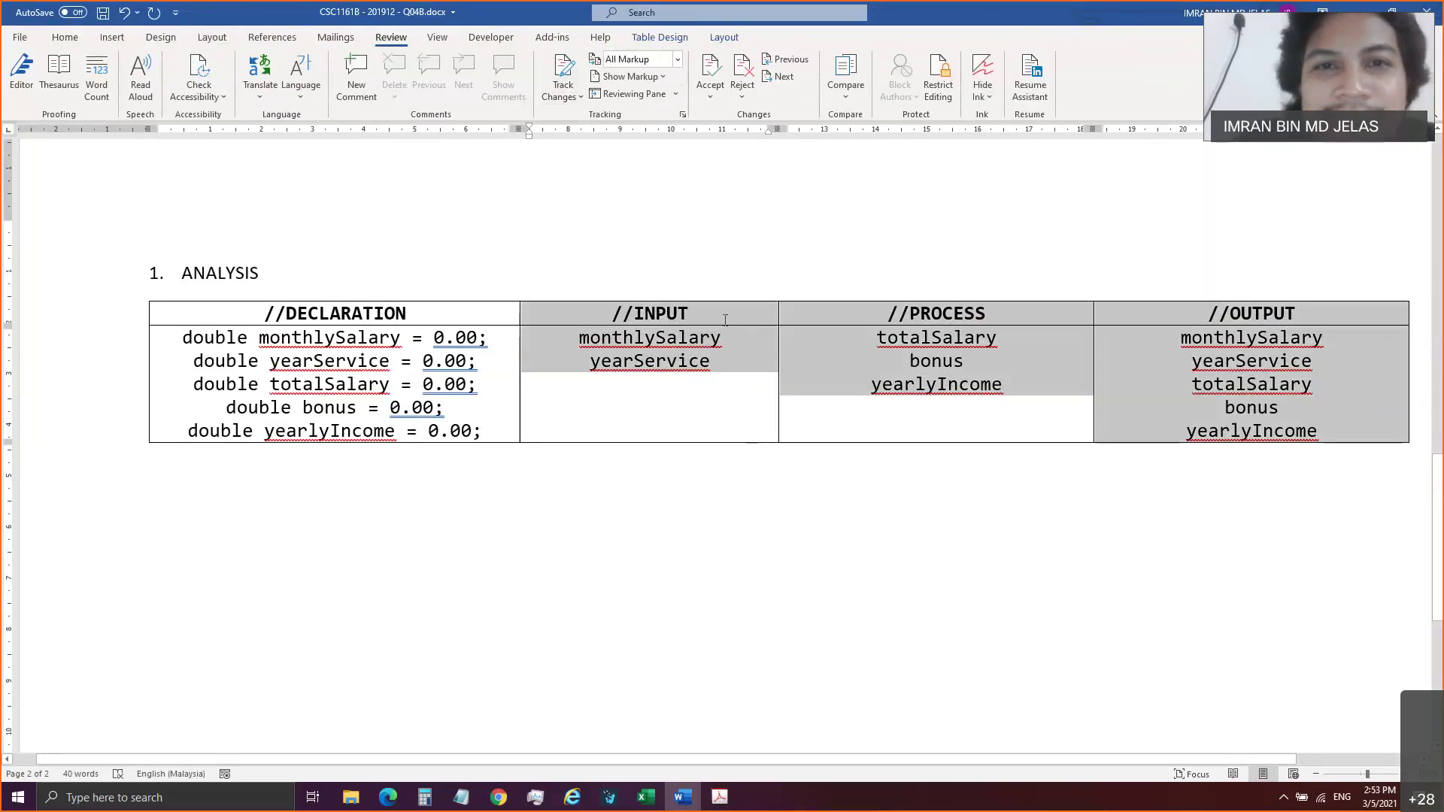
pyautogui.click(723, 43)
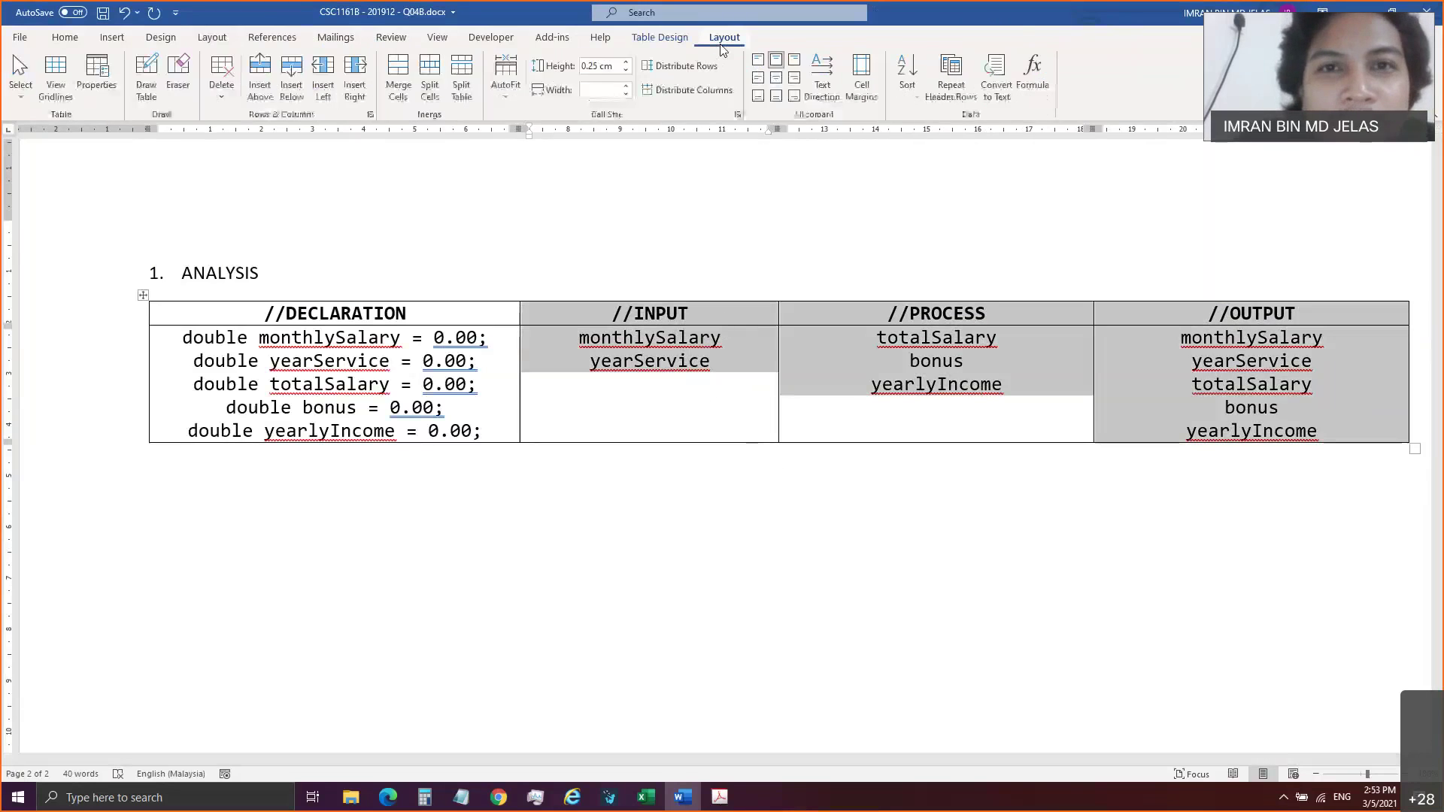
pyautogui.click(722, 89)
pyautogui.click(982, 571)
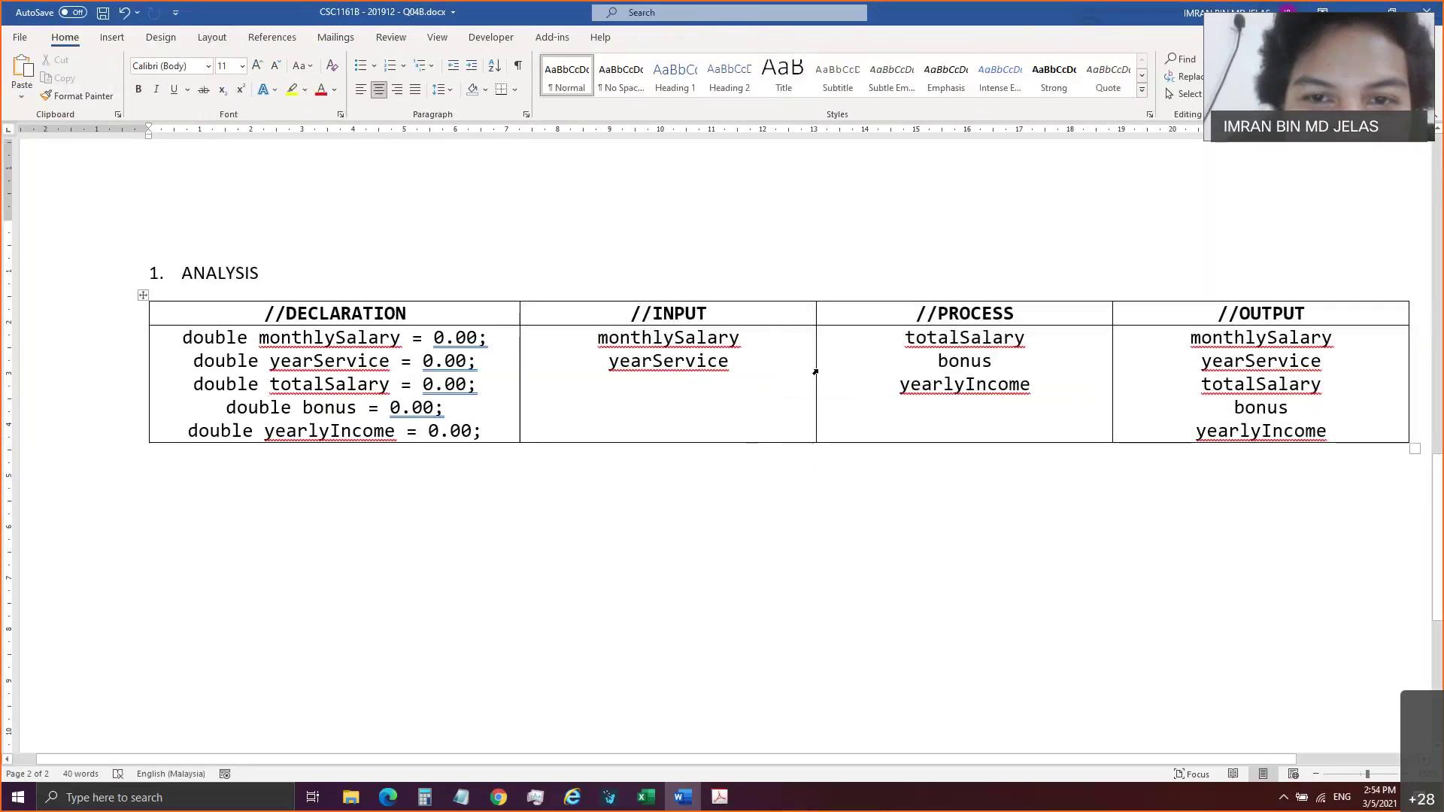
# Widen the PROCESS column of the analysis table by narrowing the DECLARATION, INPUT and OUTPUT columns to just fit their text.
pyautogui.moveTo(816, 371); pyautogui.dragTo(749, 368)
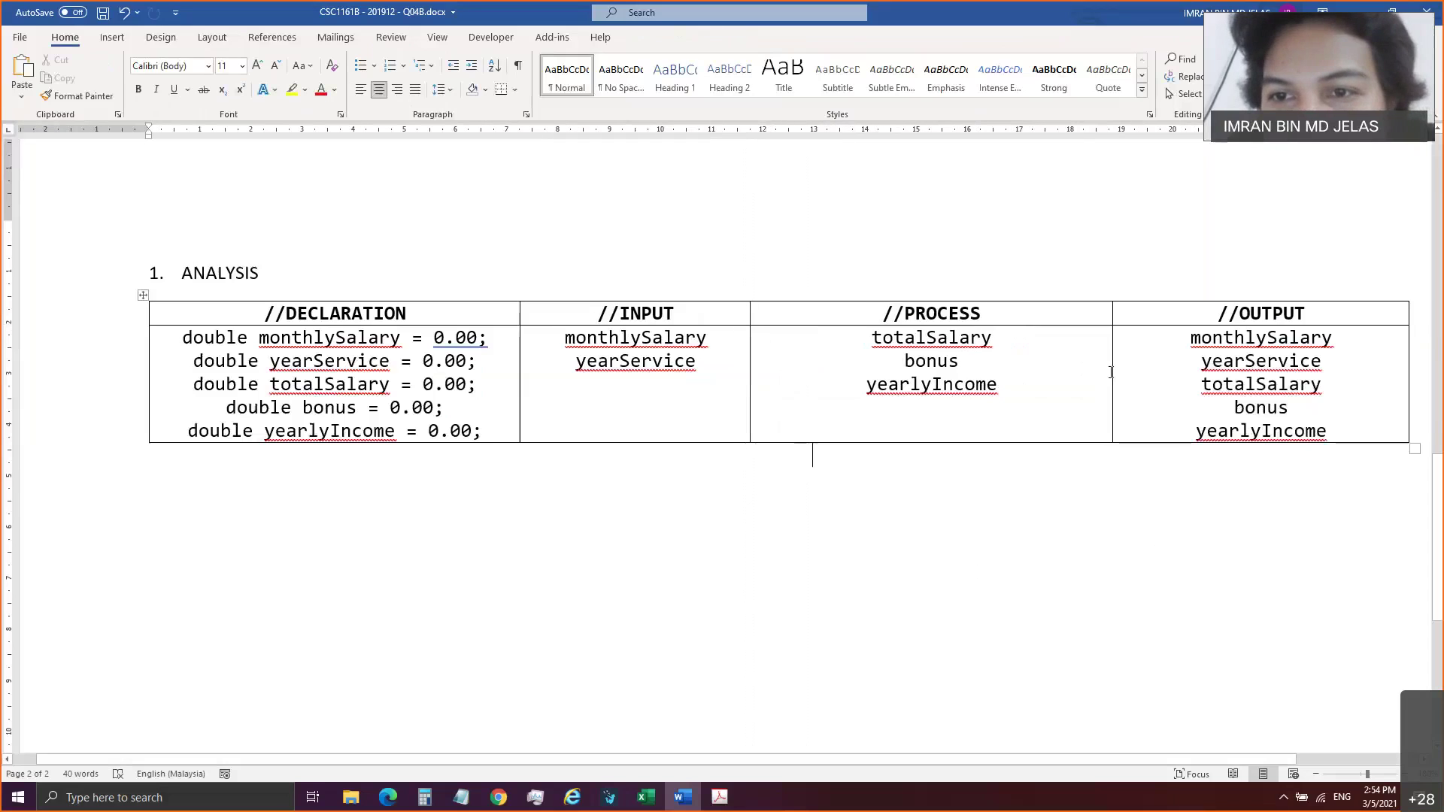
pyautogui.moveTo(1111, 372); pyautogui.dragTo(1235, 367)
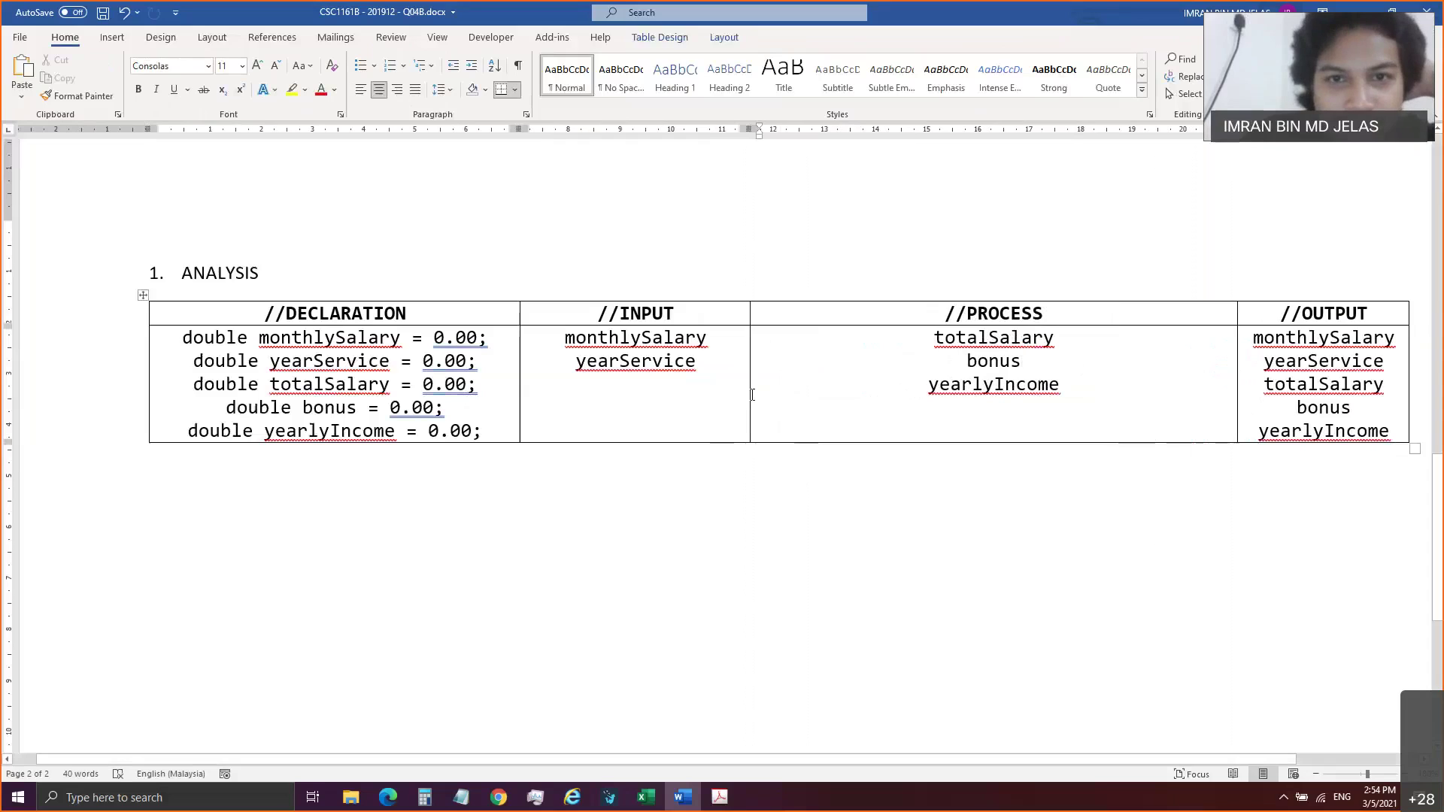
pyautogui.moveTo(749, 394); pyautogui.dragTo(700, 404)
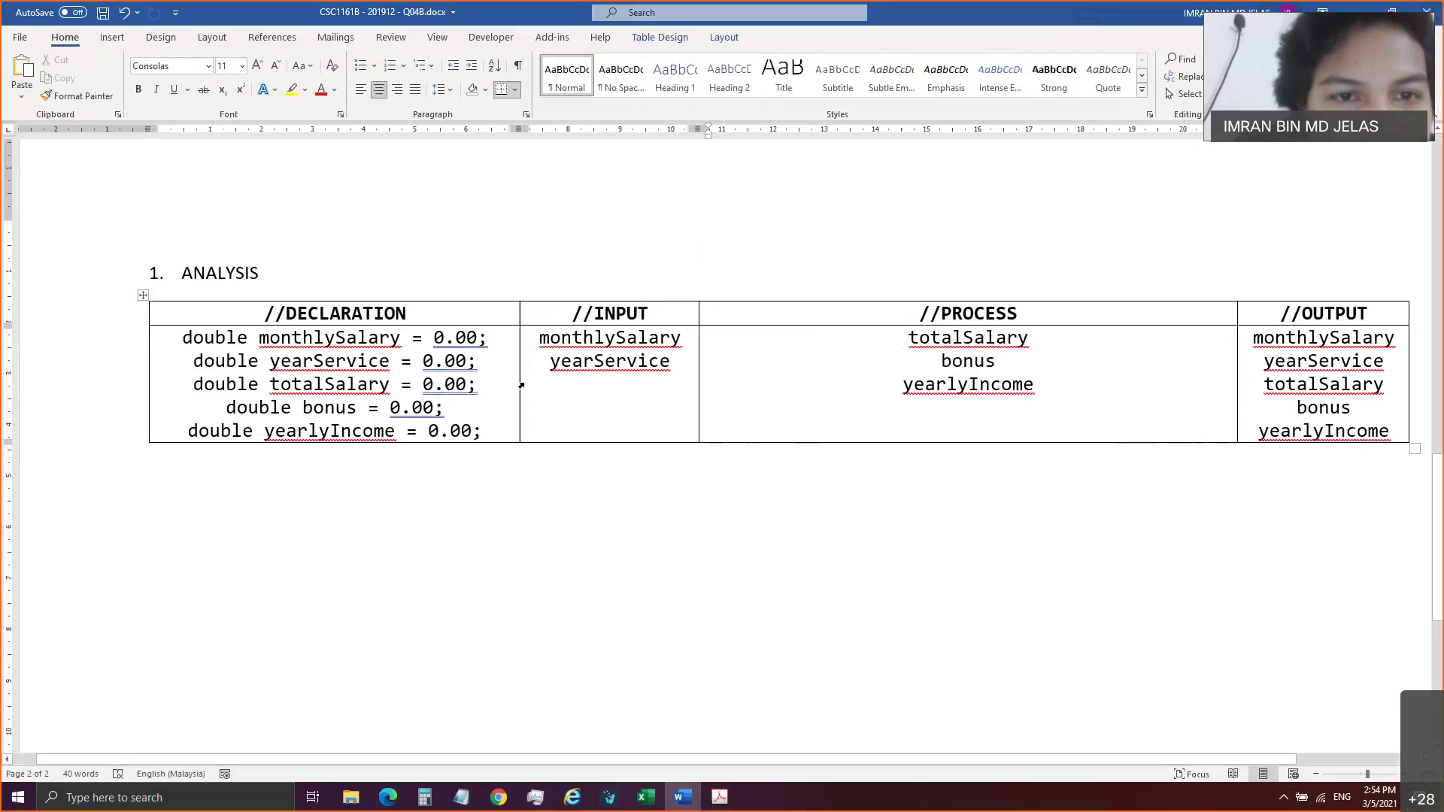
pyautogui.moveTo(520, 383); pyautogui.dragTo(483, 380)
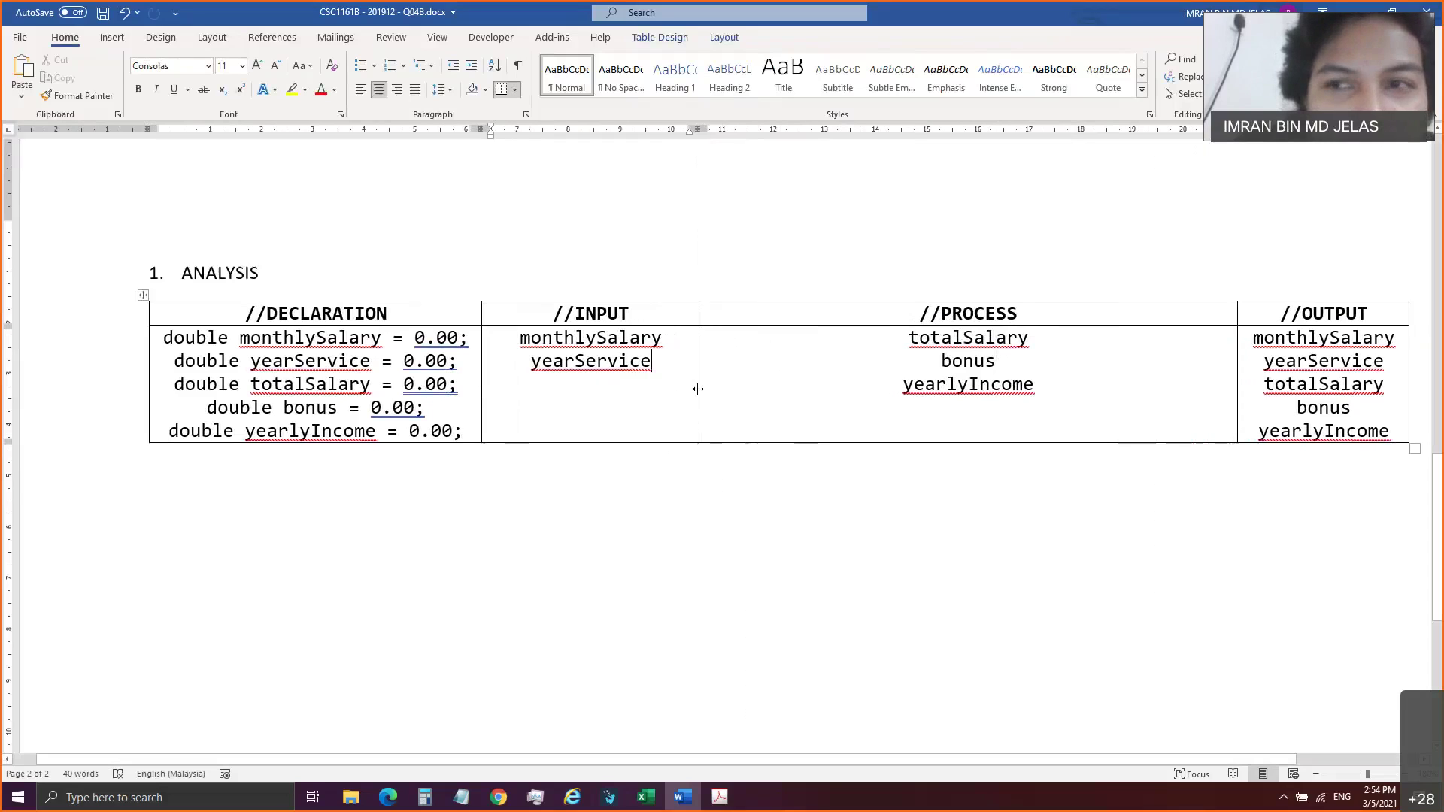
pyautogui.moveTo(698, 389); pyautogui.dragTo(660, 391)
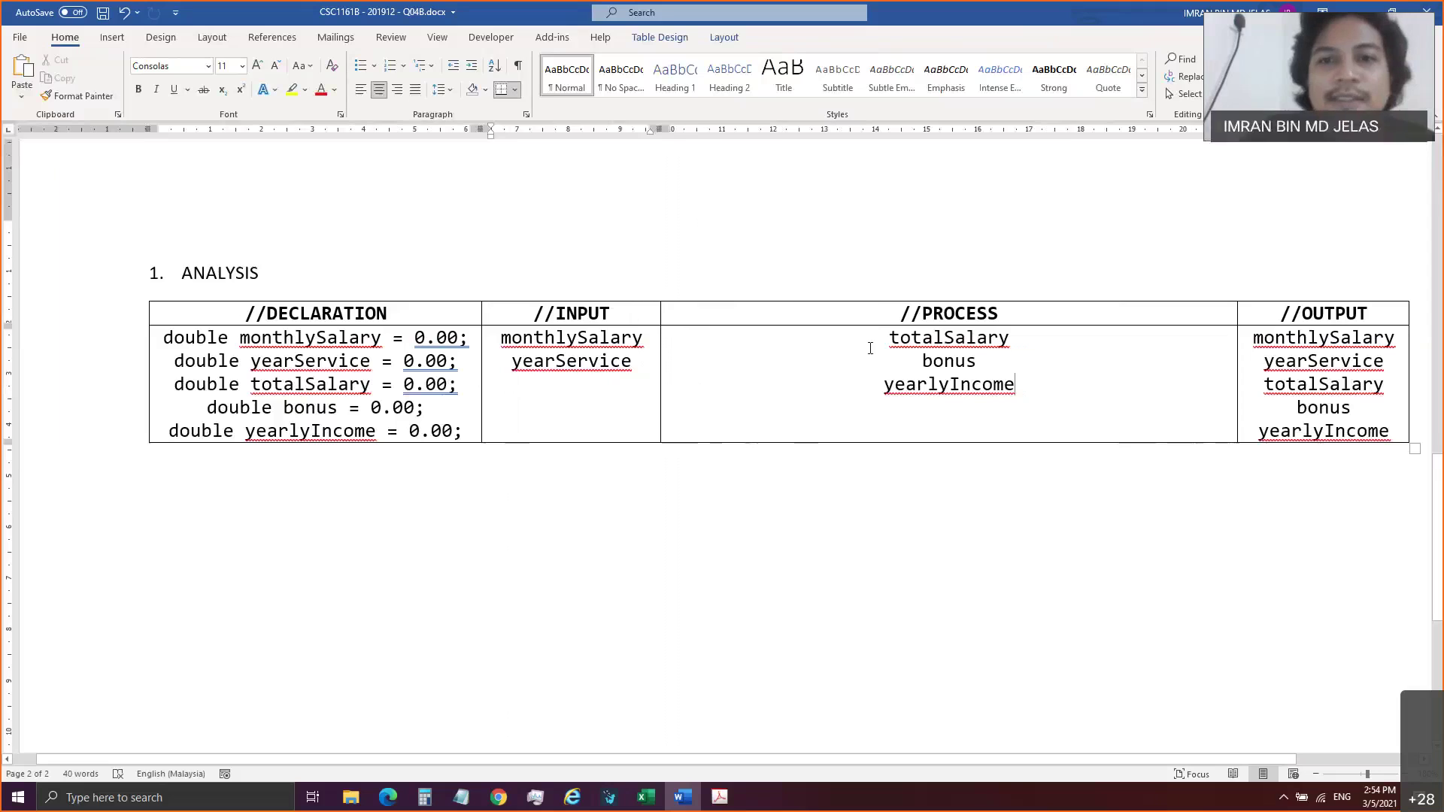
# Left-align the PROCESS entries and complete the first line as "totalSalary = monthlySalary * 12;", reusing the variable name from the INPUT column.
pyautogui.moveTo(1017, 387); pyautogui.dragTo(870, 351)
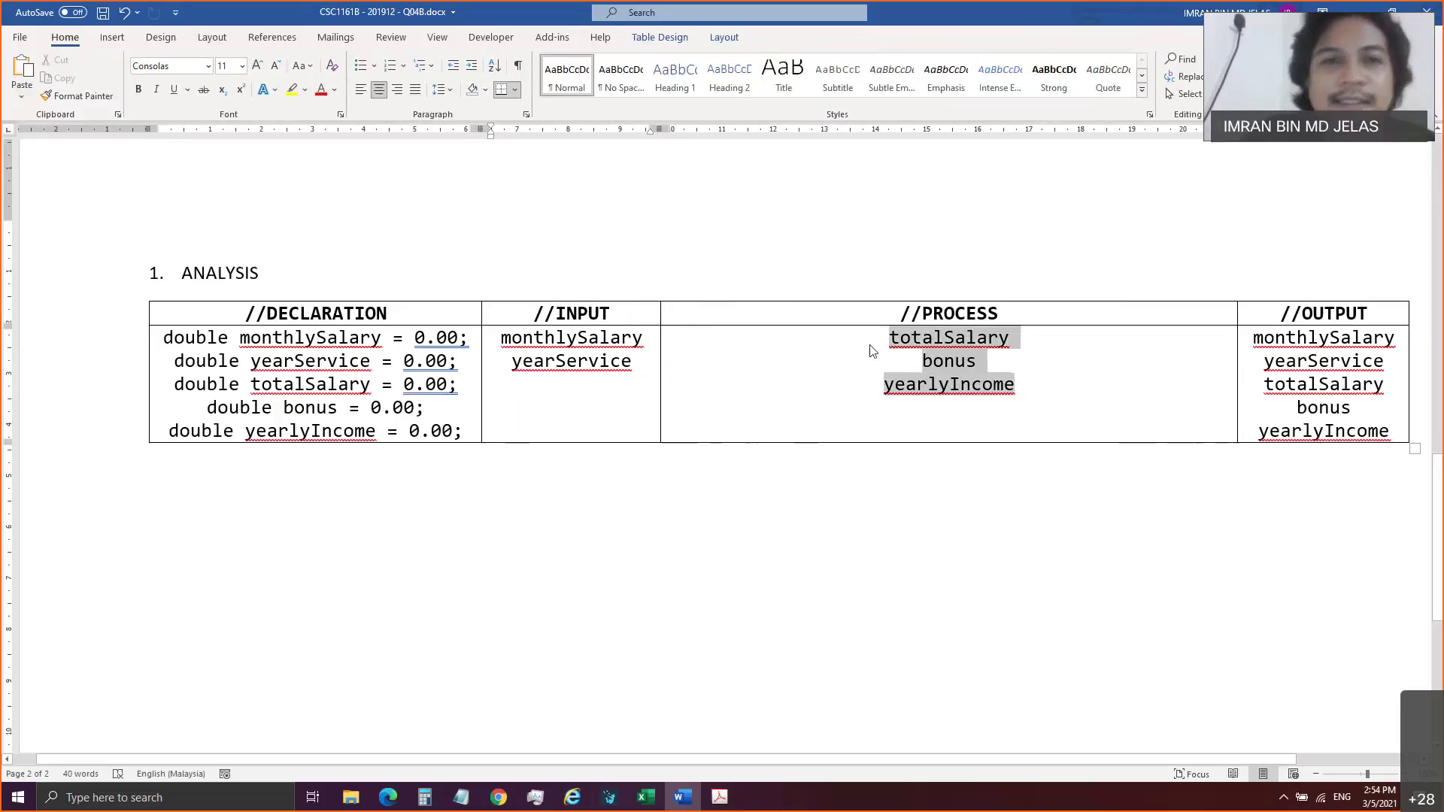
pyautogui.click(361, 89)
pyautogui.click(828, 340)
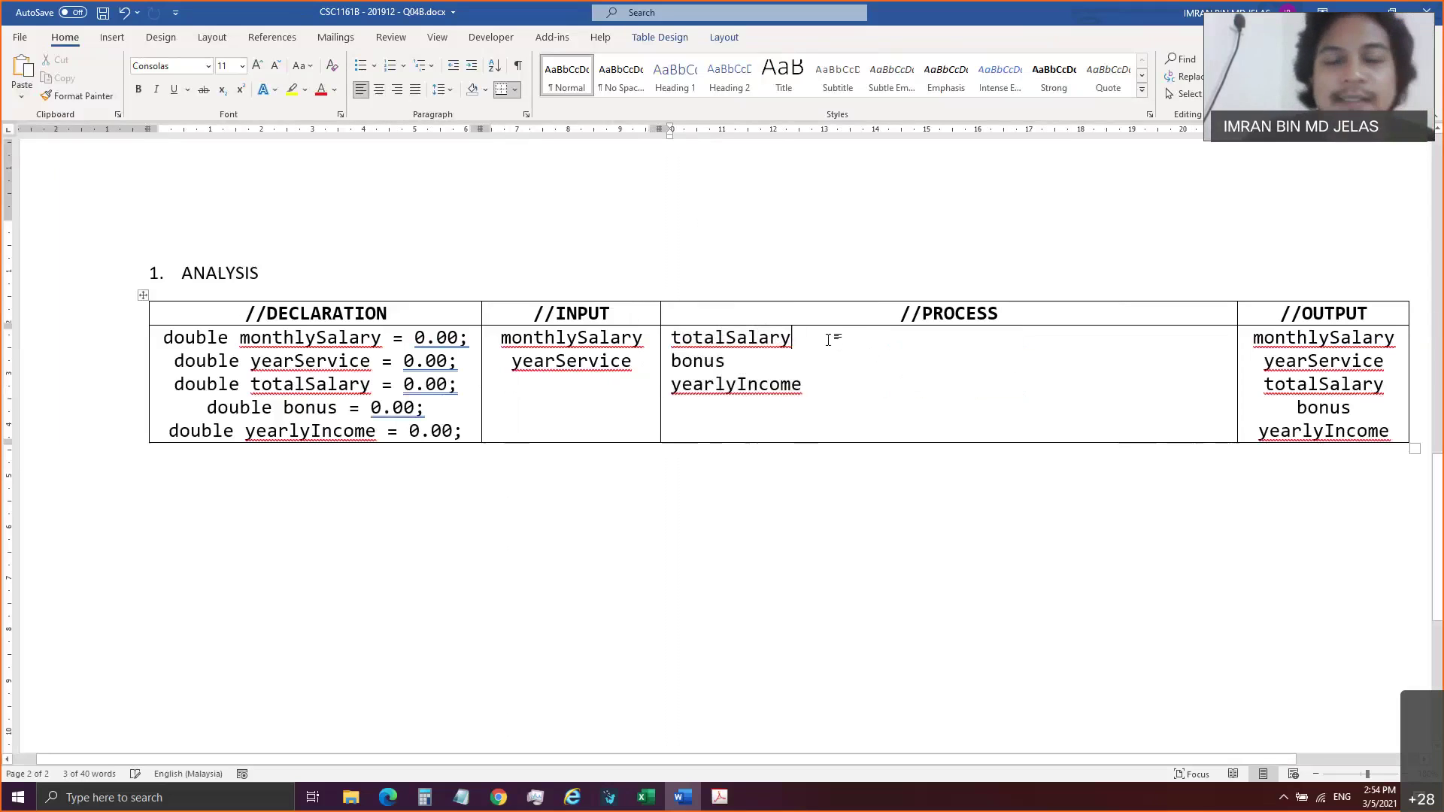
pyautogui.write('=')
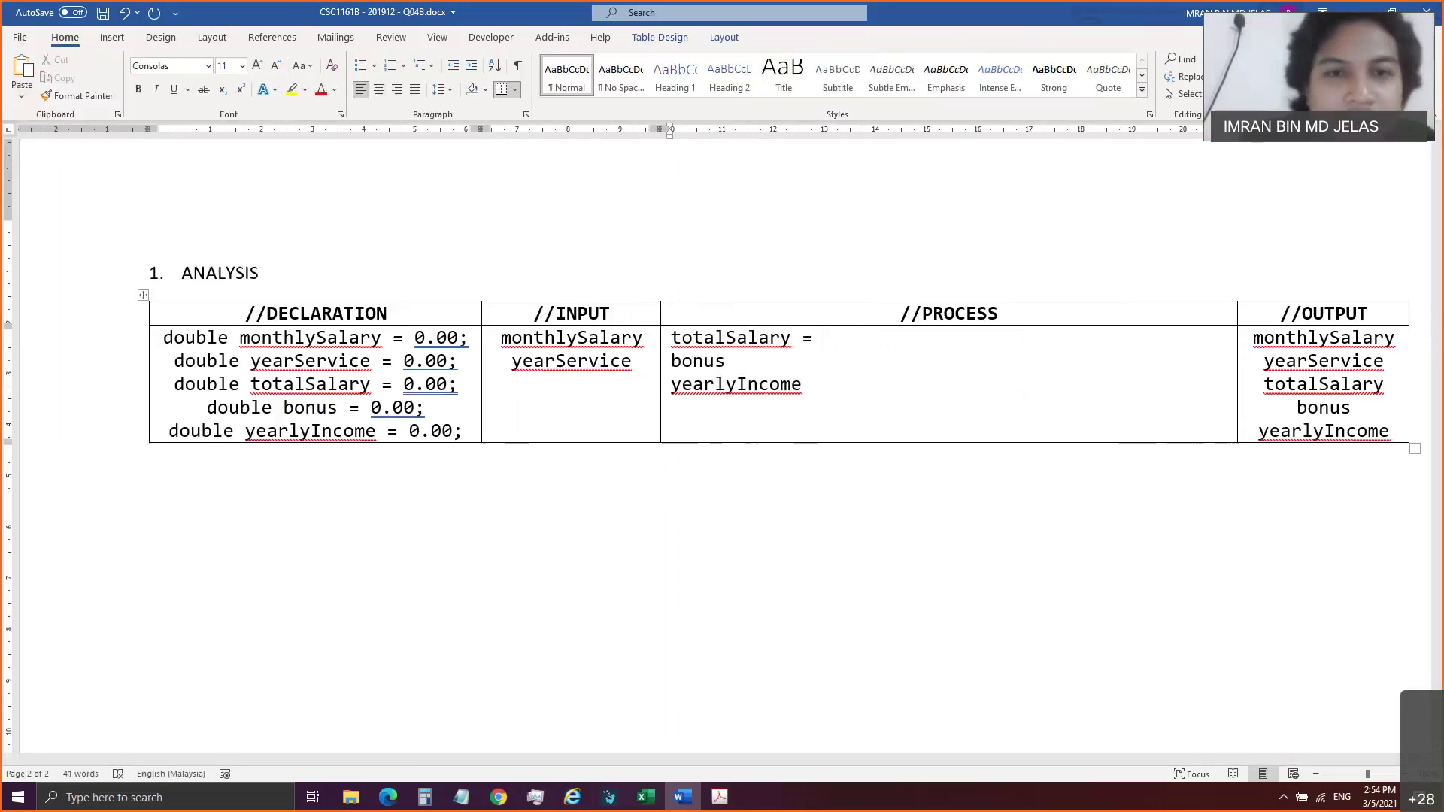
pyautogui.doubleClick(570, 338)
pyautogui.hotkey('ctrl', 'c')
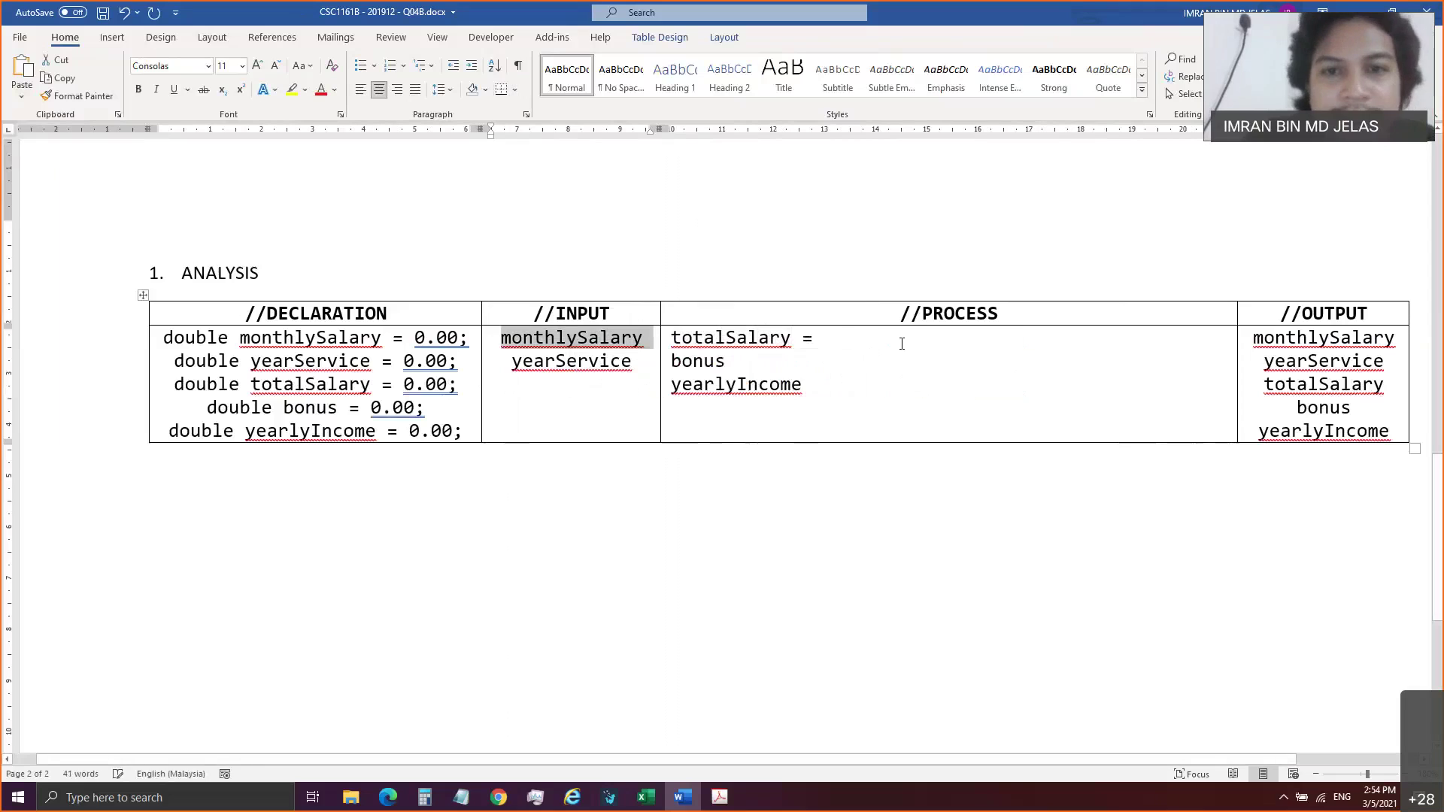
pyautogui.click(901, 344)
pyautogui.hotkey('ctrl', 'v')
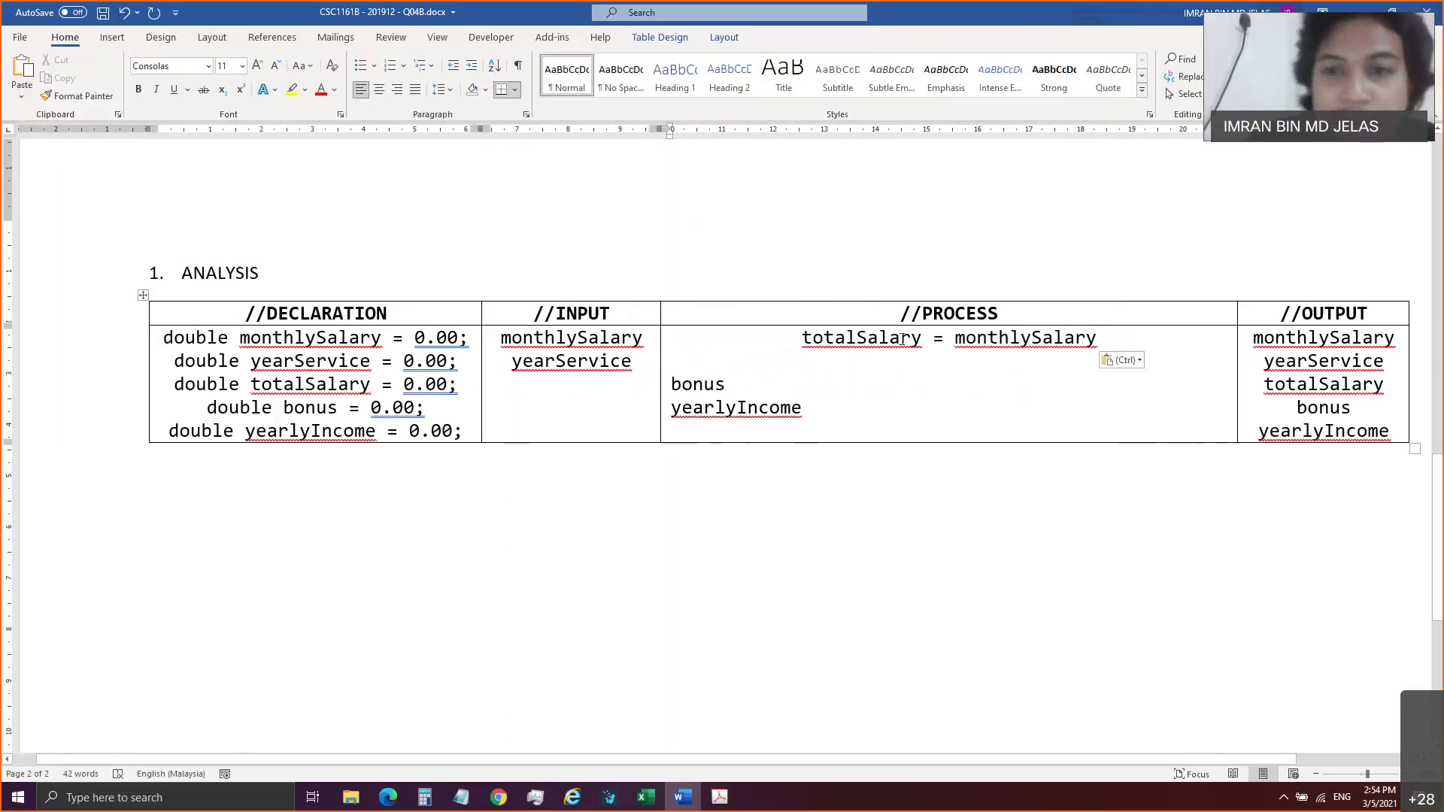
pyautogui.press('BackSpace')
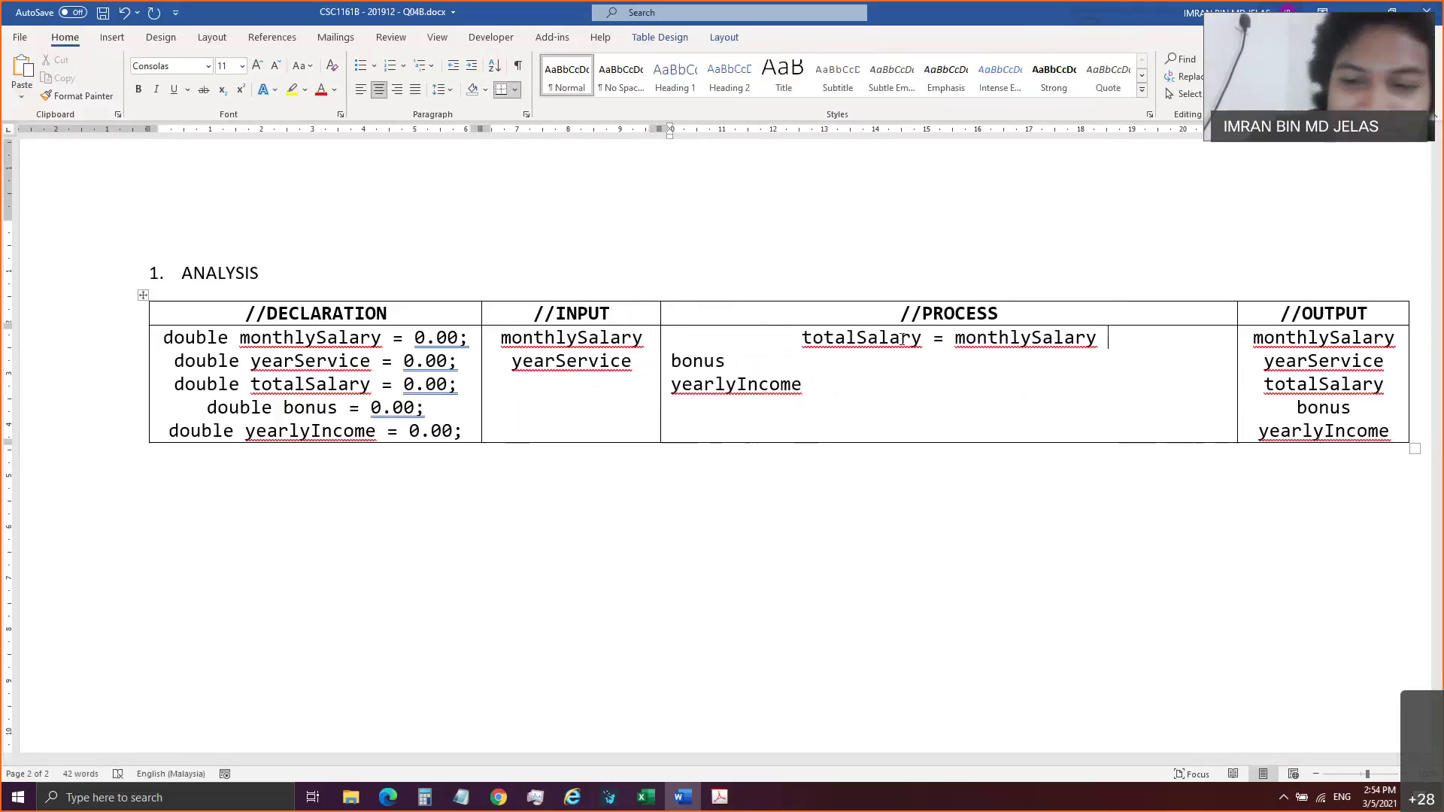
pyautogui.write('* 12;')
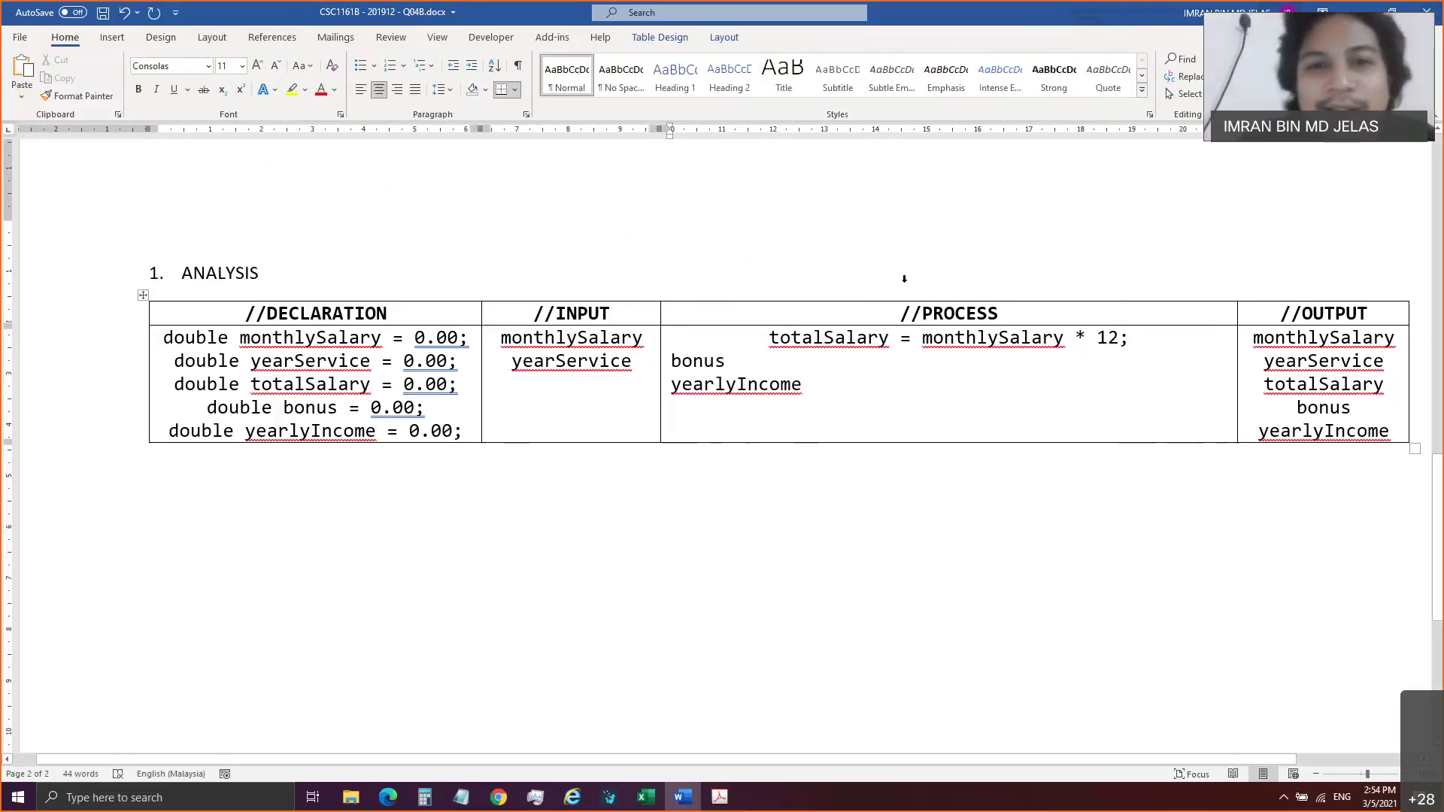
pyautogui.click(767, 337)
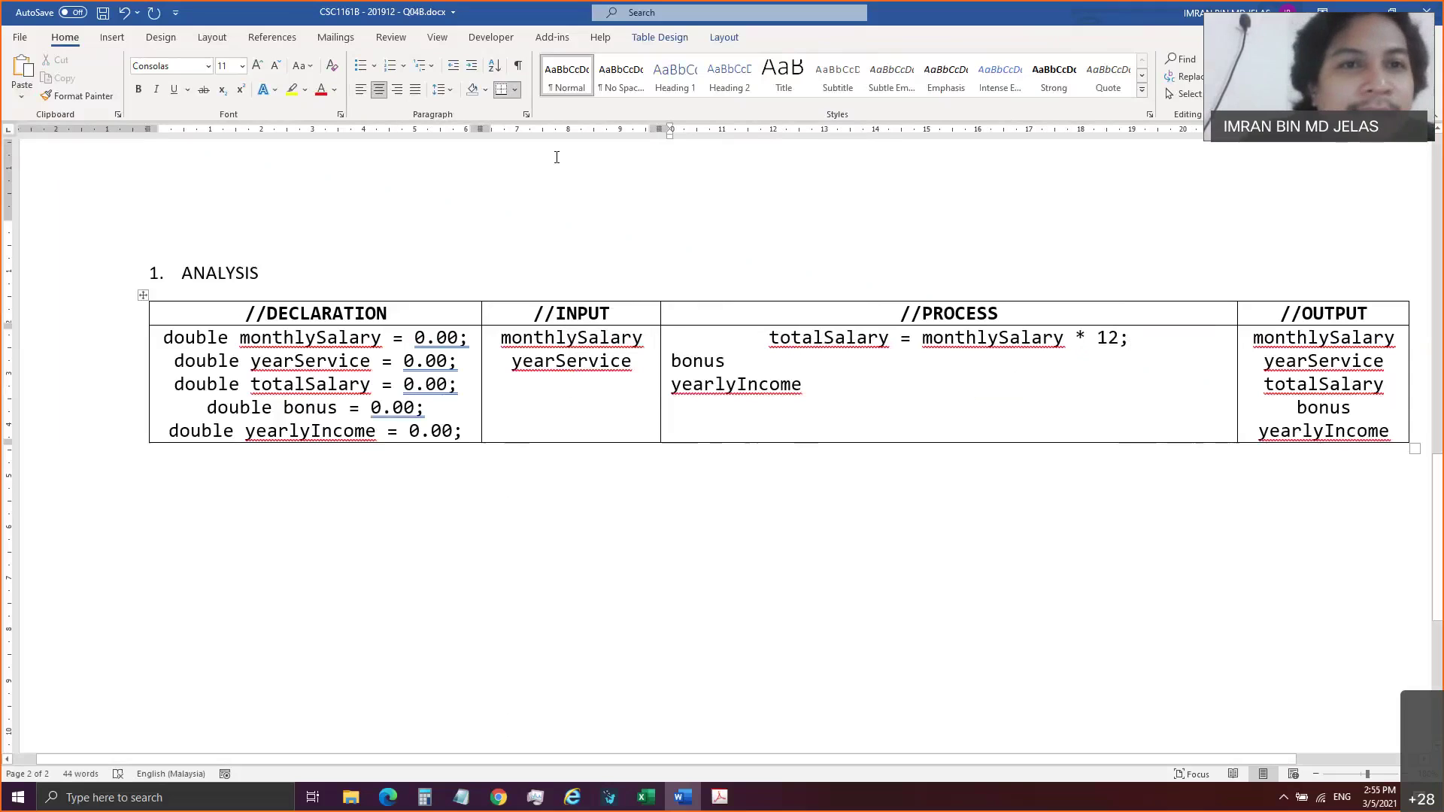
pyautogui.click(361, 93)
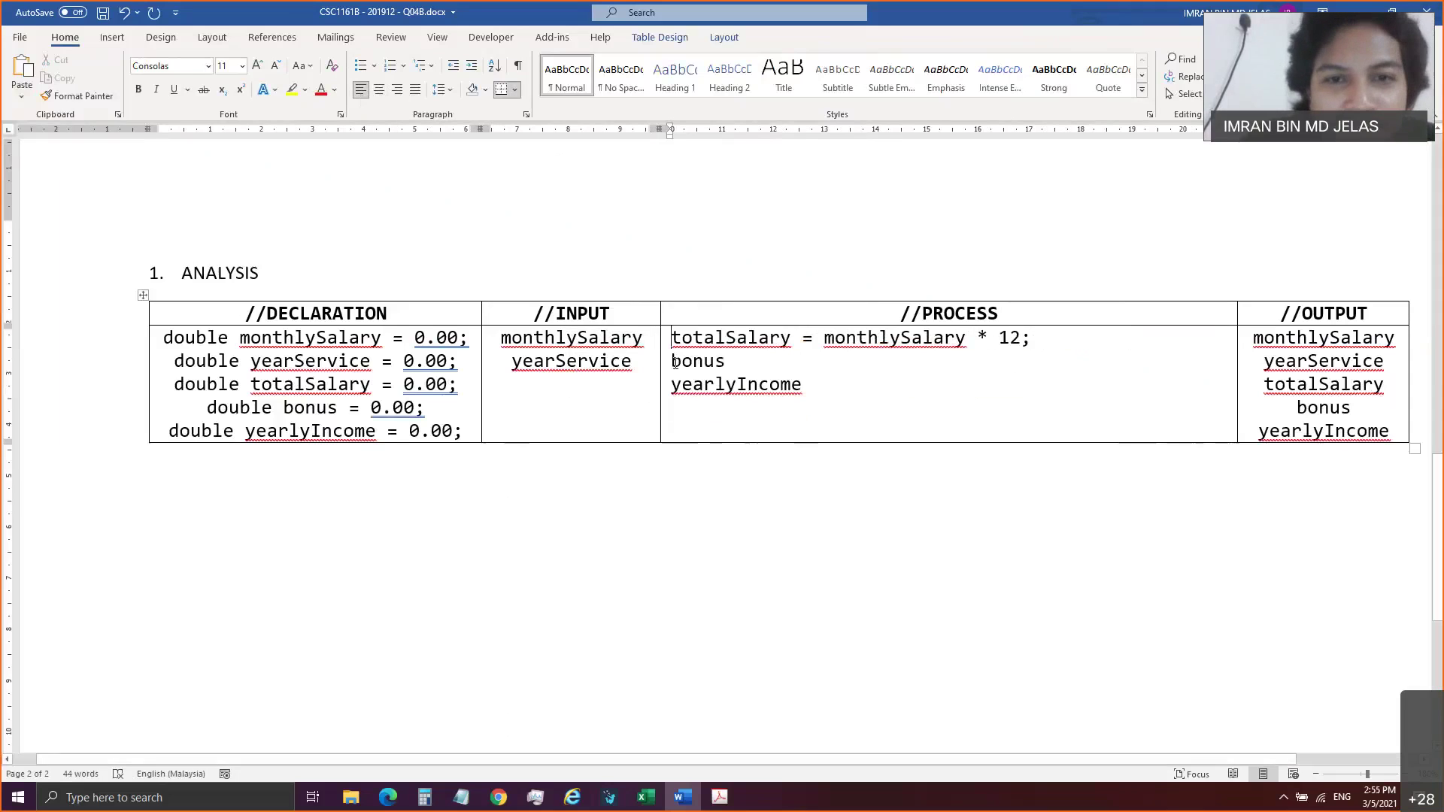
# Insert two blank lines above and one blank line below "bonus" in the PROCESS column.
pyautogui.click(667, 362)
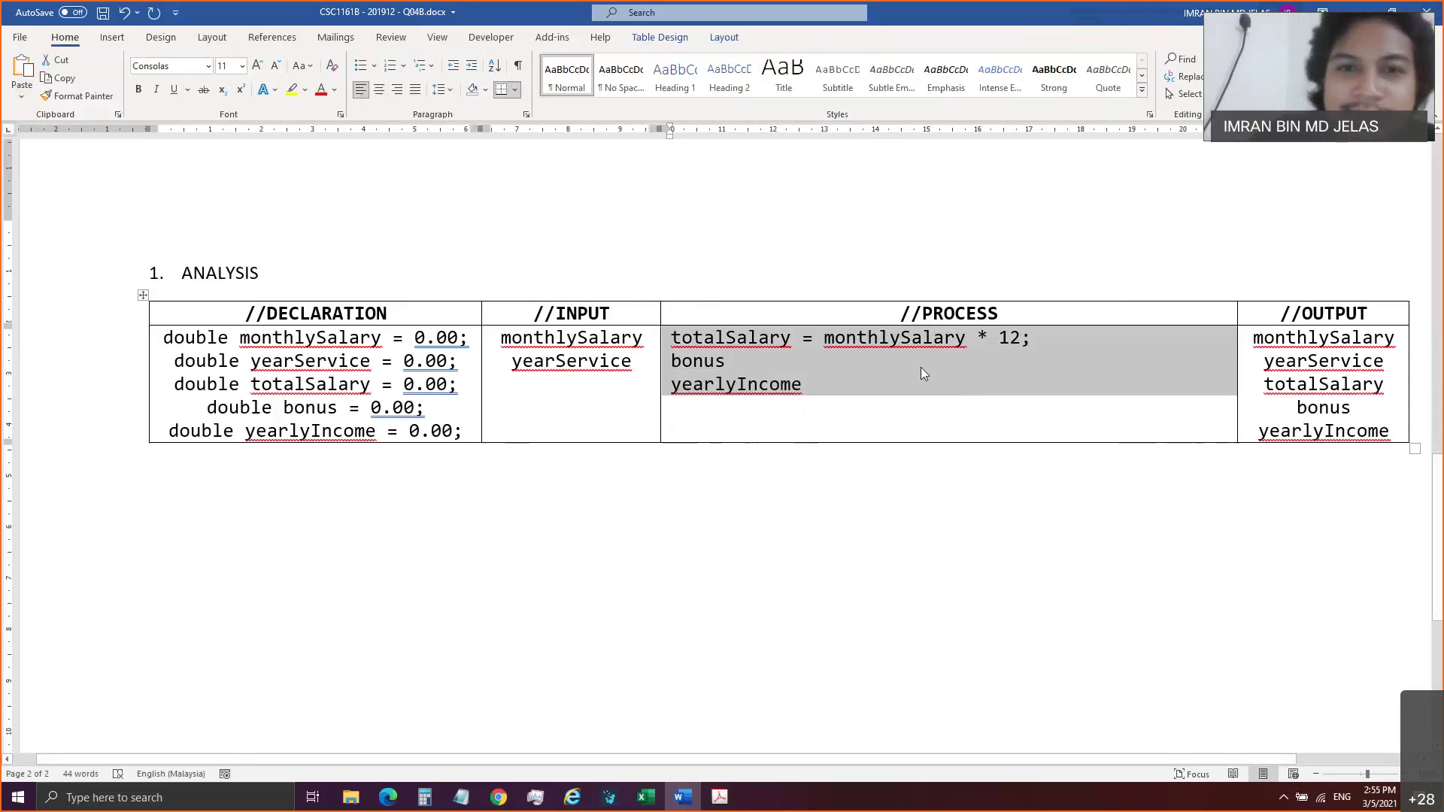
pyautogui.click(807, 364)
pyautogui.press('Home')
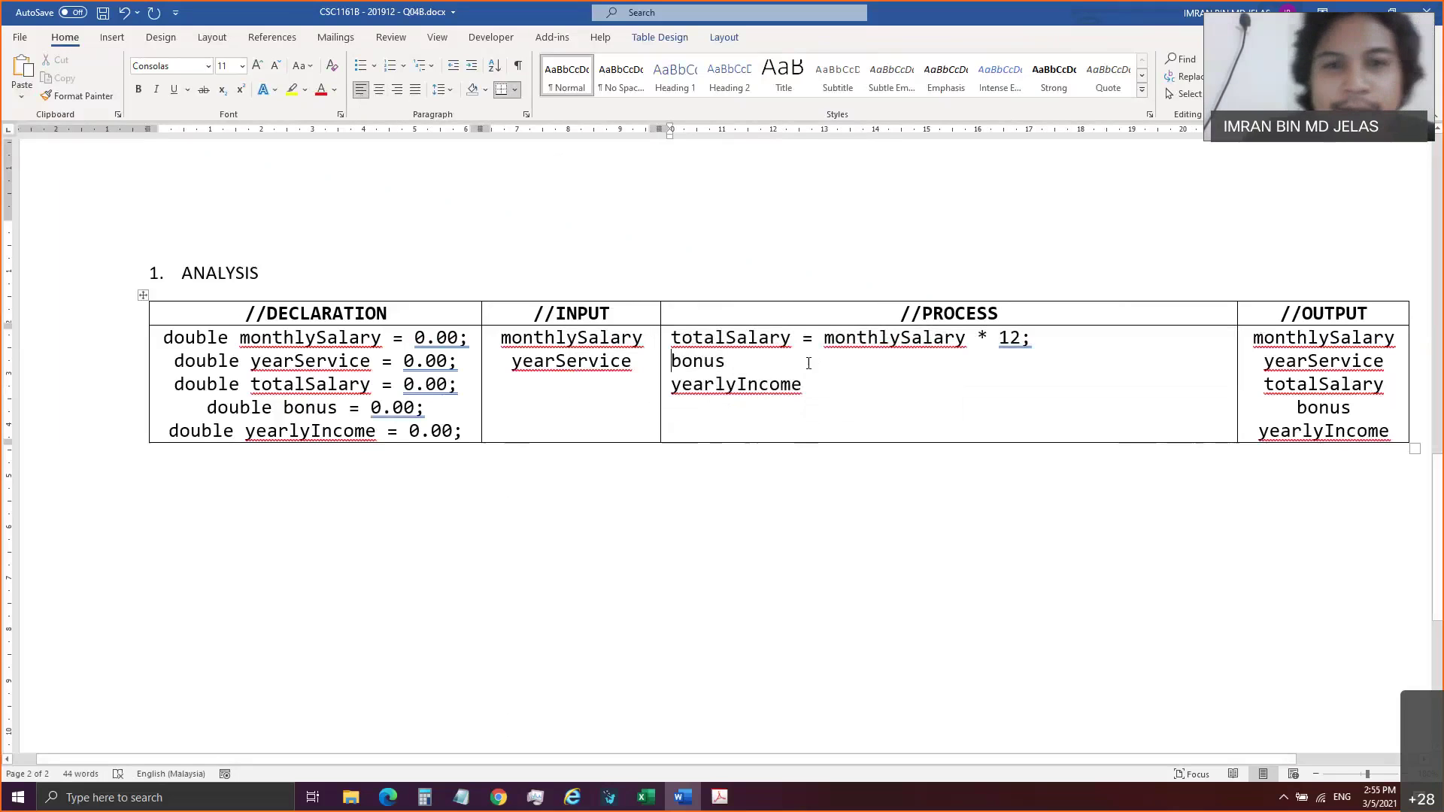
pyautogui.press('Return')
pyautogui.press('End')
pyautogui.press('Return')
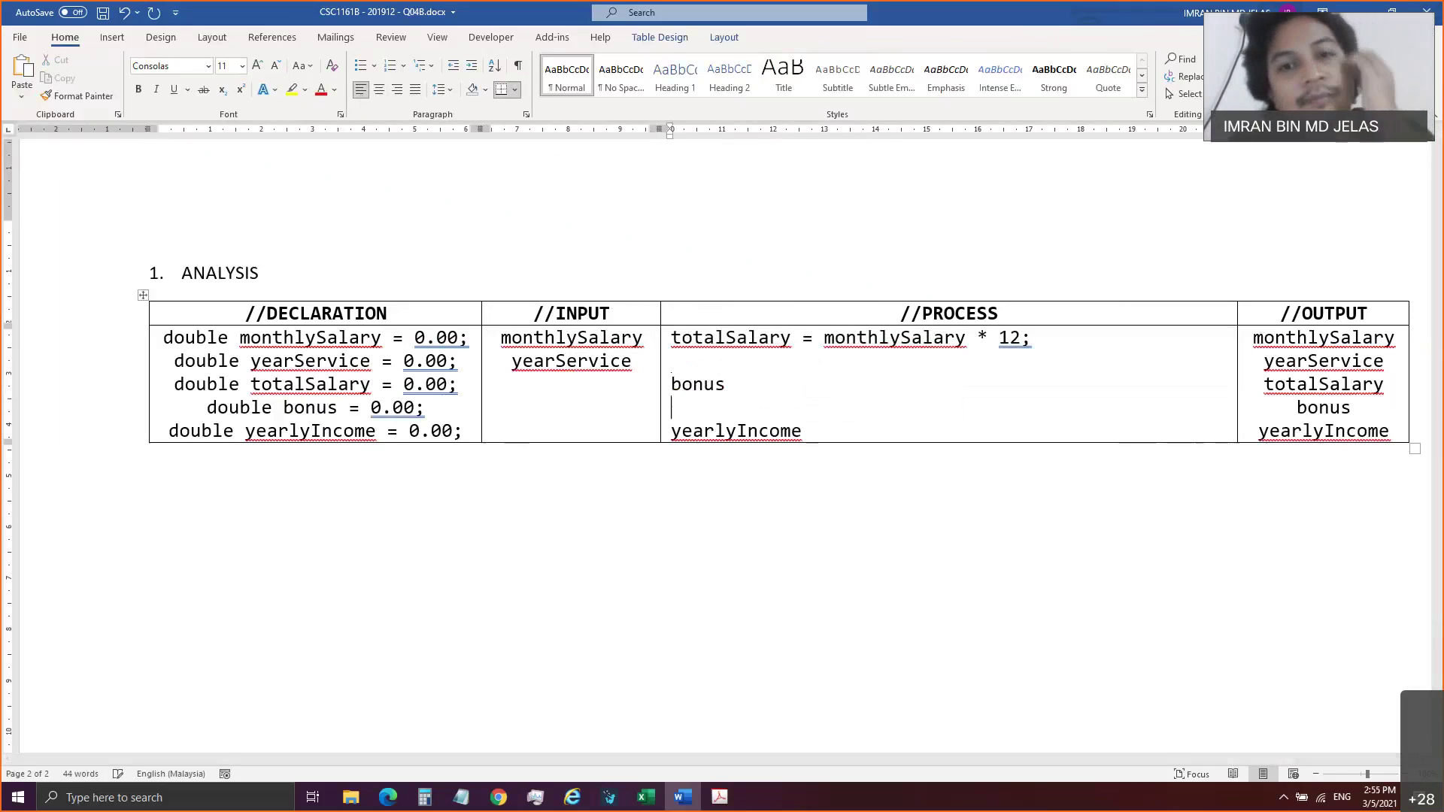
pyautogui.write('=')
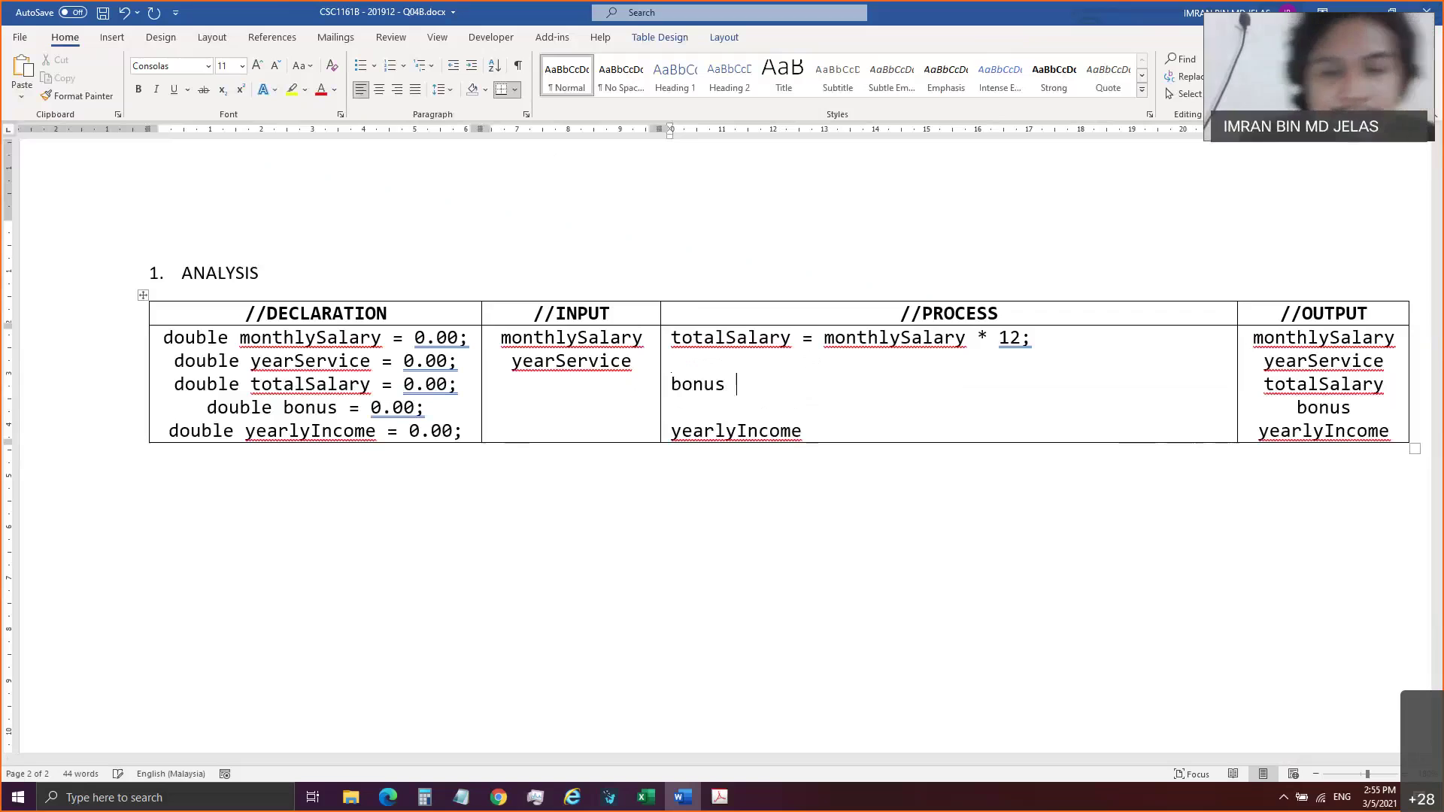
pyautogui.press('Left')
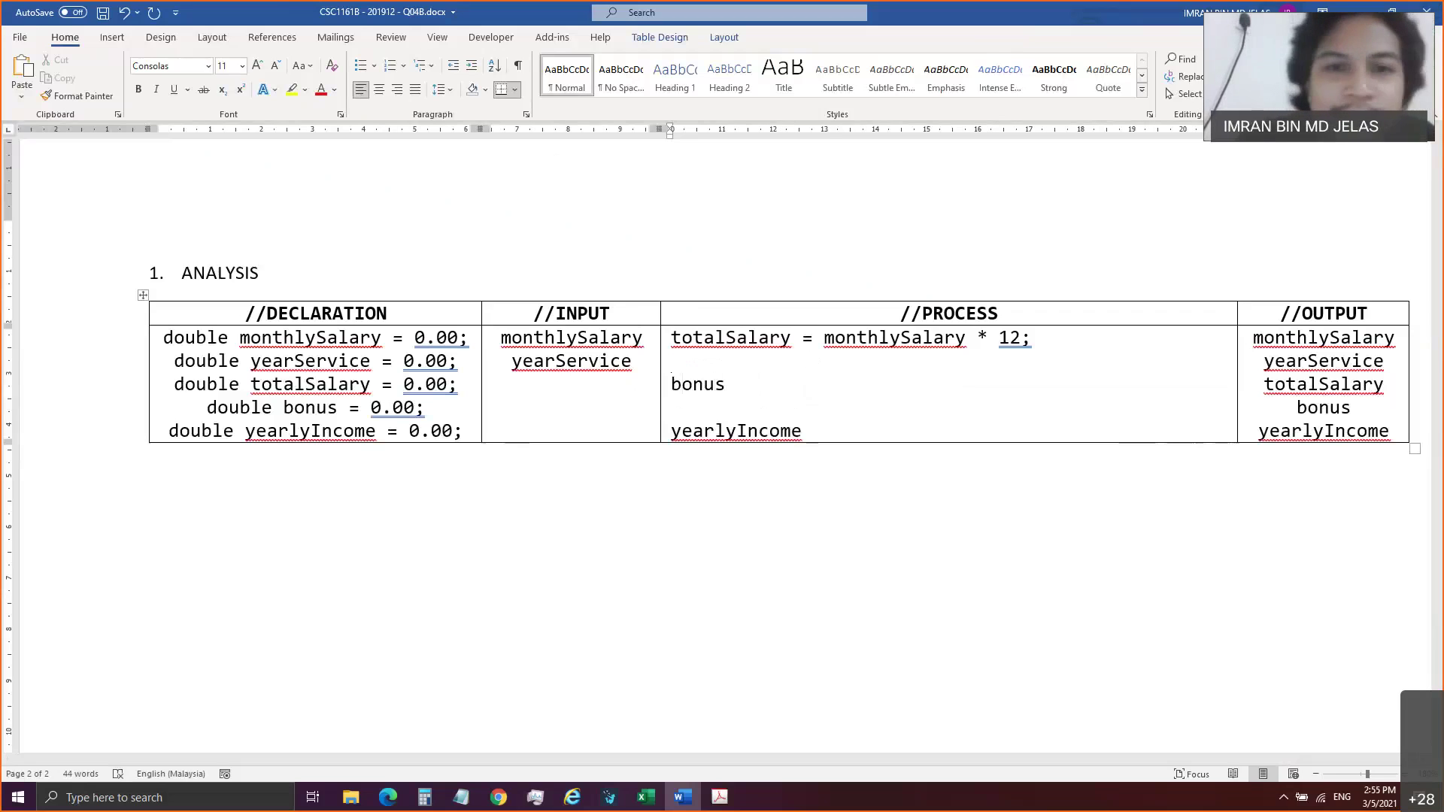
pyautogui.press('Left')
pyautogui.press('Return')
pyautogui.press('Up')
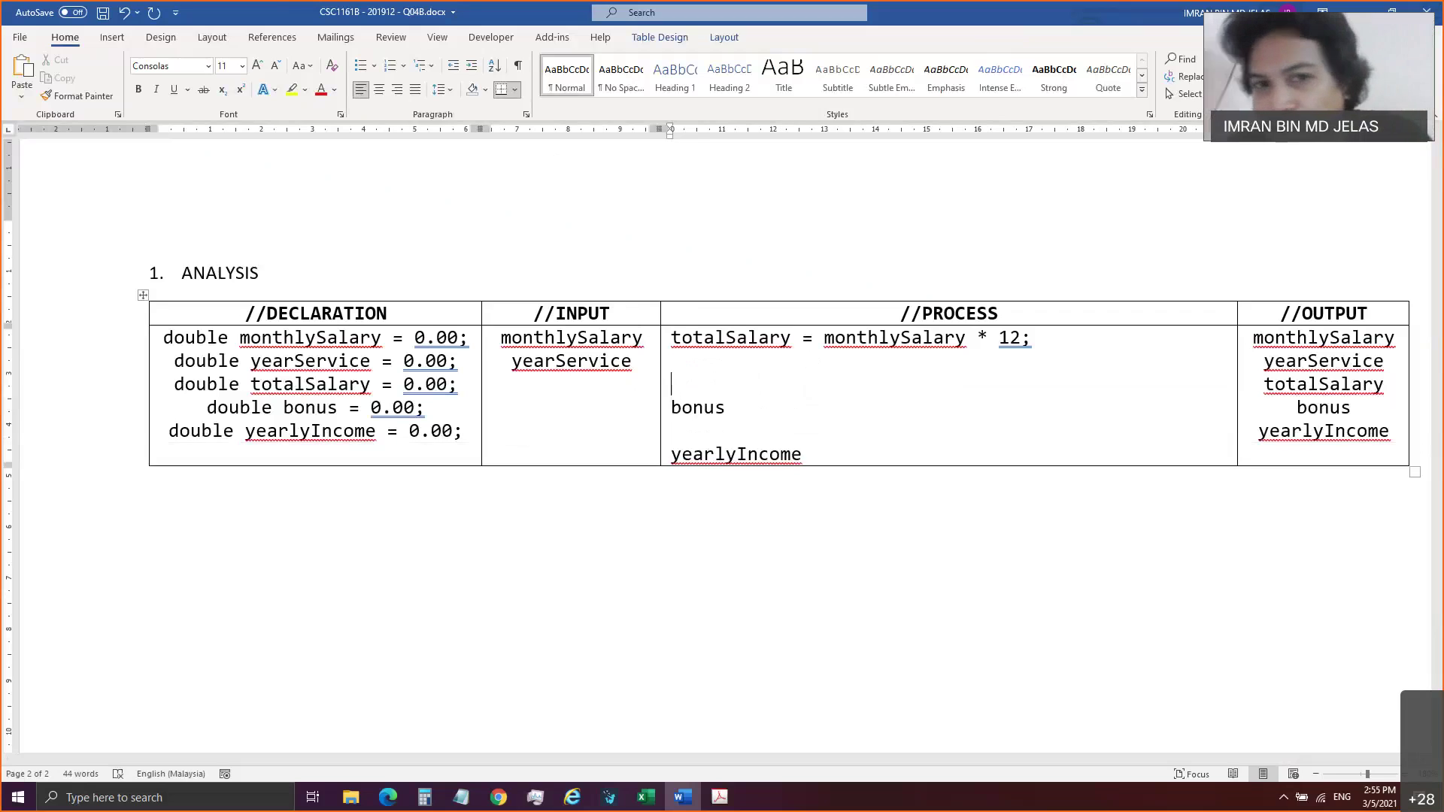
# Enter the condition "IF yearService >= 0" directly above "bonus", copying the variable name from the INPUT column.
pyautogui.write('IF')
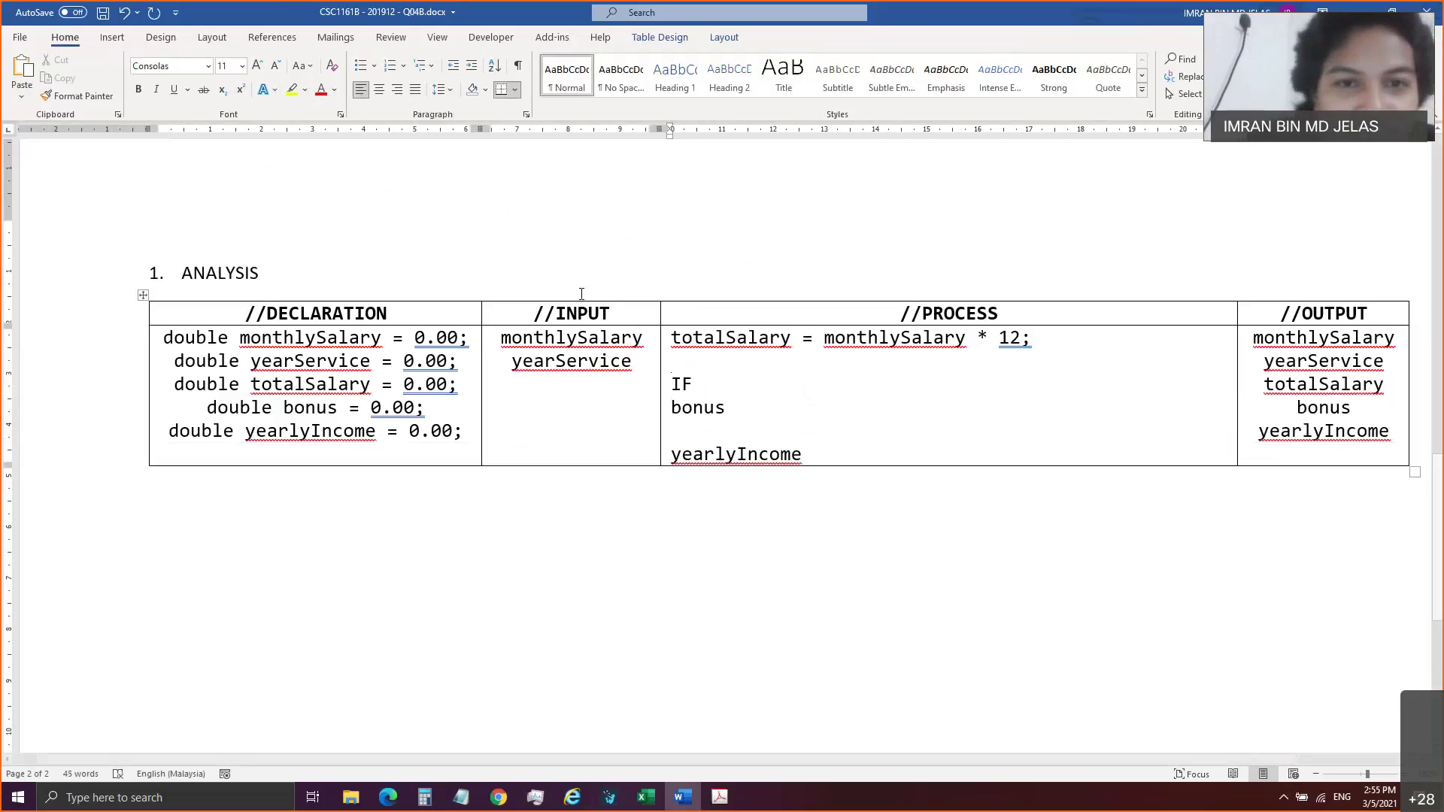
pyautogui.doubleClick(601, 361)
pyautogui.hotkey('ctrl', 'c')
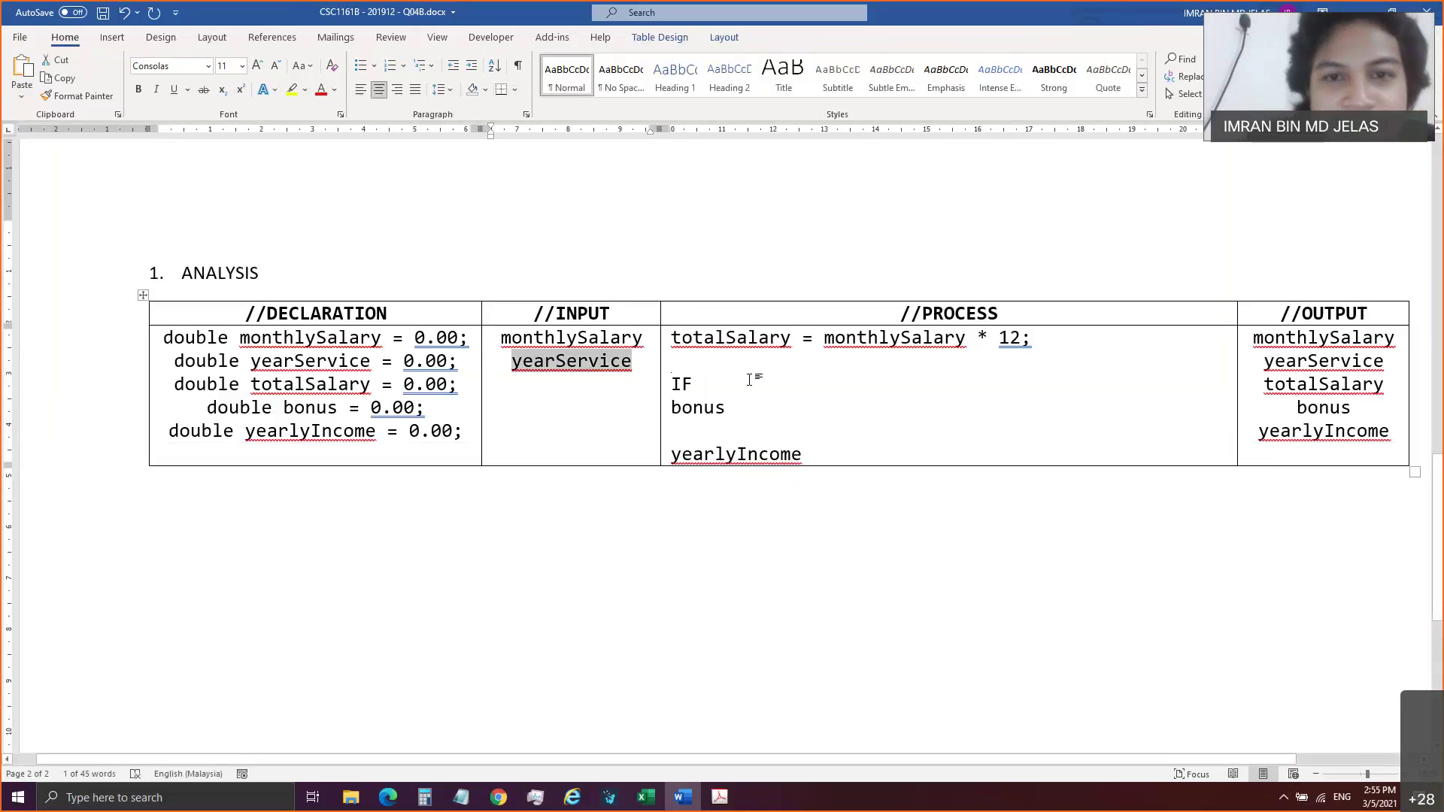
pyautogui.click(754, 384)
pyautogui.hotkey('ctrl', 'v')
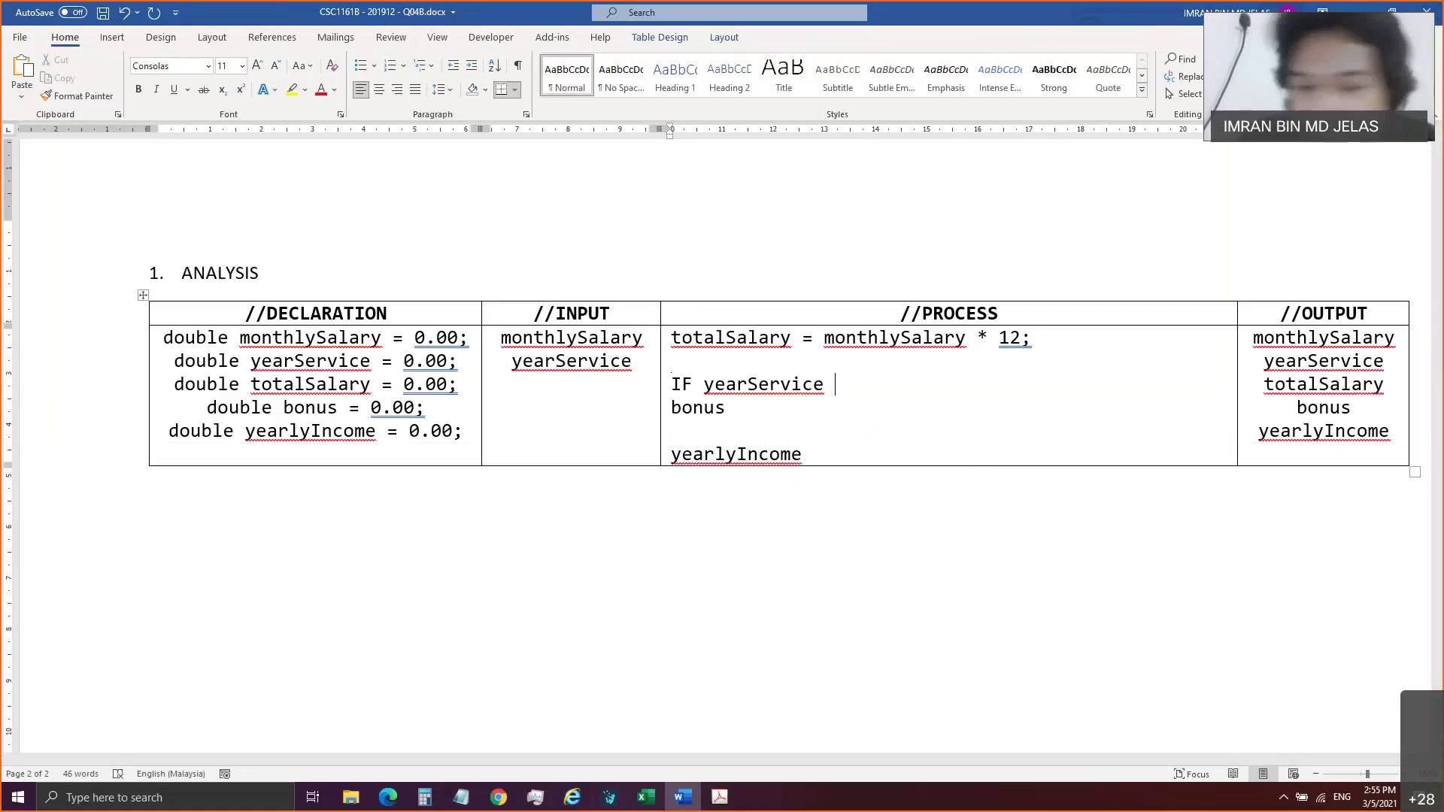
pyautogui.write('>')
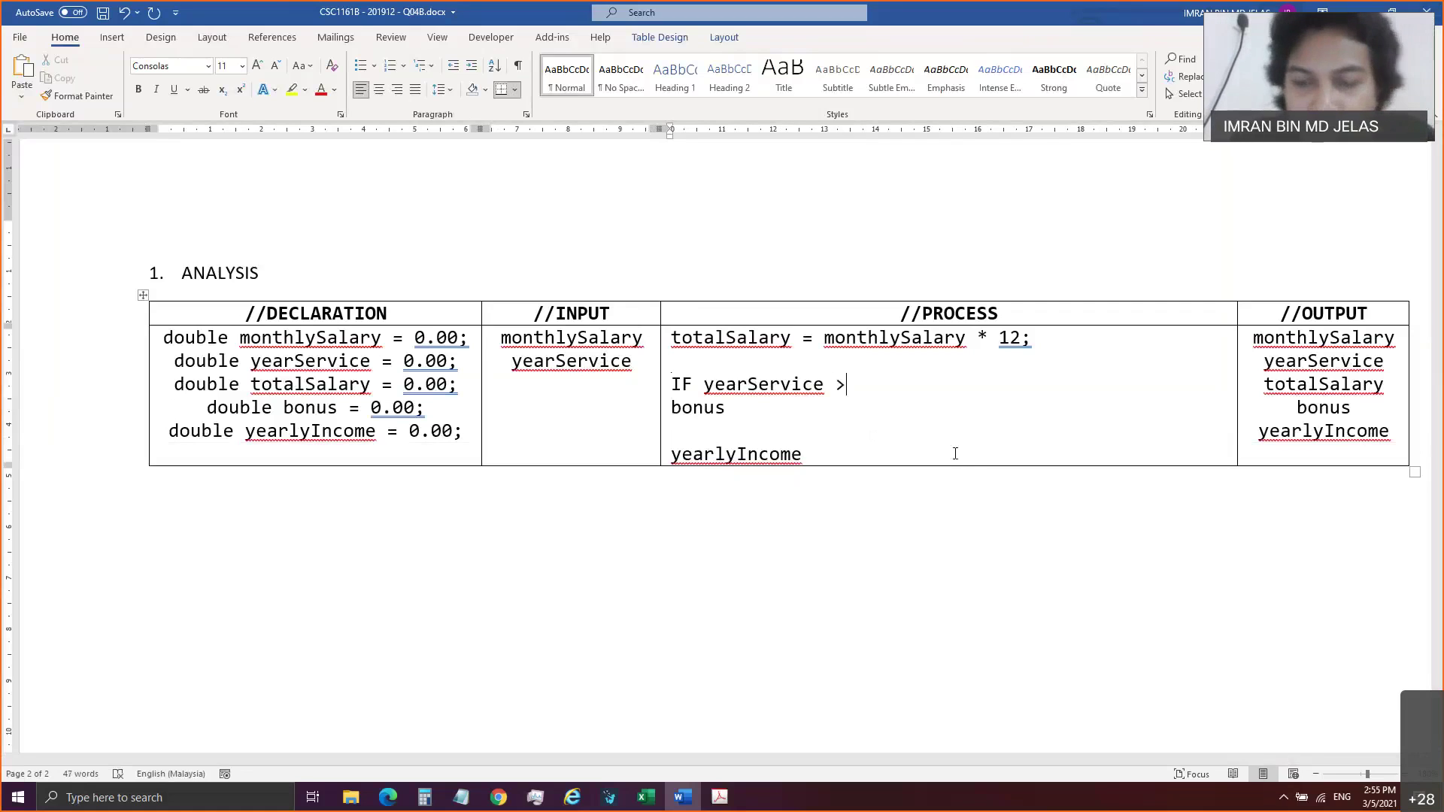
pyautogui.write(' 0')
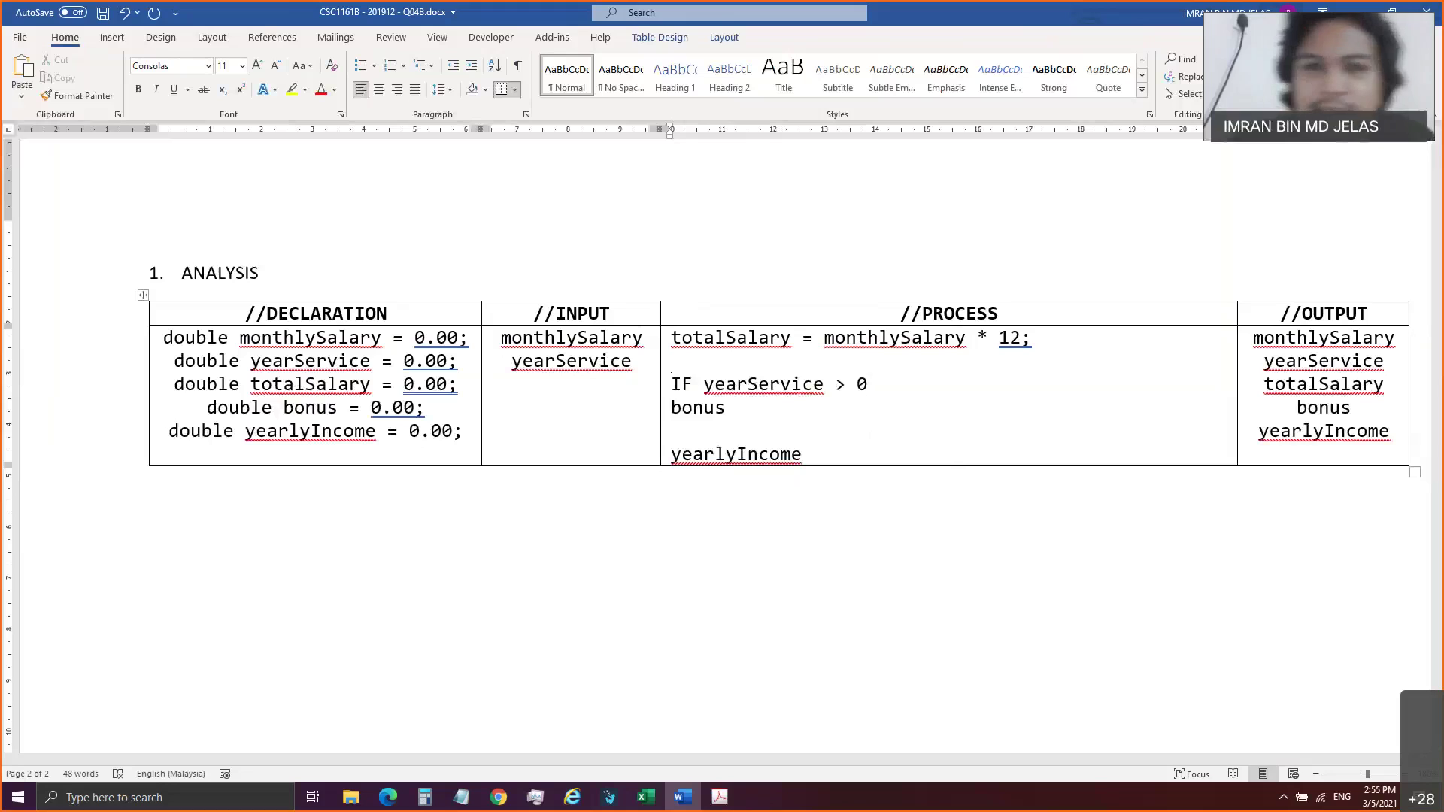
pyautogui.press('BackSpace')
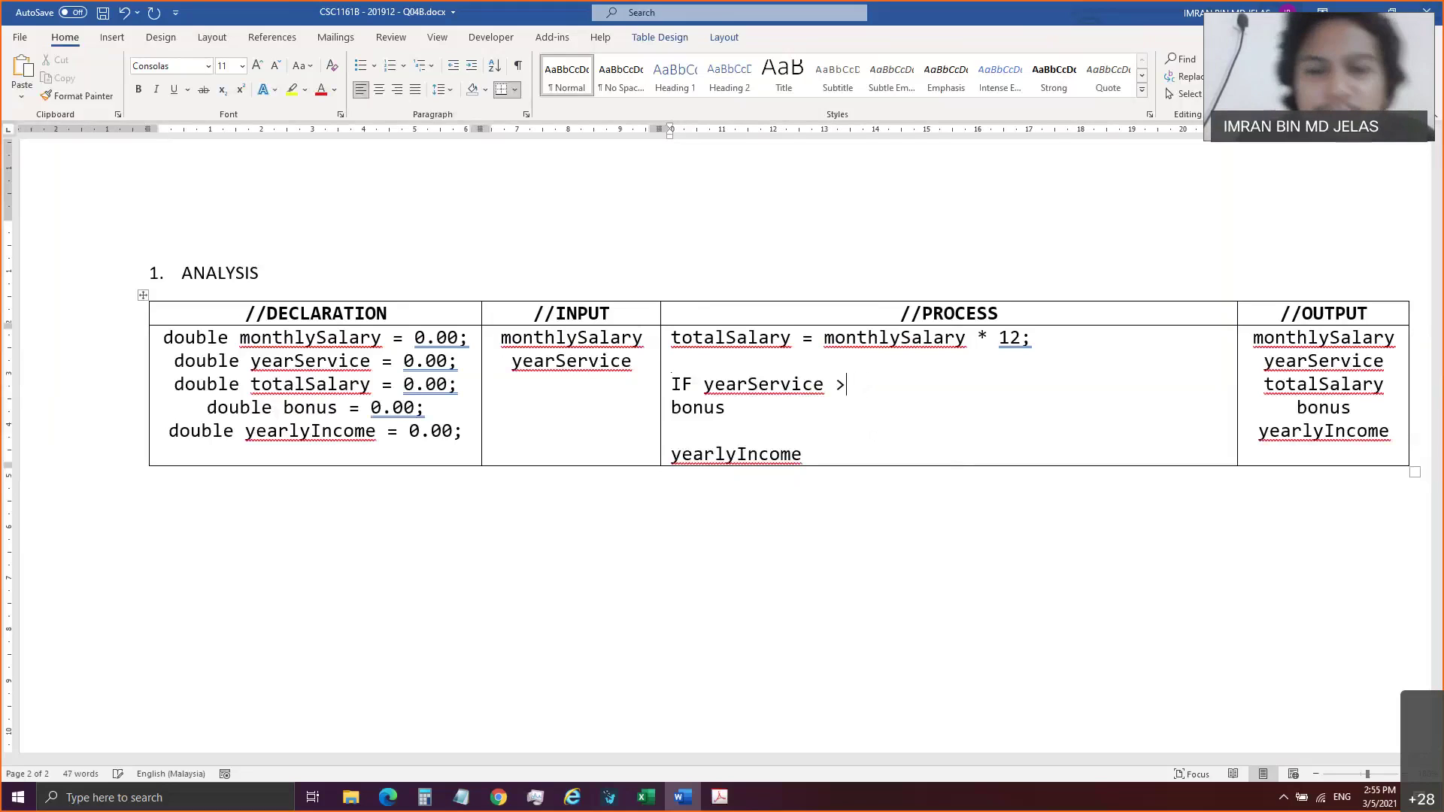
pyautogui.press('BackSpace')
pyautogui.write('= 0')
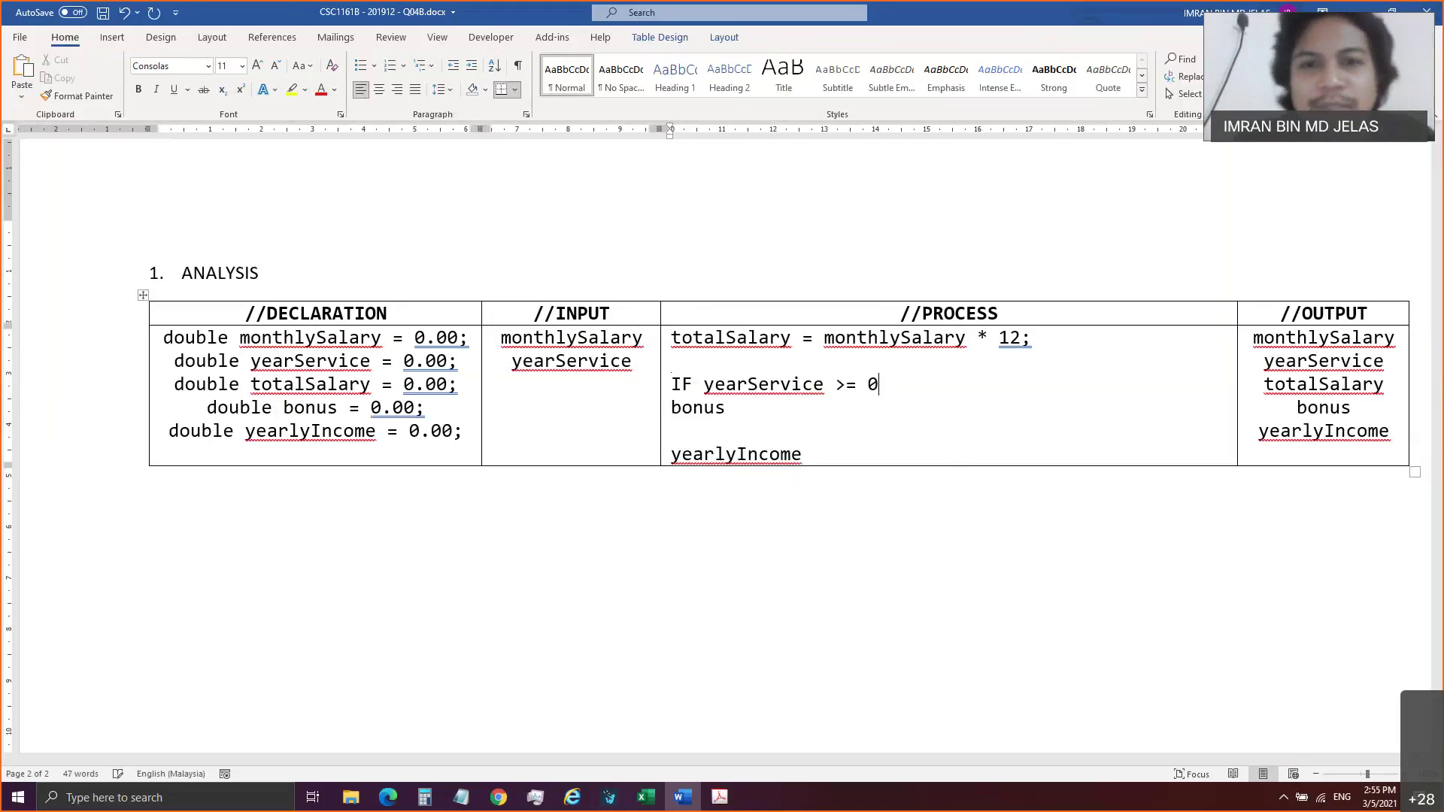
# Extend the IF condition in the PROCESS column with "&& yearService < 3 THEN", reusing the variable name already in the line.
pyautogui.write(' &&')
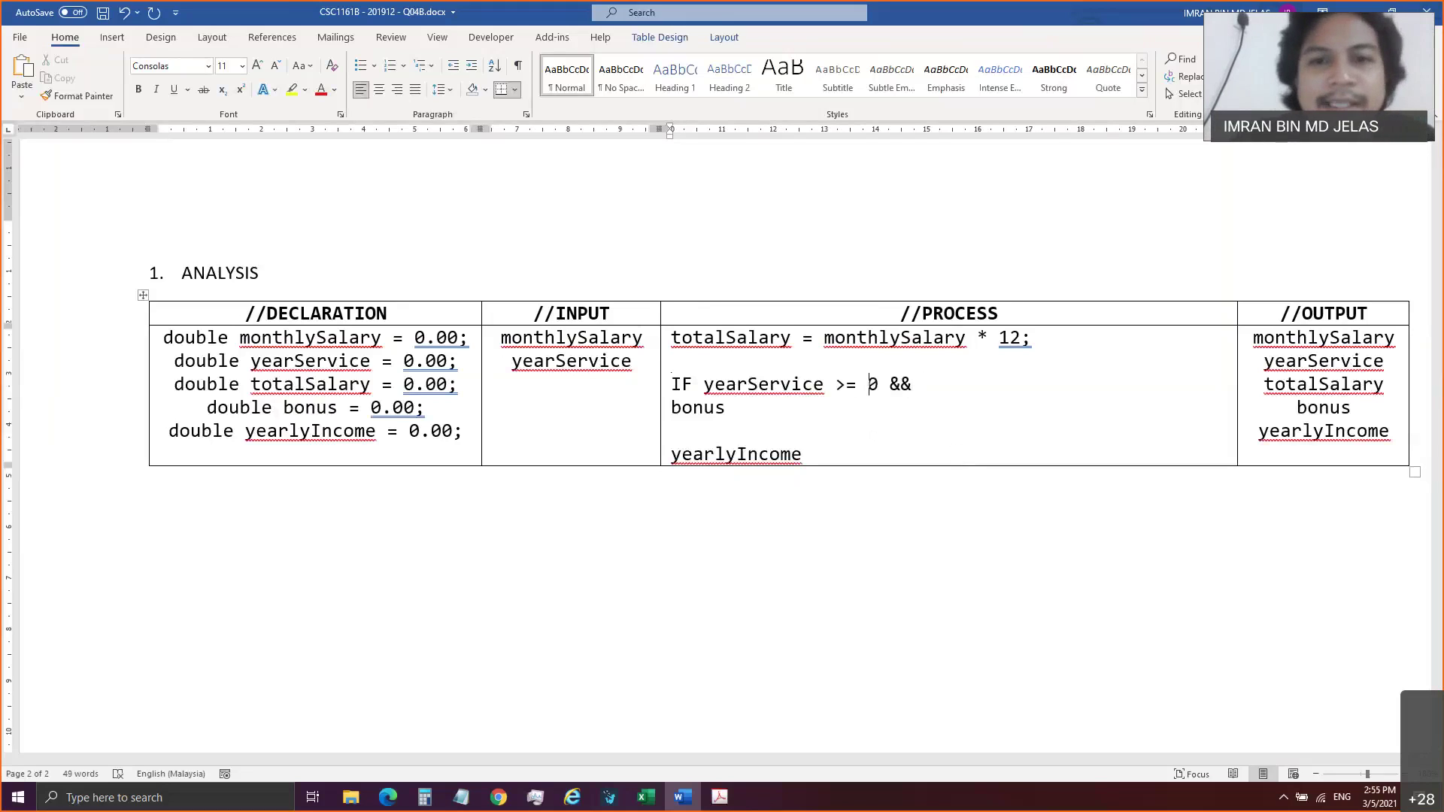
pyautogui.hotkey('ctrl', 'shift', 'Left')
pyautogui.hotkey('ctrl', 'c')
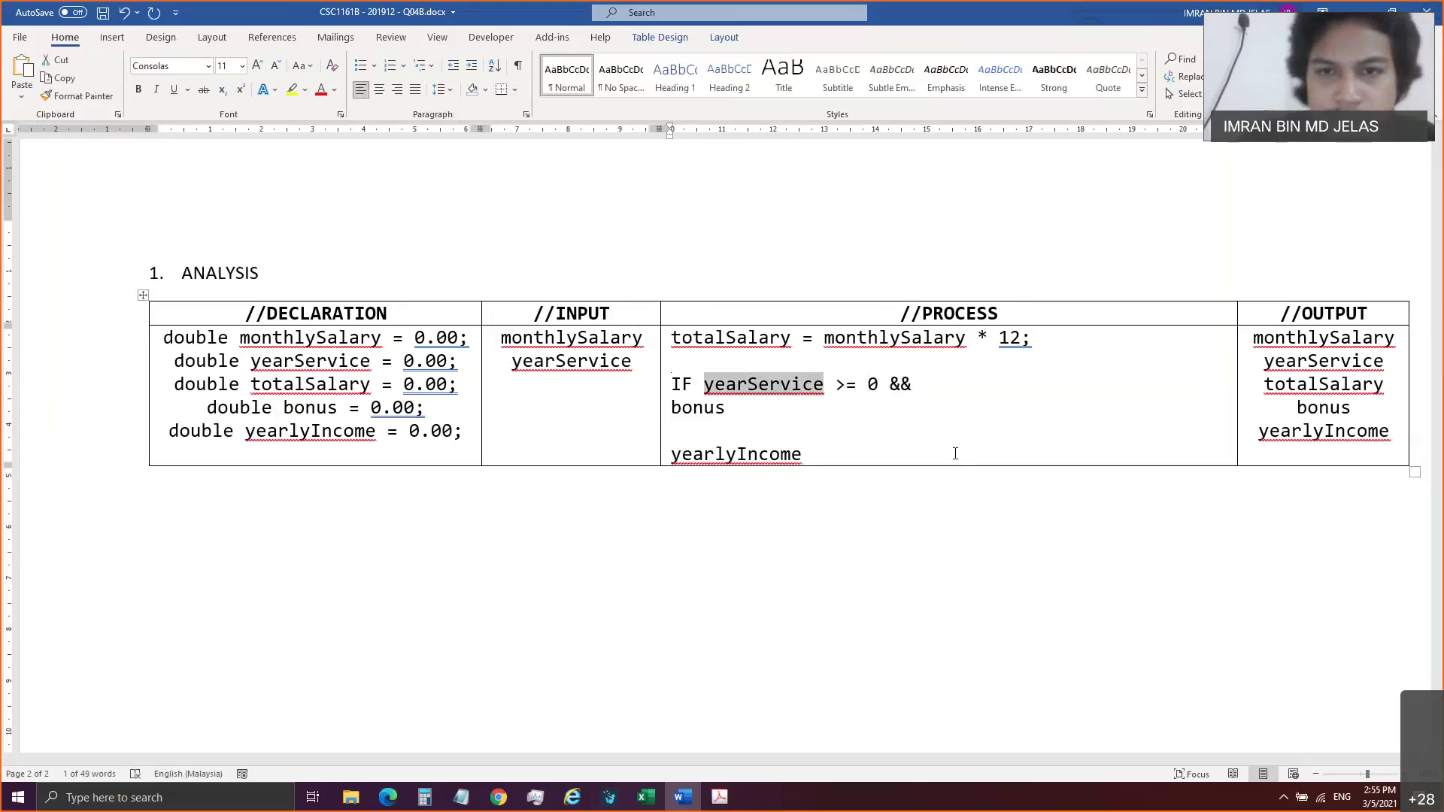
pyautogui.press('End')
pyautogui.hotkey('ctrl', 'v')
pyautogui.write('<')
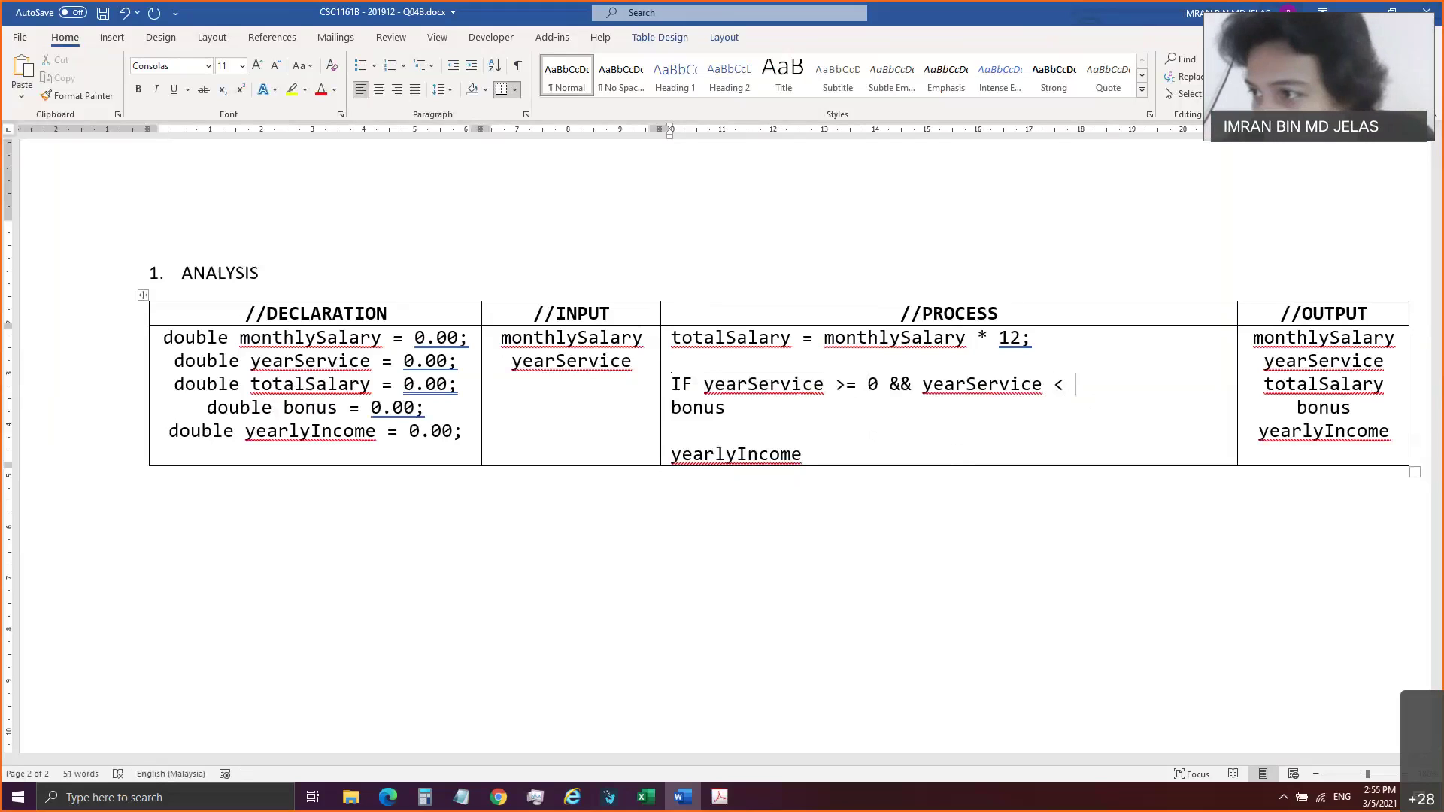
pyautogui.write(' 3')
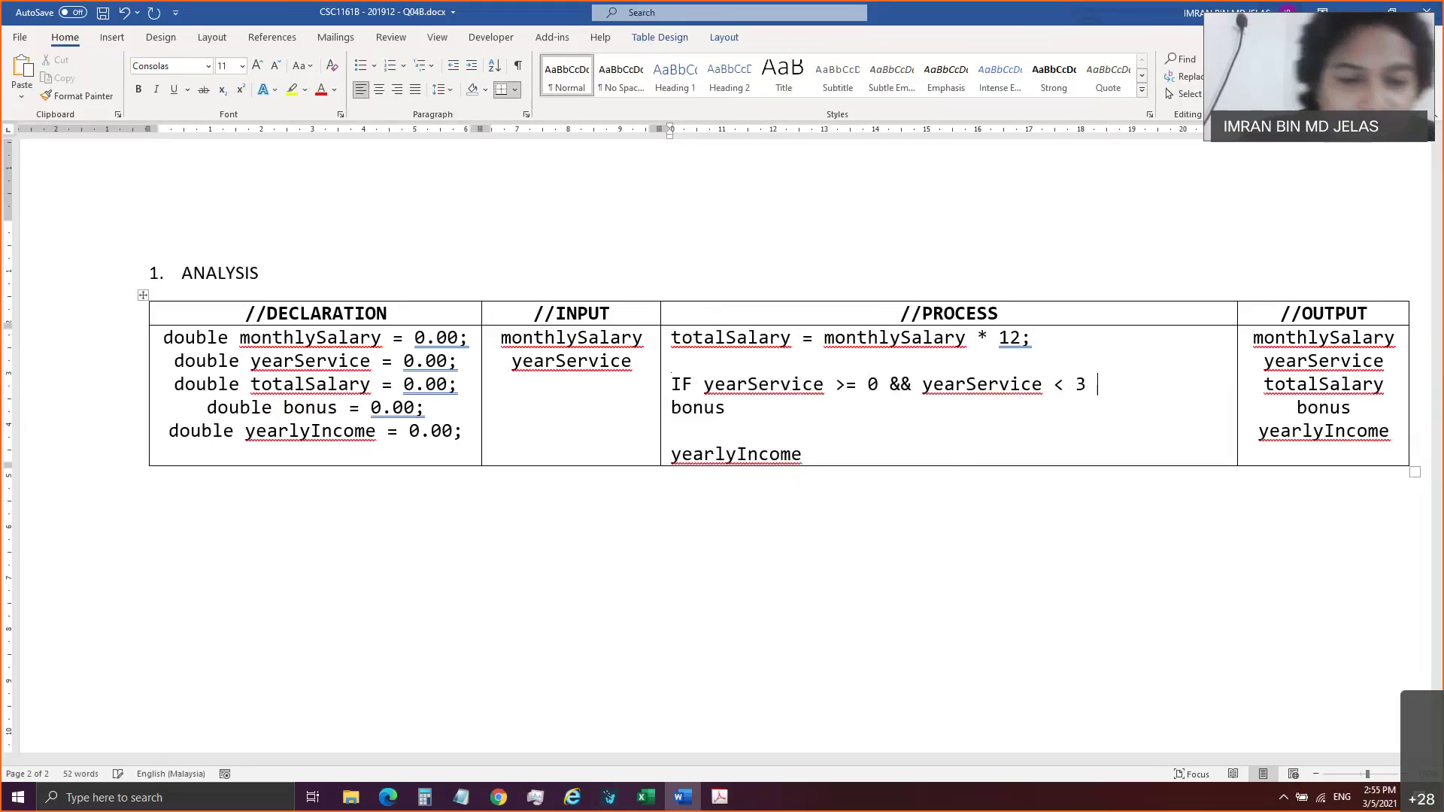
pyautogui.write(' THEN')
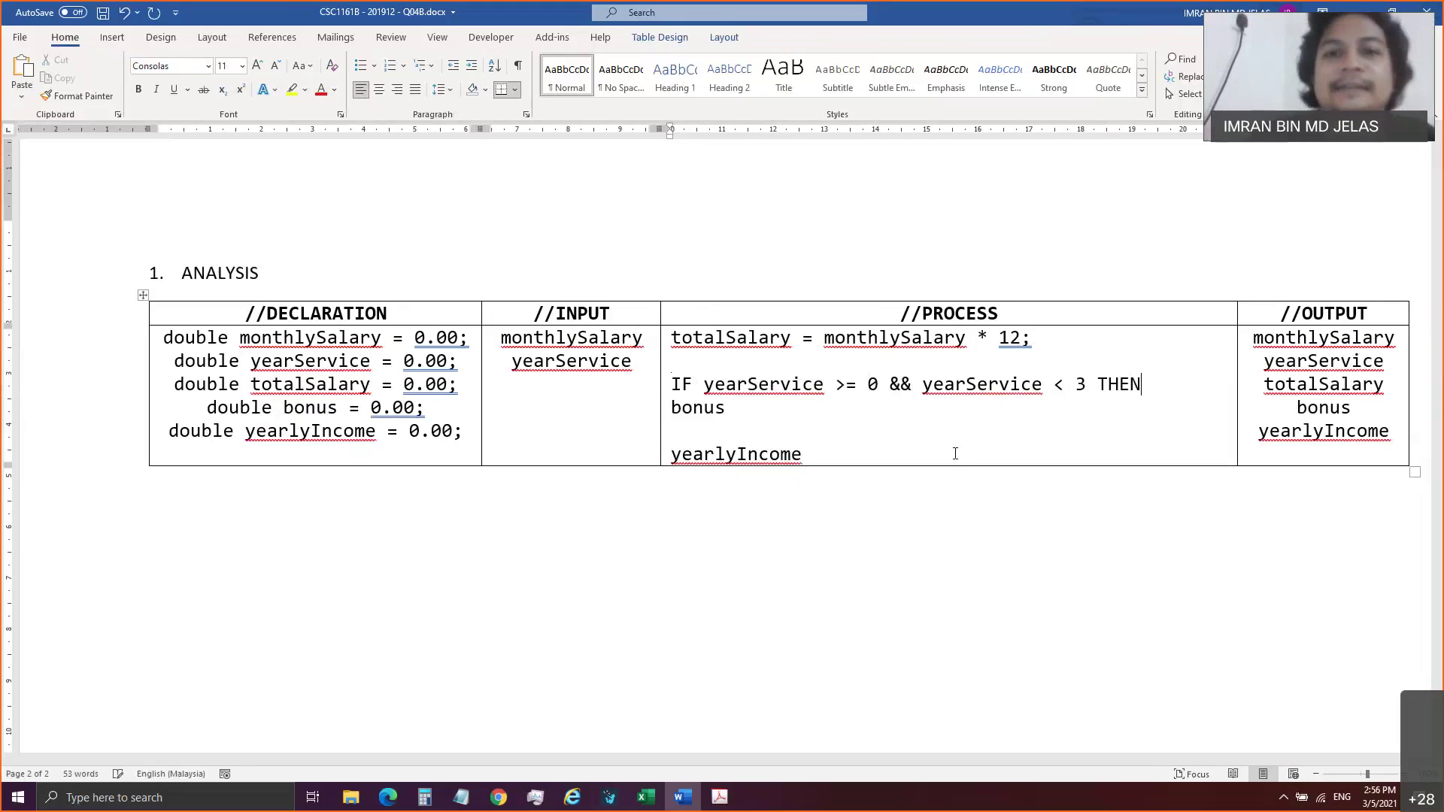
# Make the keywords IF and THEN bold in the condition line of the PROCESS column.
pyautogui.doubleClick(680, 384)
pyautogui.hotkey('ctrl', 'b')
pyautogui.doubleClick(1120, 385)
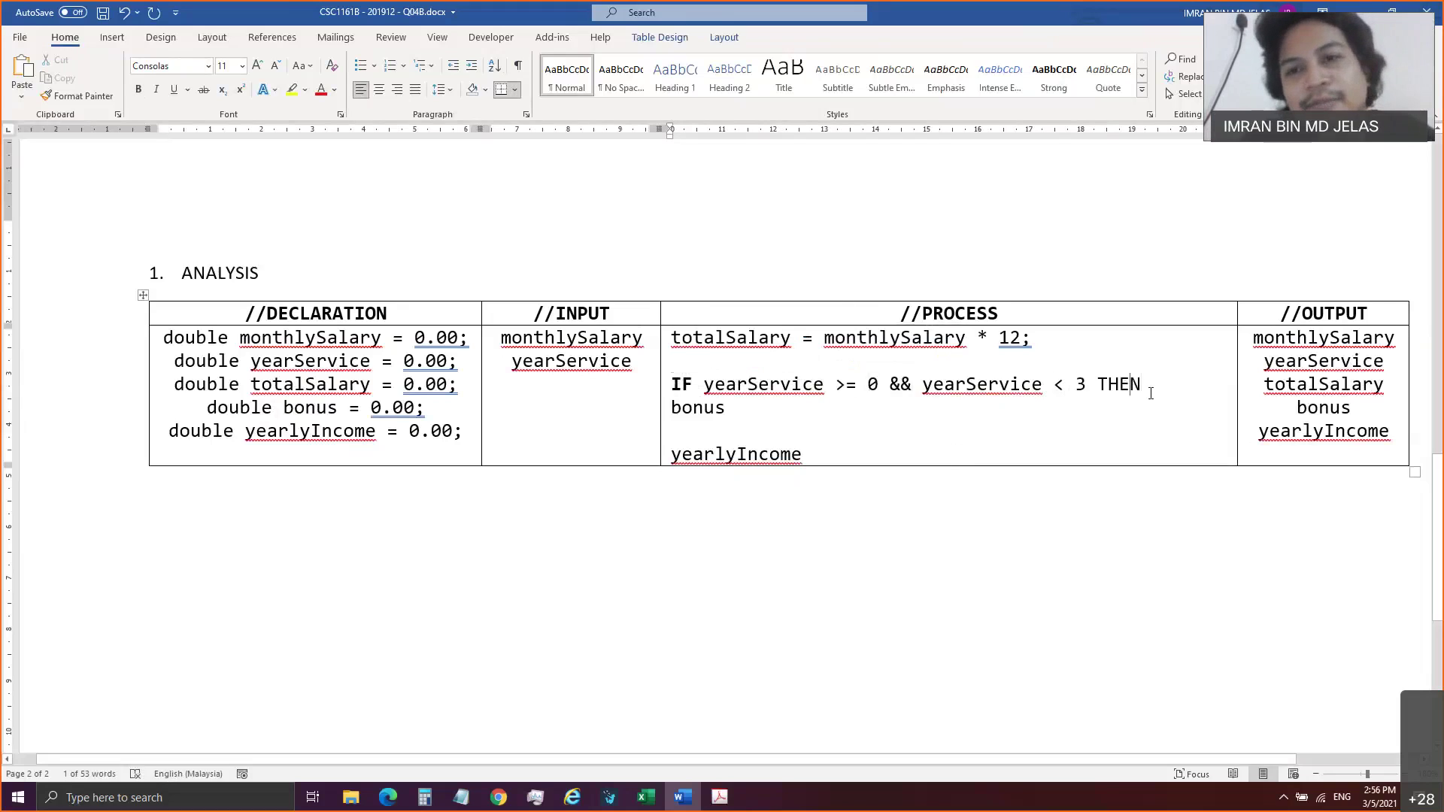
pyautogui.hotkey('ctrl', 'b')
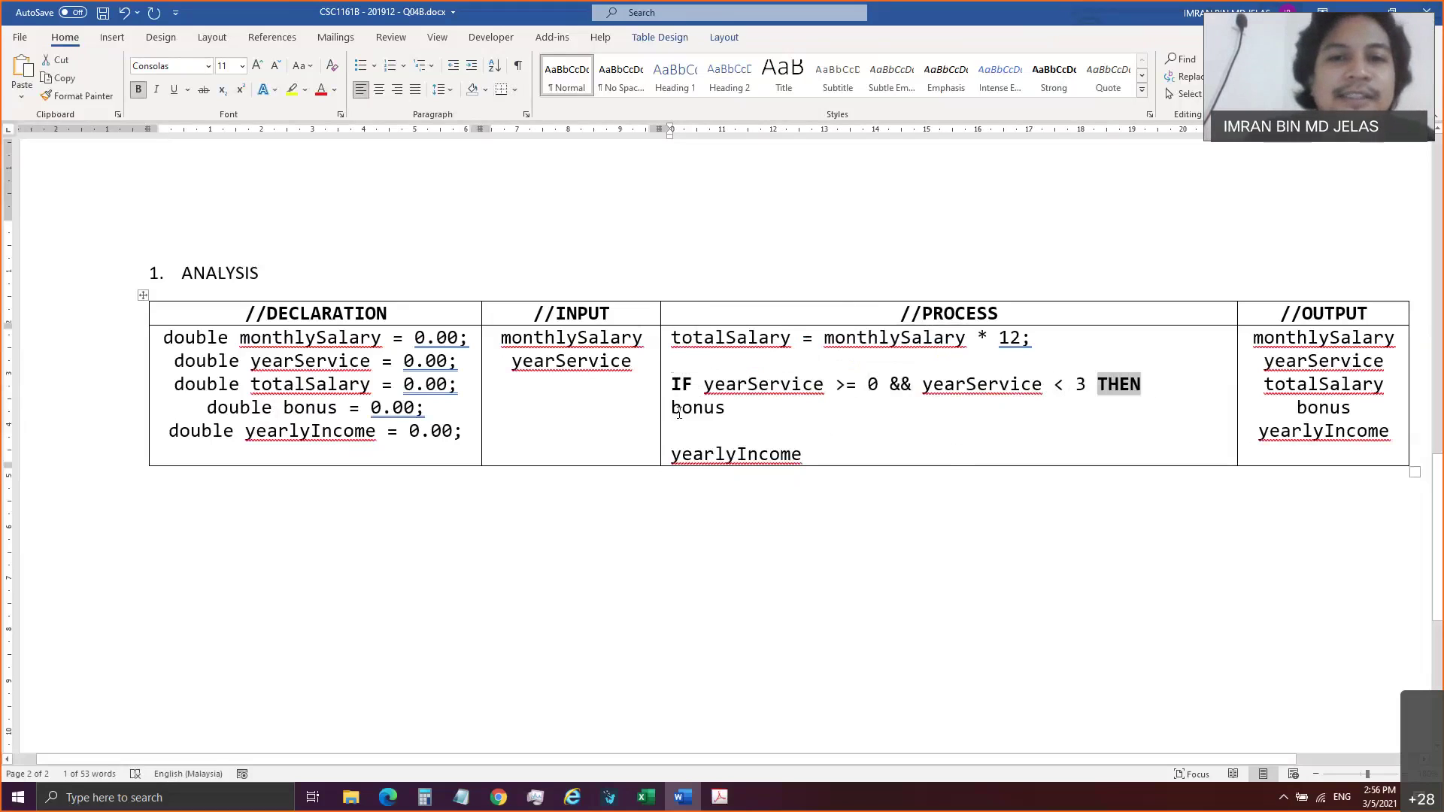
# Indent the bonus line under the IF condition and complete it as "bonus = 150;".
pyautogui.click(677, 410)
pyautogui.press('Tab')
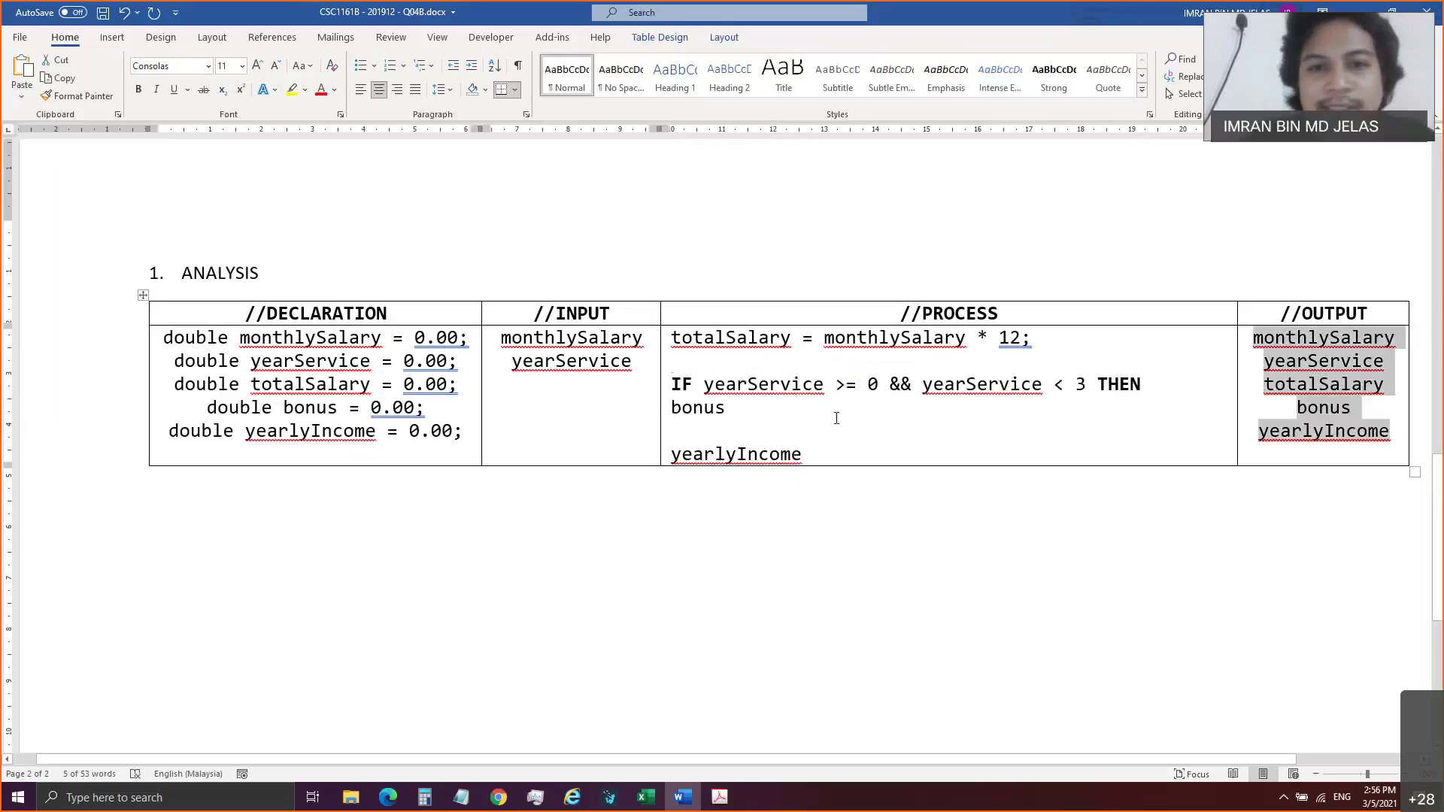
pyautogui.click(678, 410)
pyautogui.hotkey('ctrl', 'Tab')
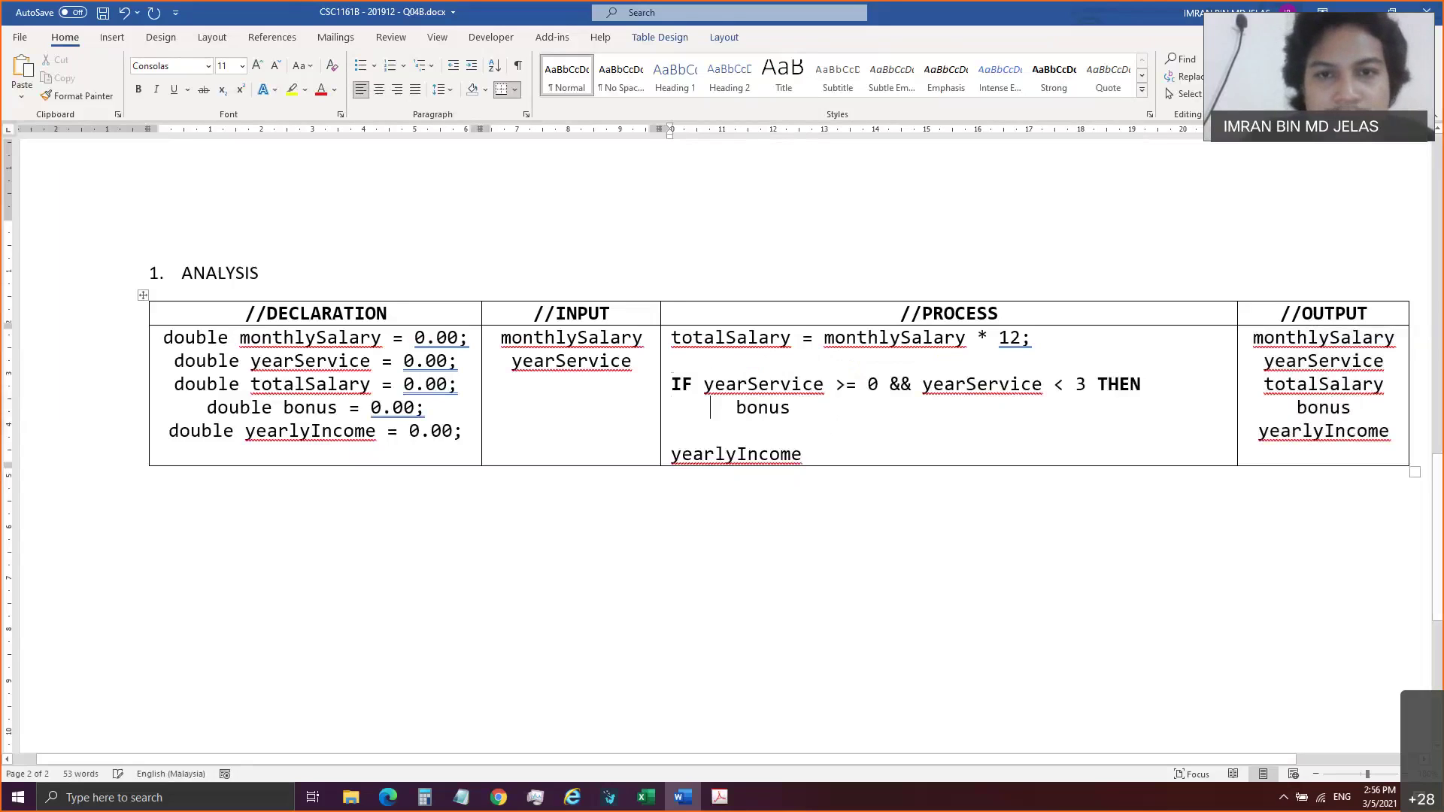
pyautogui.press('End')
pyautogui.hotkey('ctrl', 'z')
pyautogui.write('= ')
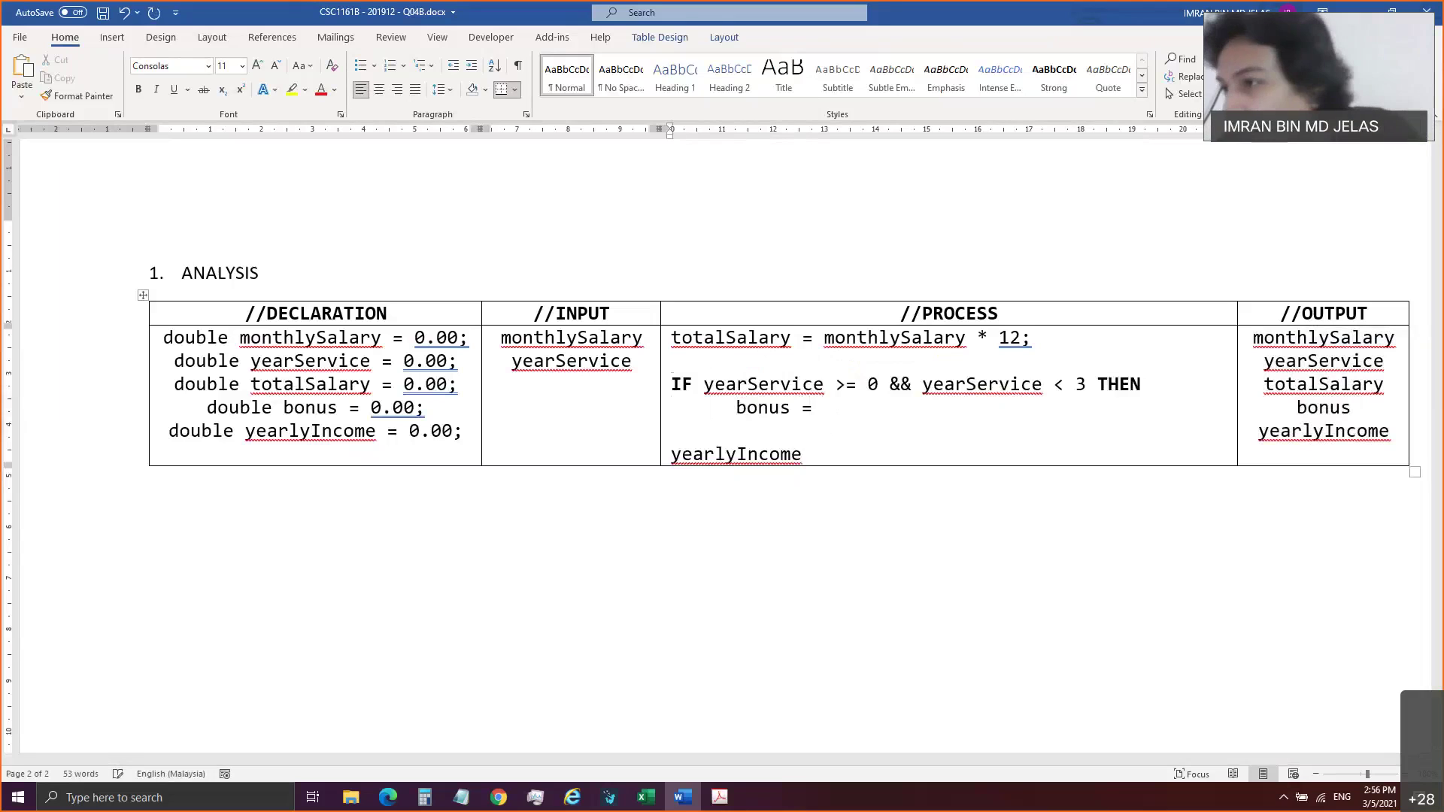
pyautogui.write('150')
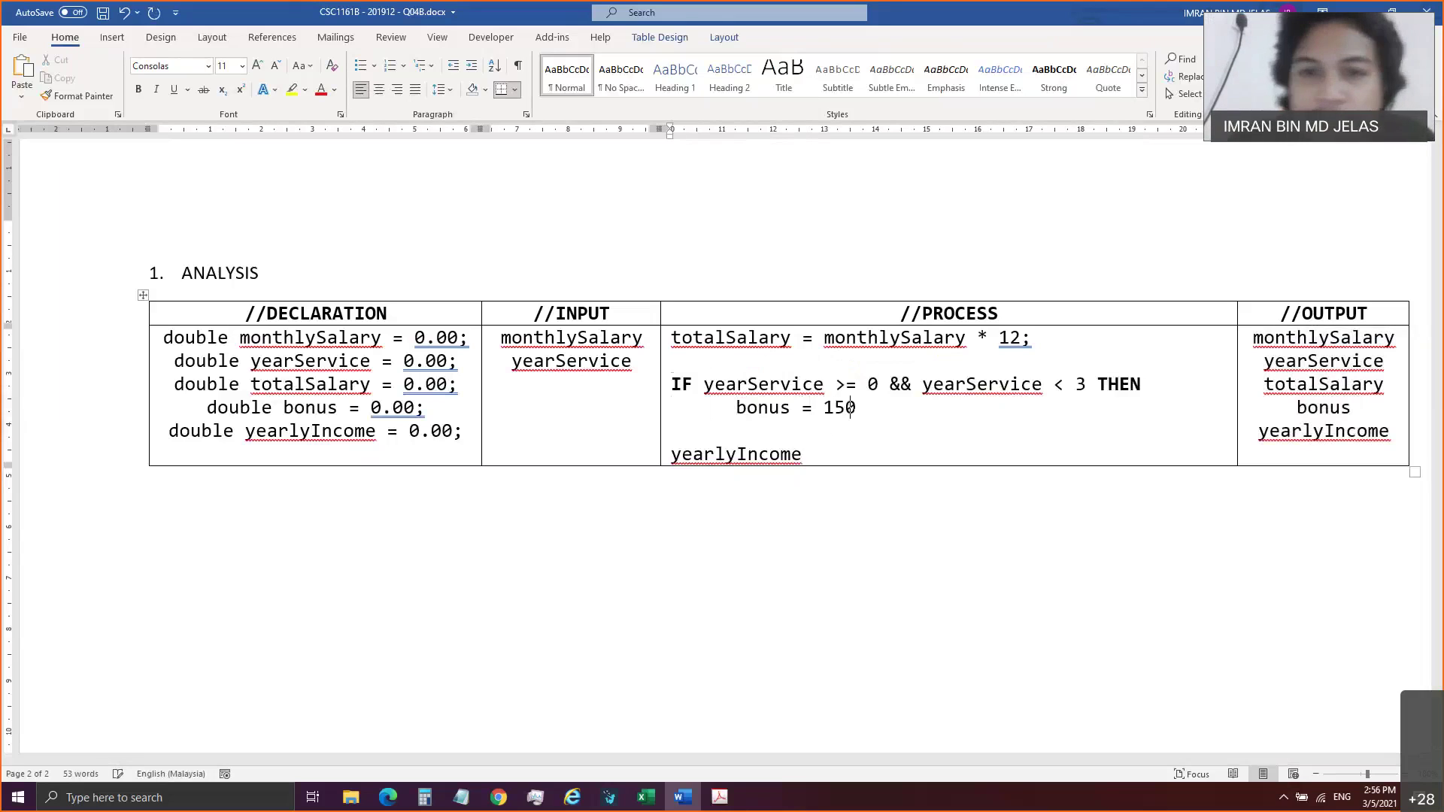
pyautogui.write(';')
# Copy the two-line IF and bonus block and paste three copies directly below it in the PROCESS column.
pyautogui.hotkey('shift', 'Up')
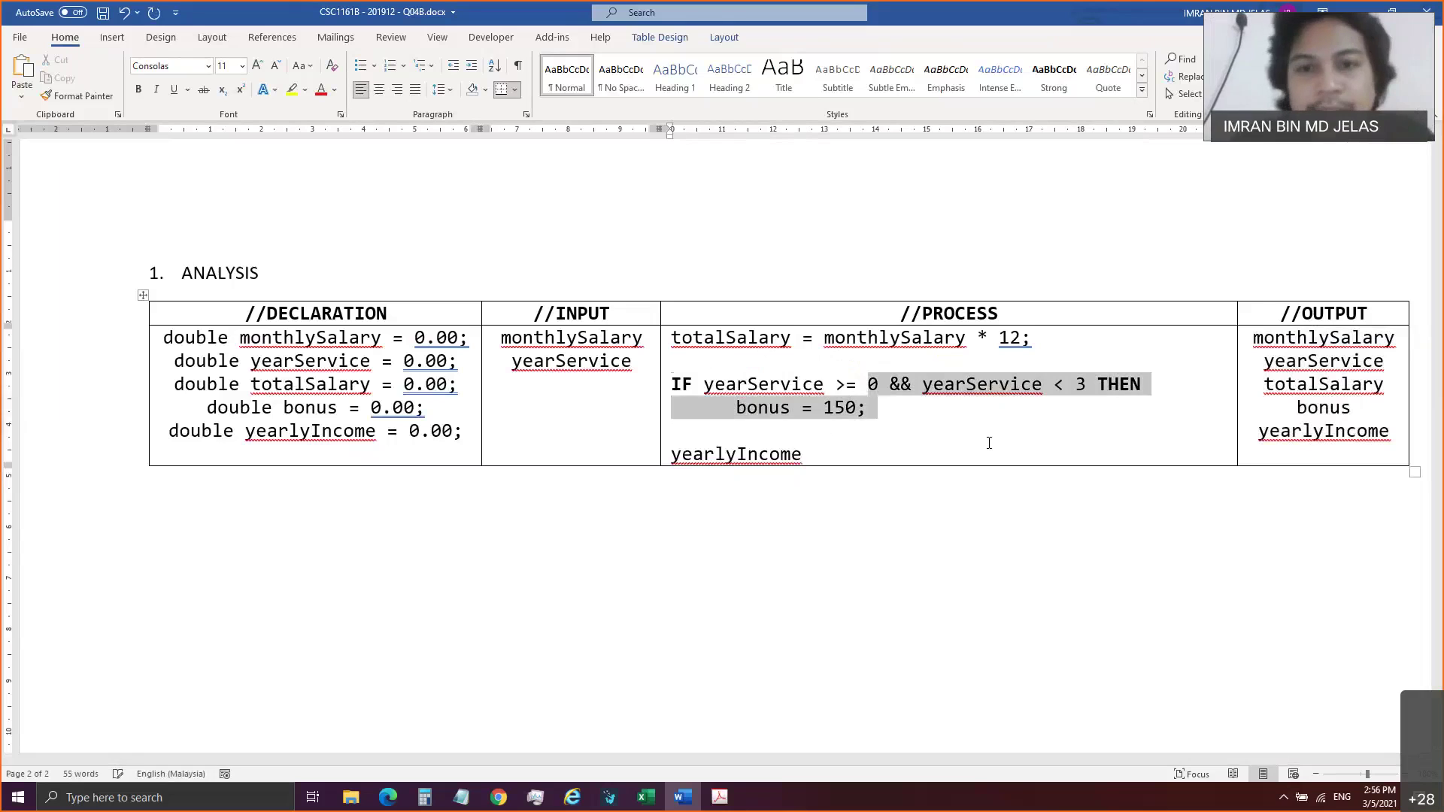
pyautogui.hotkey('shift', 'Home')
pyautogui.hotkey('ctrl', 'c')
pyautogui.press('Down')
pyautogui.hotkey('ctrl', 'v')
pyautogui.hotkey('ctrl', 'v')
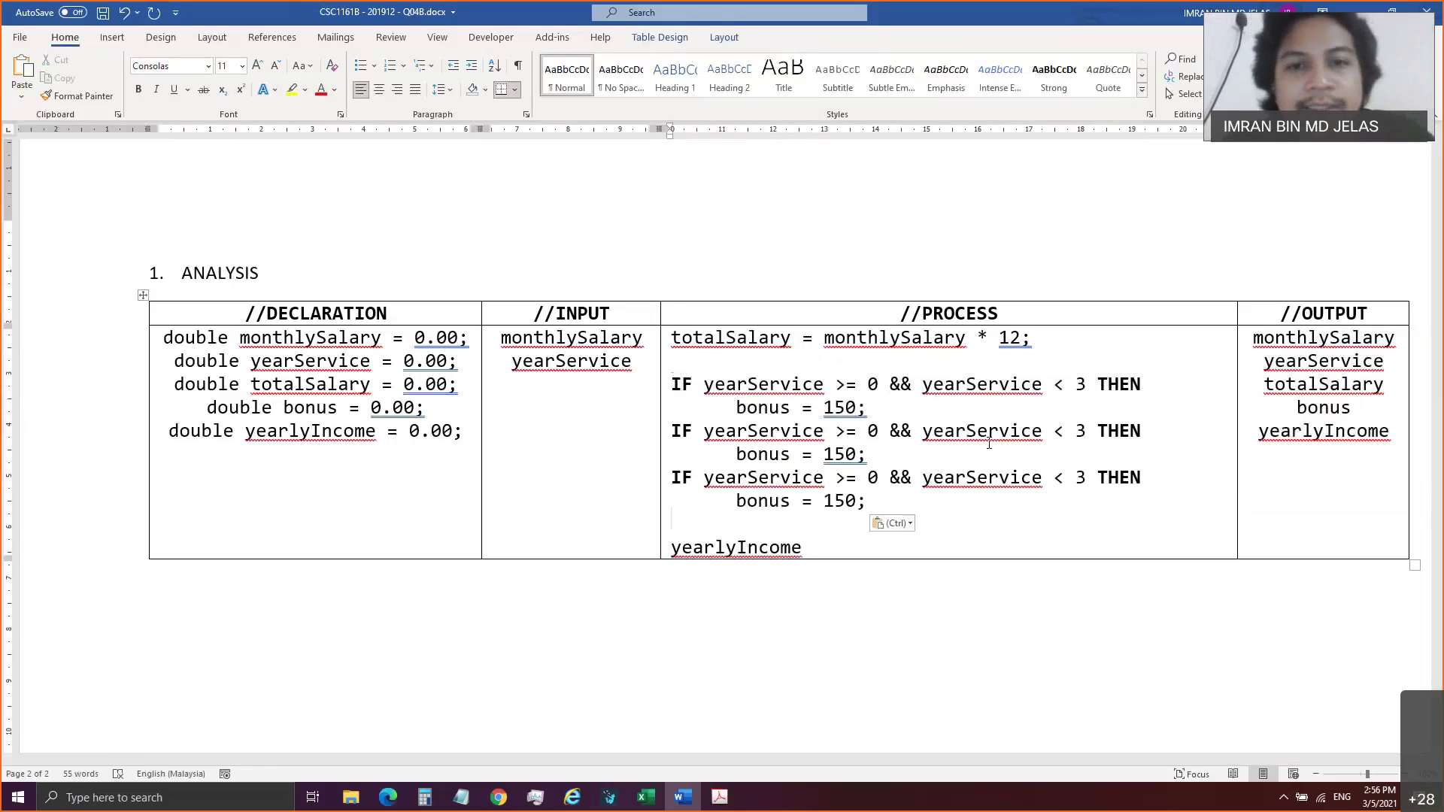
pyautogui.hotkey('ctrl', 'v')
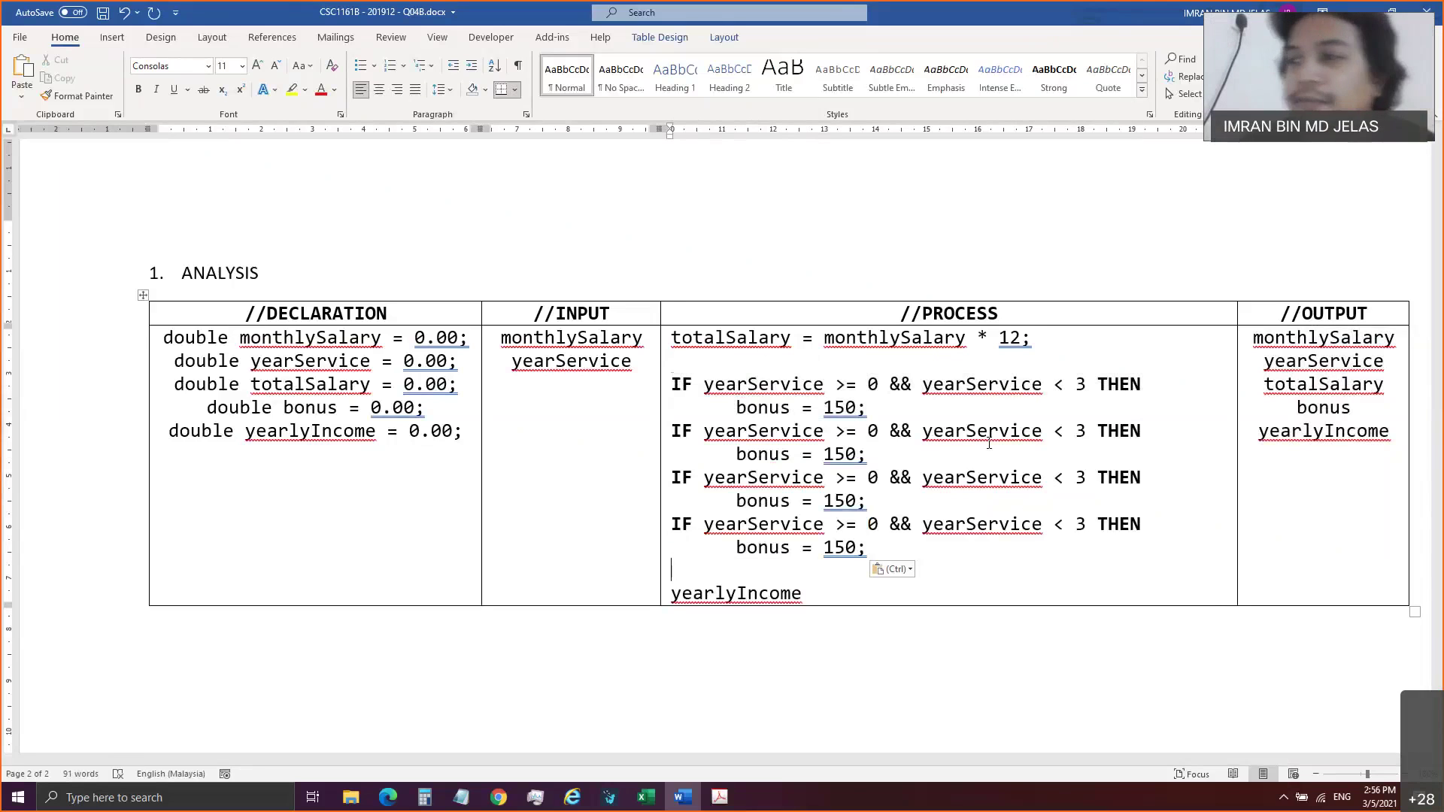
# Turn the second IF into "ELSE IF" and set its lower limit to "yearService >= 3".
pyautogui.click(694, 434)
pyautogui.write('ELSE')
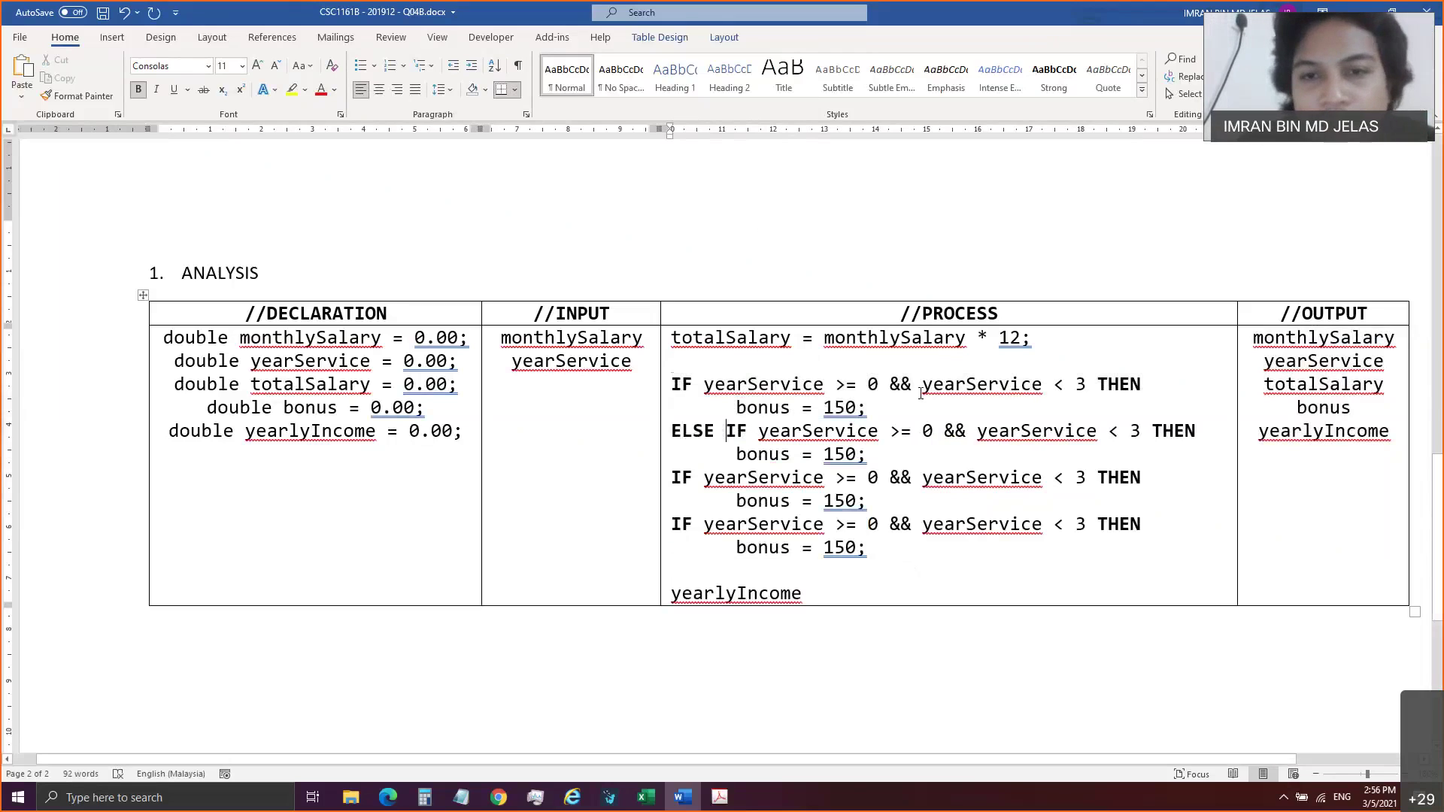
pyautogui.write(' 3')
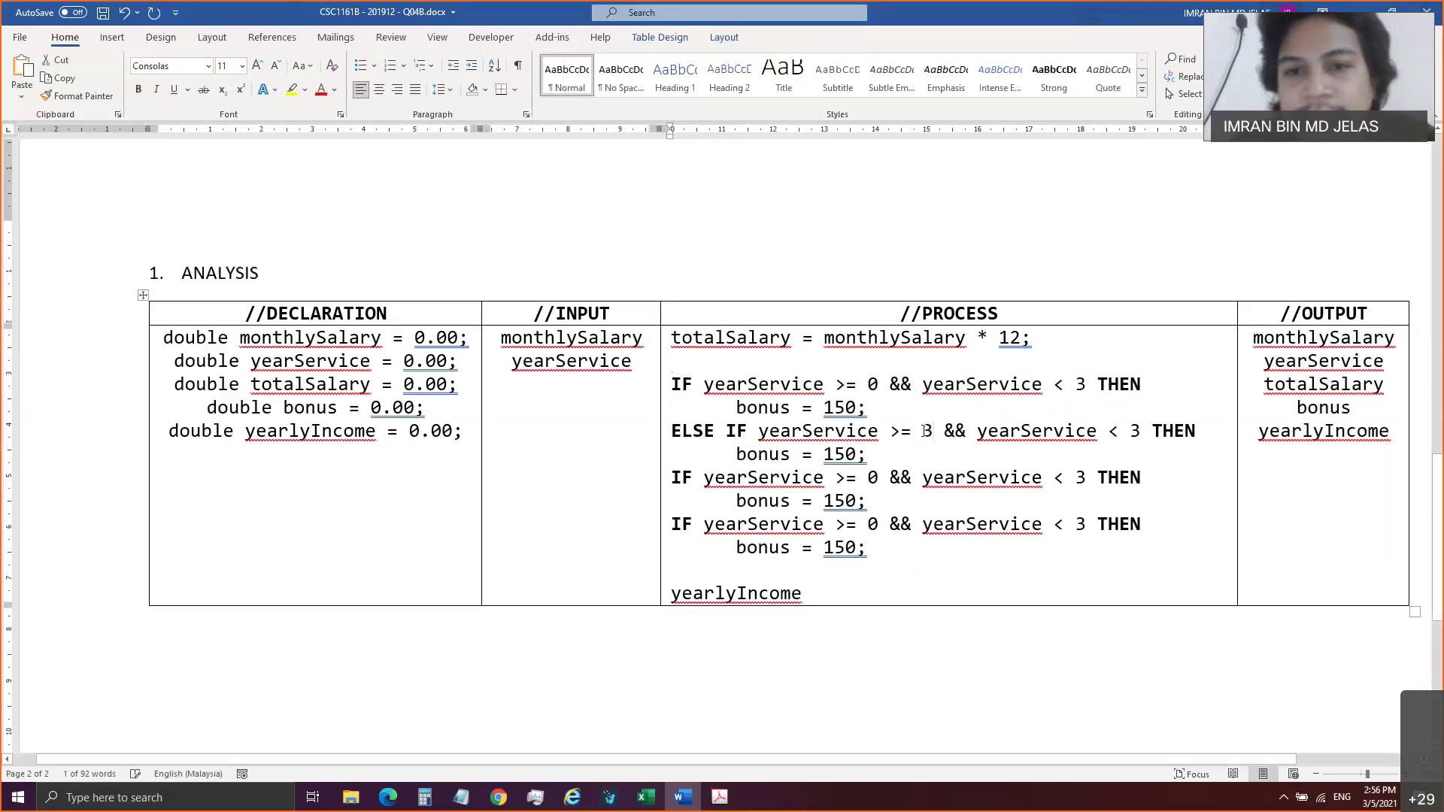
# Change the yearService declaration in the DECLARATION column to "int yearService = 0;".
pyautogui.doubleClick(189, 363)
pyautogui.write('int')
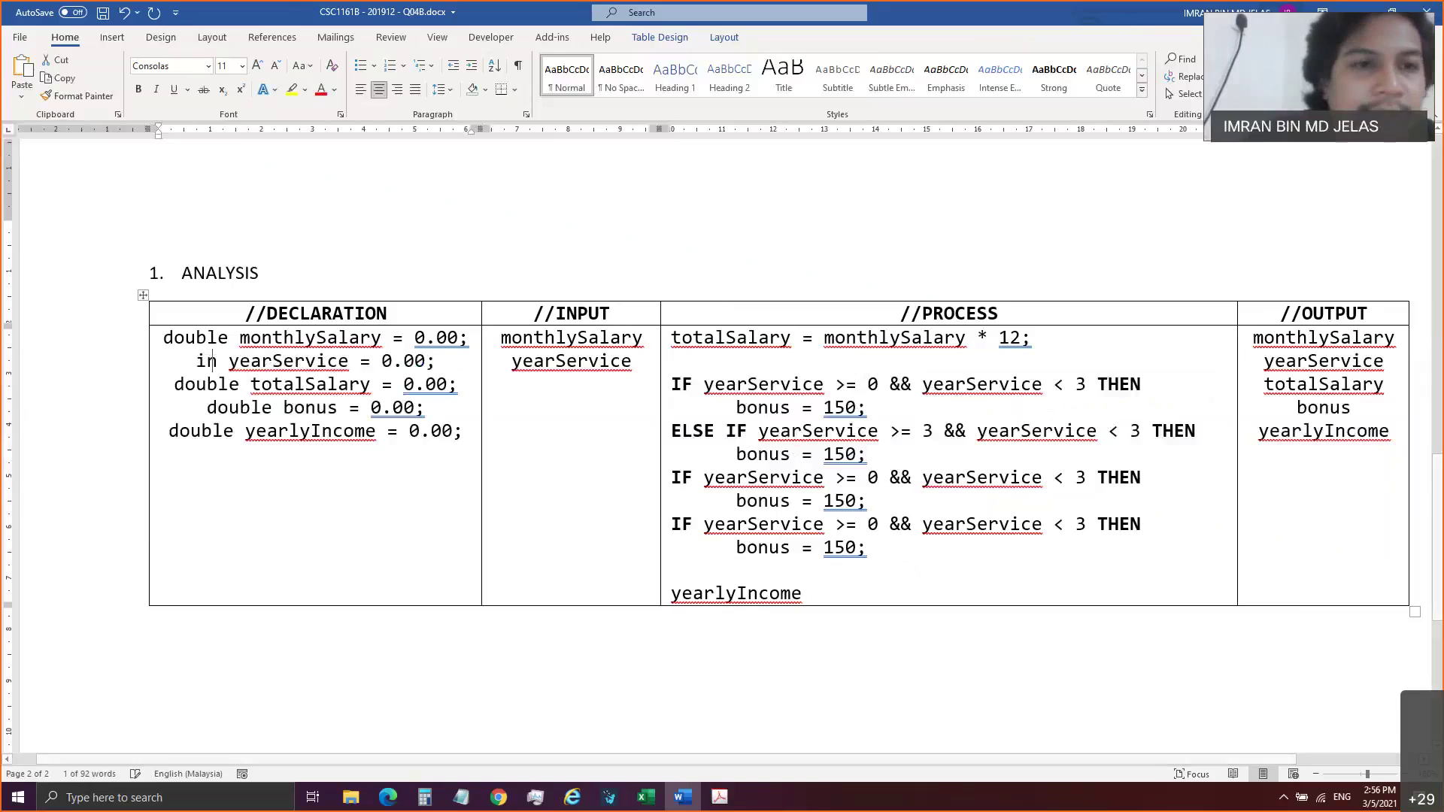
pyautogui.moveTo(434, 365); pyautogui.dragTo(397, 366)
pyautogui.press('Delete')
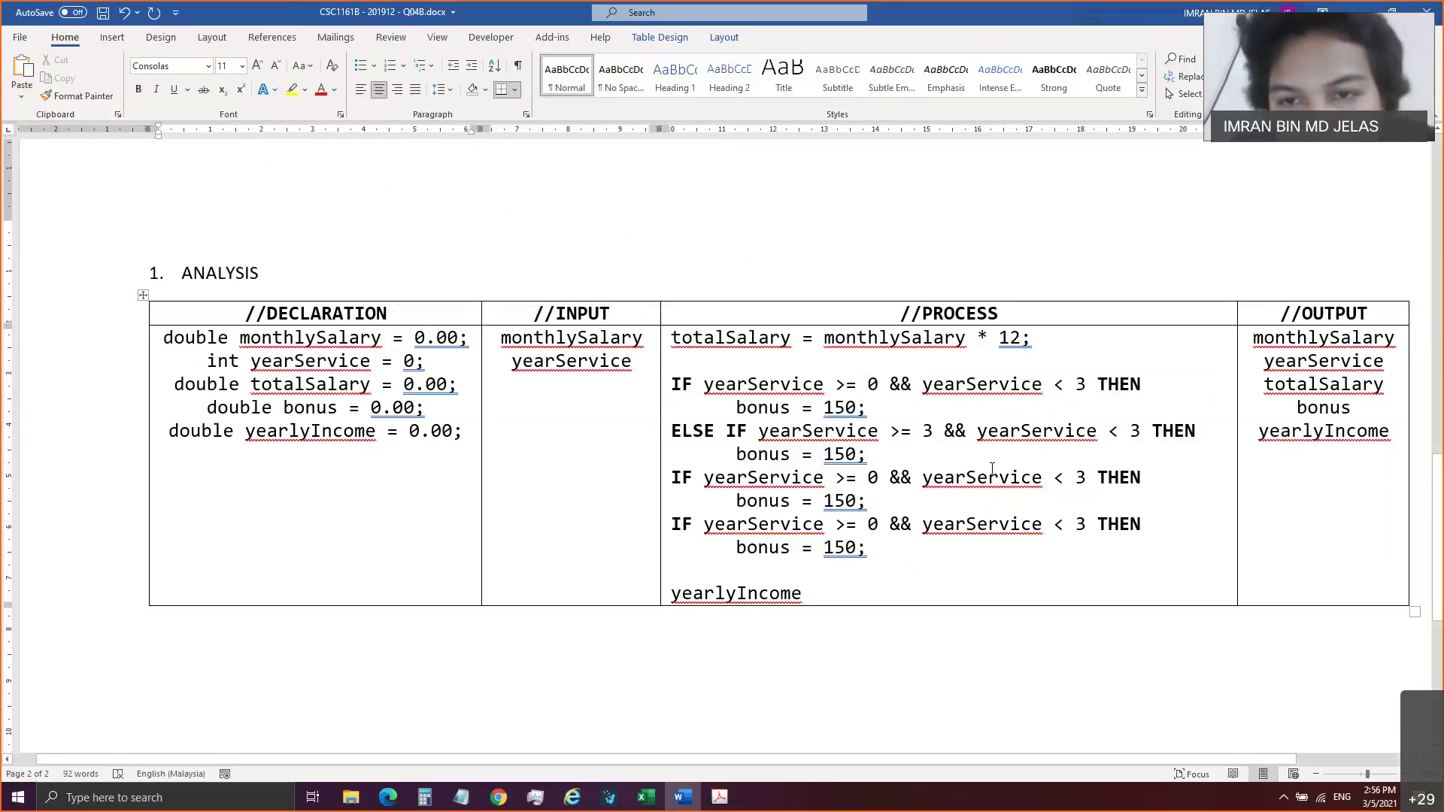
# Set the ELSE IF condition's upper limit to "< 6" and the third condition's lower limit to ">= 6".
pyautogui.moveTo(1141, 435); pyautogui.dragTo(1126, 438)
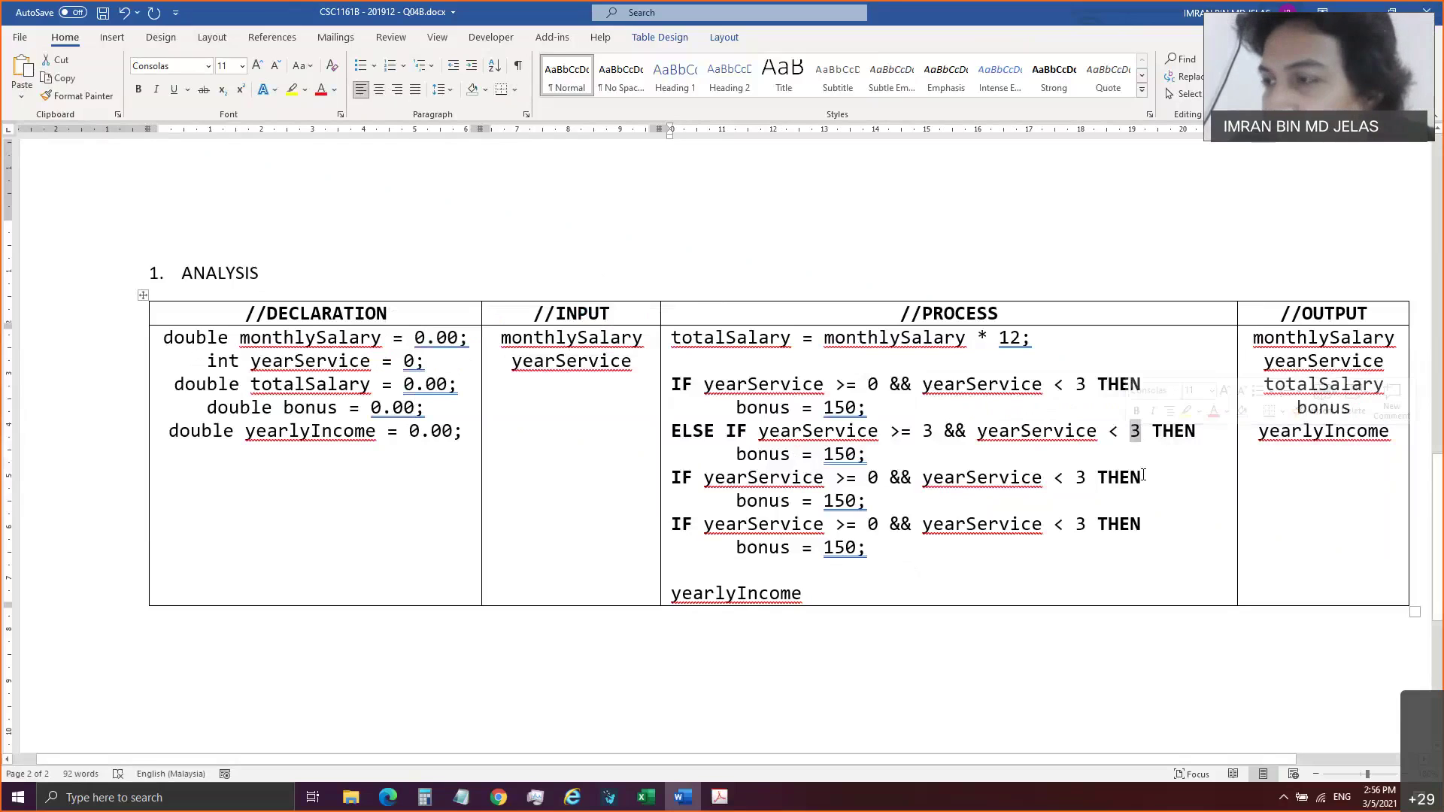
pyautogui.write('6')
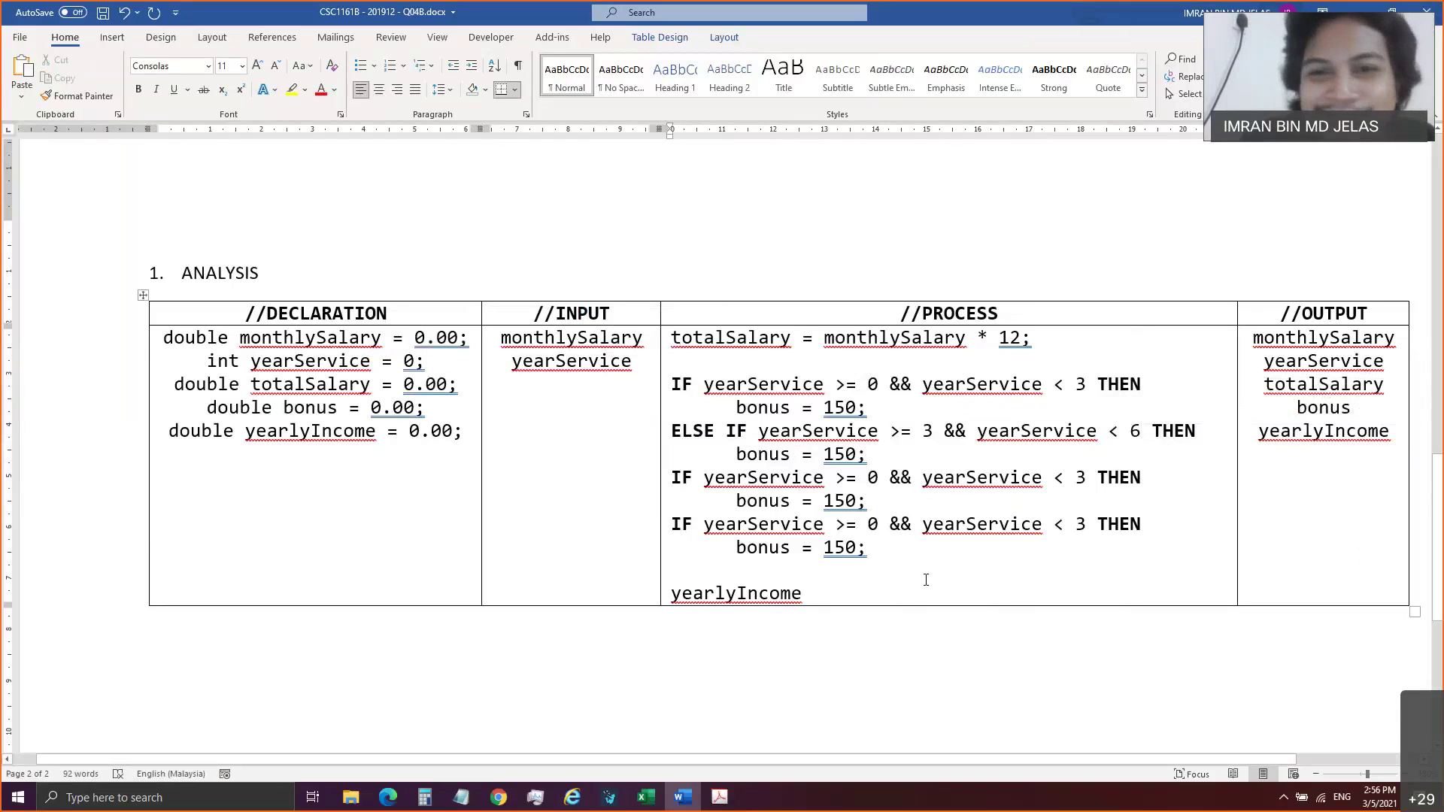
pyautogui.moveTo(880, 482); pyautogui.dragTo(866, 482)
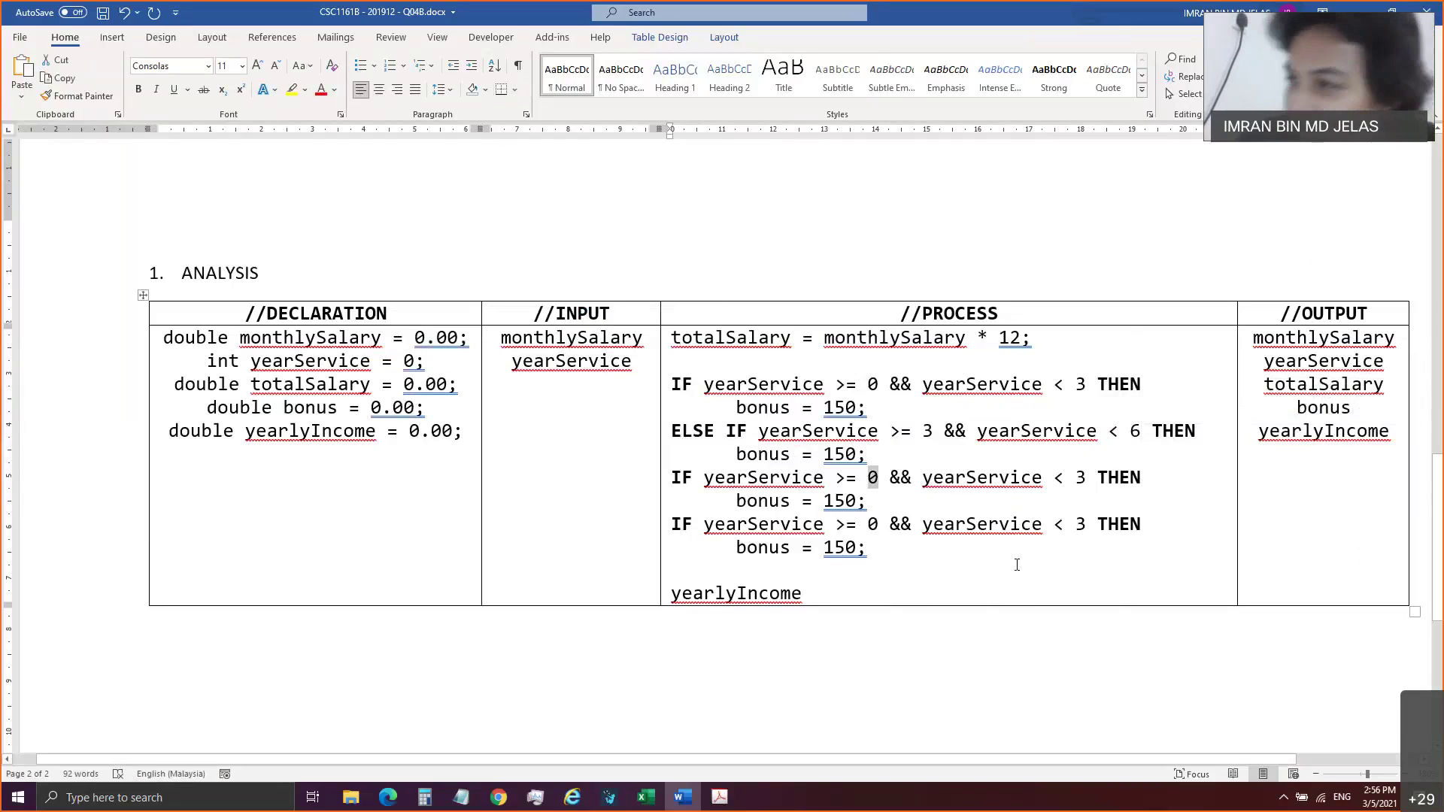
pyautogui.write('6')
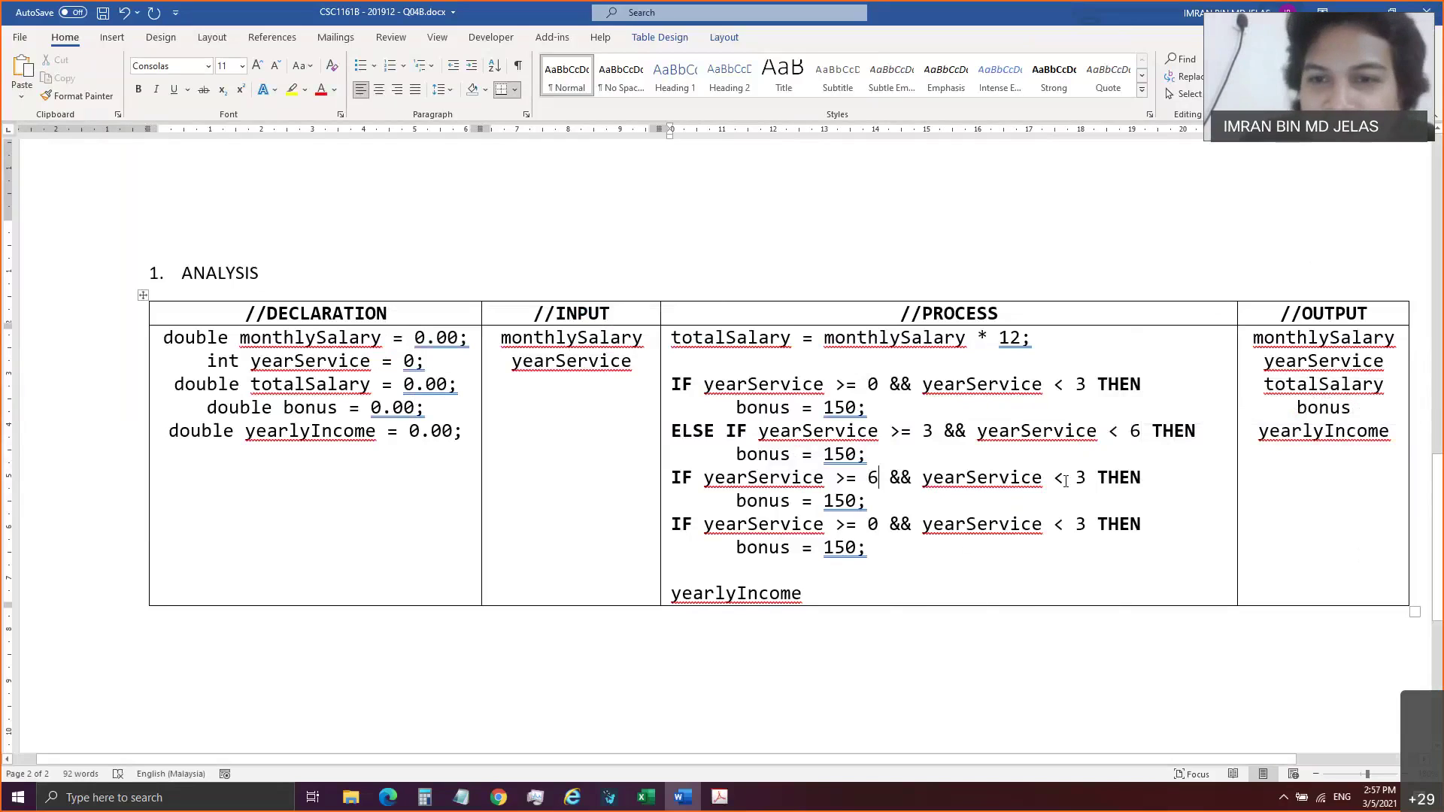
pyautogui.moveTo(1086, 478); pyautogui.dragTo(1075, 478)
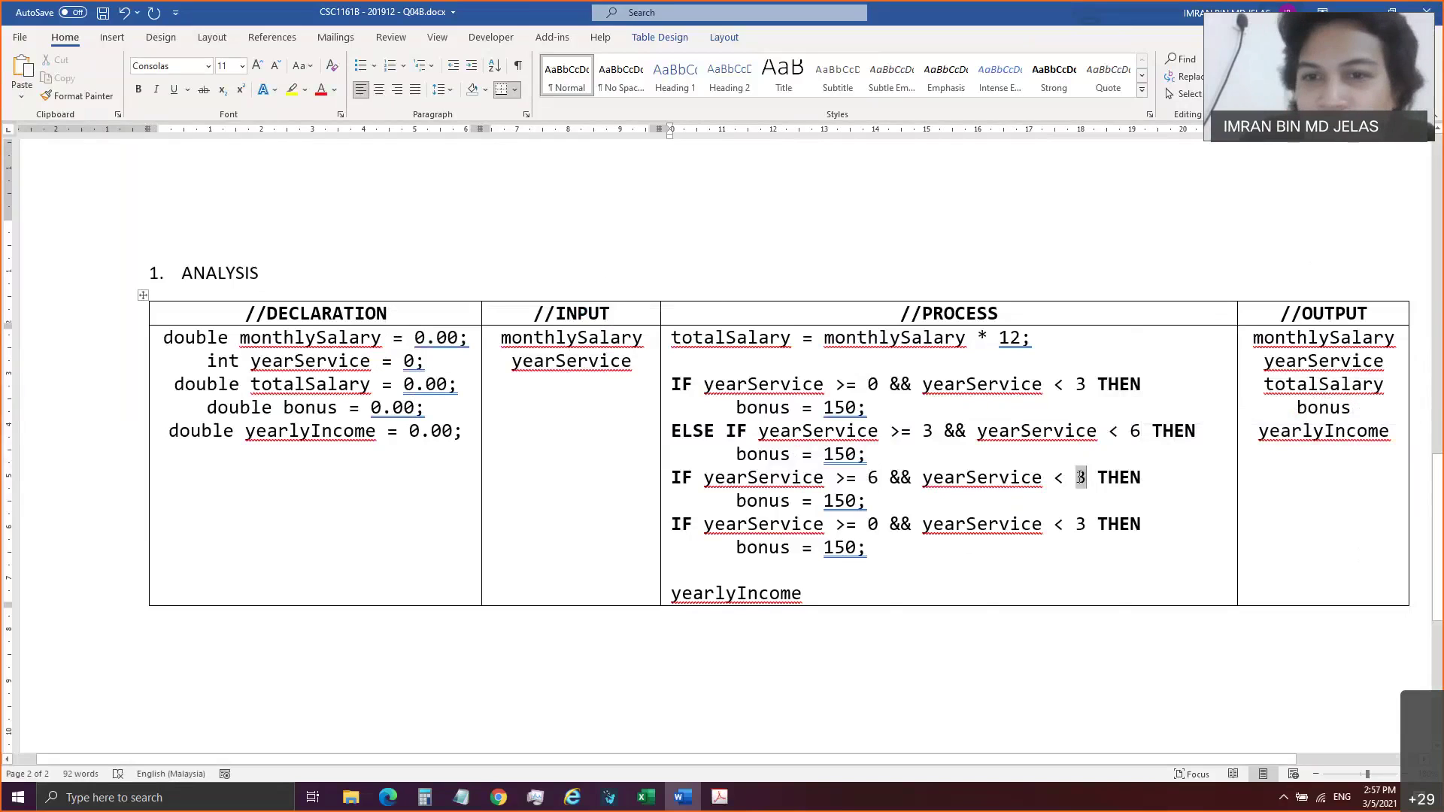
# Change the upper limit of the ELSE IF condition to "yearService <= 5".
pyautogui.click(1064, 384)
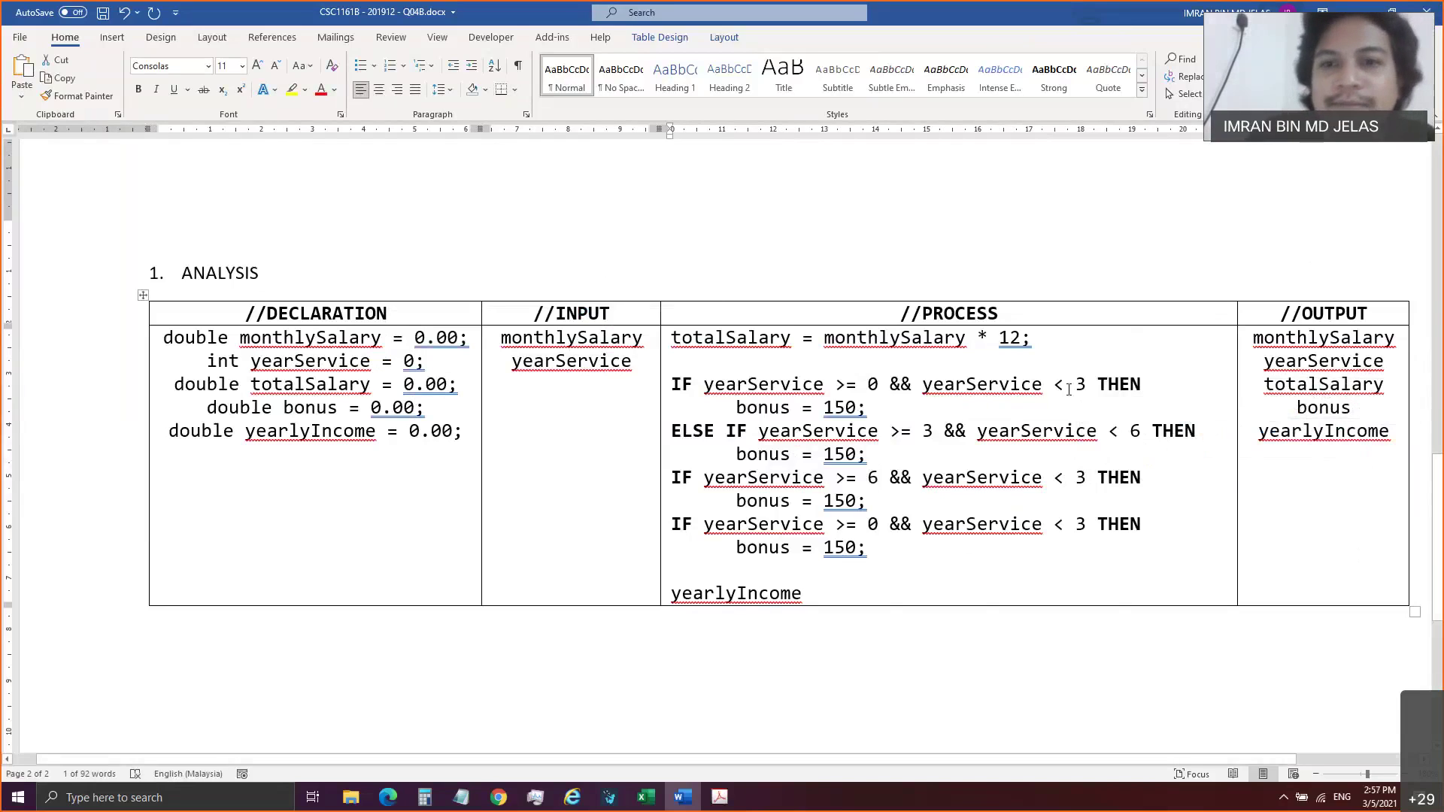
pyautogui.write('=')
pyautogui.hotkey('shift', 'Right')
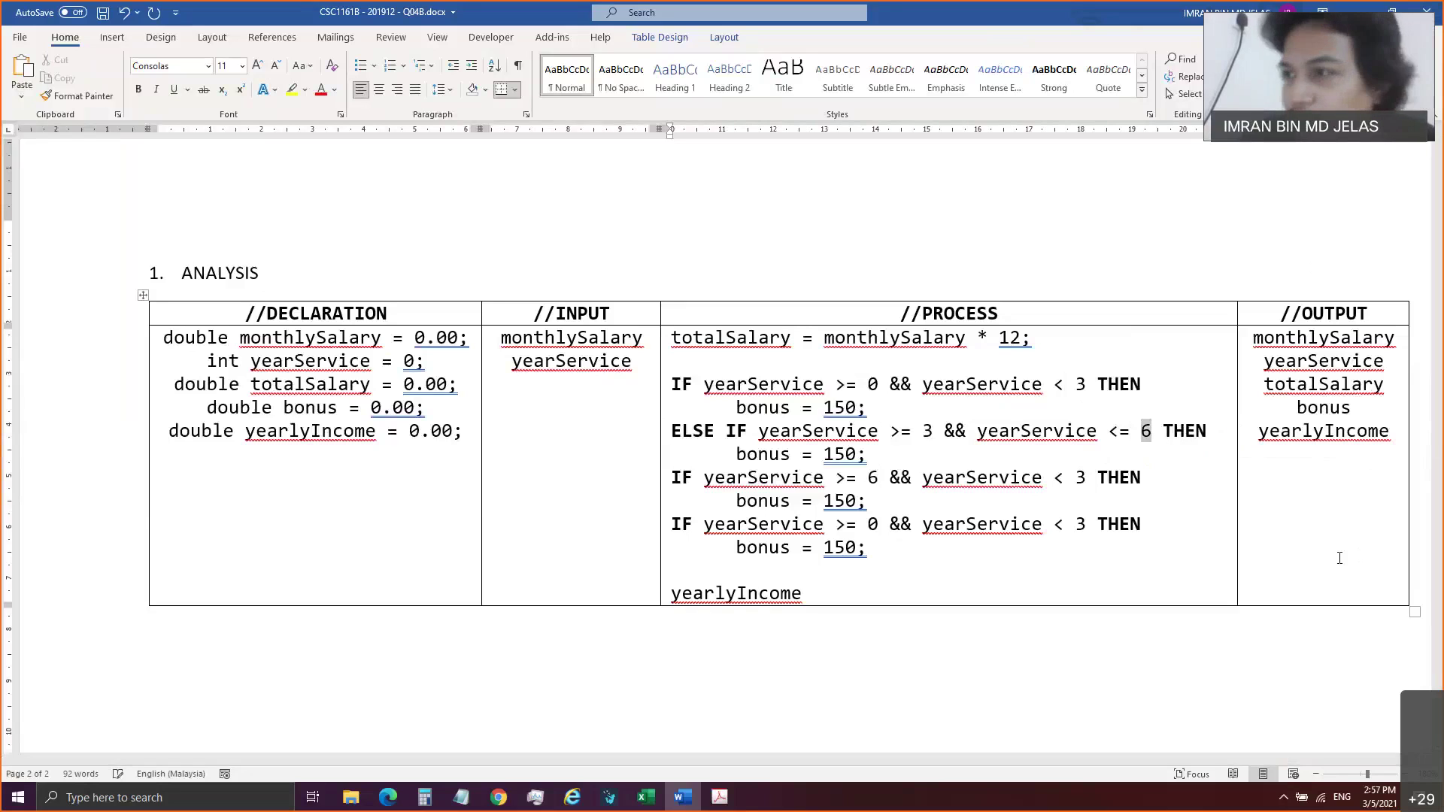
pyautogui.write('5')
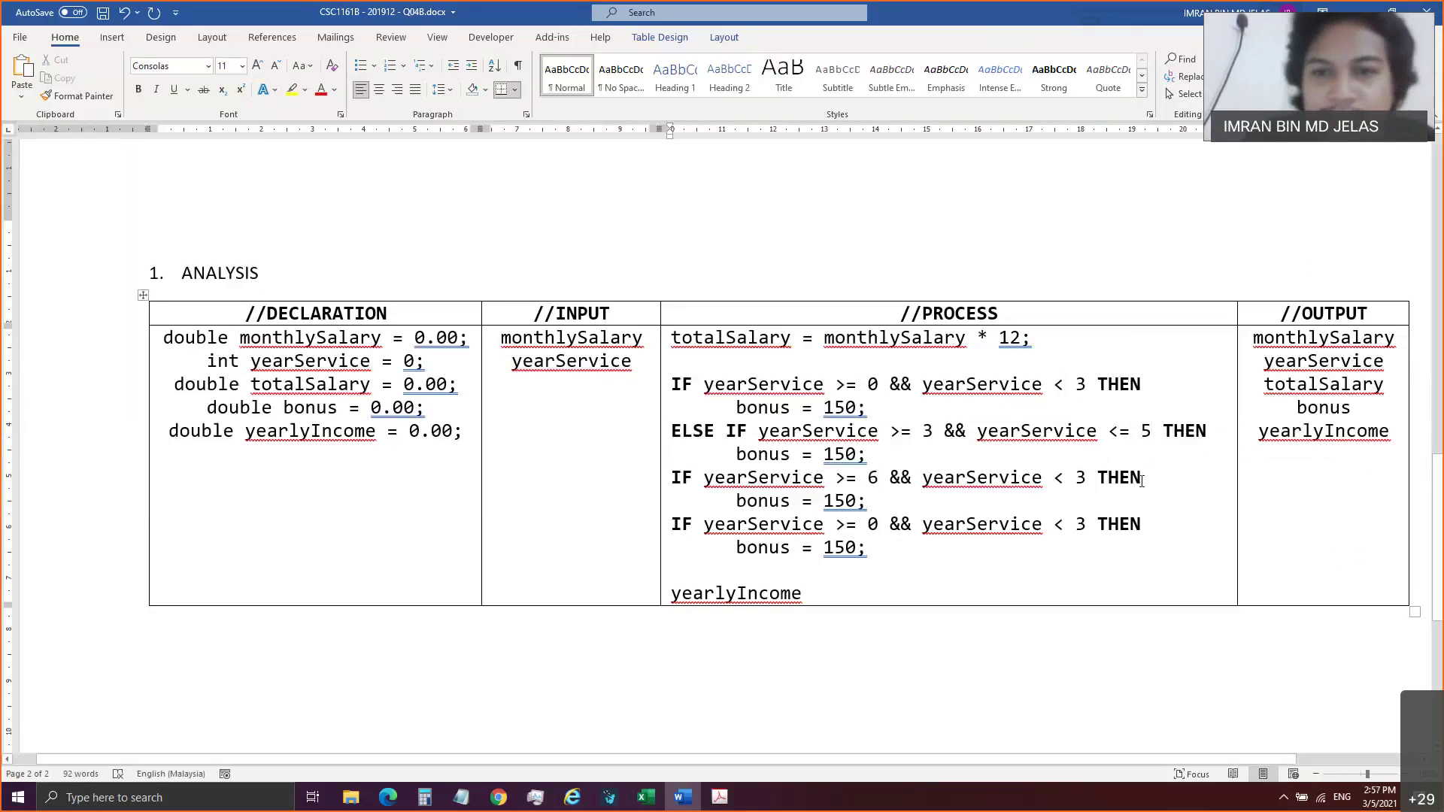
# Change the upper limit of the third condition to "yearService <= 10".
pyautogui.moveTo(1076, 477); pyautogui.dragTo(1087, 477)
pyautogui.press('BackSpace')
pyautogui.press('BackSpace')
pyautogui.write('= 1')
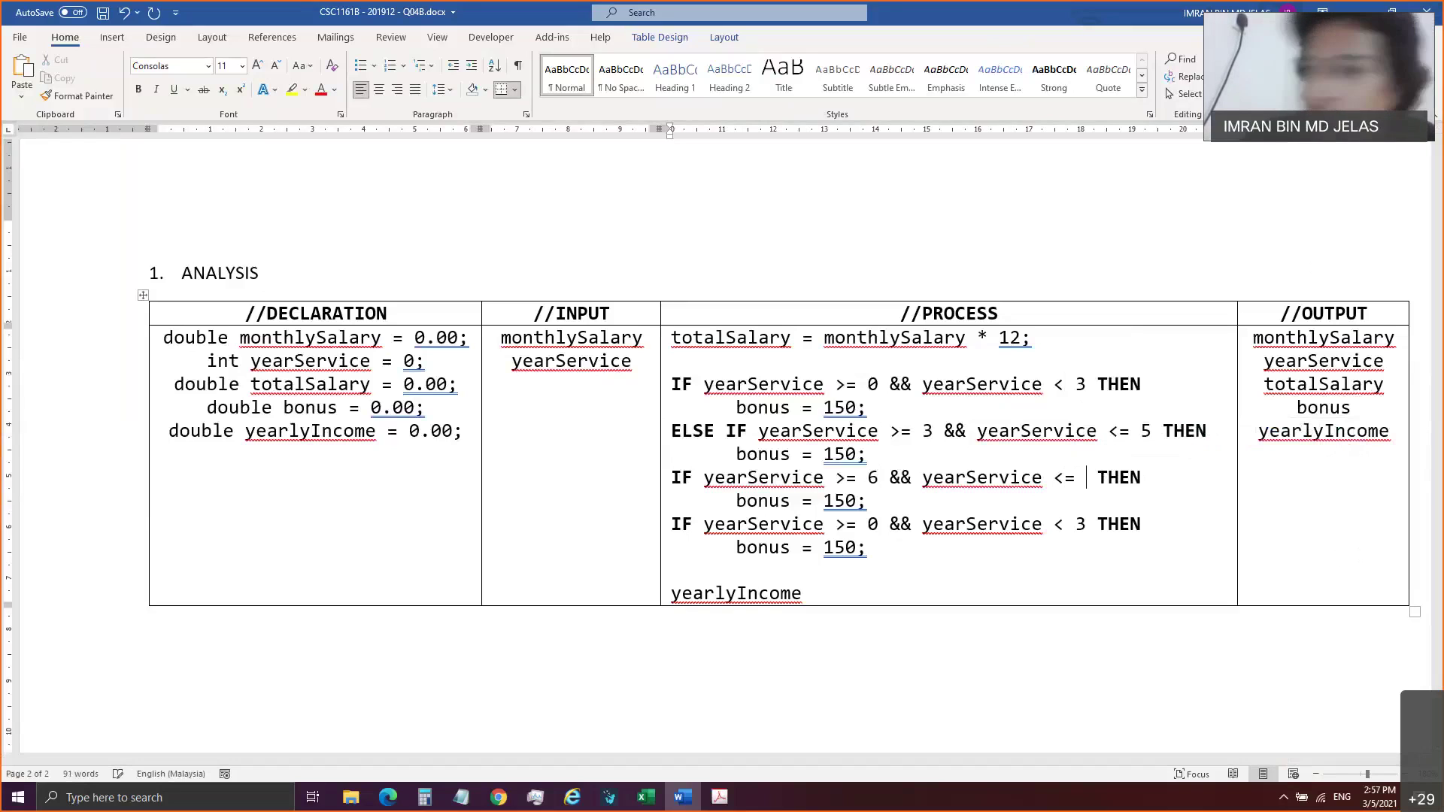
pyautogui.write('0')
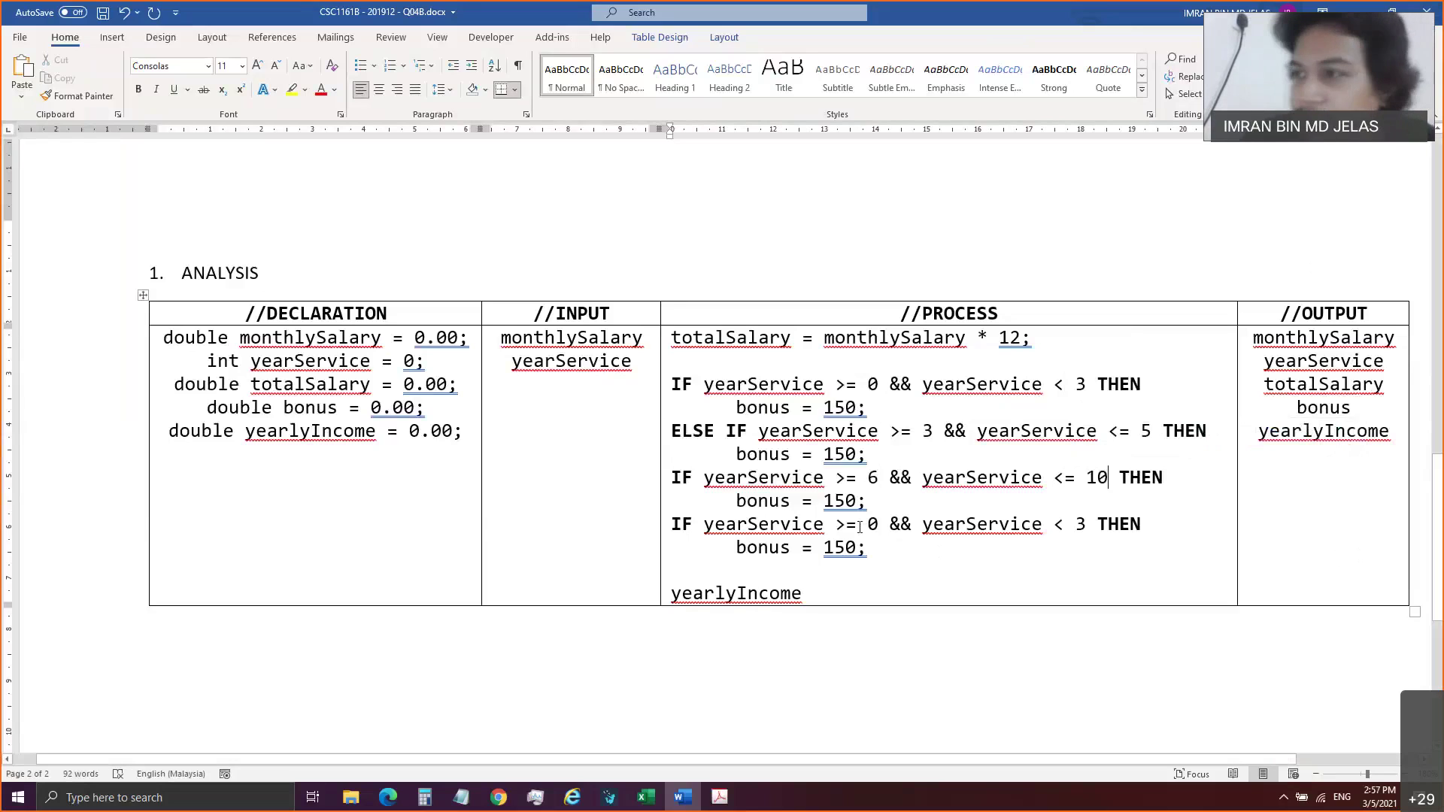
# Replace the comparison in the last condition so the line reads "IF yearService > 10 THEN".
pyautogui.moveTo(851, 528); pyautogui.dragTo(1102, 528)
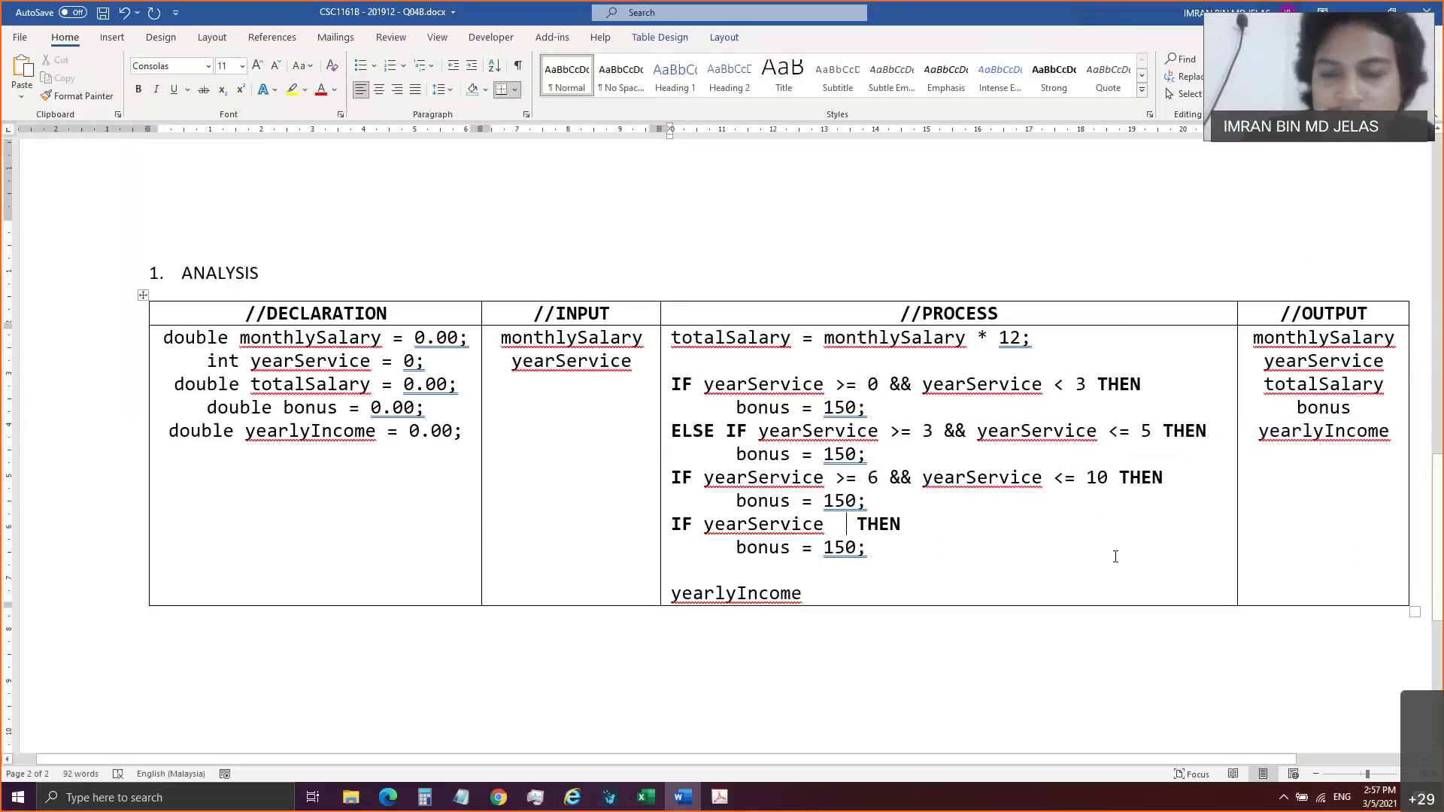
pyautogui.write('10 ')
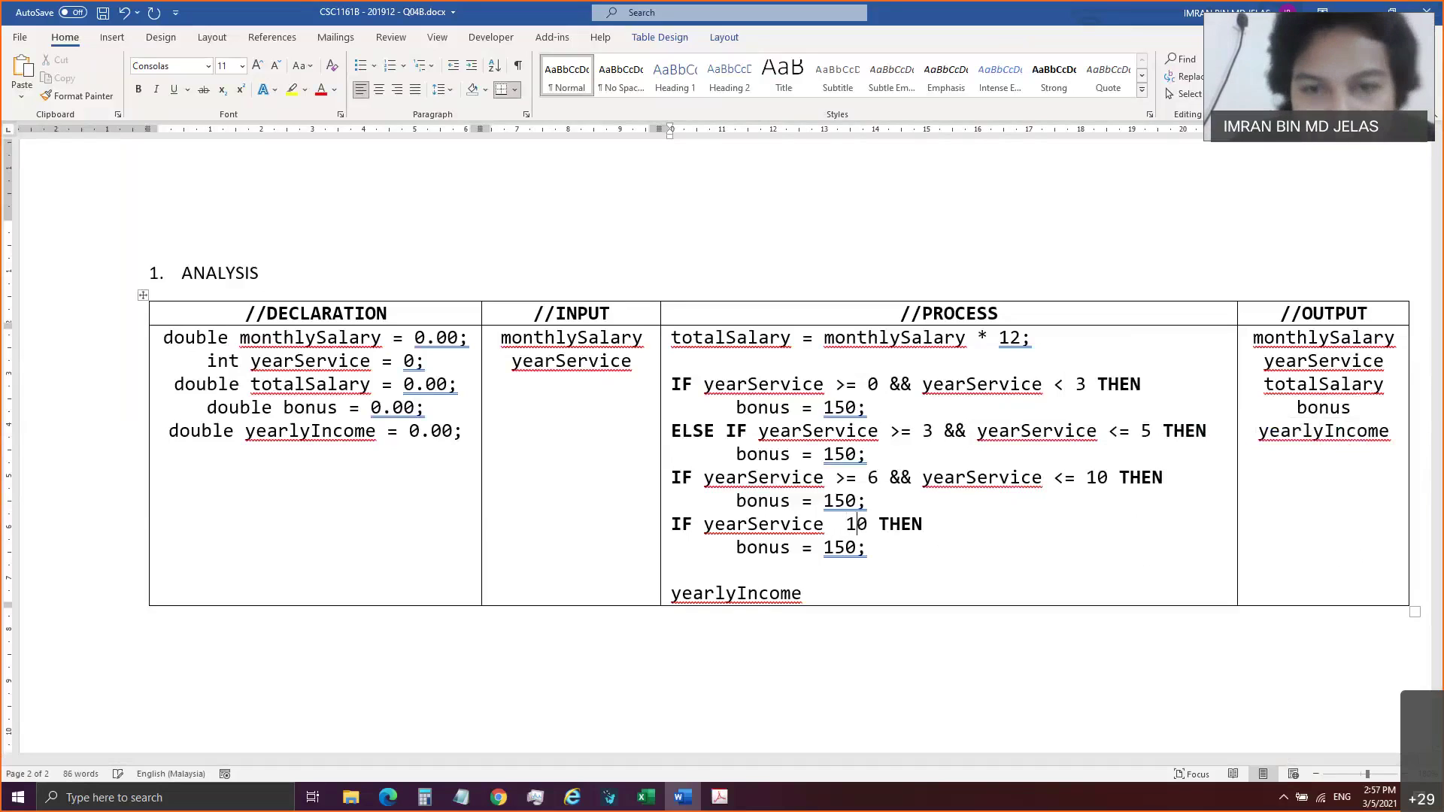
pyautogui.write('>')
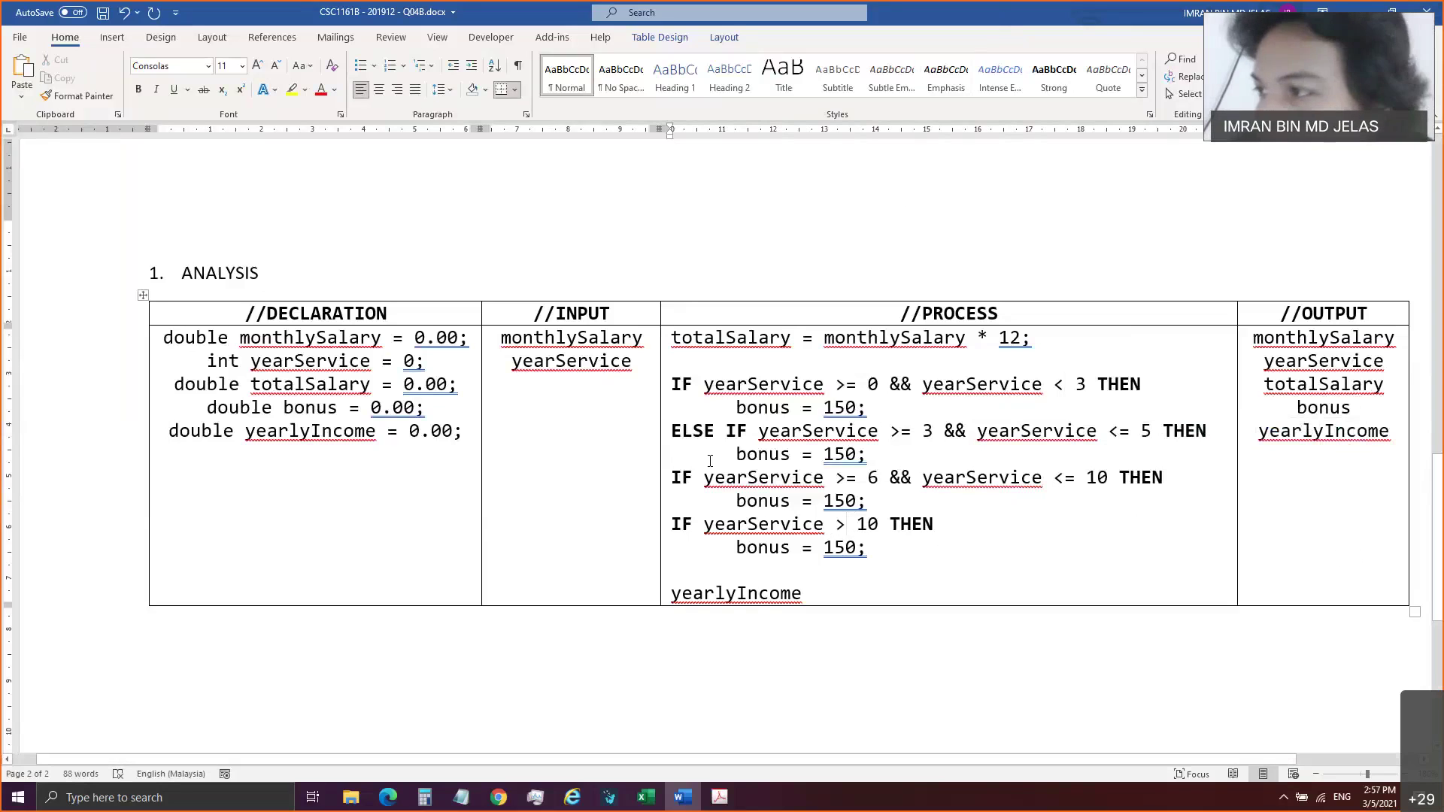
# Set the bonus to 500 in the second block, 800 in the third and 1500 in the last.
pyautogui.doubleClick(850, 453)
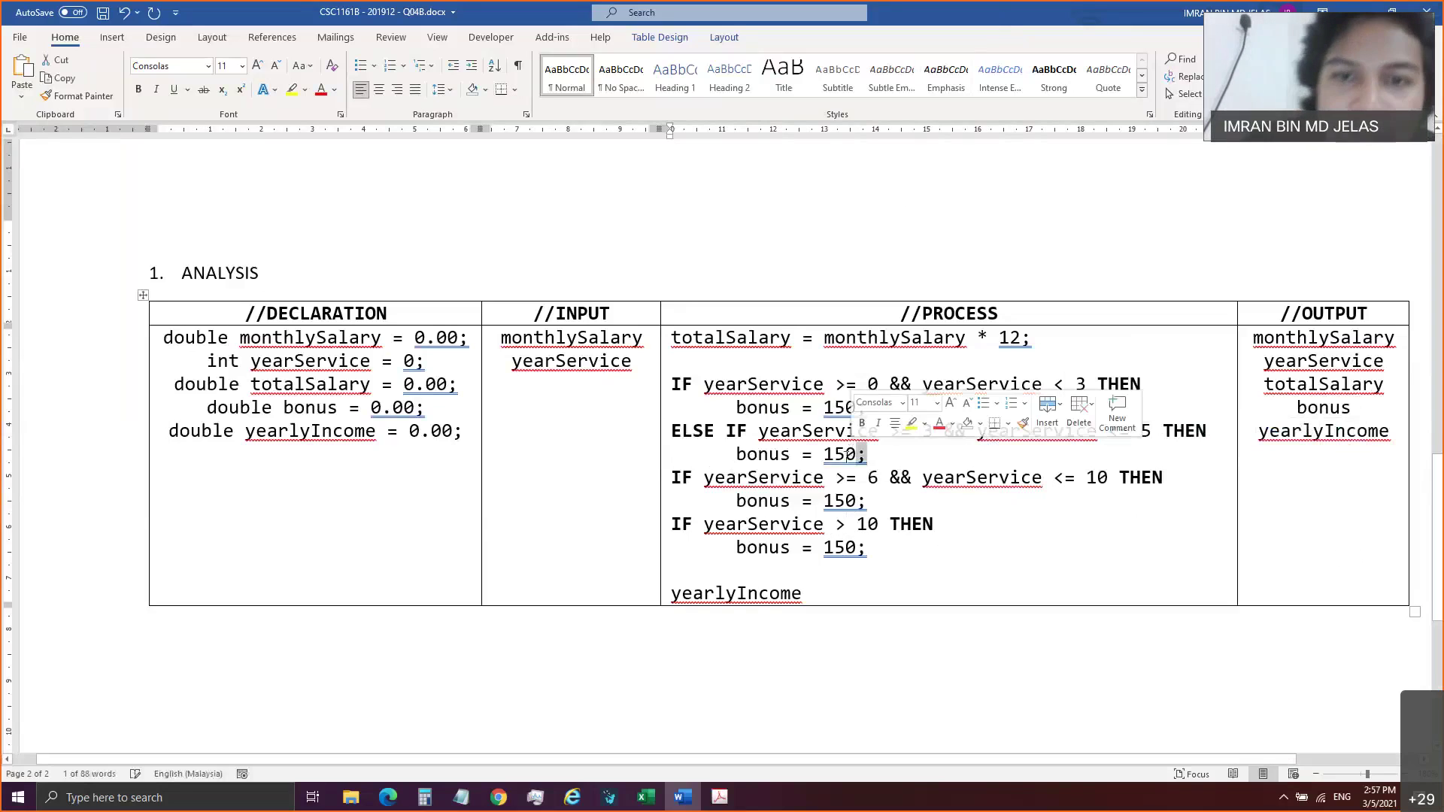
pyautogui.write('500')
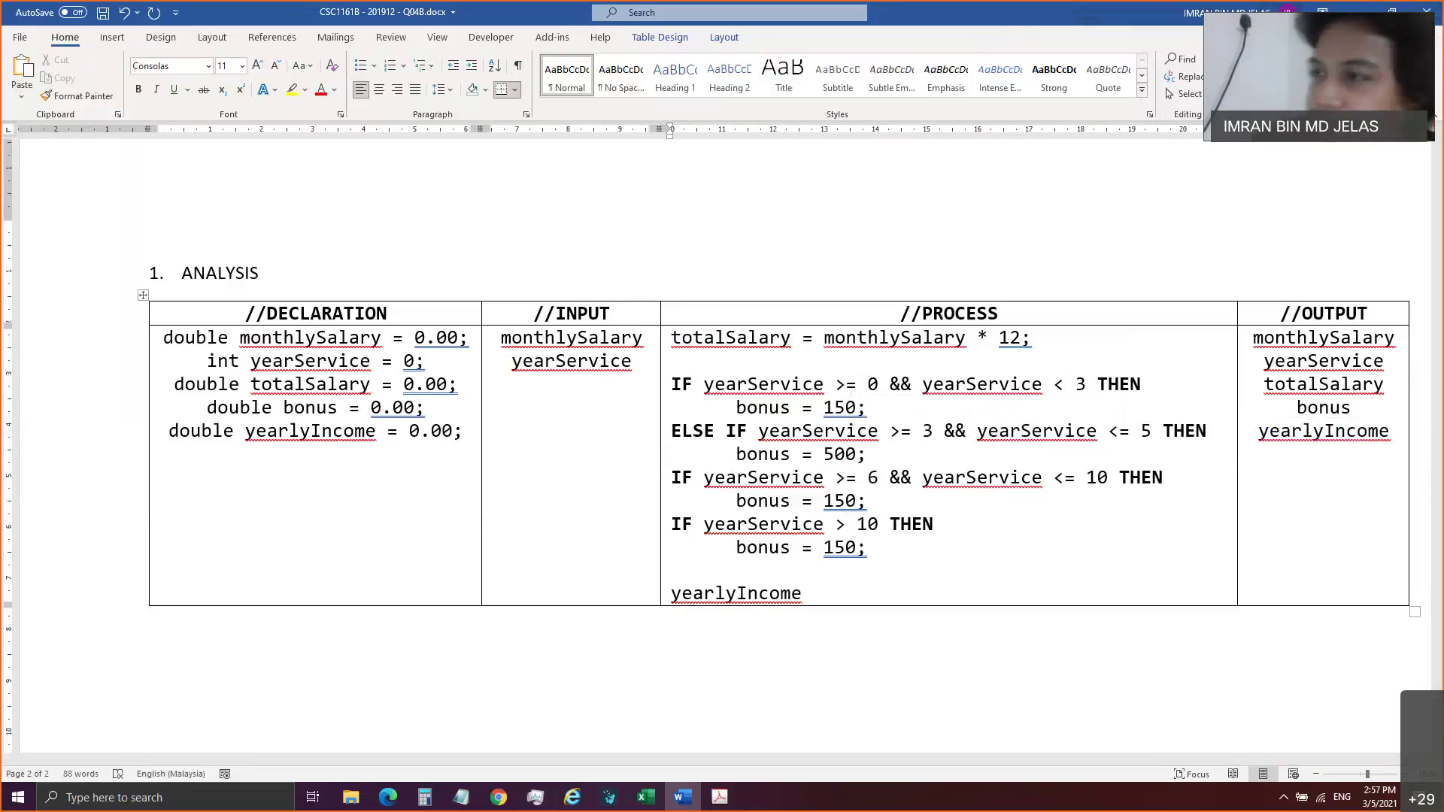
pyautogui.doubleClick(846, 501)
pyautogui.write('800')
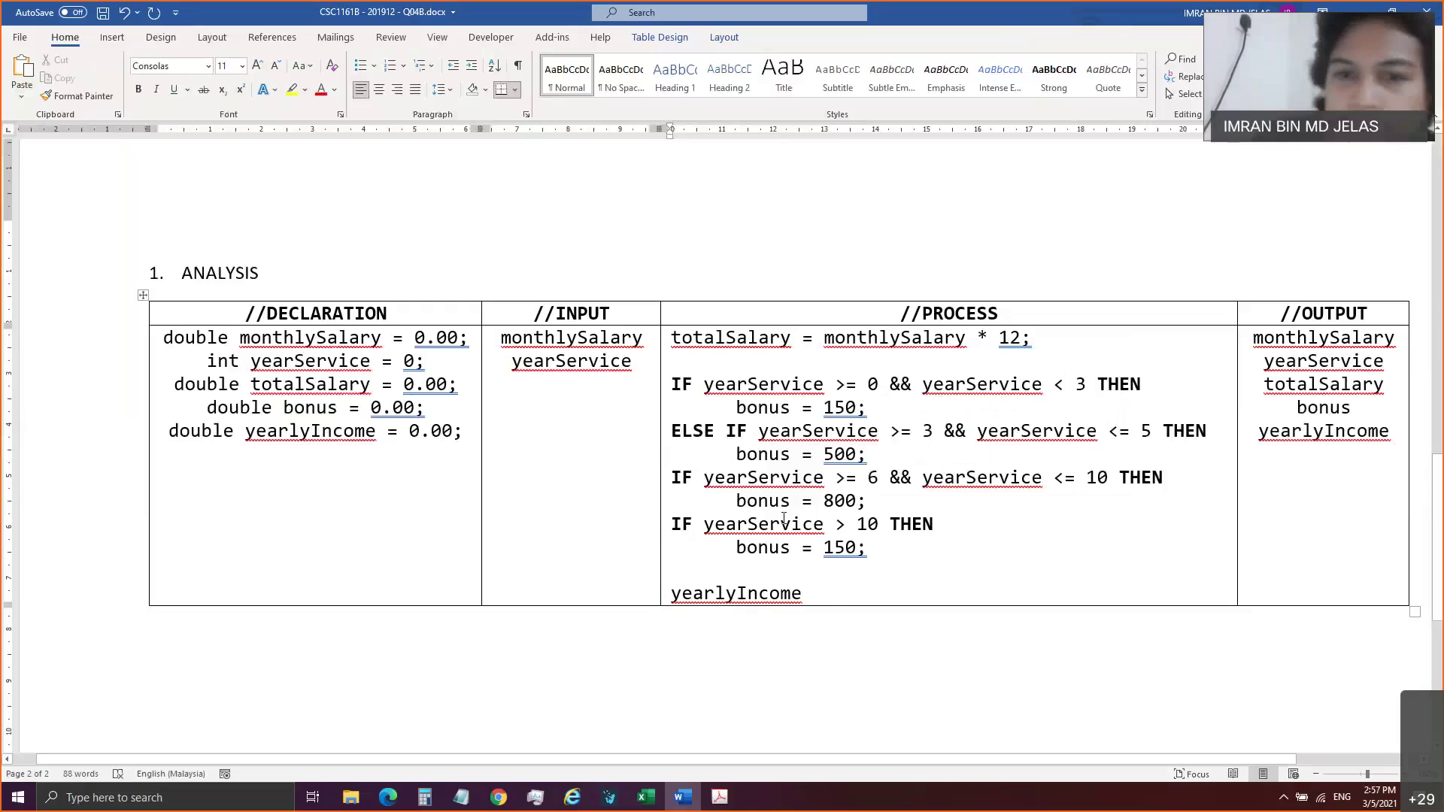
pyautogui.click(856, 548)
pyautogui.write('0')
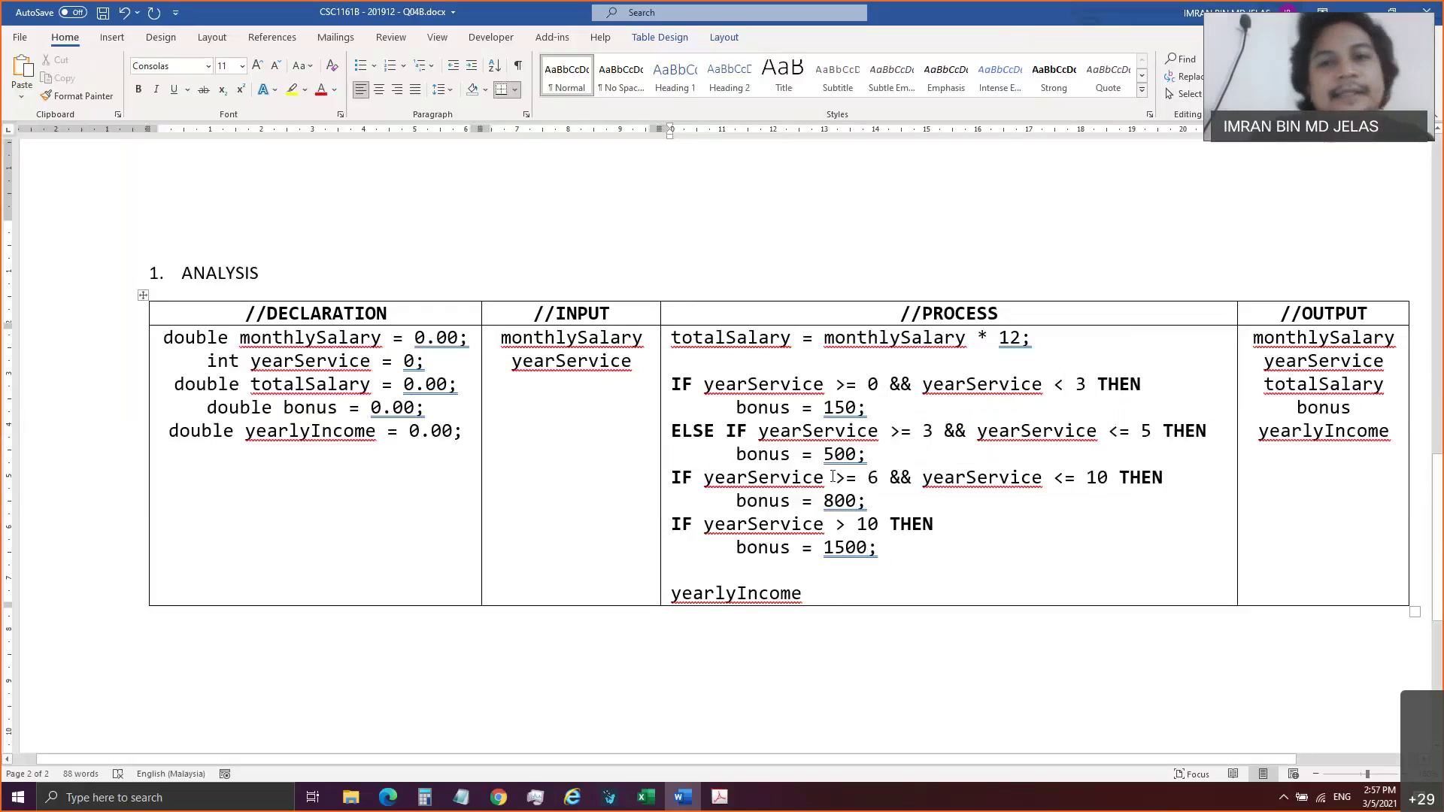
# Complete the last PROCESS line so it reads "yearlyIncome = totalSalary + bonus;".
pyautogui.doubleClick(748, 339)
pyautogui.hotkey('ctrl', 'c')
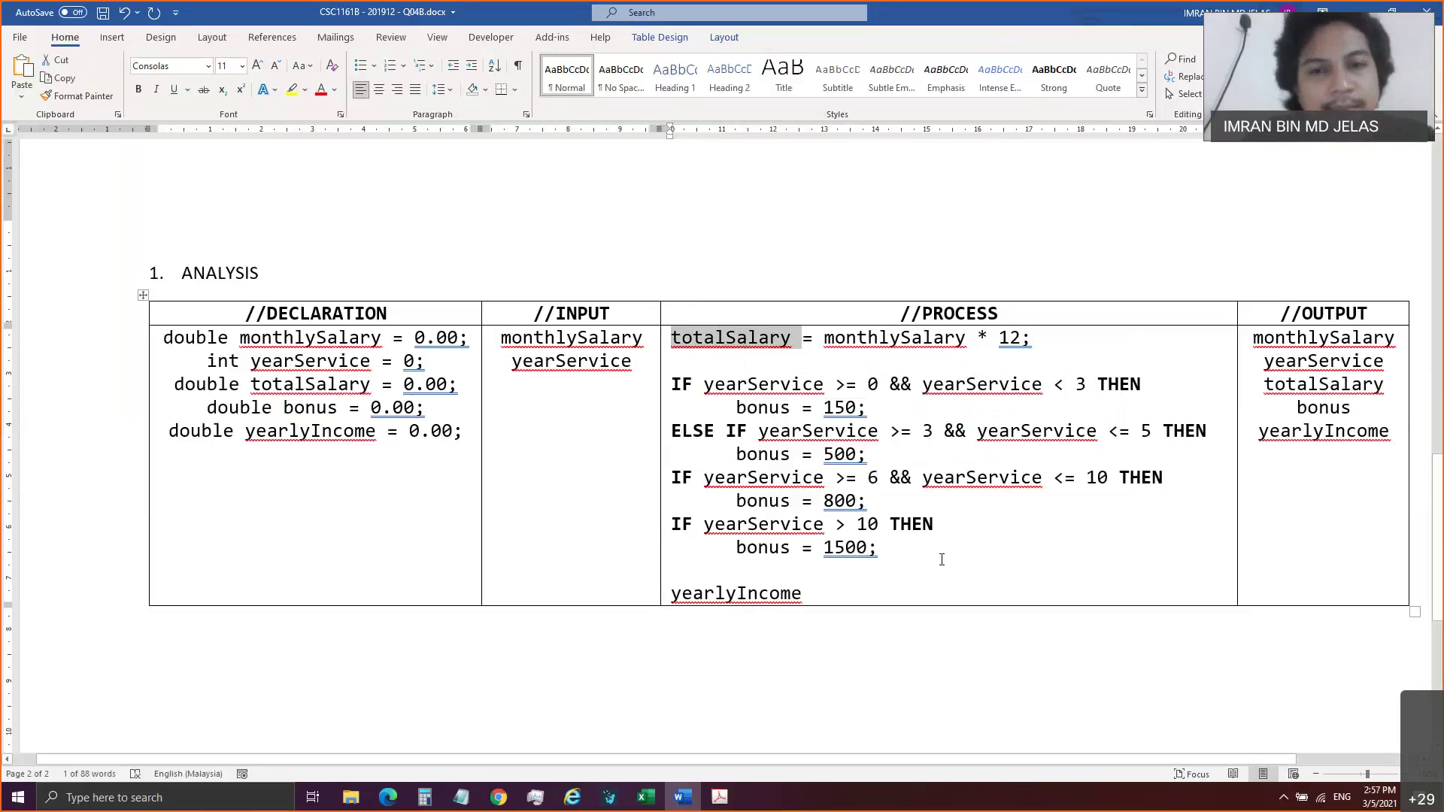
pyautogui.click(849, 591)
pyautogui.write('=')
pyautogui.hotkey('ctrl', 'v')
pyautogui.write('+')
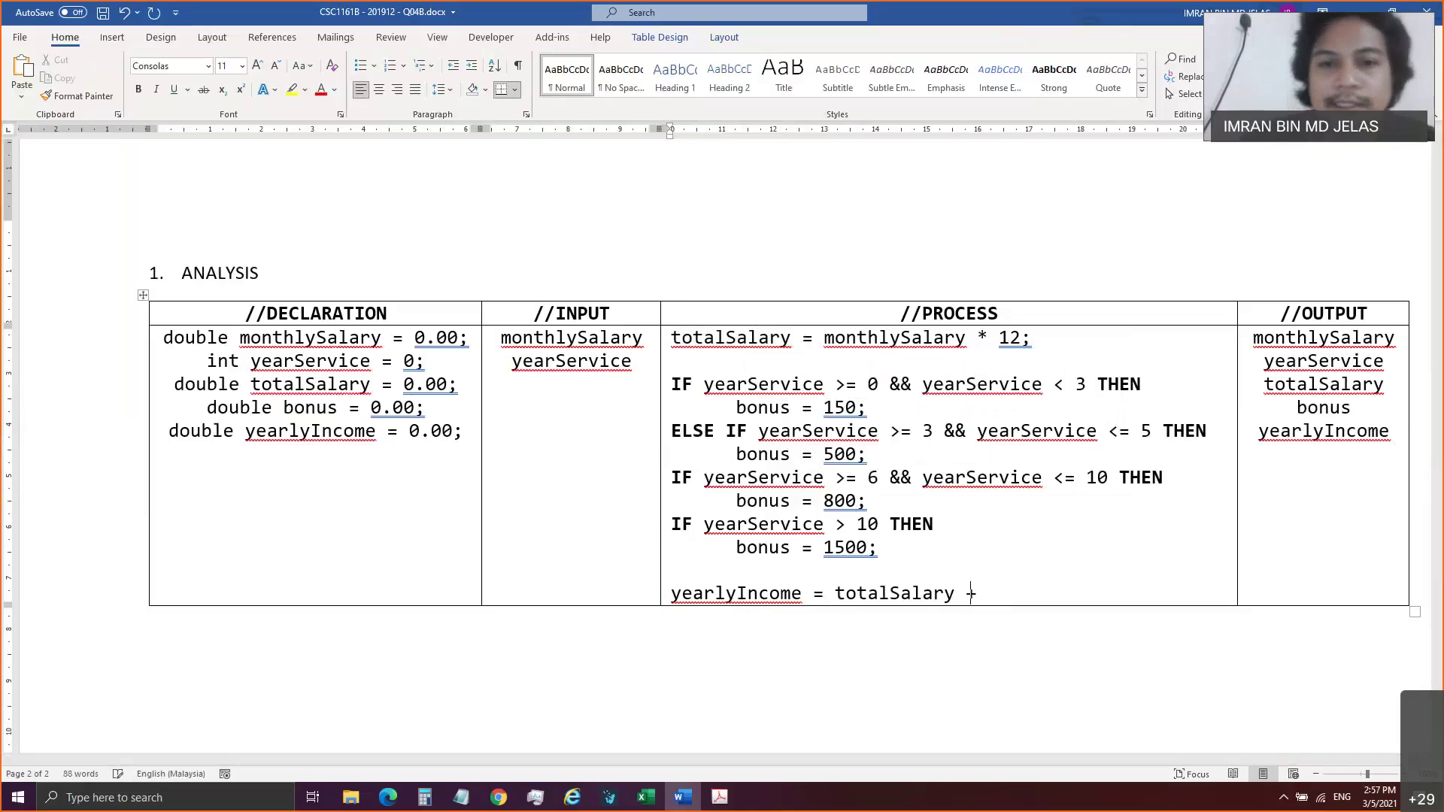
pyautogui.doubleClick(755, 410)
pyautogui.hotkey('ctrl', 'c')
pyautogui.click(1013, 597)
pyautogui.hotkey('ctrl', 'v')
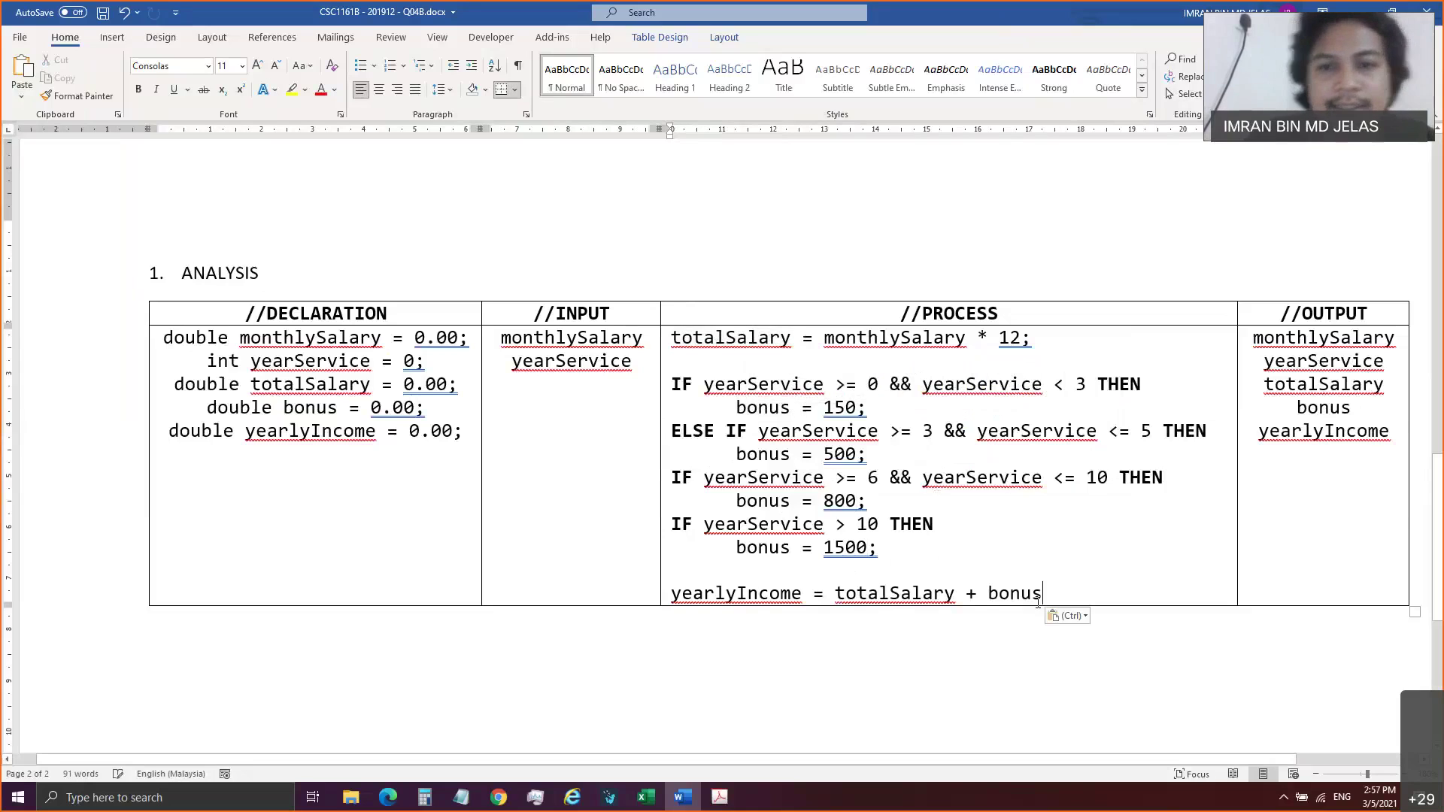
pyautogui.write(';')
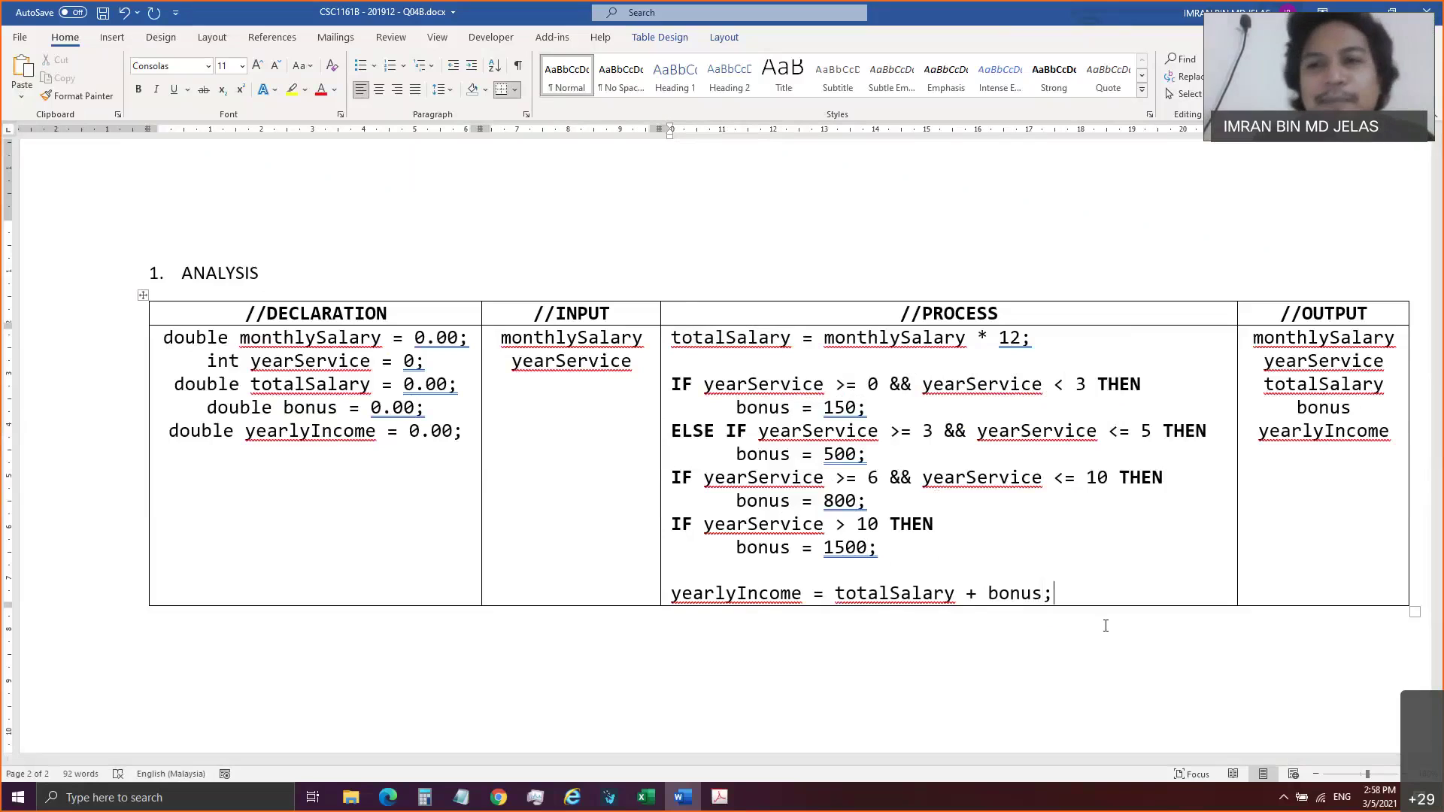
pyautogui.moveTo(1149, 535); pyautogui.dragTo(576, 324)
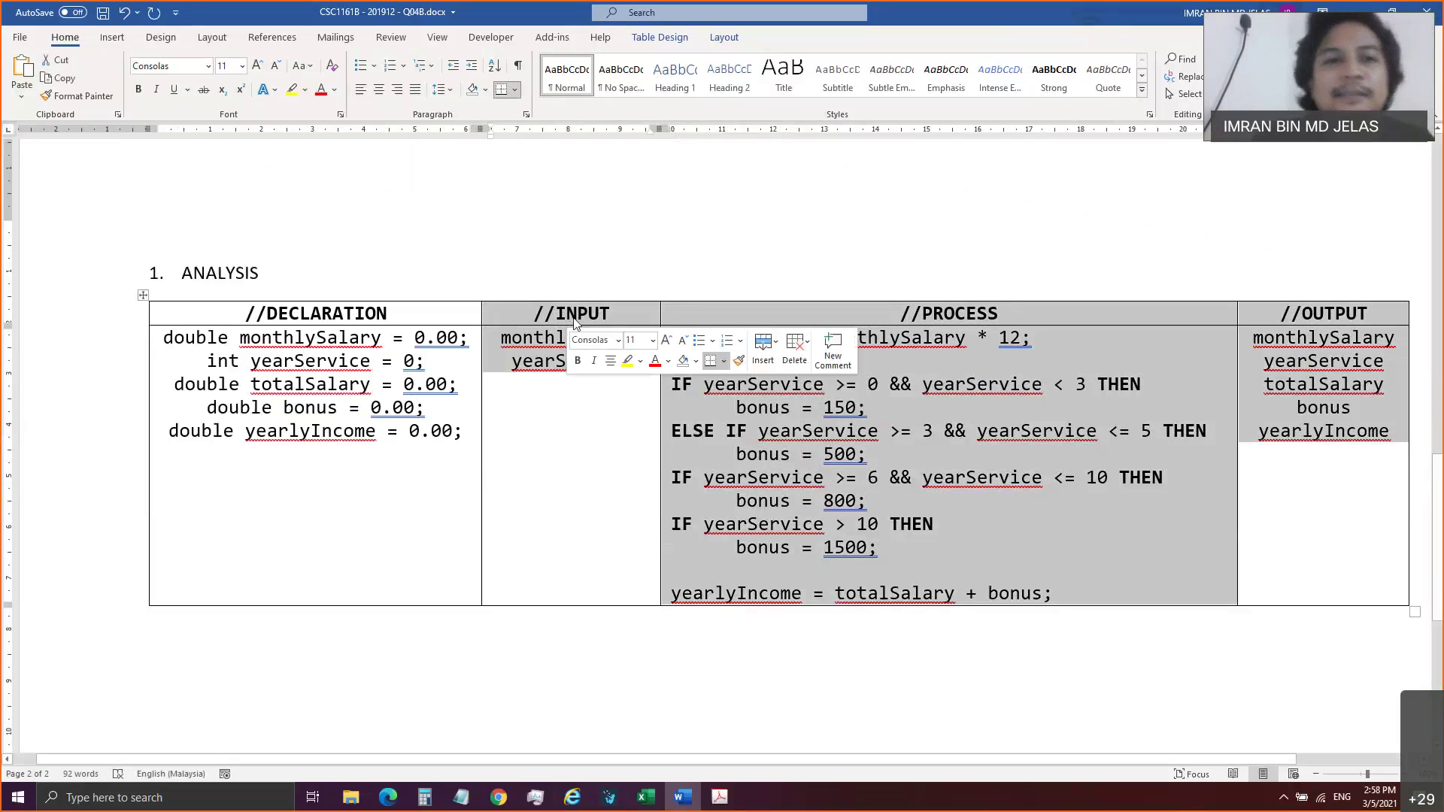
pyautogui.click(576, 323)
pyautogui.moveTo(411, 316); pyautogui.dragTo(1277, 466)
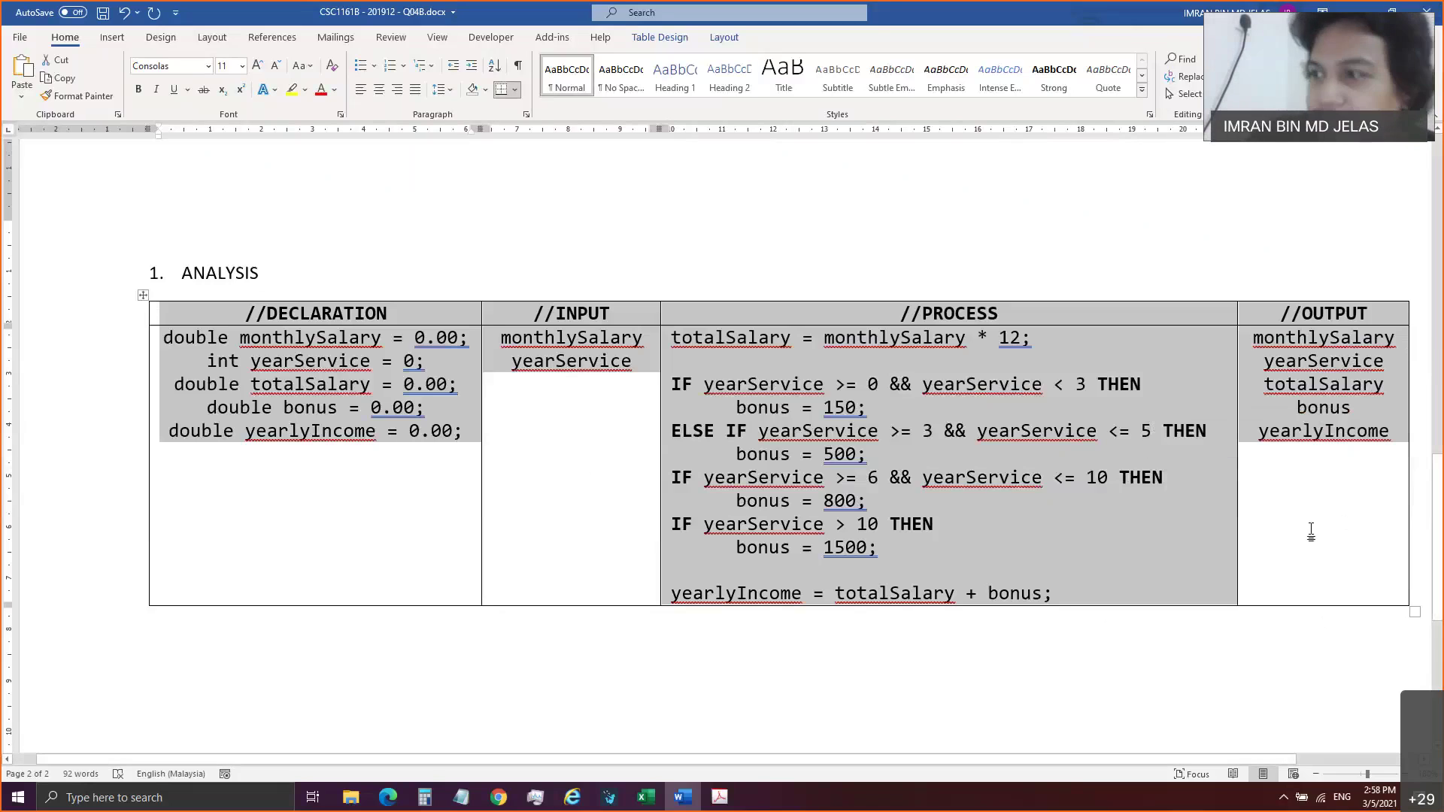
pyautogui.rightClick(344, 369)
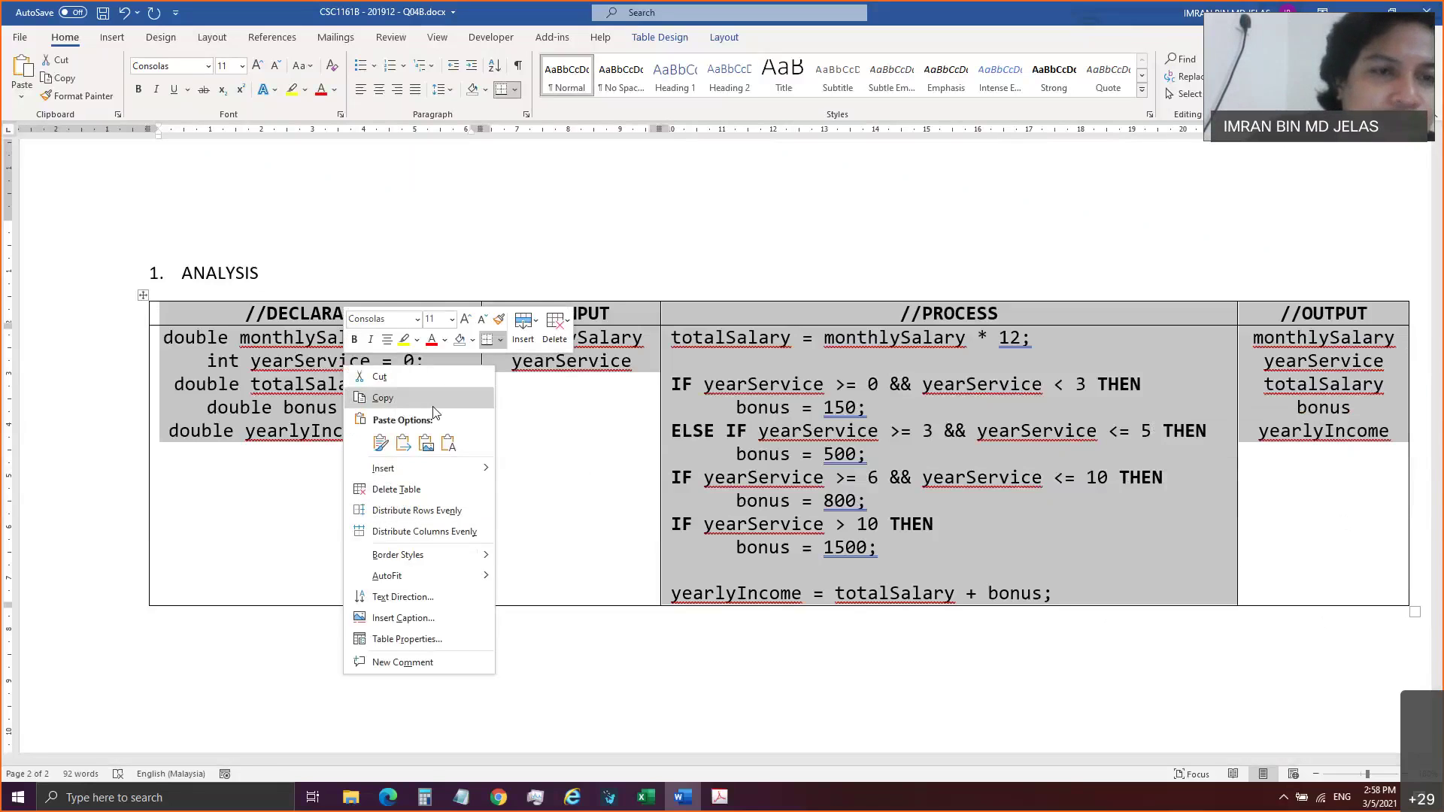
pyautogui.click(406, 398)
# Add a left-aligned numbered heading "2. DESIGN" on a new page after the analysis table, followed by an unnumbered line.
pyautogui.click(508, 682)
pyautogui.press('Return')
pyautogui.hotkey('ctrl', 'z')
pyautogui.hotkey('ctrl', 'z')
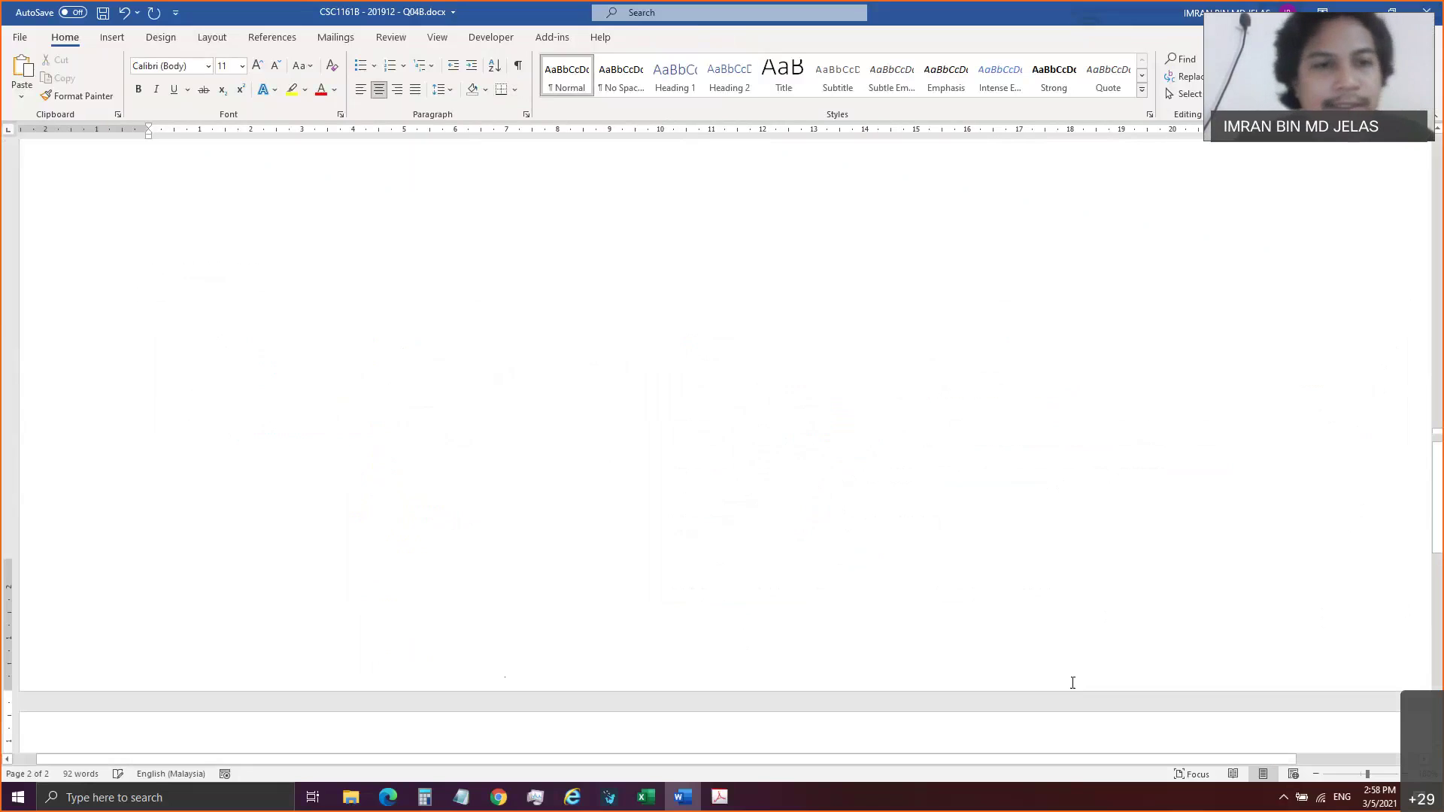
pyautogui.press('Return')
pyautogui.write('2.')
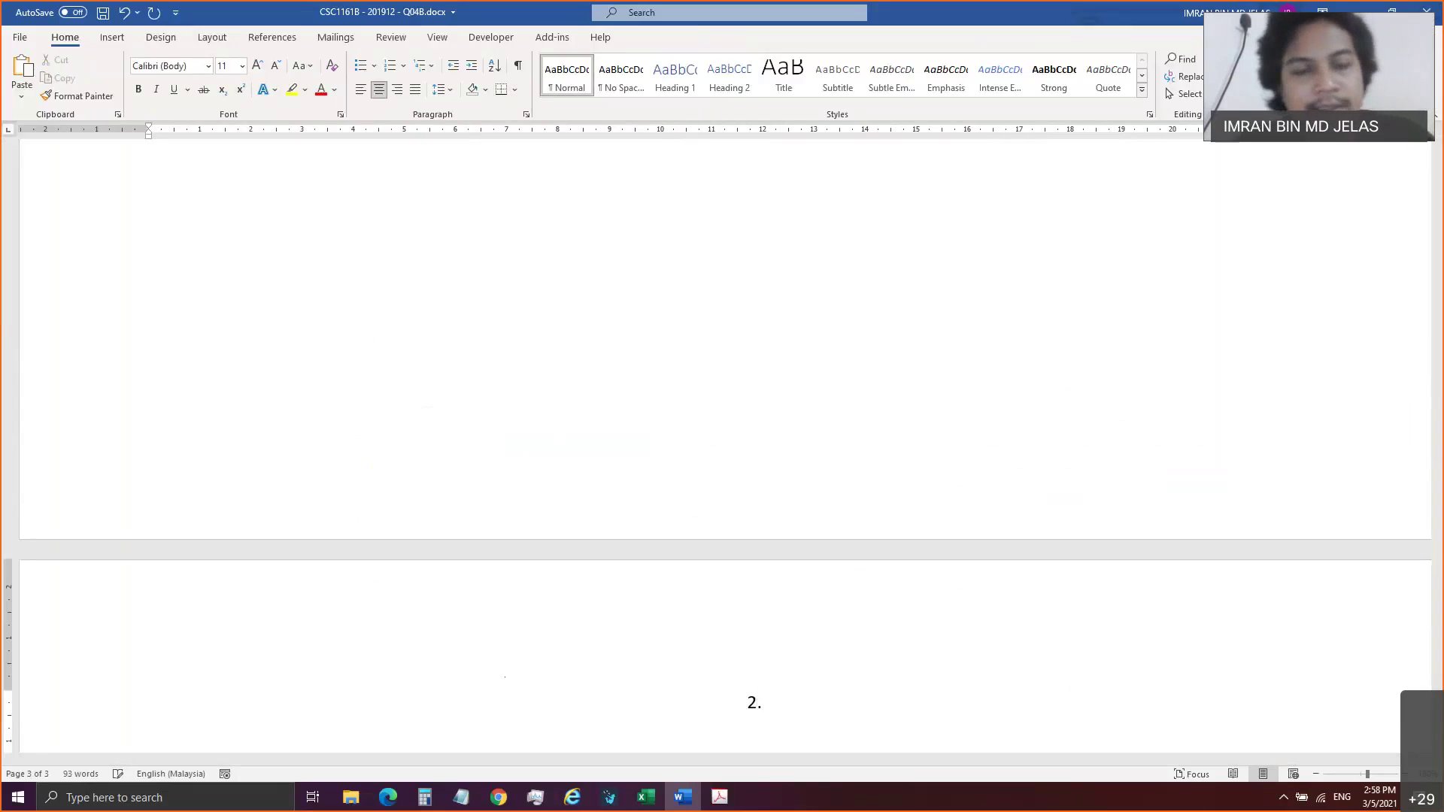
pyautogui.click(361, 91)
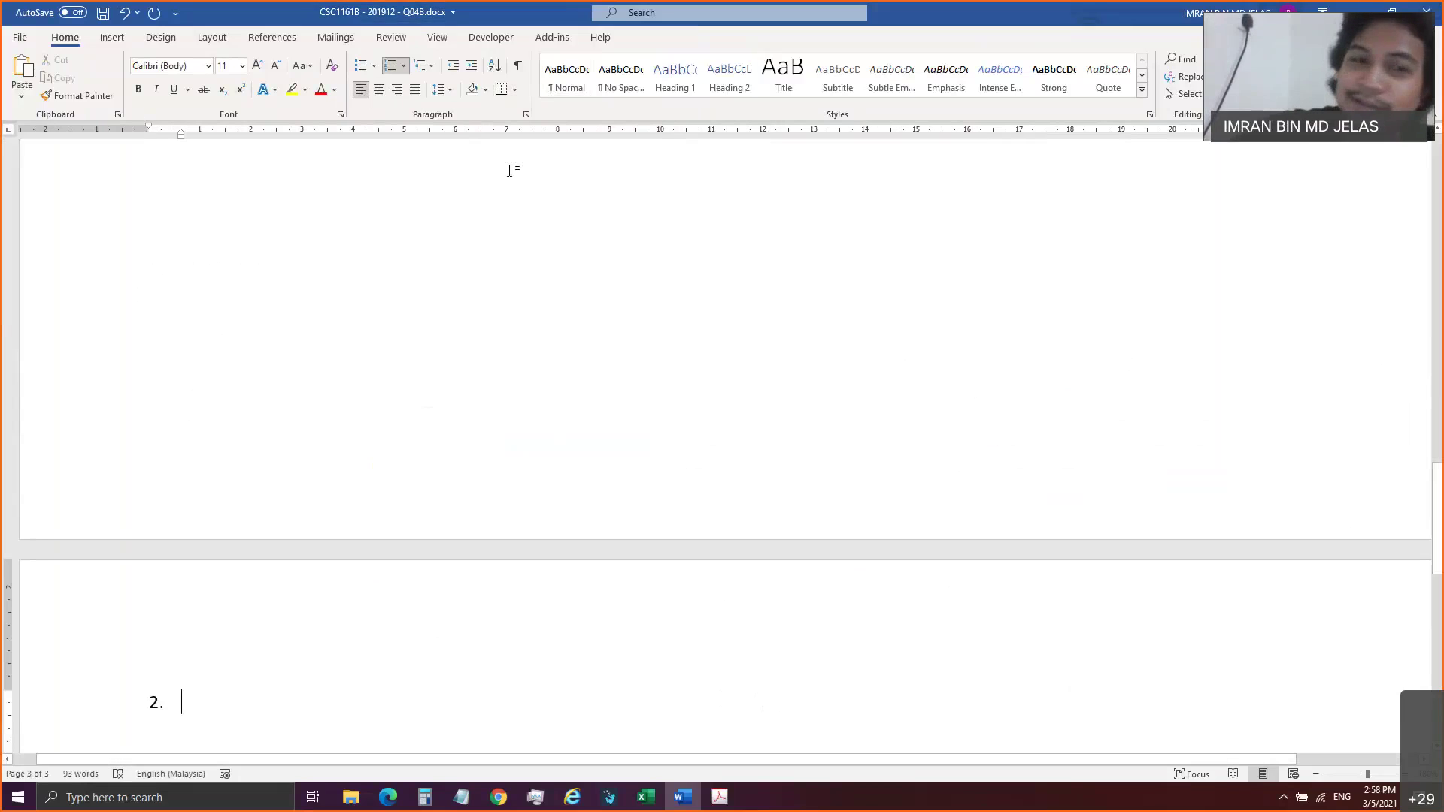
pyautogui.write('DESIGN')
pyautogui.press('Return')
pyautogui.press('Return')
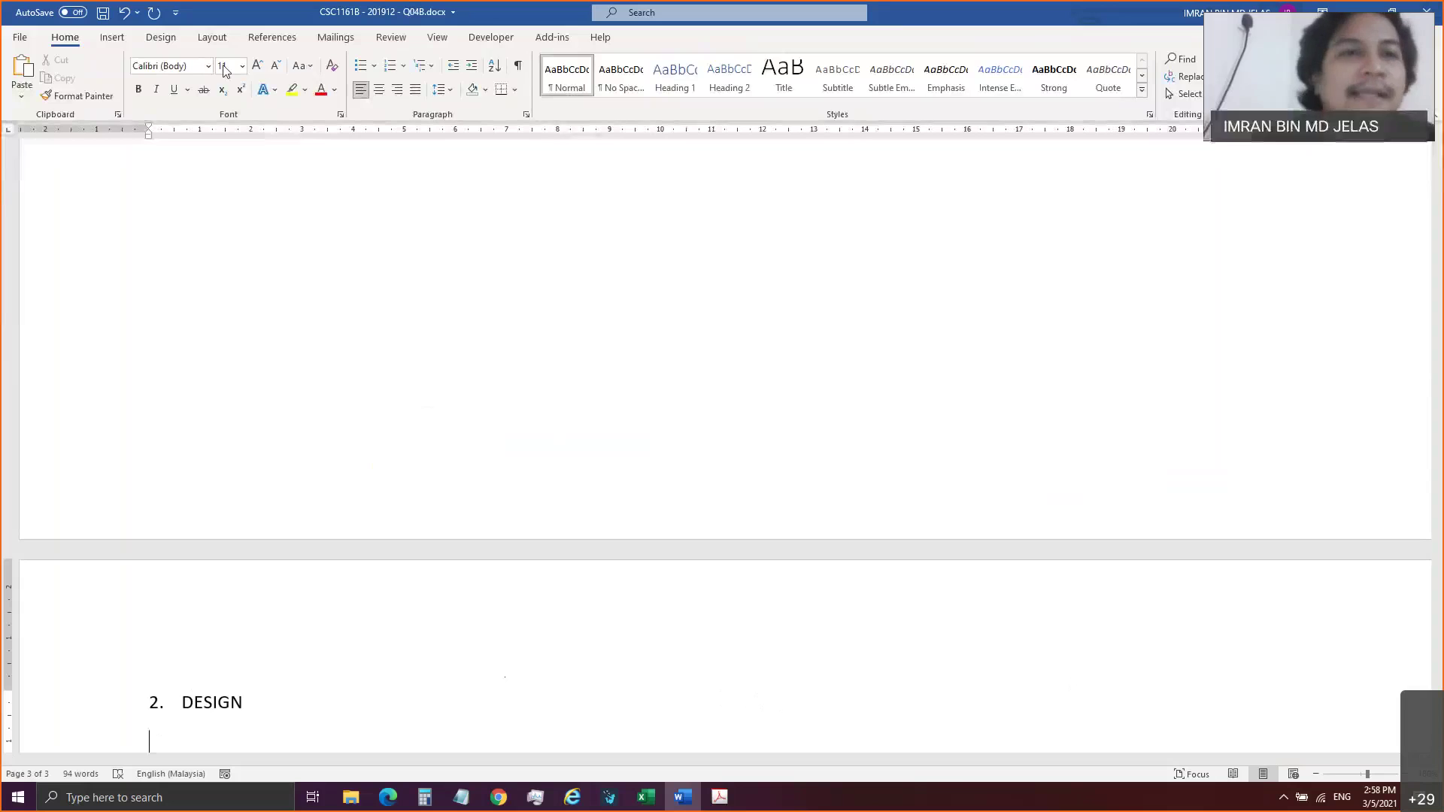
# Insert a 2x2 table under the DESIGN heading.
pyautogui.click(112, 37)
pyautogui.click(128, 75)
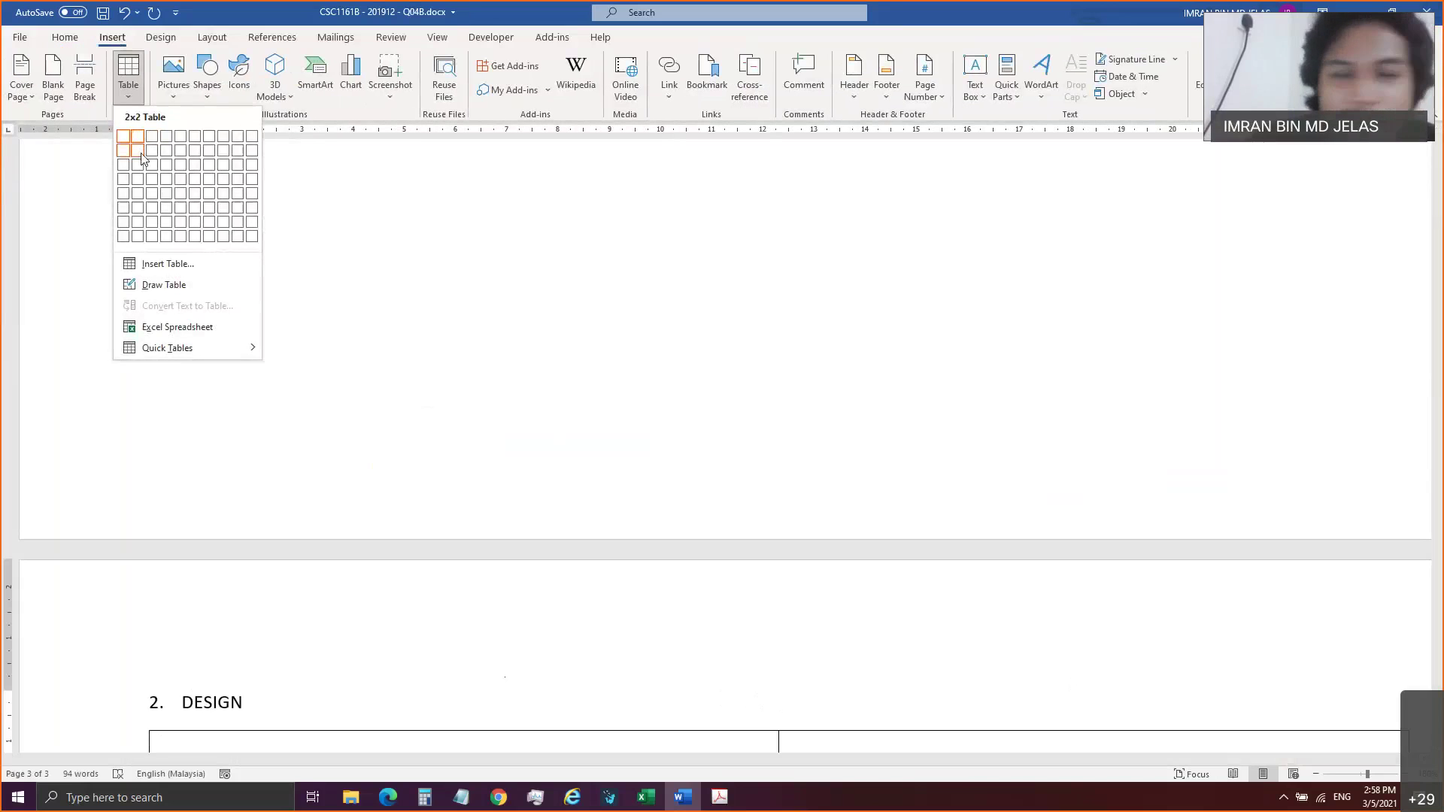
pyautogui.click(143, 158)
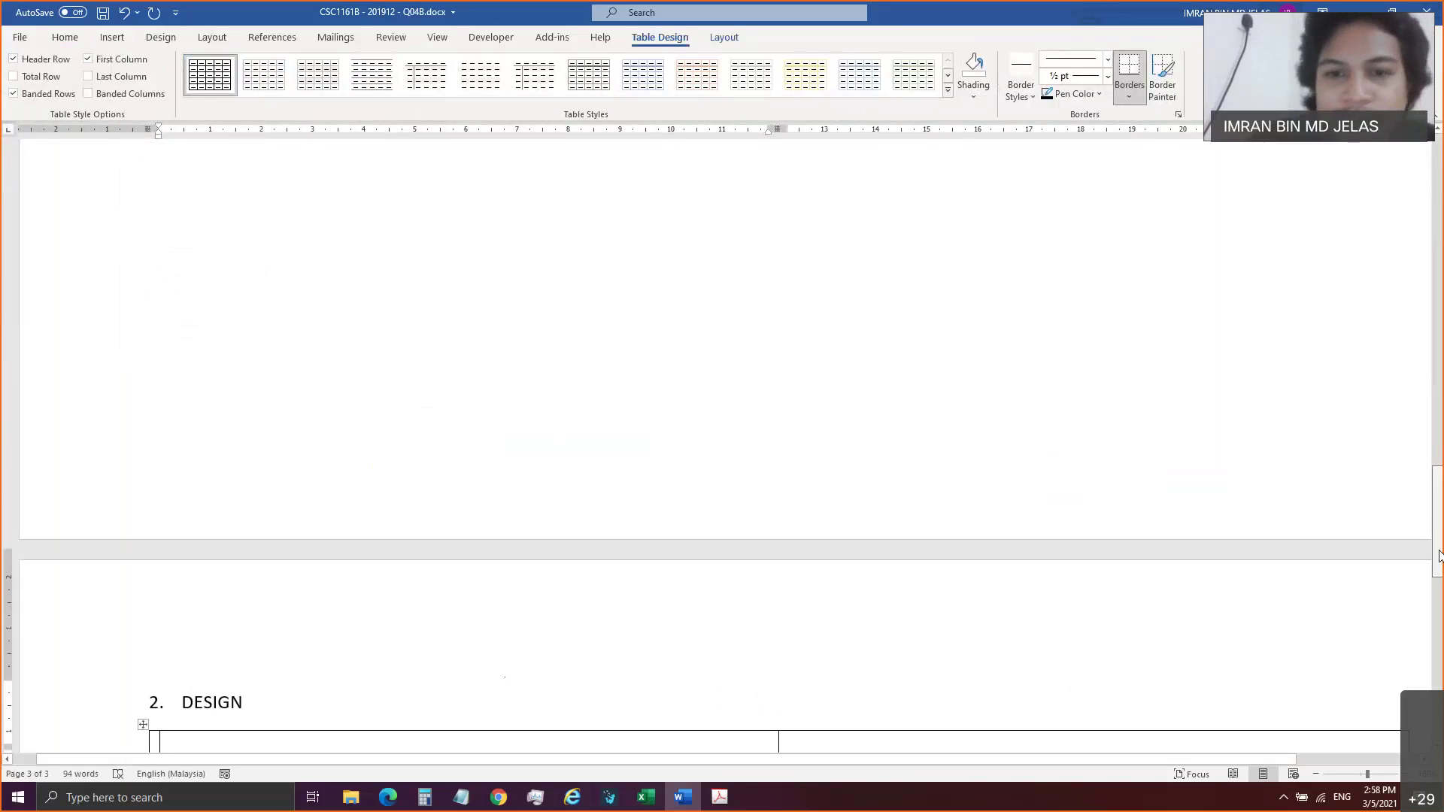
pyautogui.scroll(-5, 1429, 503)
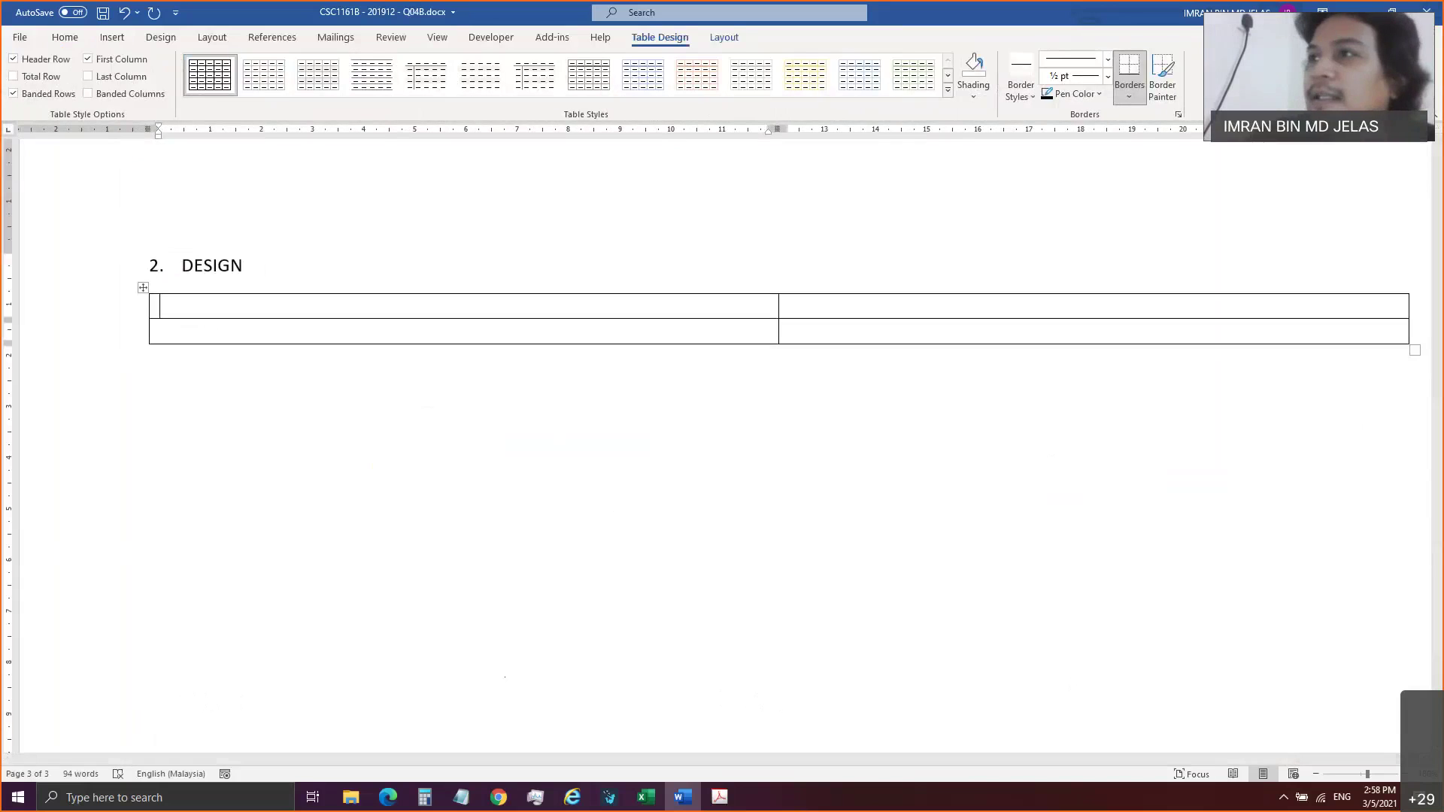
# Enter "PSUEDOCODE" in the first header cell of the DESIGN table.
pyautogui.hotkey('alt', 'Tab')
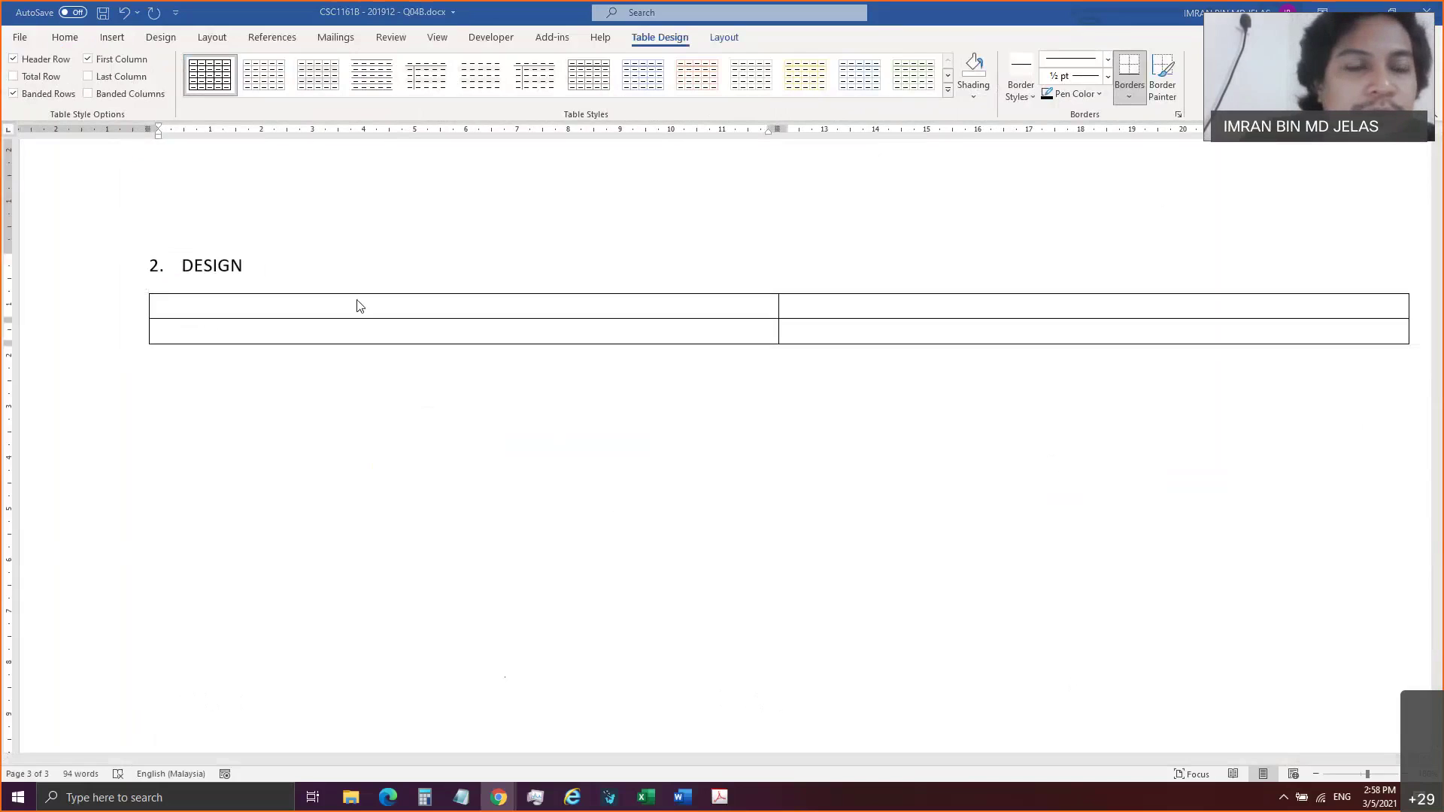
pyautogui.click(377, 337)
pyautogui.click(425, 304)
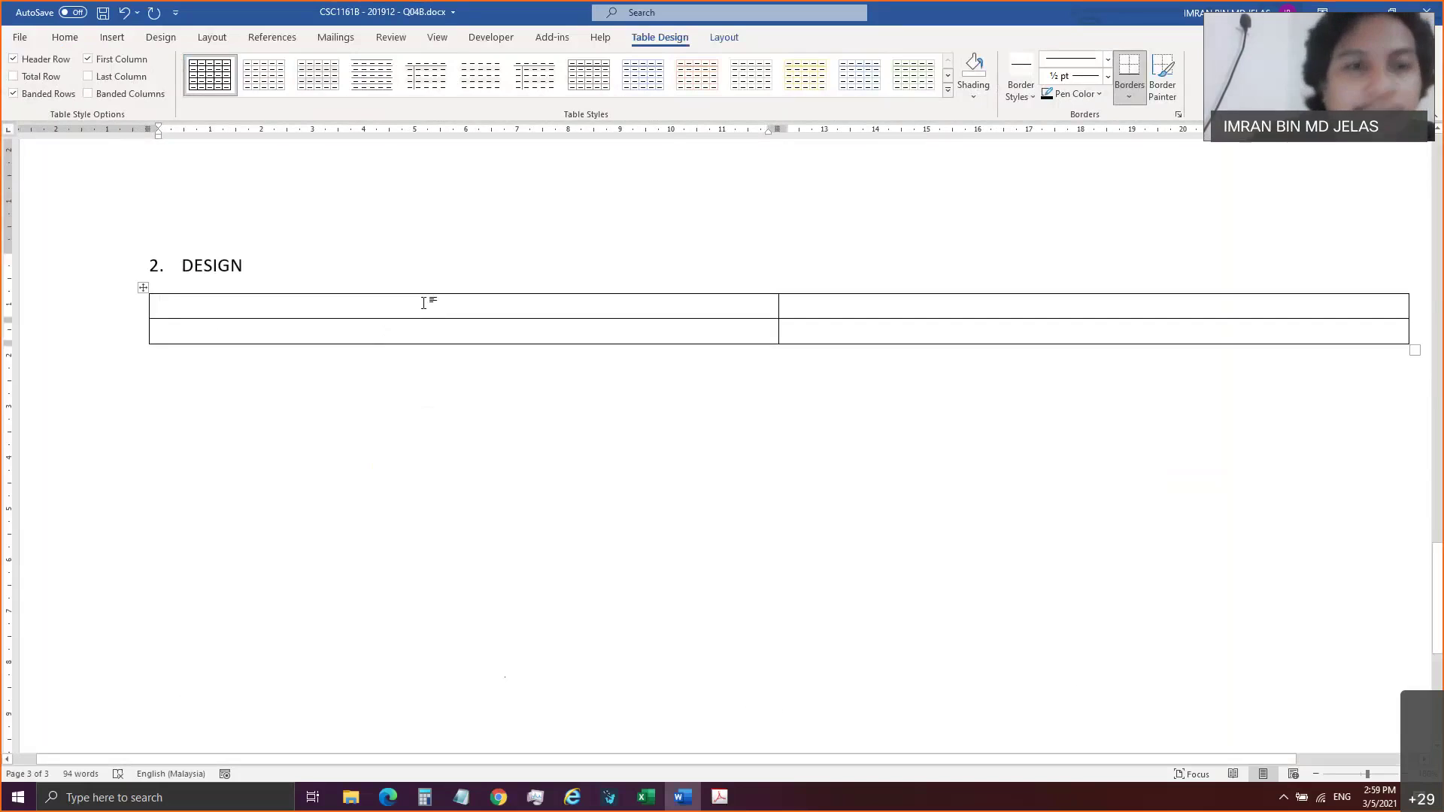
pyautogui.write('P')
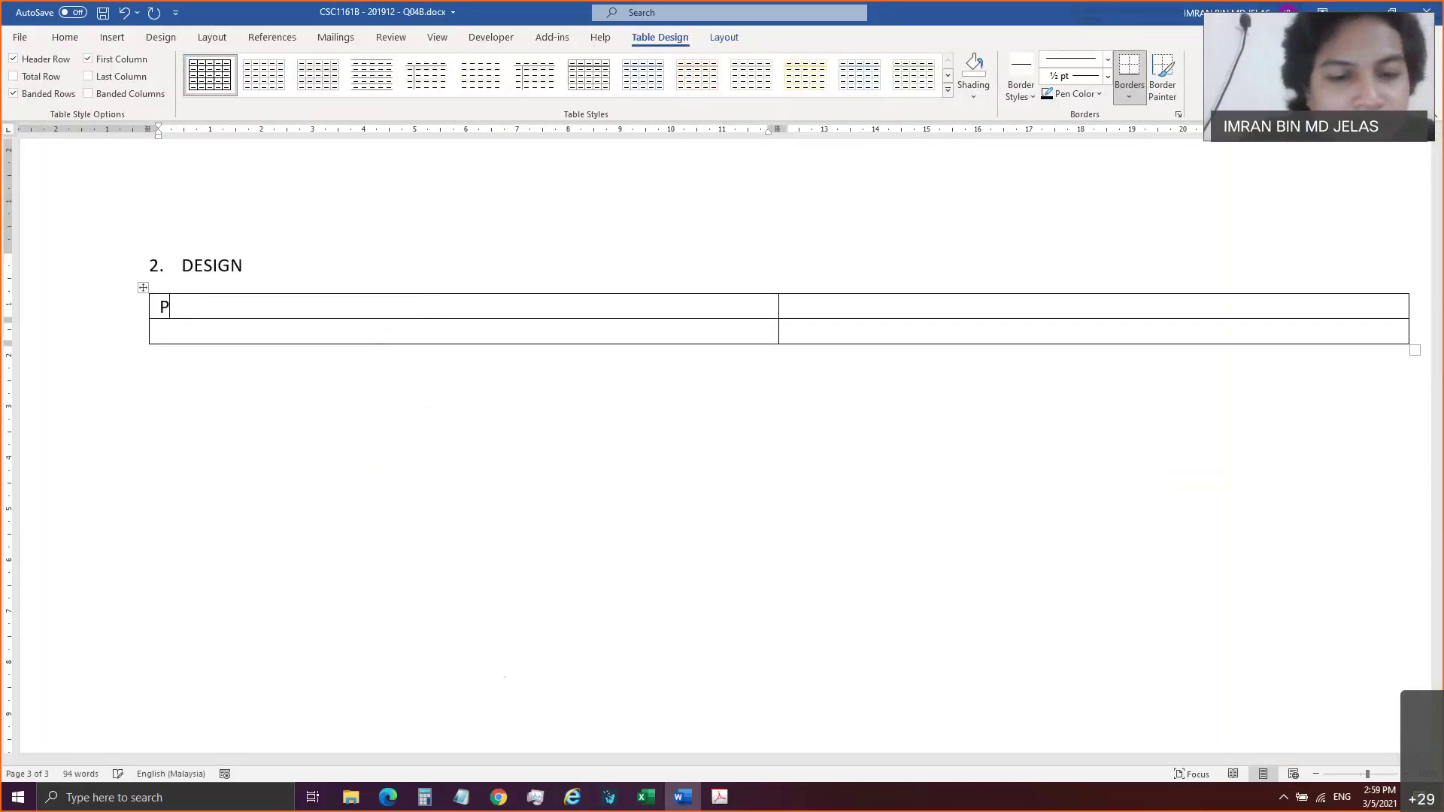
pyautogui.write('SU')
pyautogui.press('BackSpace')
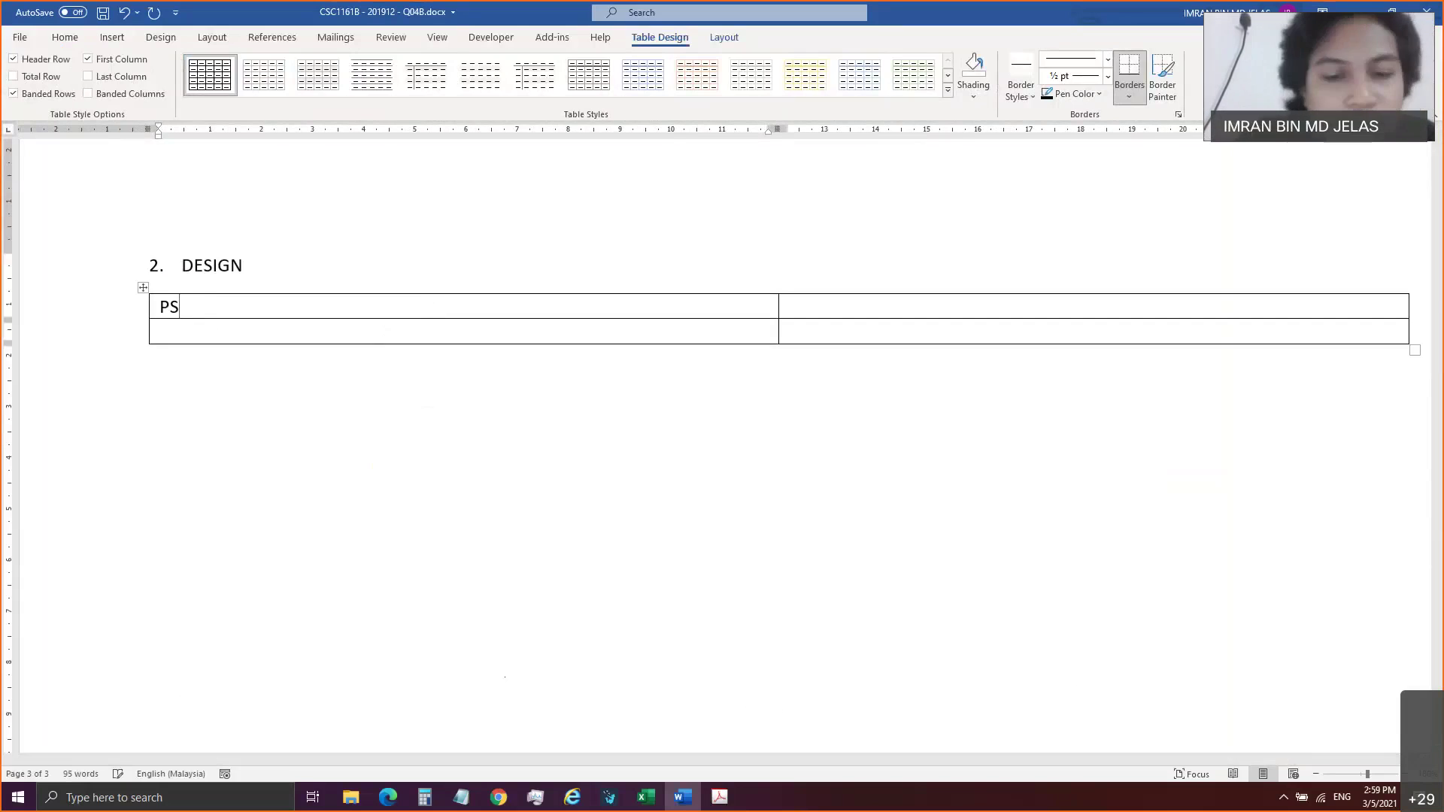
pyautogui.write('UEDOCODE')
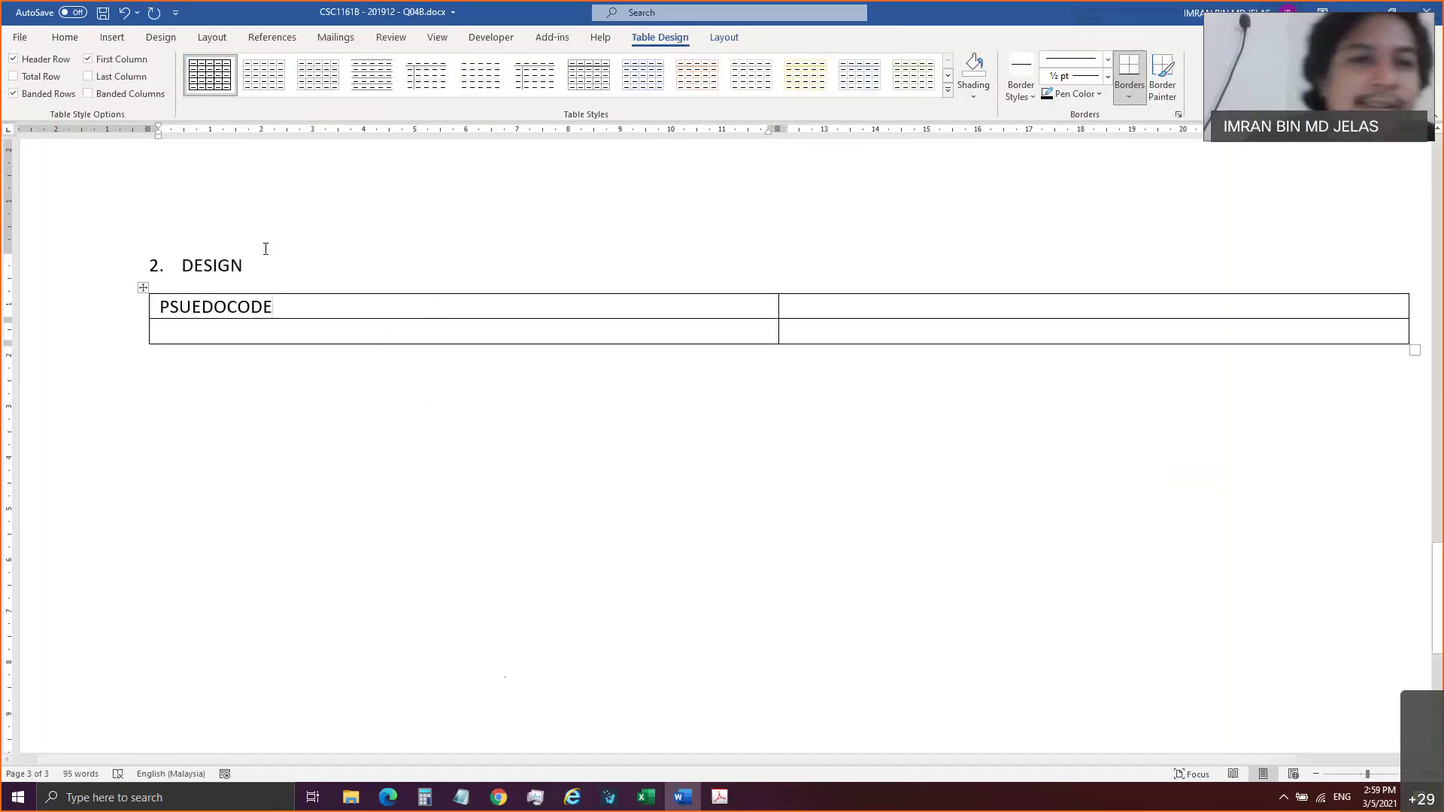
# Correct the spelling of the first column header to "PSEUDOCODE".
pyautogui.moveTo(169, 307); pyautogui.dragTo(153, 306)
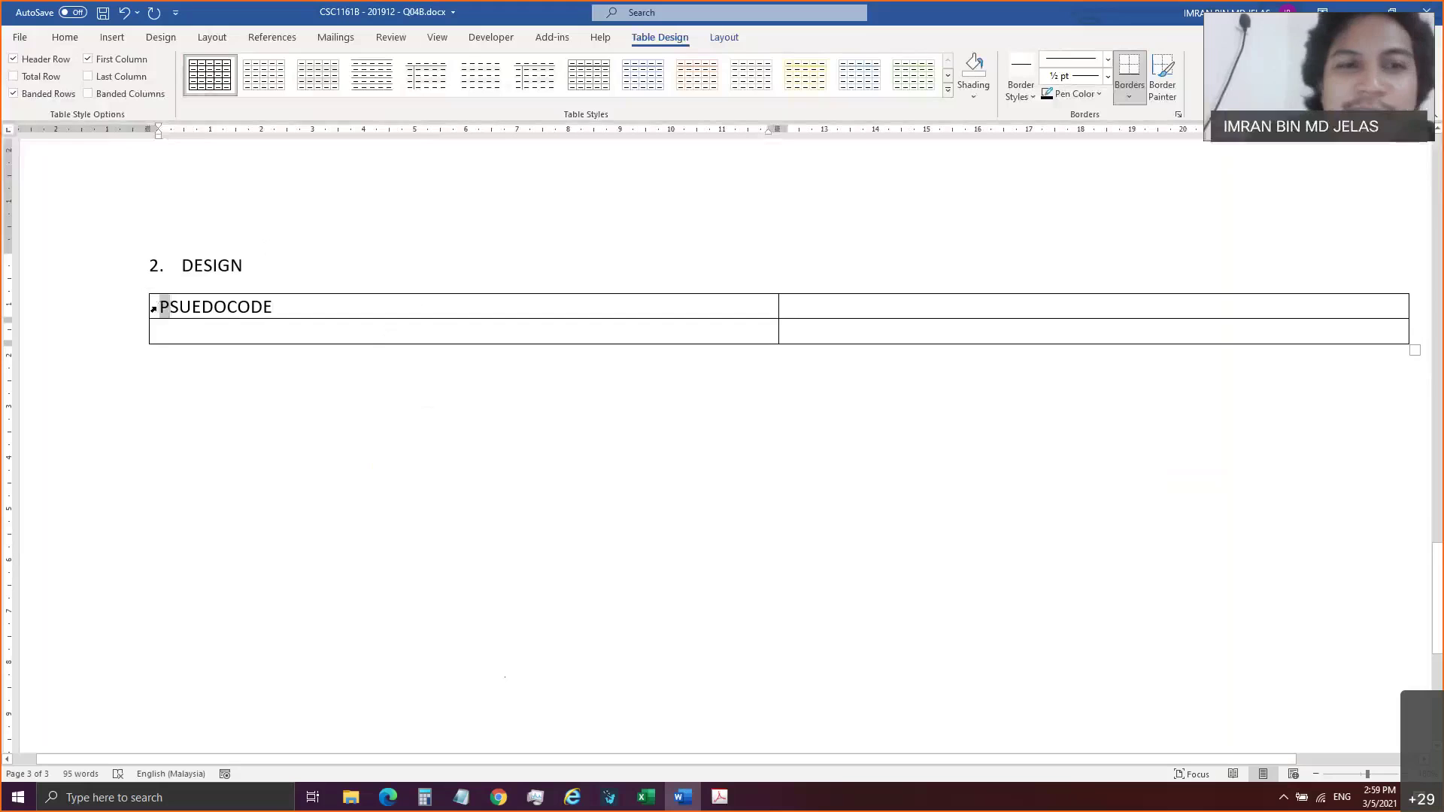
pyautogui.click(276, 308)
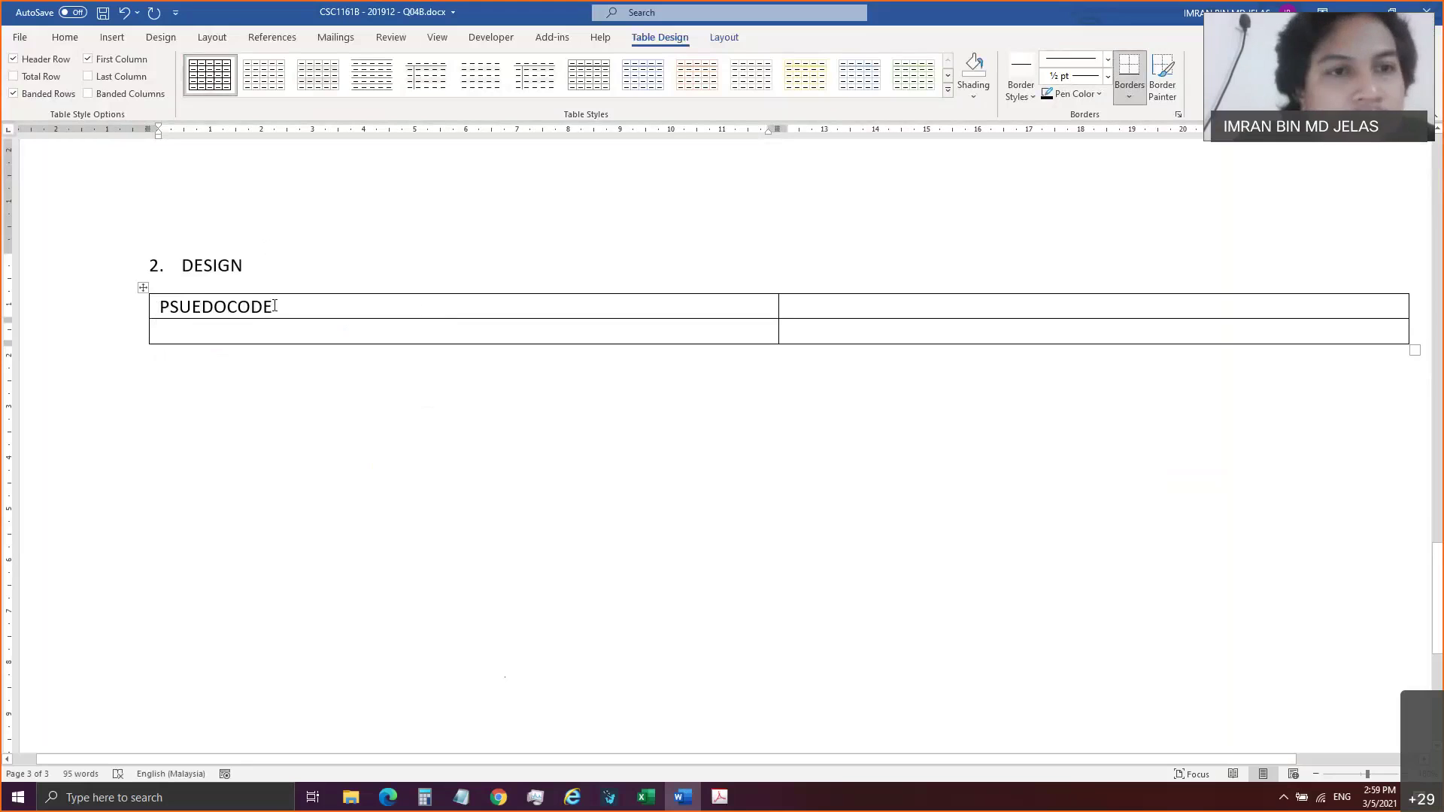
pyautogui.click(250, 306)
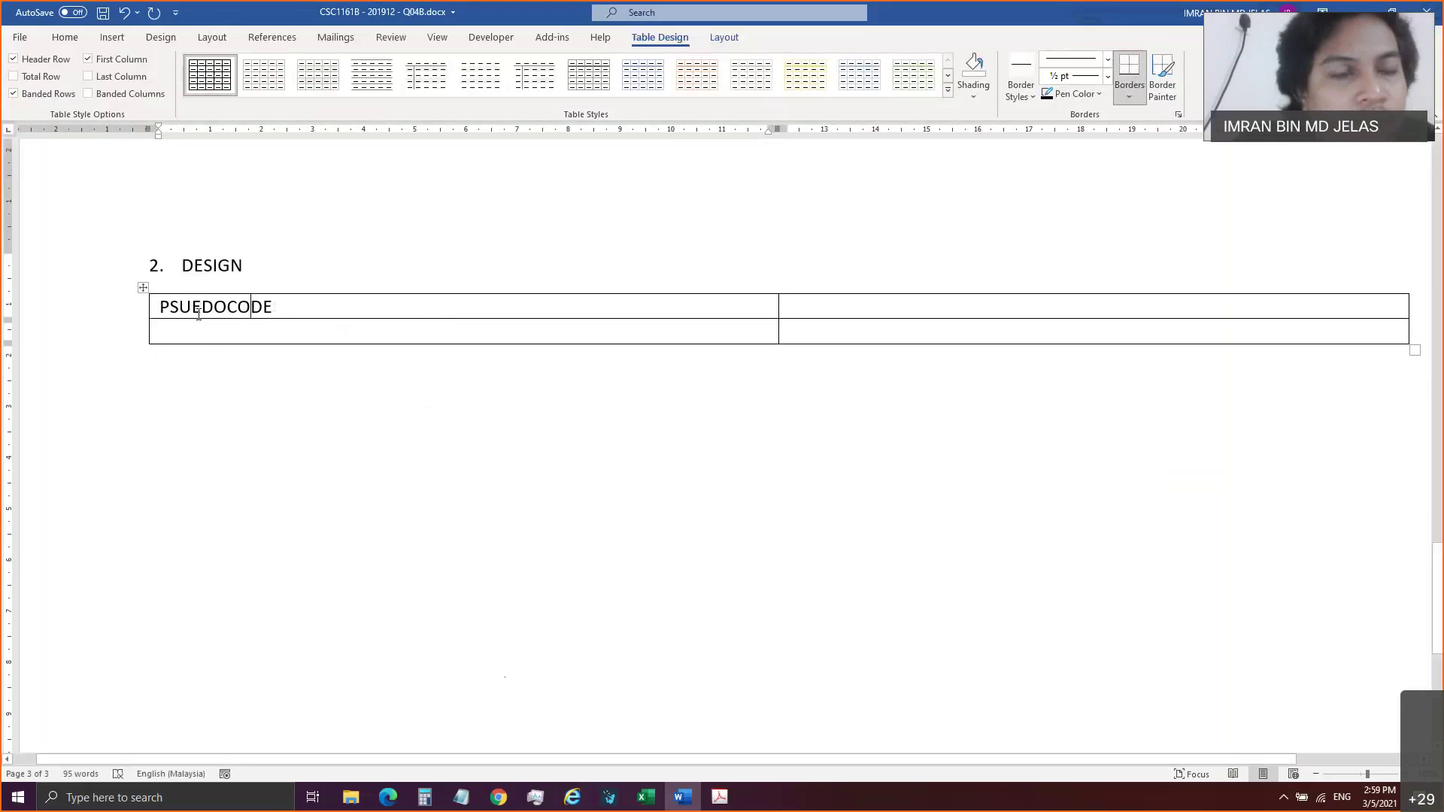
pyautogui.moveTo(201, 310); pyautogui.dragTo(179, 309)
pyautogui.write('EU')
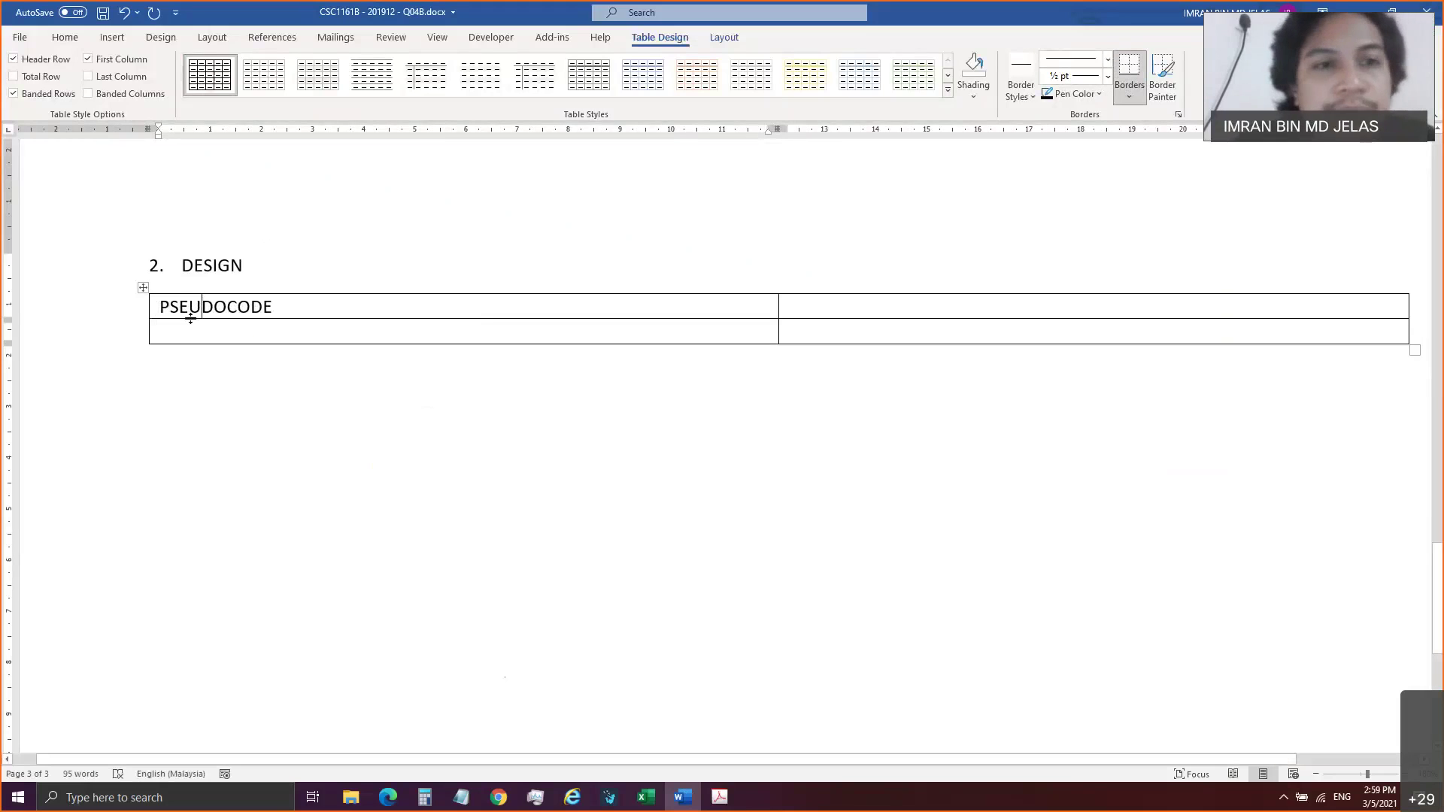
# Centre the PSEUDOCODE header in its cell.
pyautogui.click(65, 36)
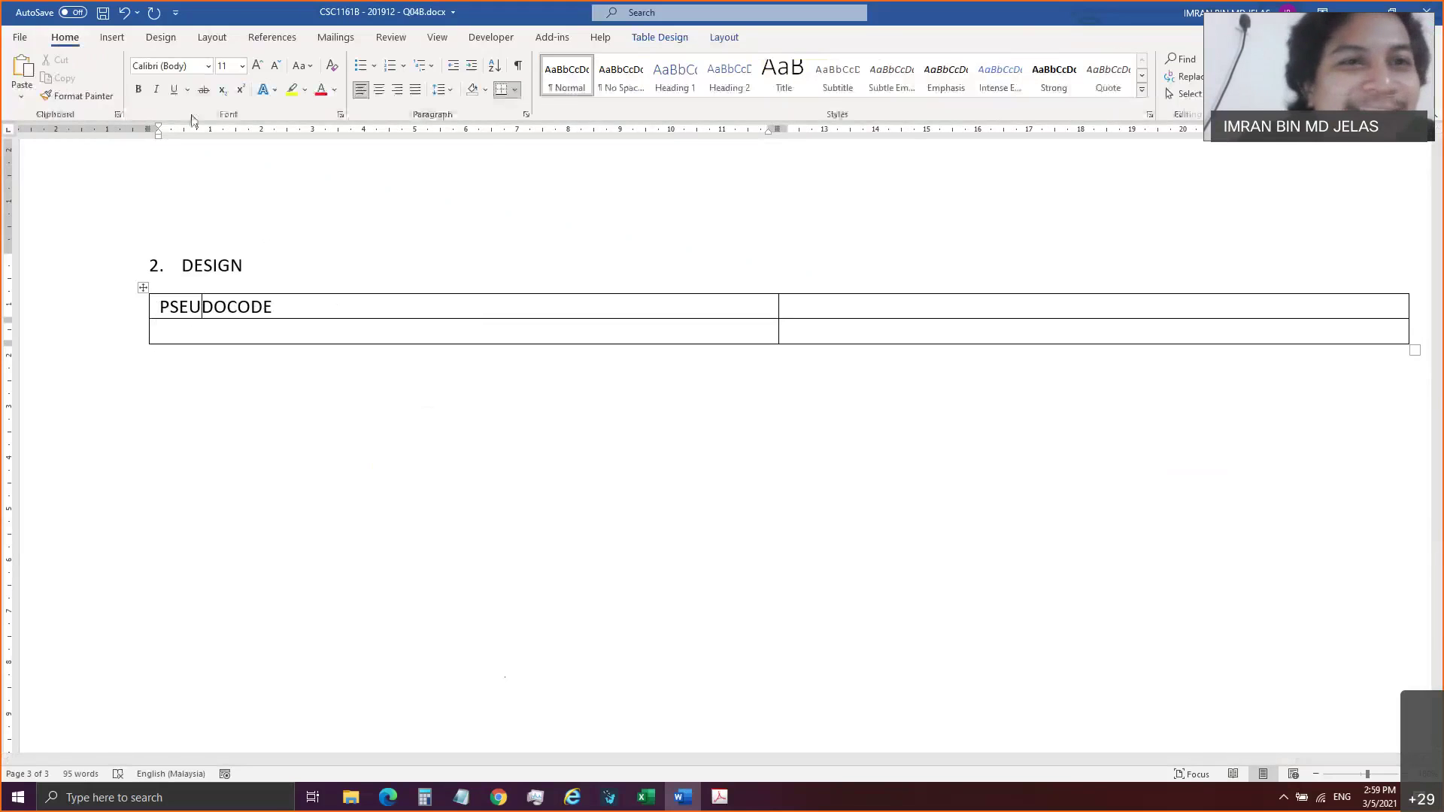
pyautogui.click(379, 89)
pyautogui.click(716, 344)
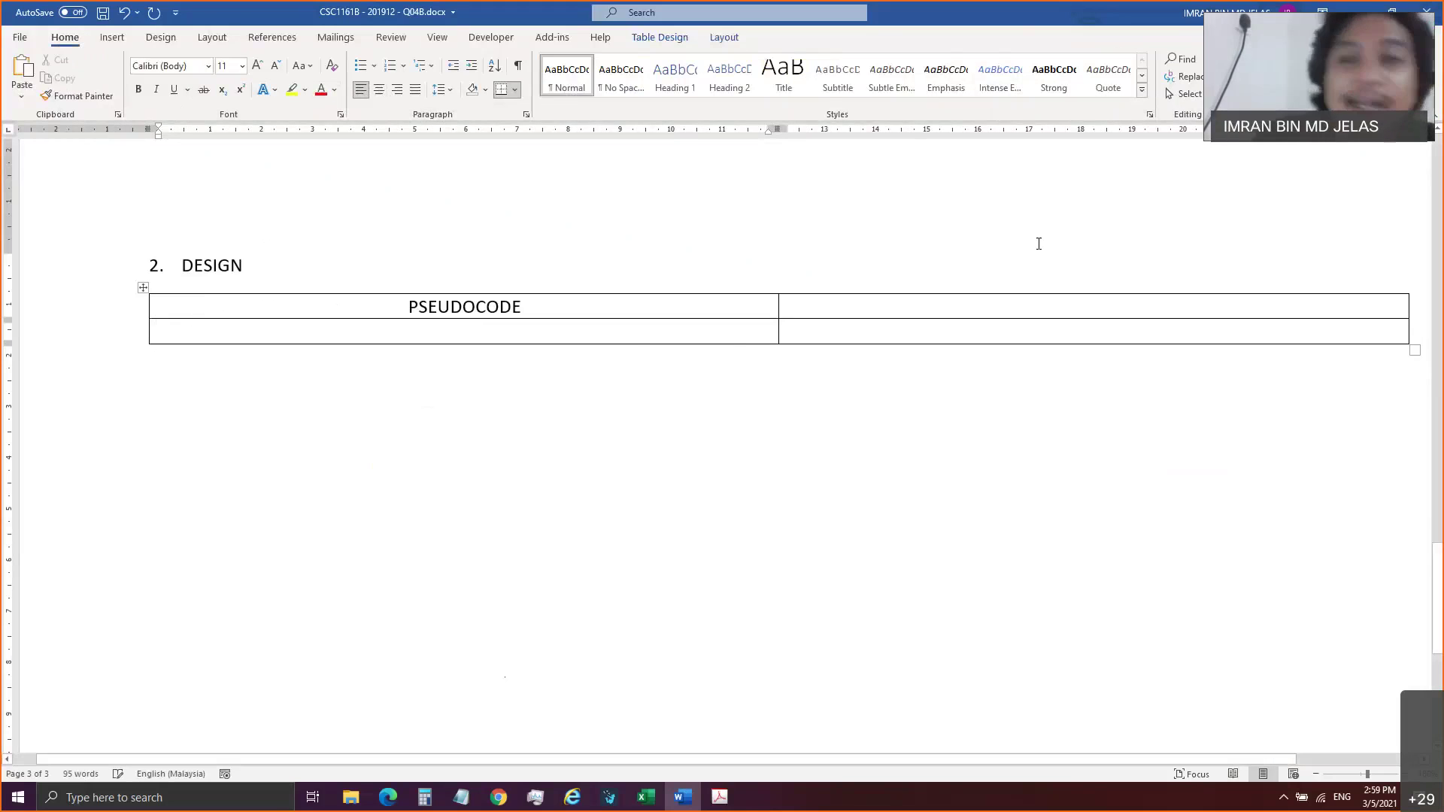
# Copy the DECLARATION column of the analysis table as plain text into the cell below PSEUDOCODE and add two line breaks after it.
pyautogui.moveTo(1441, 579); pyautogui.dragTo(1442, 305)
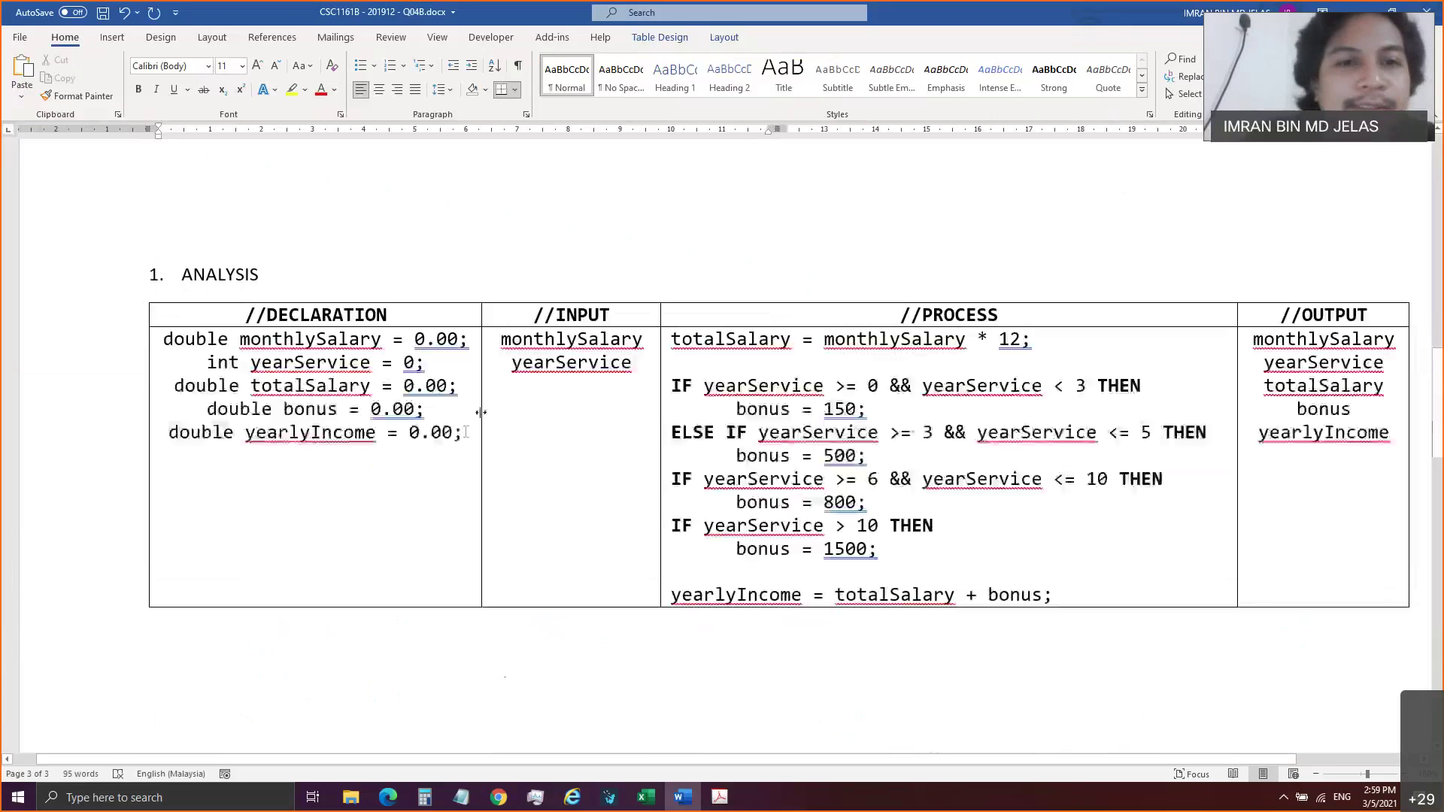
pyautogui.moveTo(199, 390); pyautogui.dragTo(158, 335)
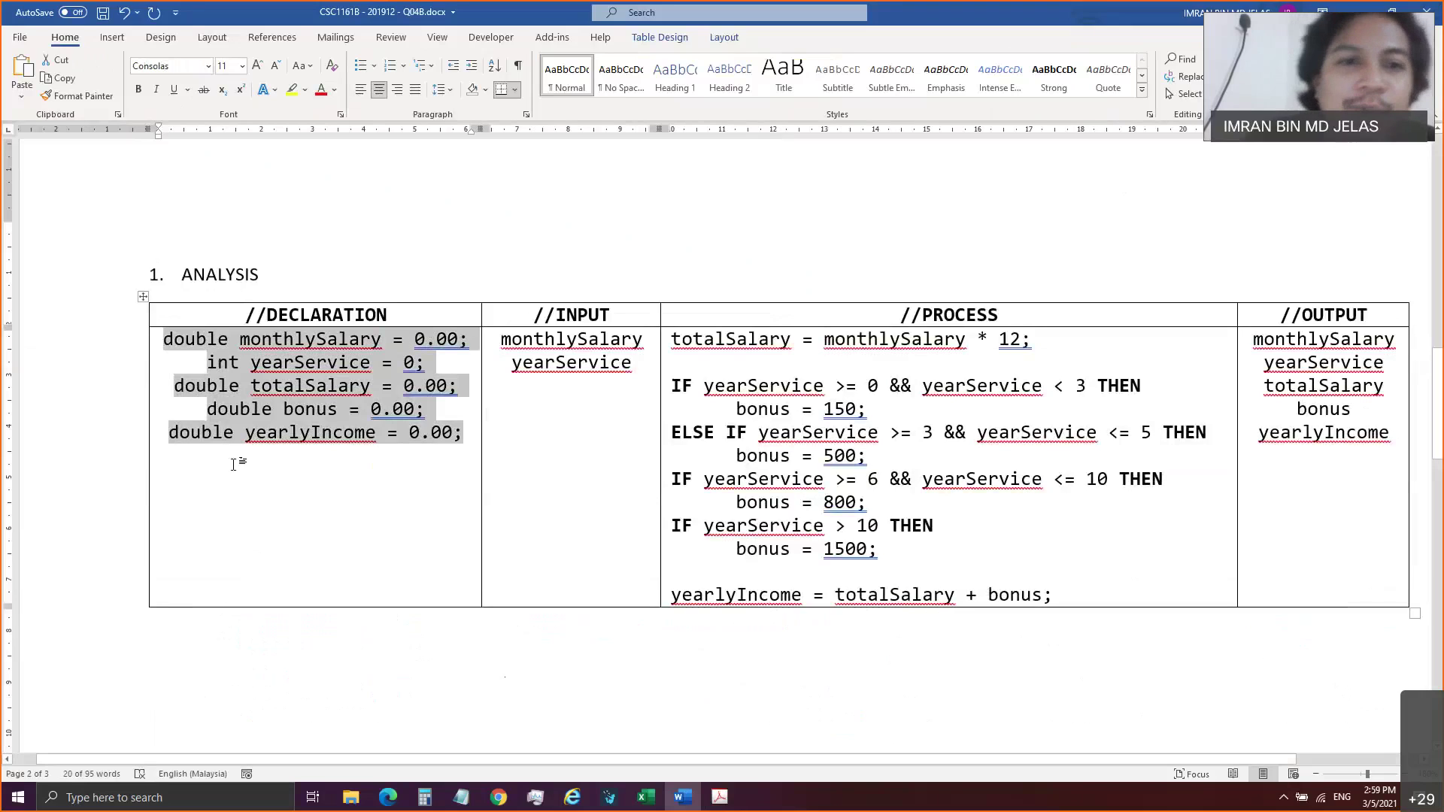
pyautogui.click(471, 433)
pyautogui.moveTo(471, 433); pyautogui.dragTo(267, 317)
pyautogui.hotkey('ctrl', 'c')
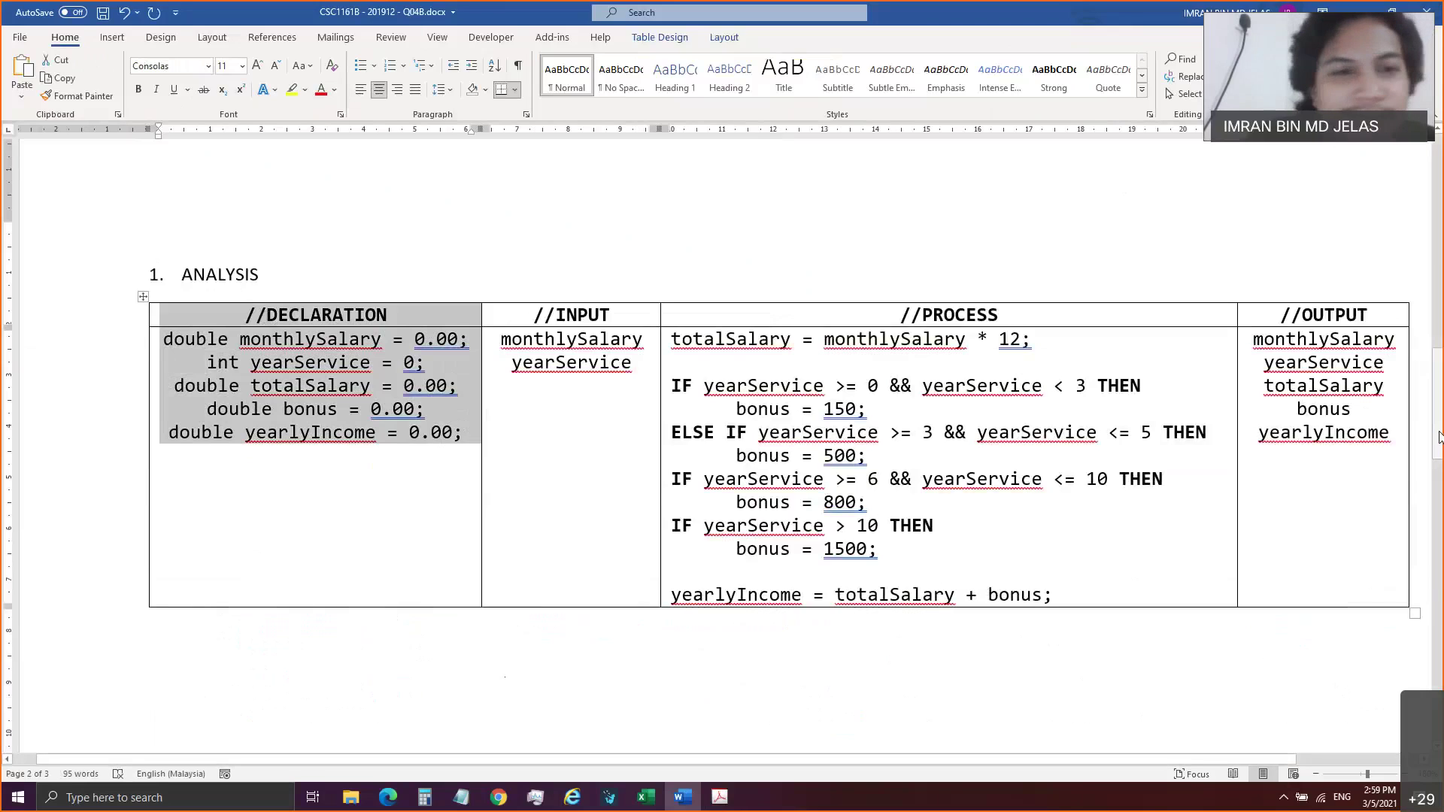
pyautogui.scroll(-10, 1438, 436)
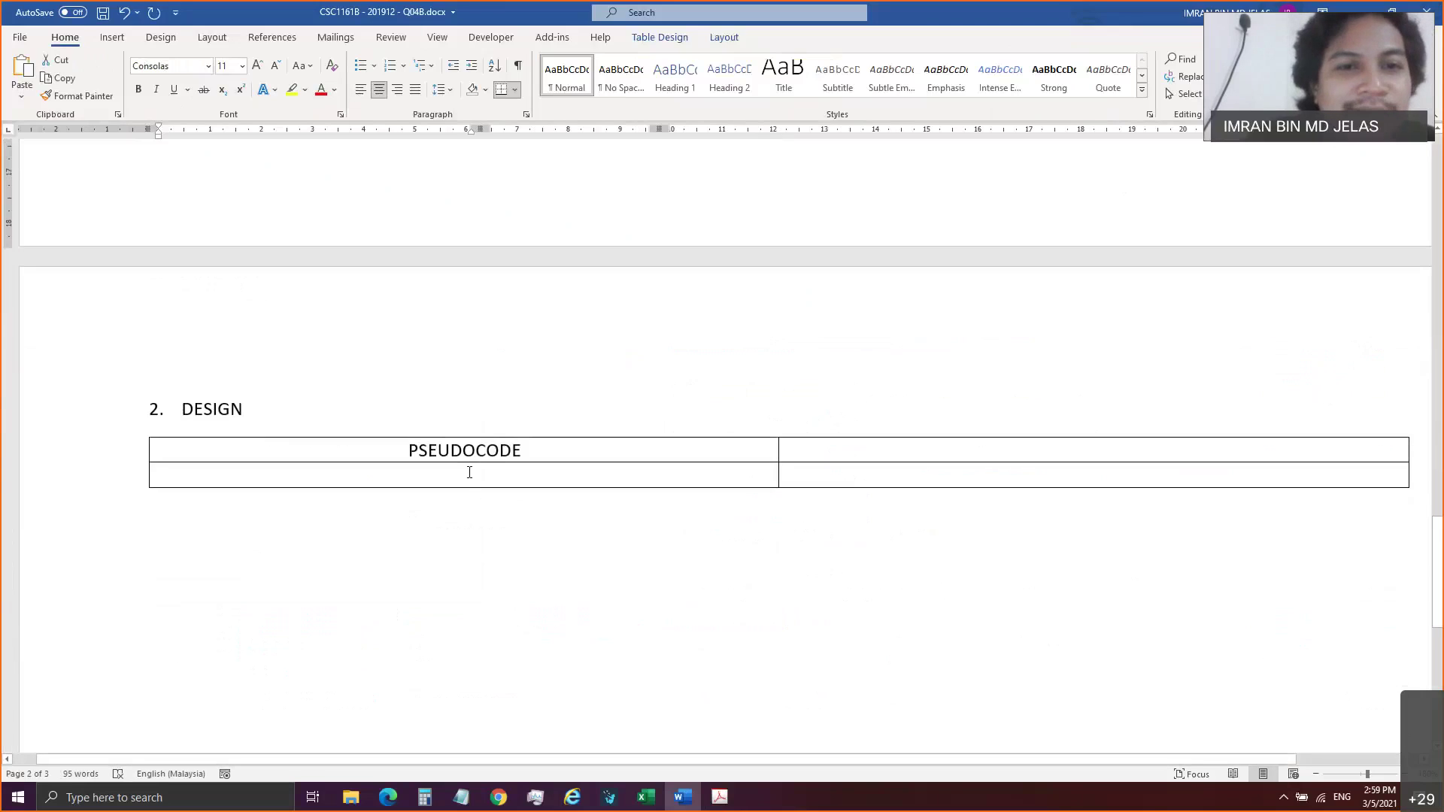
pyautogui.click(469, 472)
pyautogui.rightClick(470, 473)
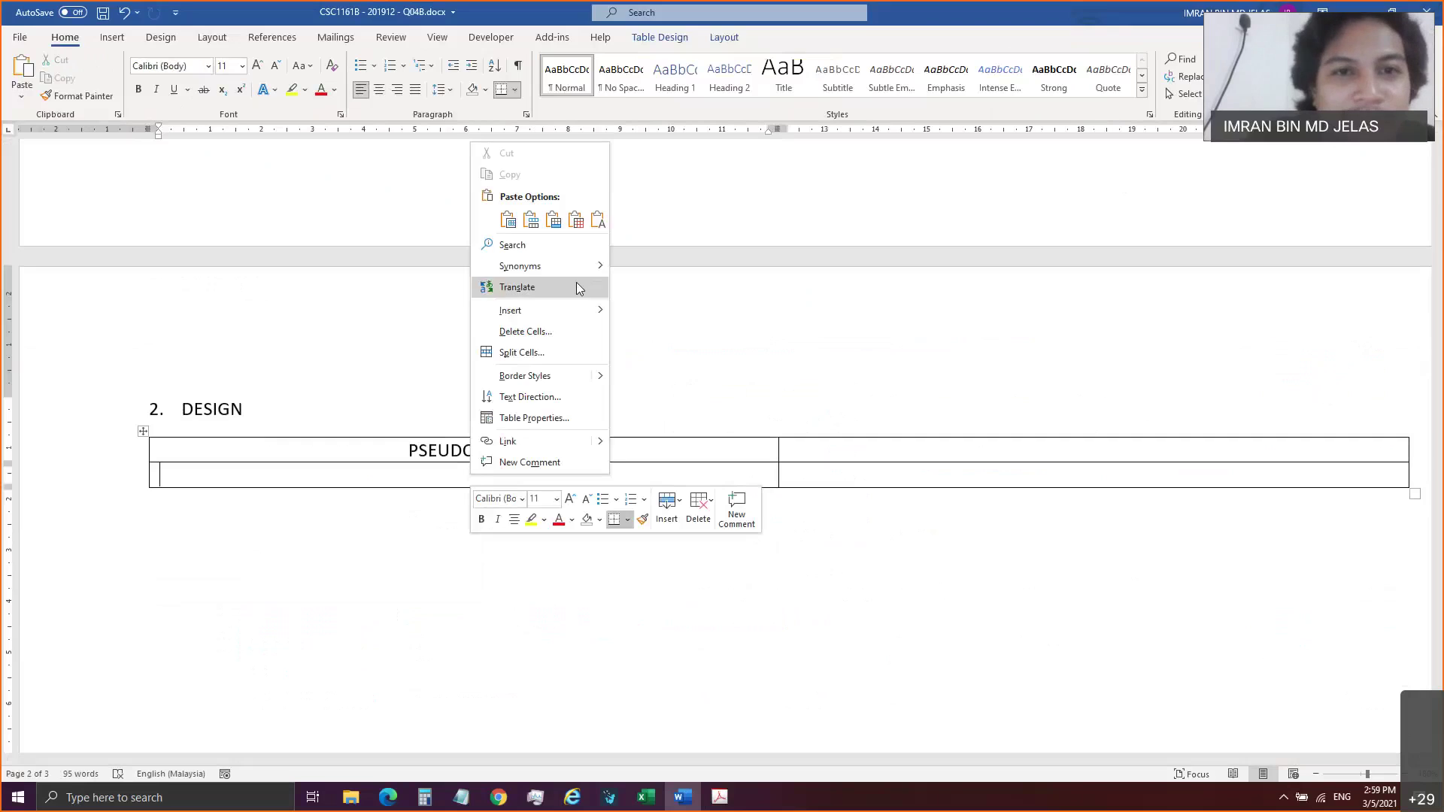
pyautogui.click(597, 225)
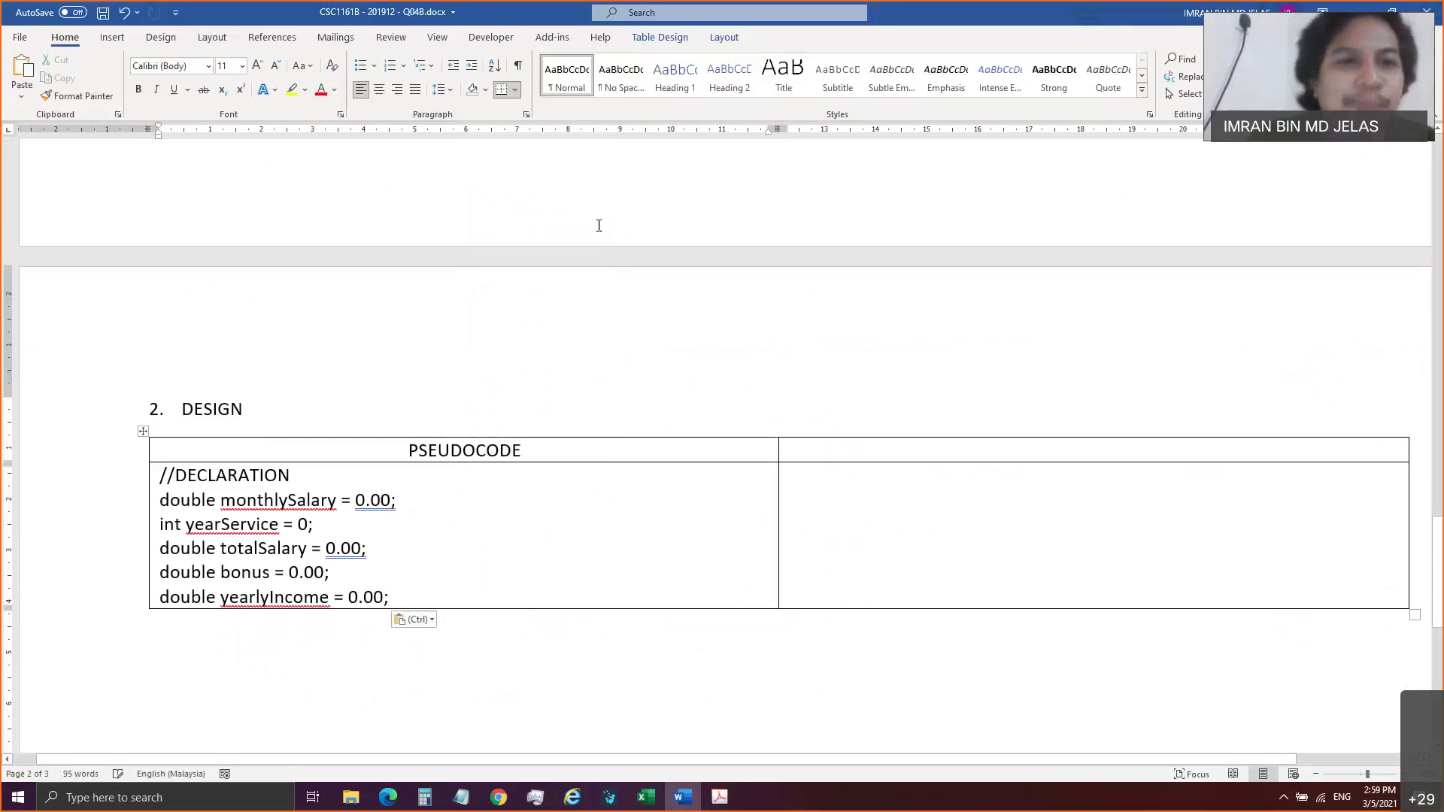
pyautogui.press('Return')
pyautogui.press('Return')
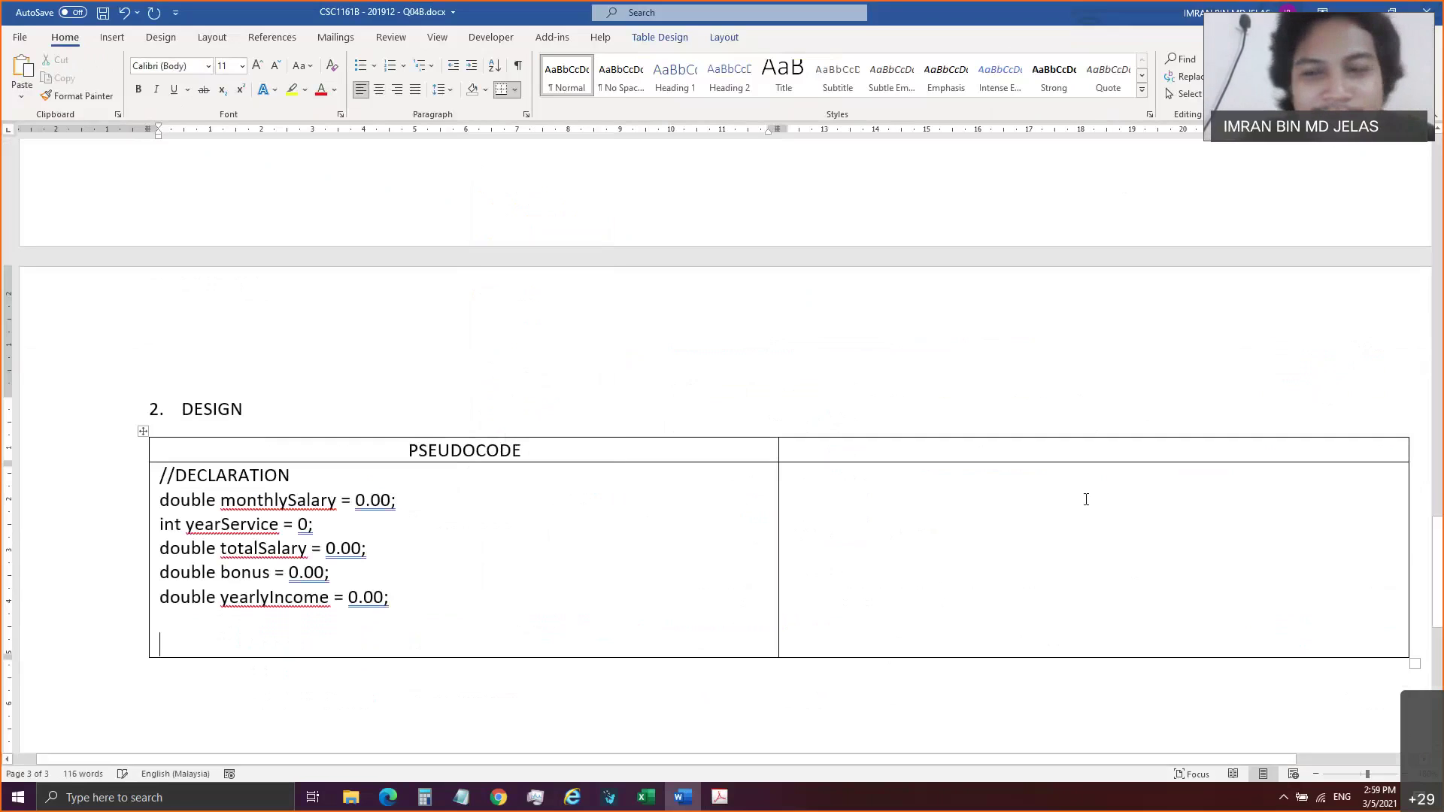
# Copy the INPUT column of the analysis table and try to paste it below the declarations in the pseudocode cell.
pyautogui.moveTo(1437, 596); pyautogui.dragTo(1436, 399)
pyautogui.moveTo(502, 516)
pyautogui.mouseDown()
pyautogui.moveTo(633, 535)
pyautogui.moveTo(524, 486)
pyautogui.mouseUp()
pyautogui.hotkey('ctrl', 'c')
pyautogui.click(633, 535)
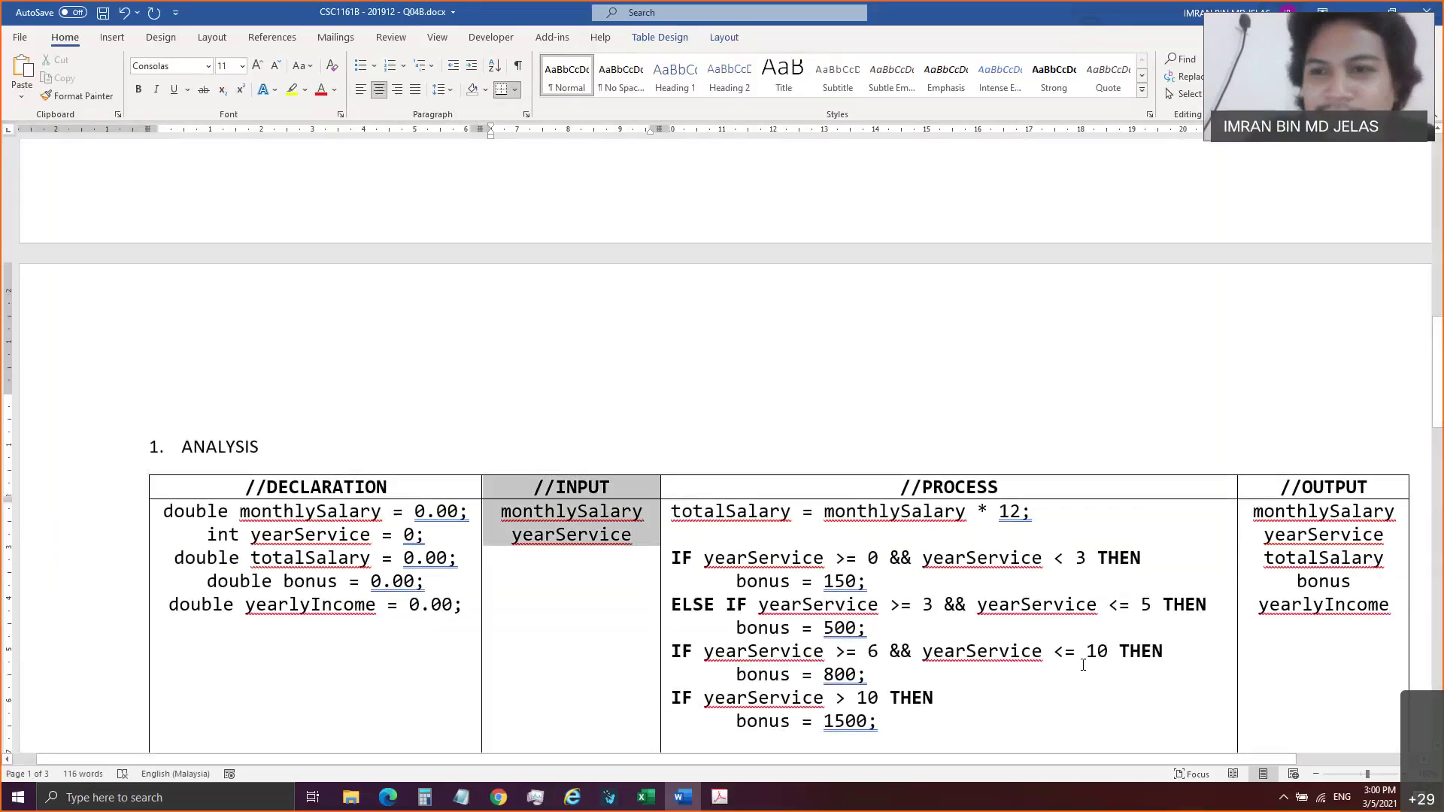
pyautogui.moveTo(1438, 431); pyautogui.dragTo(1438, 666)
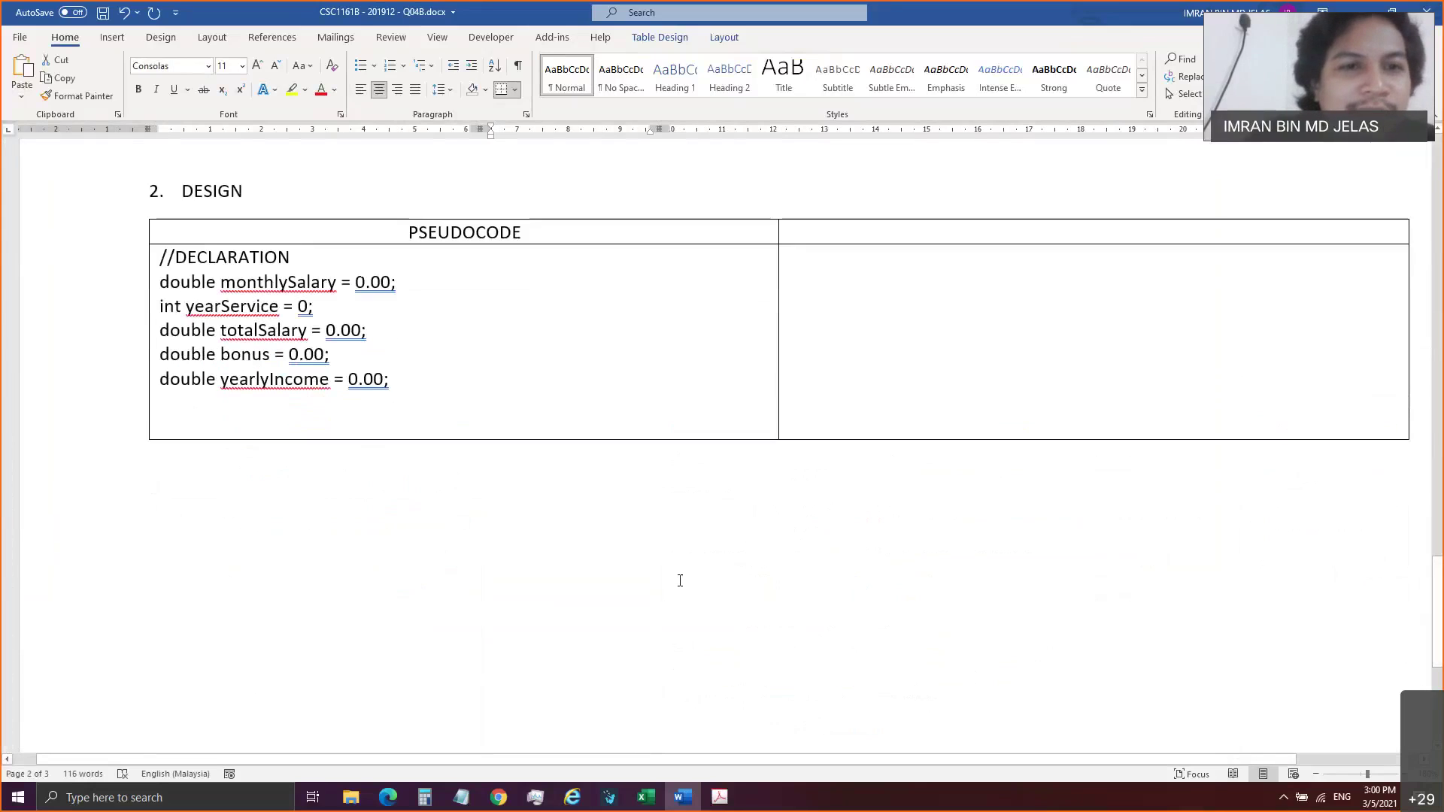
pyautogui.click(428, 428)
pyautogui.hotkey('ctrl', 'v')
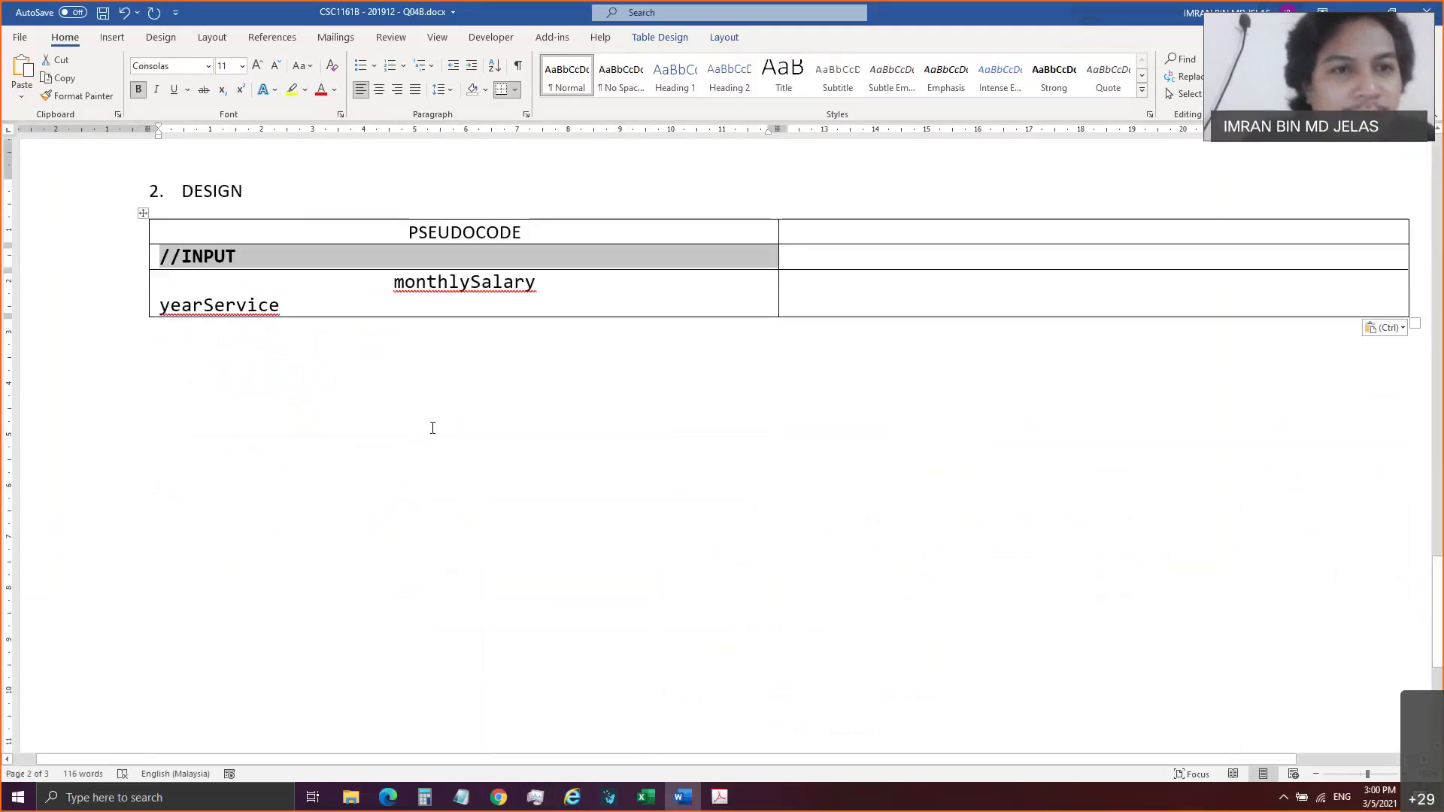
# Undo the last paste and paste the copied INPUT column as plain text below the declarations in the pseudocode cell.
pyautogui.hotkey('ctrl', 'z')
pyautogui.click(334, 422)
pyautogui.rightClick(374, 419)
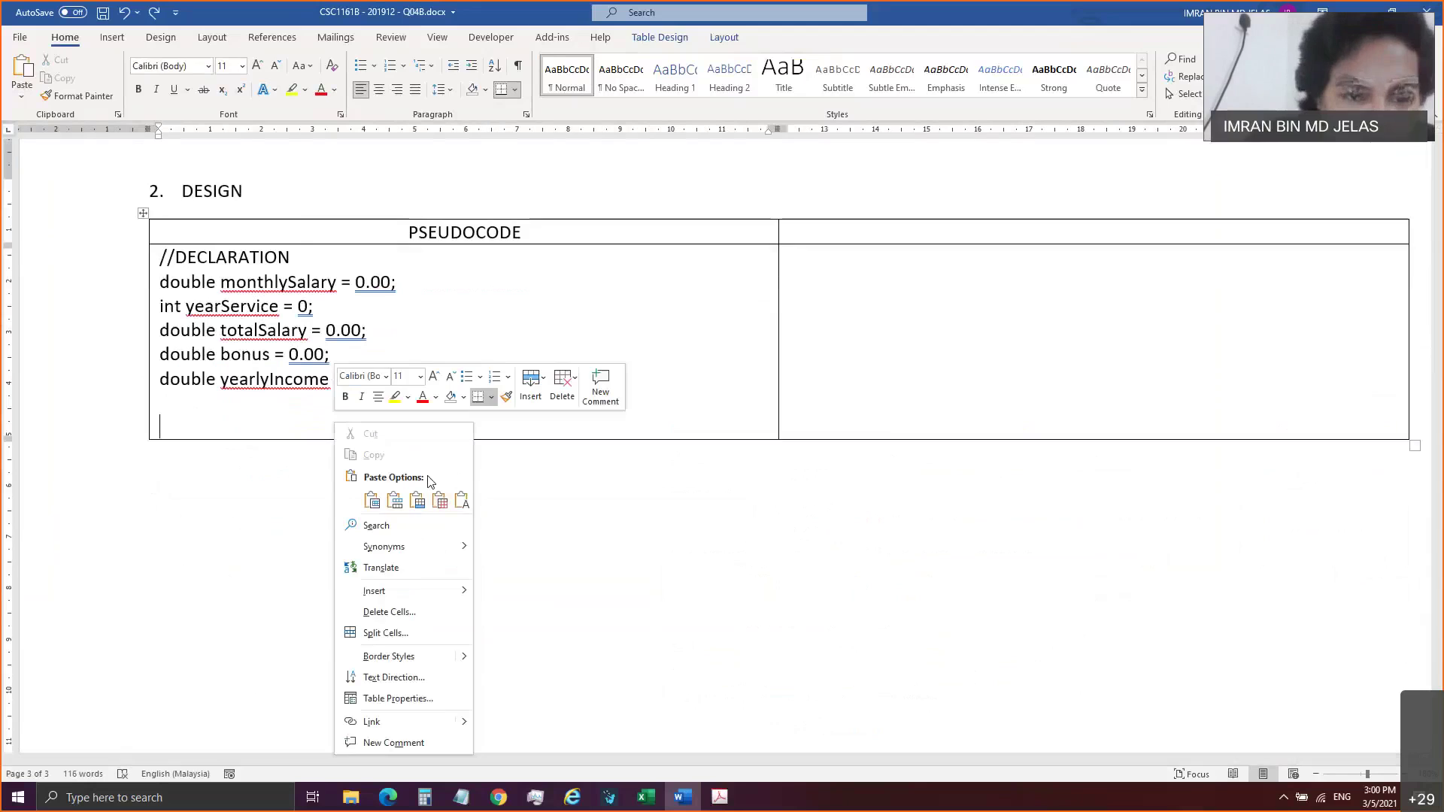
pyautogui.click(463, 503)
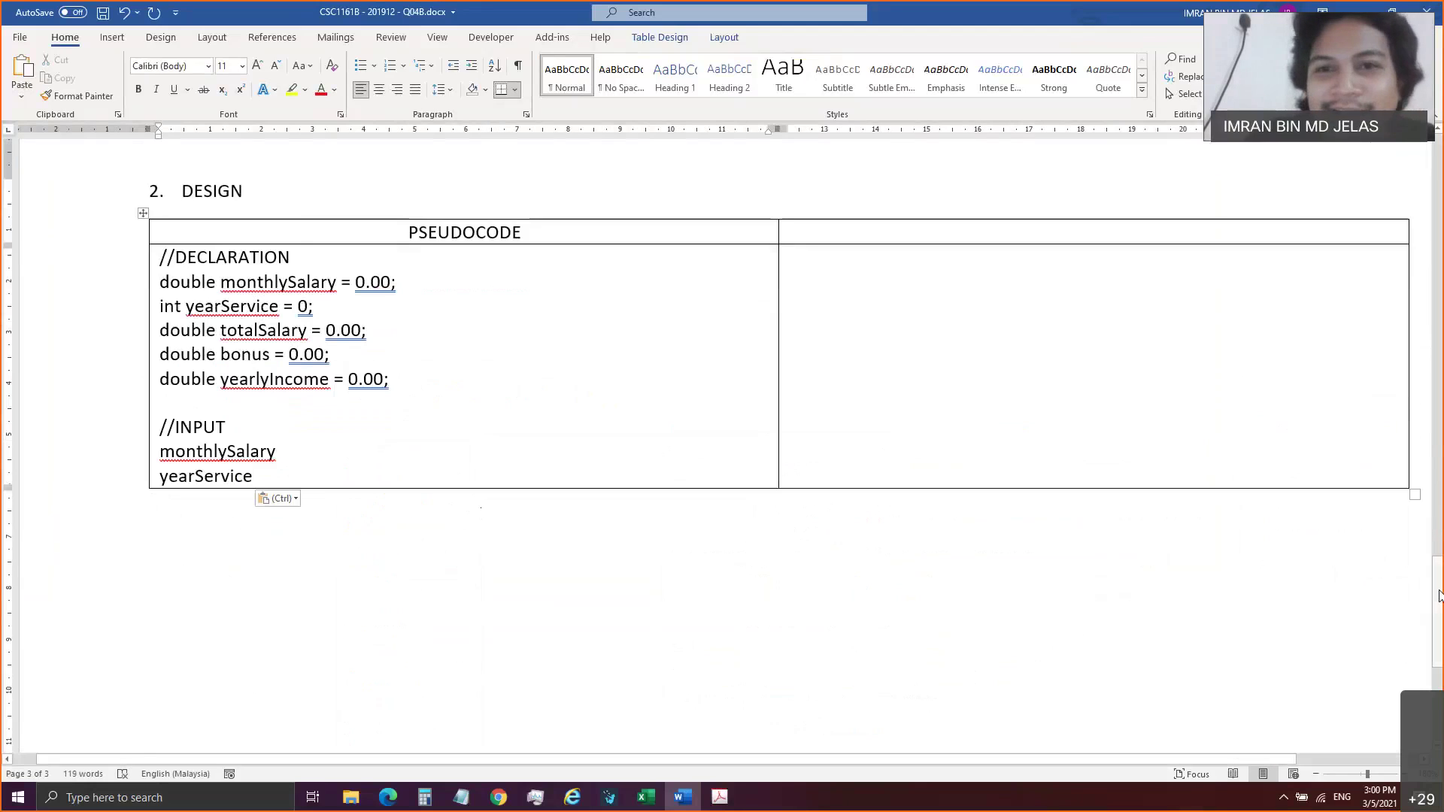
# In the PROCESS column of the analysis table, change the yearService >= 6 and yearService > 10 conditions to start with ELSE IF.
pyautogui.scroll(15, 897, 415)
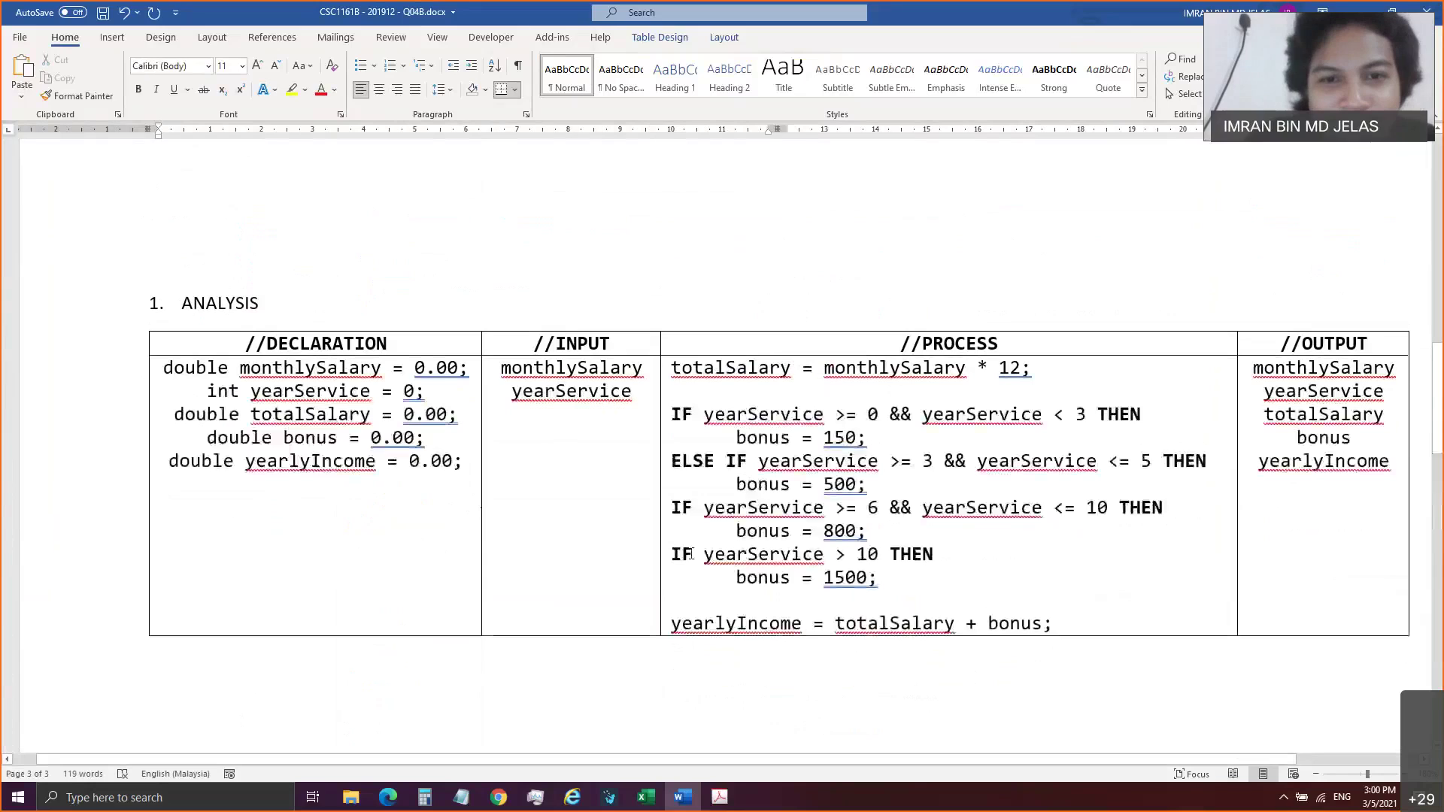
pyautogui.click(676, 555)
pyautogui.hotkey('ctrl', 'shift', 'Right')
pyautogui.keyDown('ctrl'); pyautogui.doubleClick(912, 556); pyautogui.keyUp('ctrl')
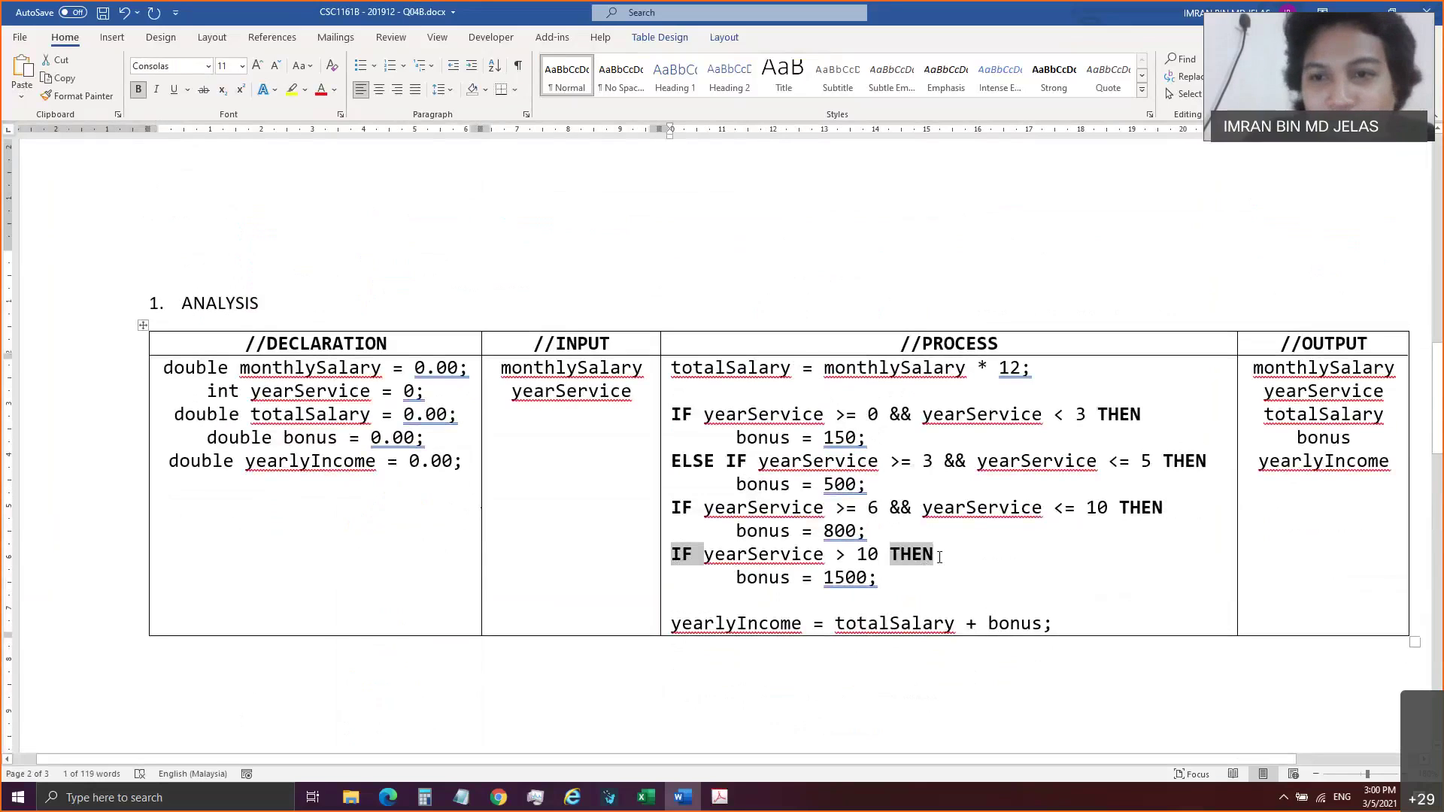
pyautogui.moveTo(1166, 510); pyautogui.dragTo(1120, 509)
pyautogui.click(674, 507)
pyautogui.write('EL')
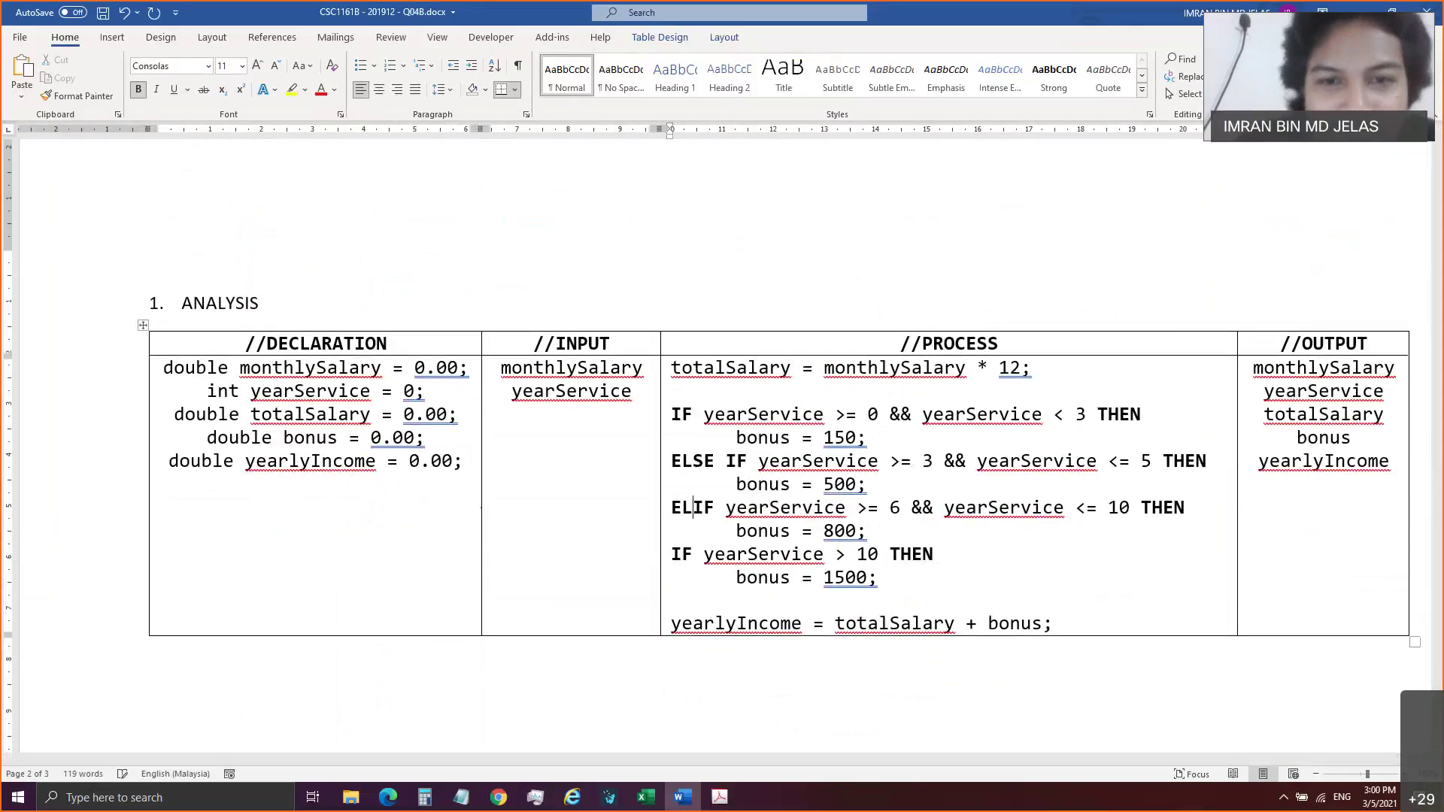
pyautogui.write('SE')
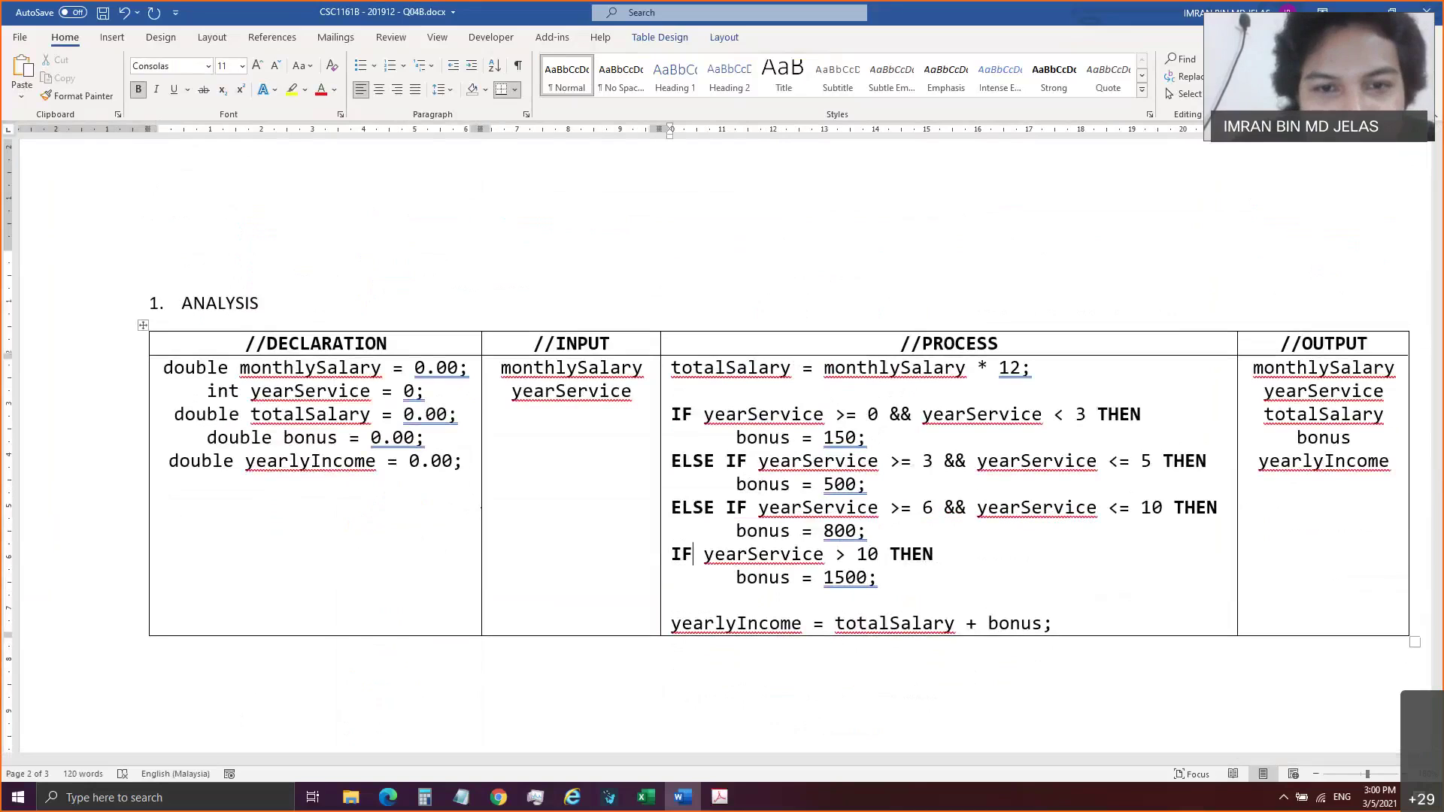
pyautogui.moveTo(693, 554); pyautogui.dragTo(671, 554)
pyautogui.write('ELSE')
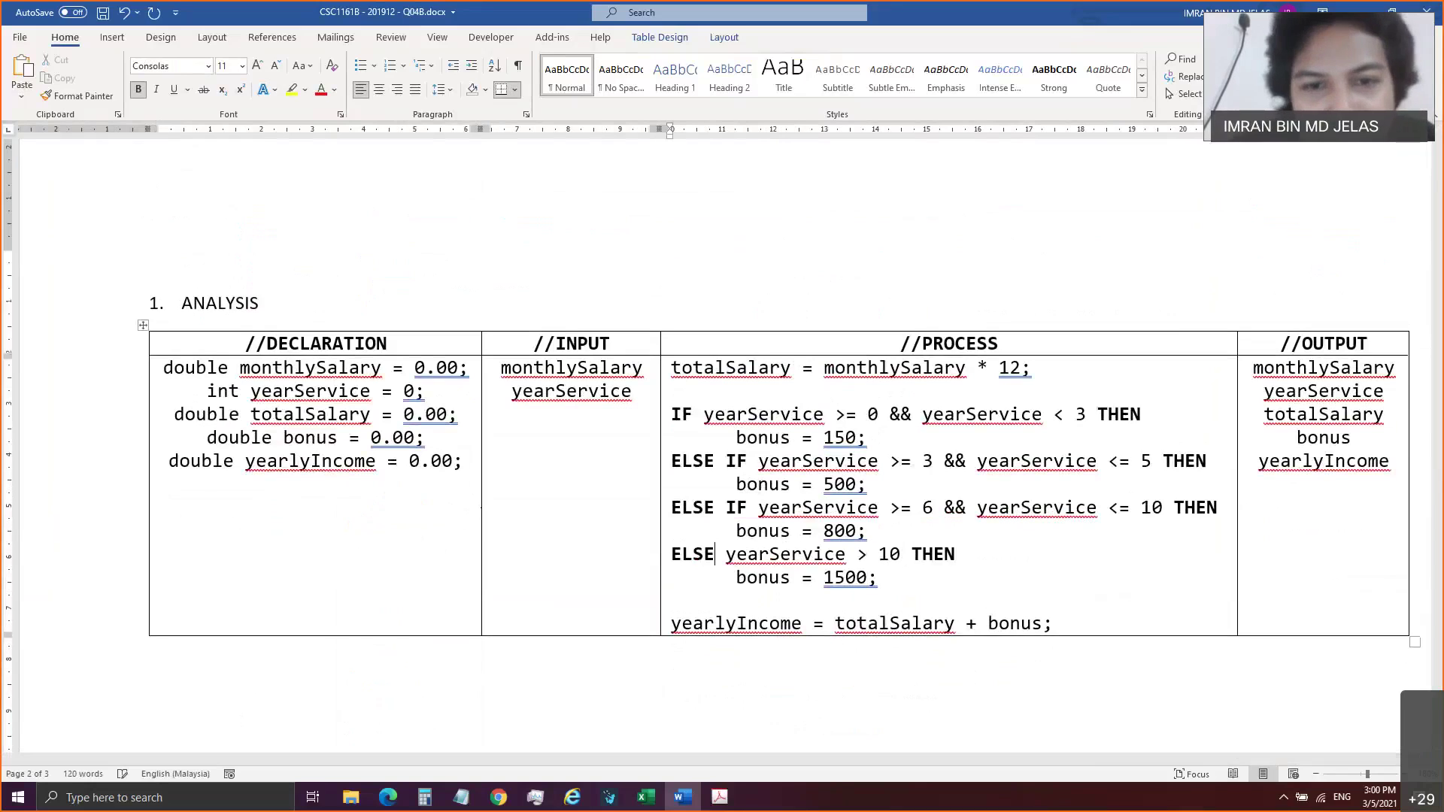
pyautogui.write(' IF')
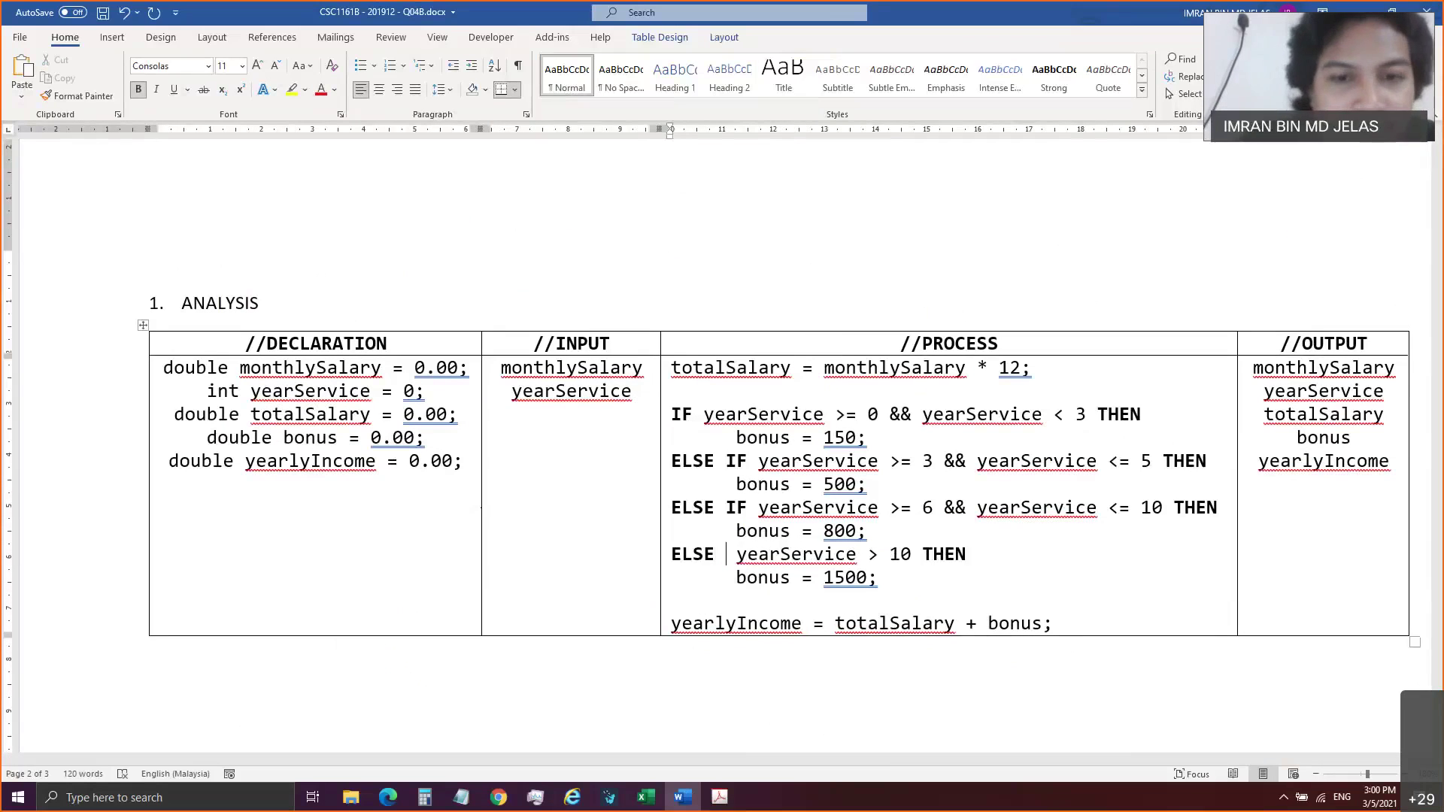
# Add a bold ELSE line below the yearService > 10 branch in the PROCESS column.
pyautogui.press('Down')
pyautogui.click(672, 601)
pyautogui.write('ELSE')
pyautogui.hotkey('shift', 'Left')
pyautogui.hotkey('shift', 'Left')
pyautogui.hotkey('shift', 'Left')
pyautogui.hotkey('shift', 'Left')
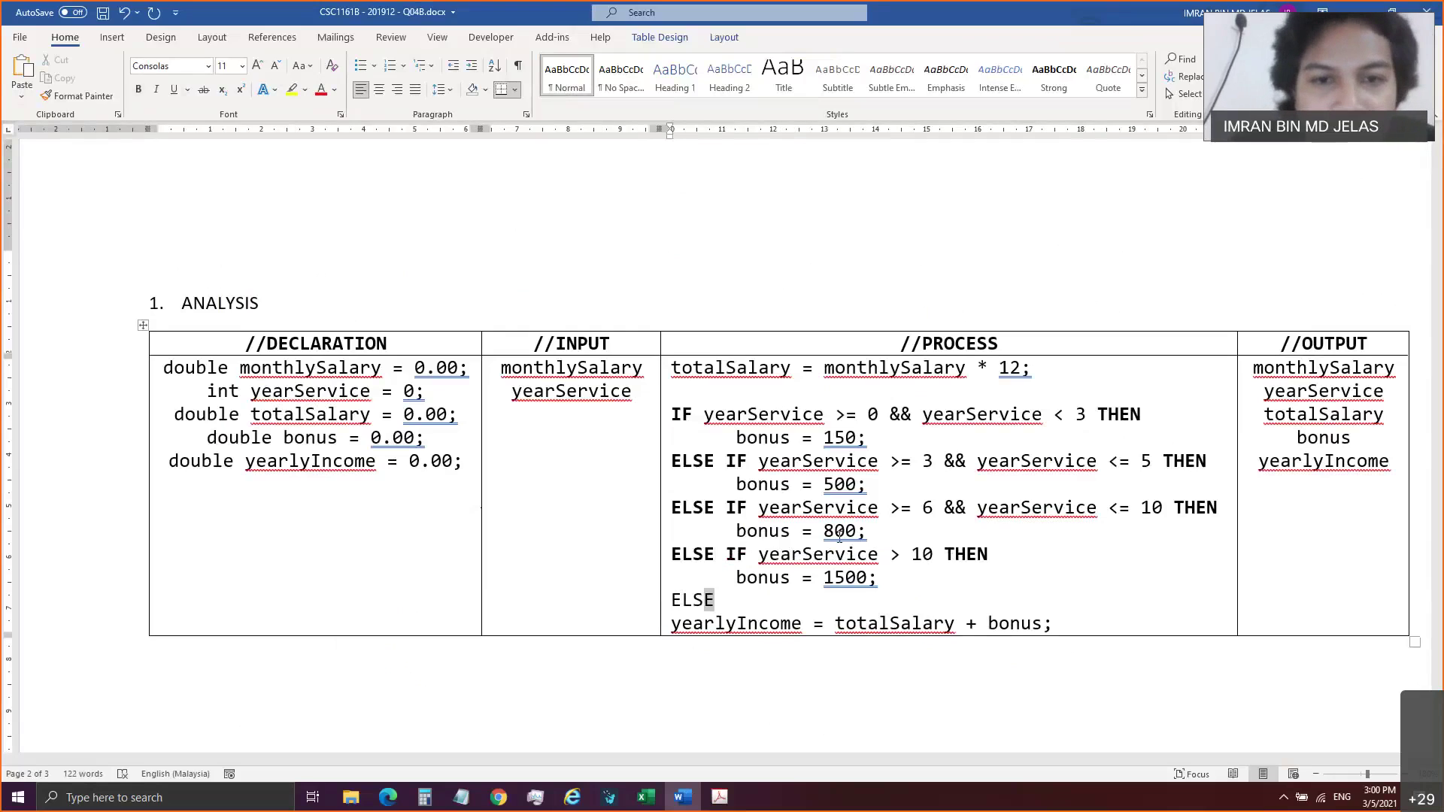
pyautogui.hotkey('ctrl', 'b')
# Write the indented statement "bonus = 0.00;" on a new line under ELSE.
pyautogui.press('End')
pyautogui.press('Return')
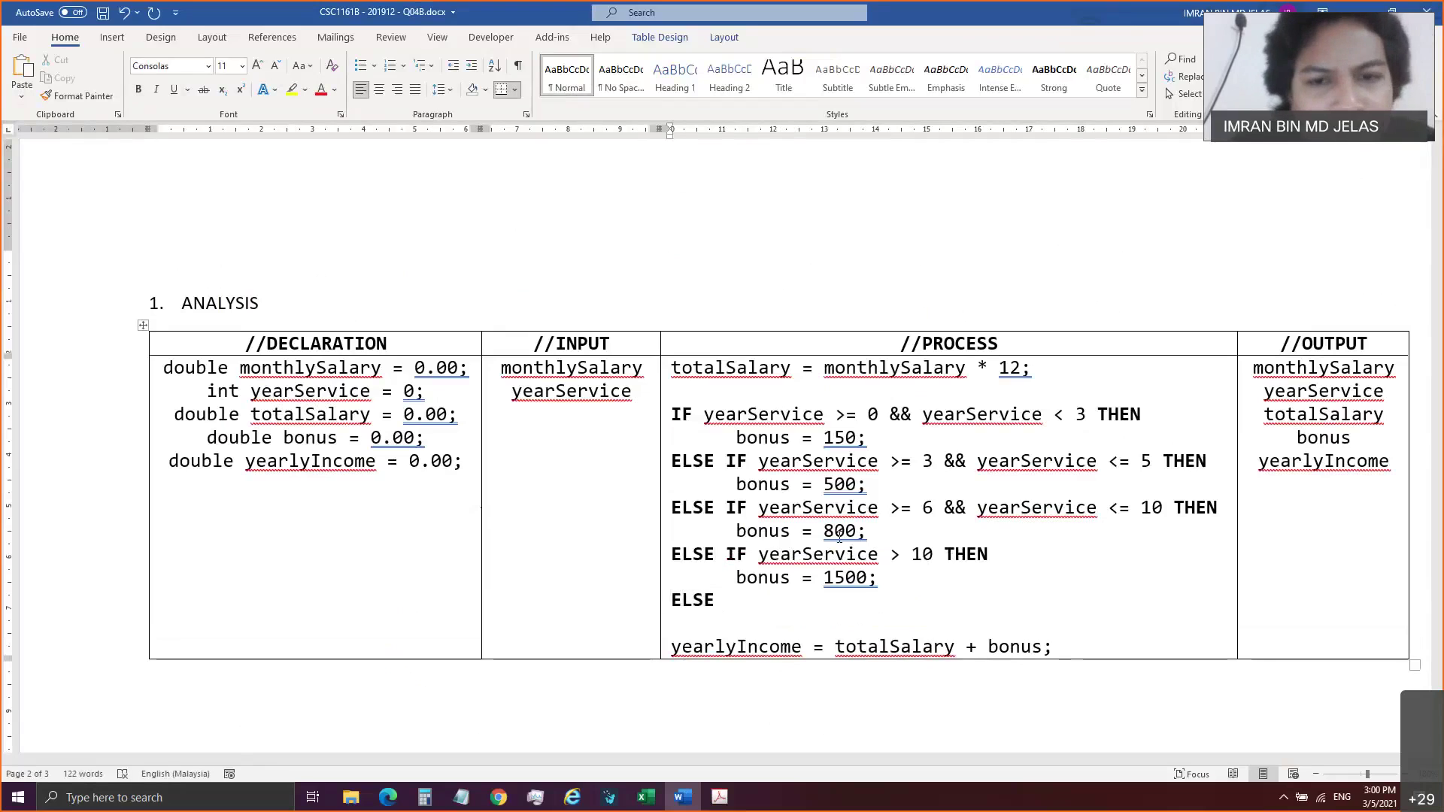
pyautogui.press('Tab')
pyautogui.write('BONU')
pyautogui.press('BackSpace')
pyautogui.press('BackSpace')
pyautogui.press('BackSpace')
pyautogui.press('BackSpace')
pyautogui.write('bon')
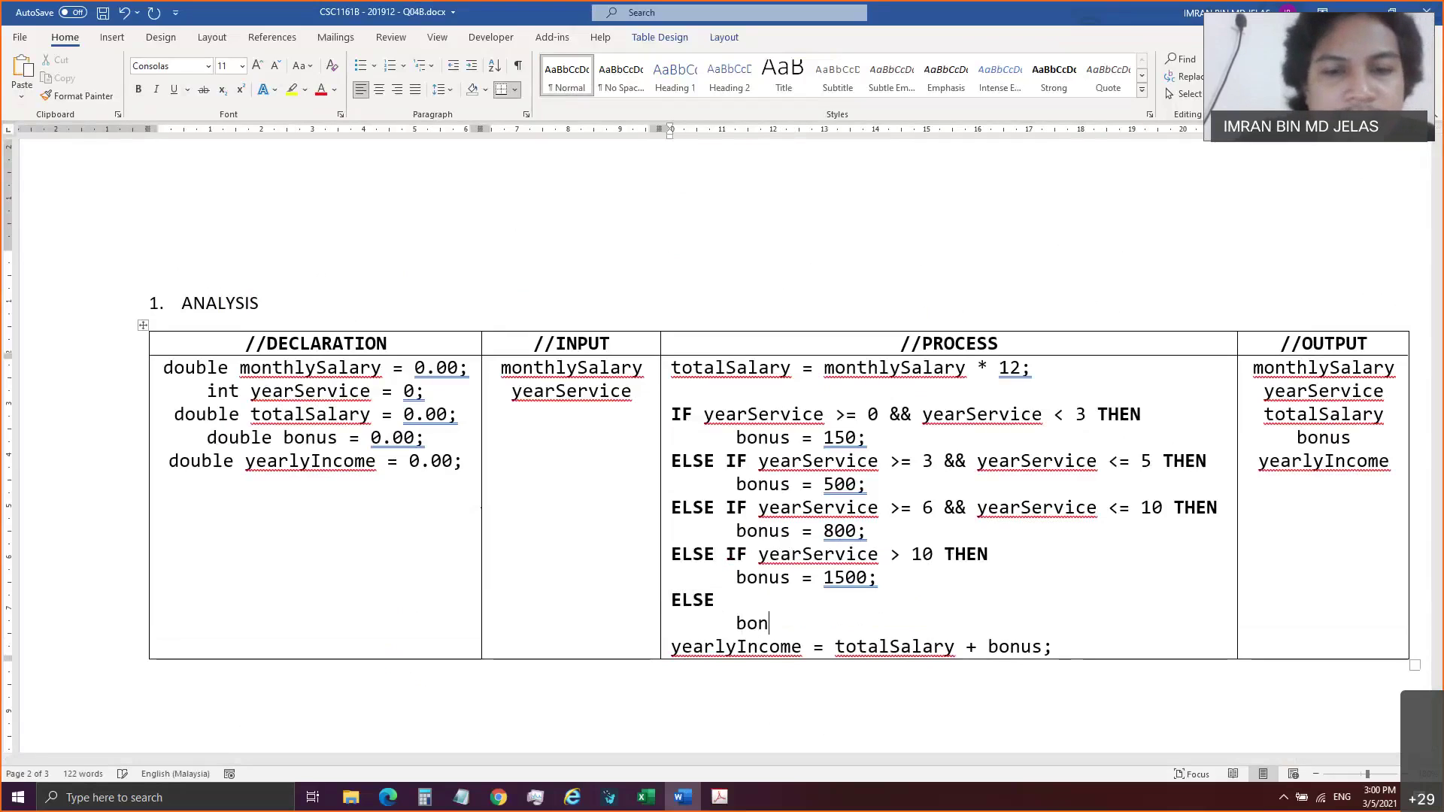
pyautogui.write('us')
pyautogui.hotkey('ctrl', 'z')
pyautogui.write('=')
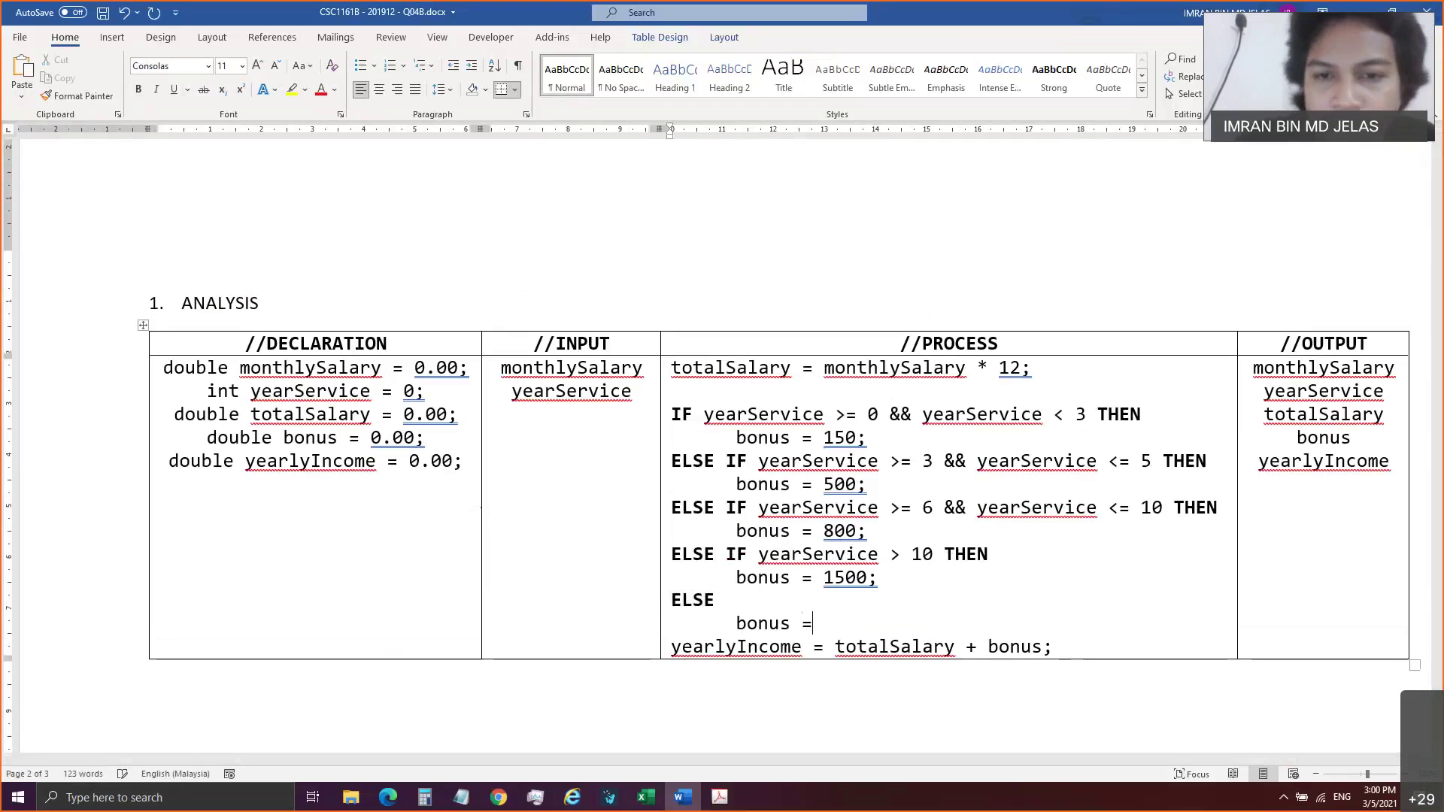
pyautogui.write(' 0.00')
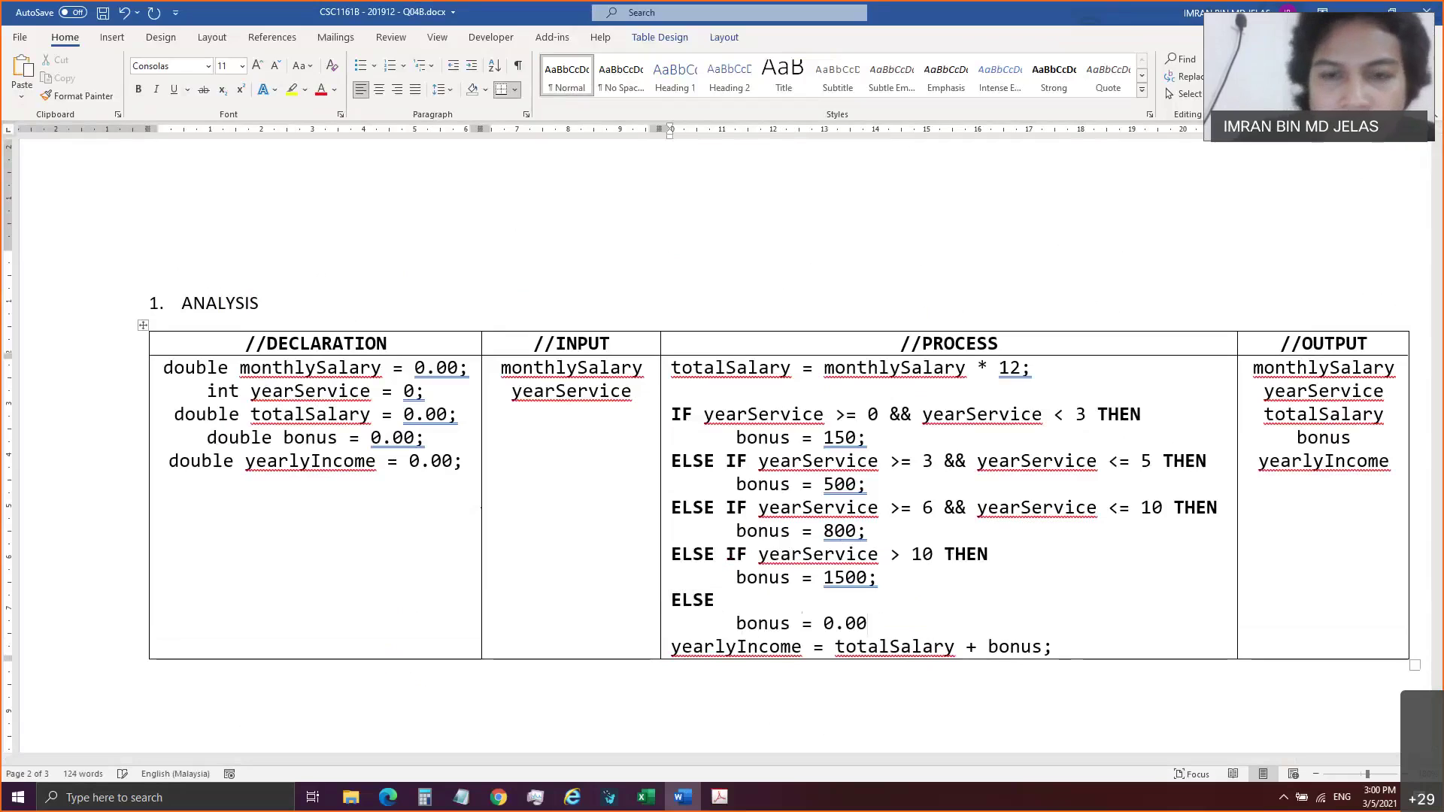
pyautogui.write(';')
# Copy the .00 decimals onto the other bonus values so they read 1500.00, 800.00, 500.00 and 150.00.
pyautogui.hotkey('shift', 'Left')
pyautogui.hotkey('shift', 'Left')
pyautogui.hotkey('shift', 'Left')
pyautogui.hotkey('shift', 'Left')
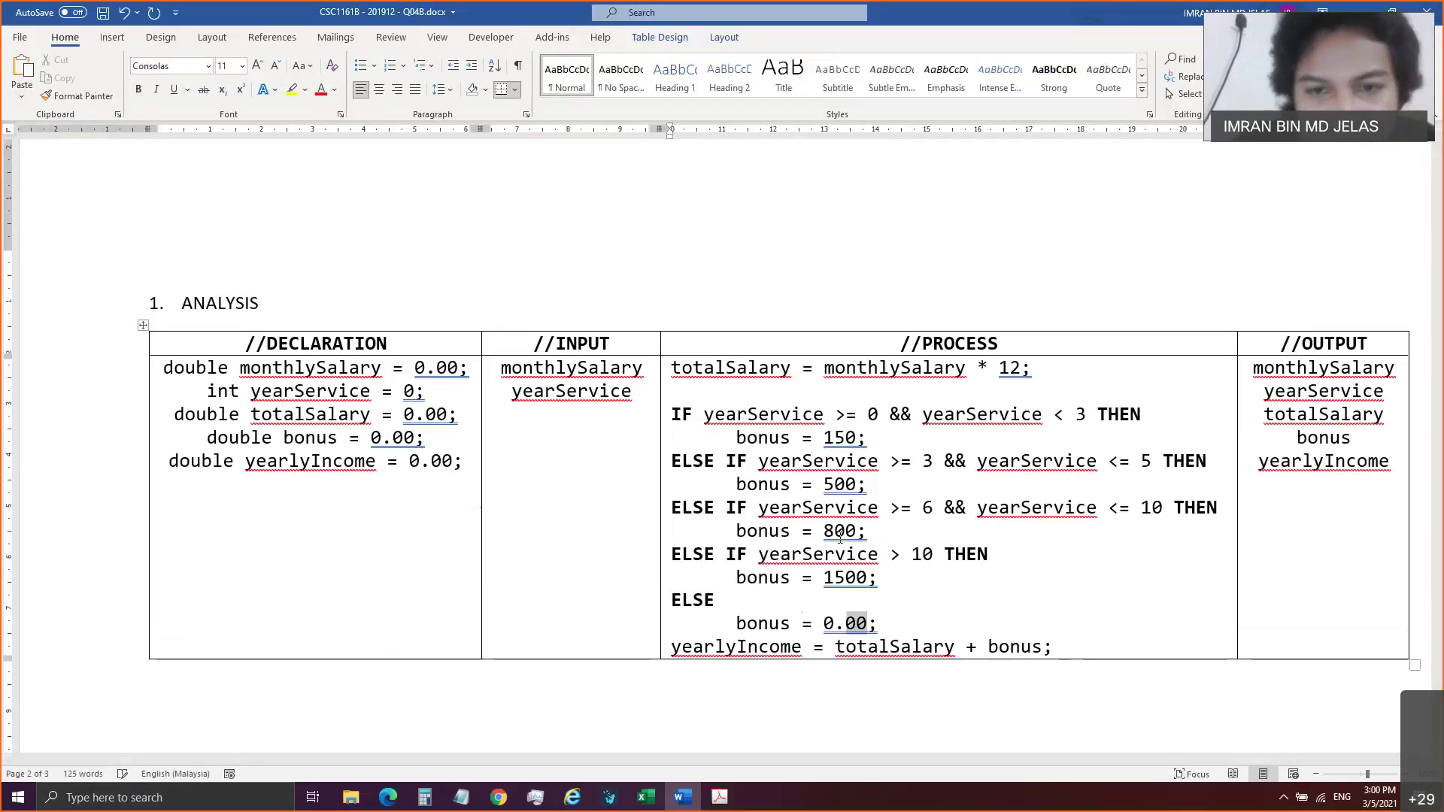
pyautogui.hotkey('shift', 'Right')
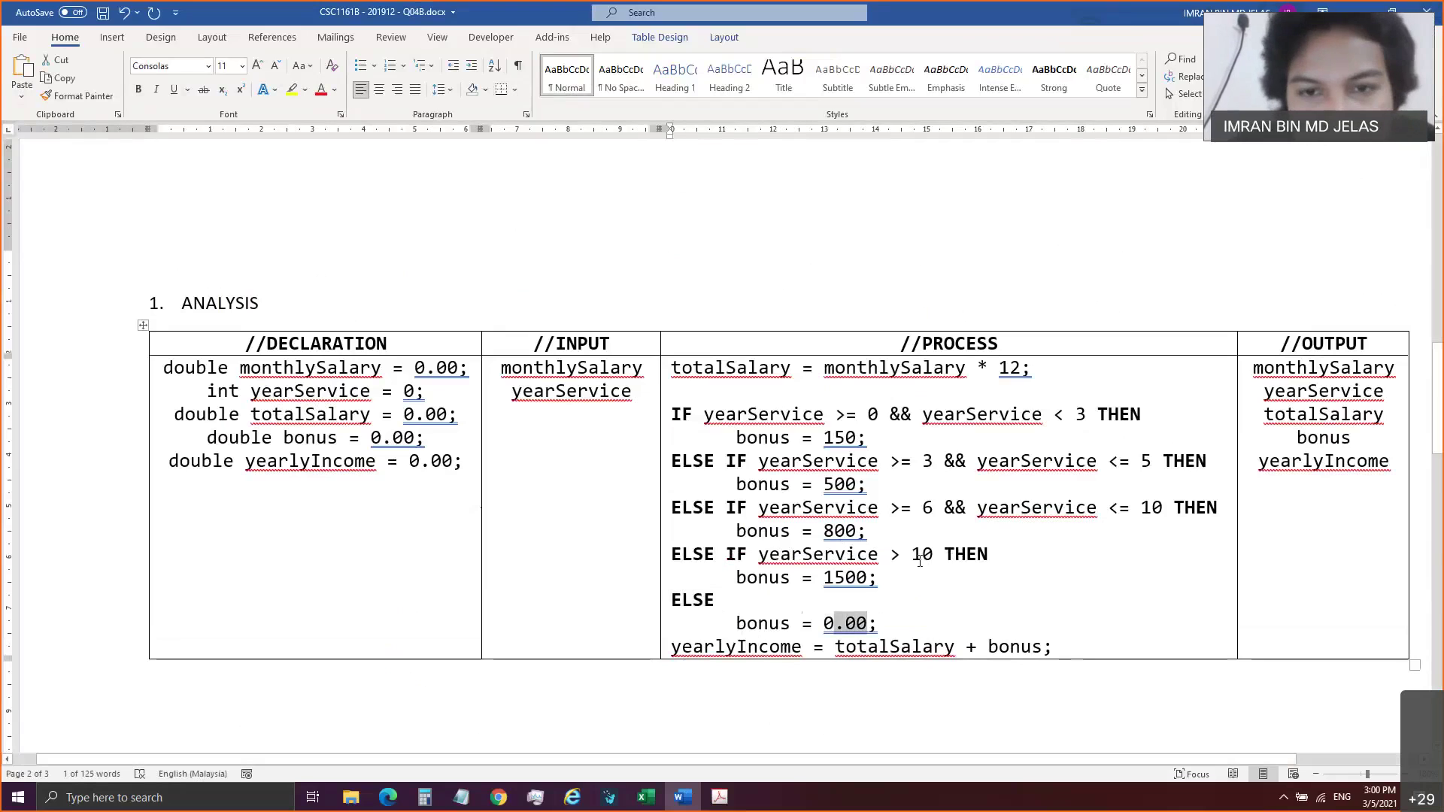
pyautogui.hotkey('ctrl', 'c')
pyautogui.click(868, 577)
pyautogui.hotkey('ctrl', 'v')
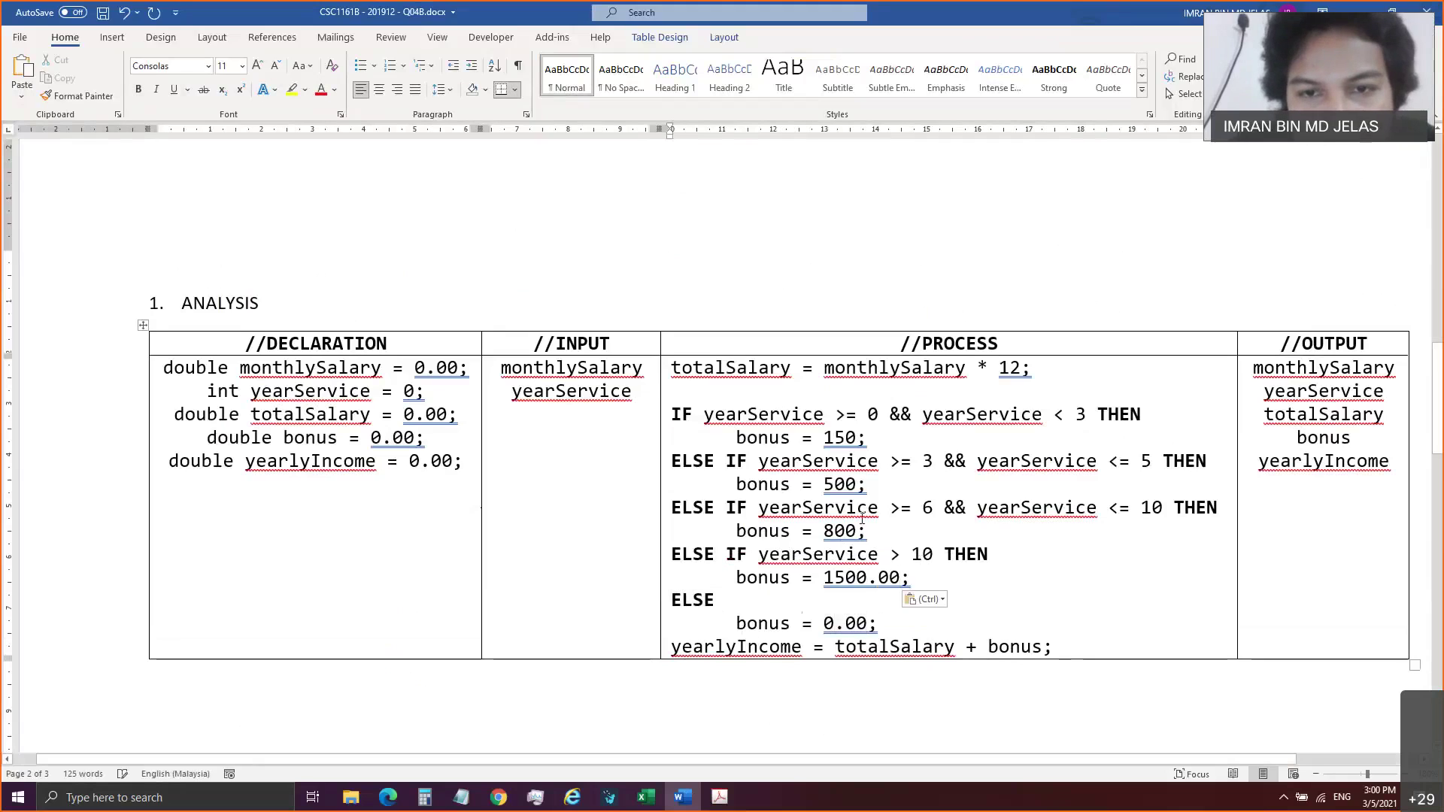
pyautogui.click(864, 526)
pyautogui.hotkey('ctrl', 'v')
pyautogui.click(864, 488)
pyautogui.hotkey('ctrl', 'v')
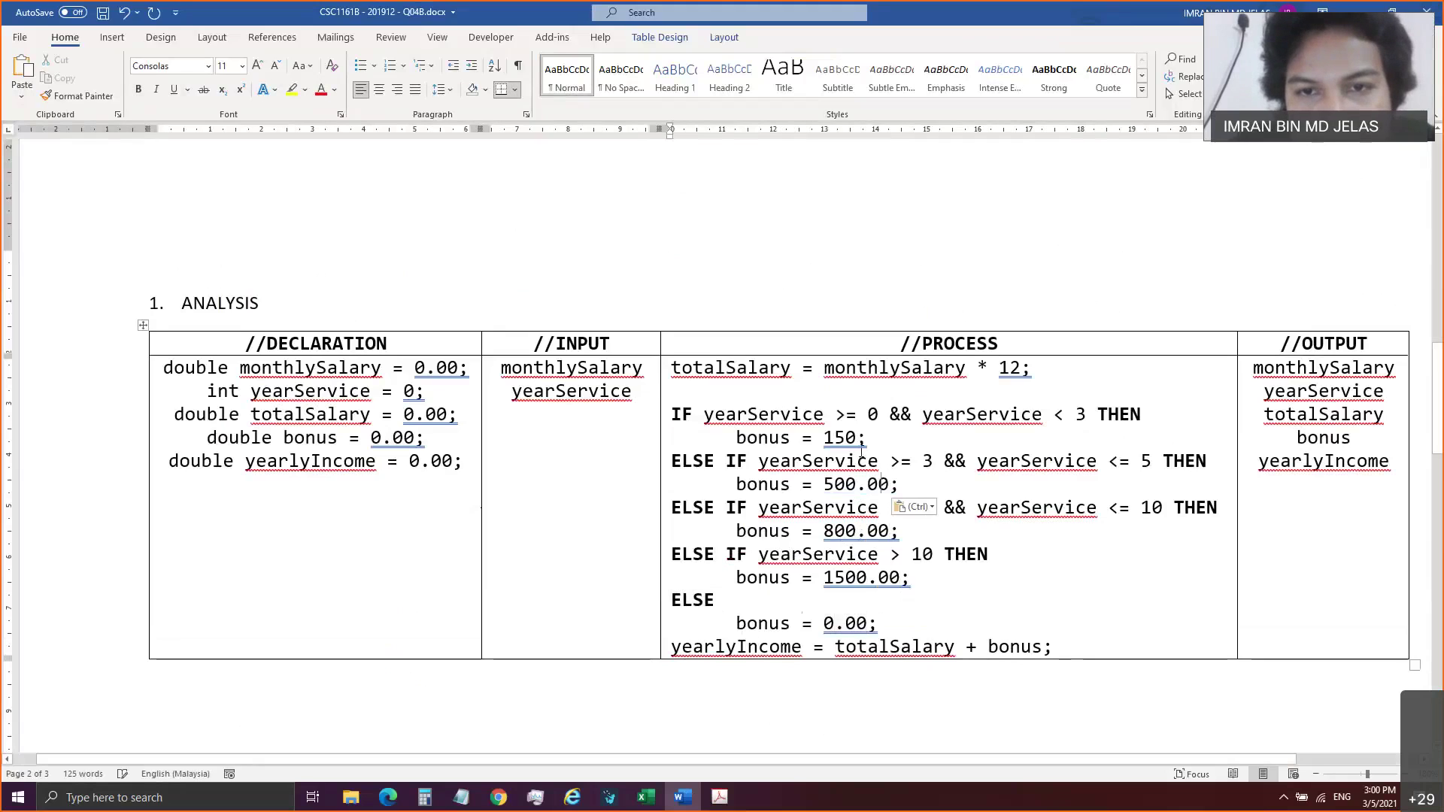
pyautogui.click(856, 438)
pyautogui.hotkey('ctrl', 'v')
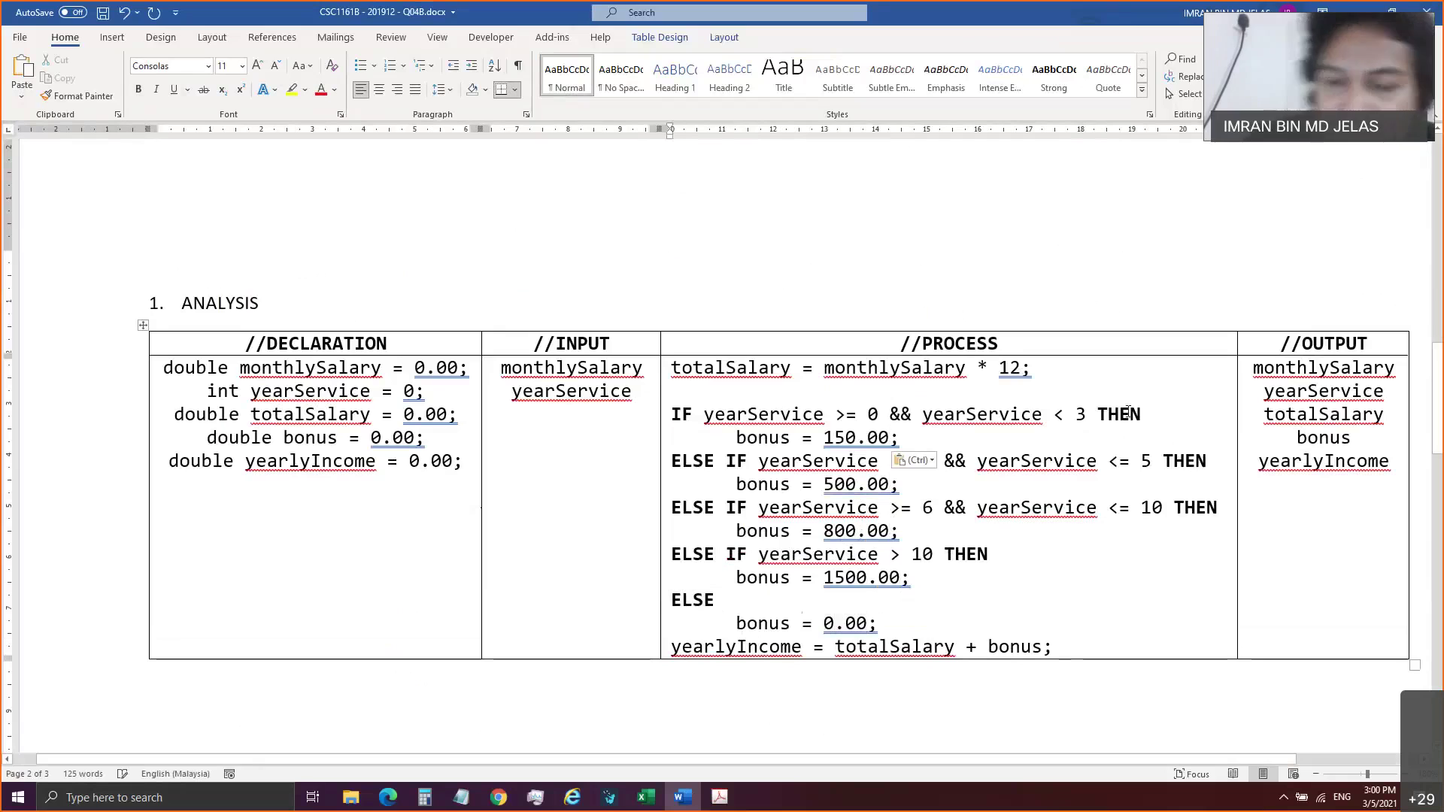
# Change the totalSalary multiplier to 12.0 and insert a blank line above the yearlyIncome formula.
pyautogui.click(1022, 368)
pyautogui.write('.0')
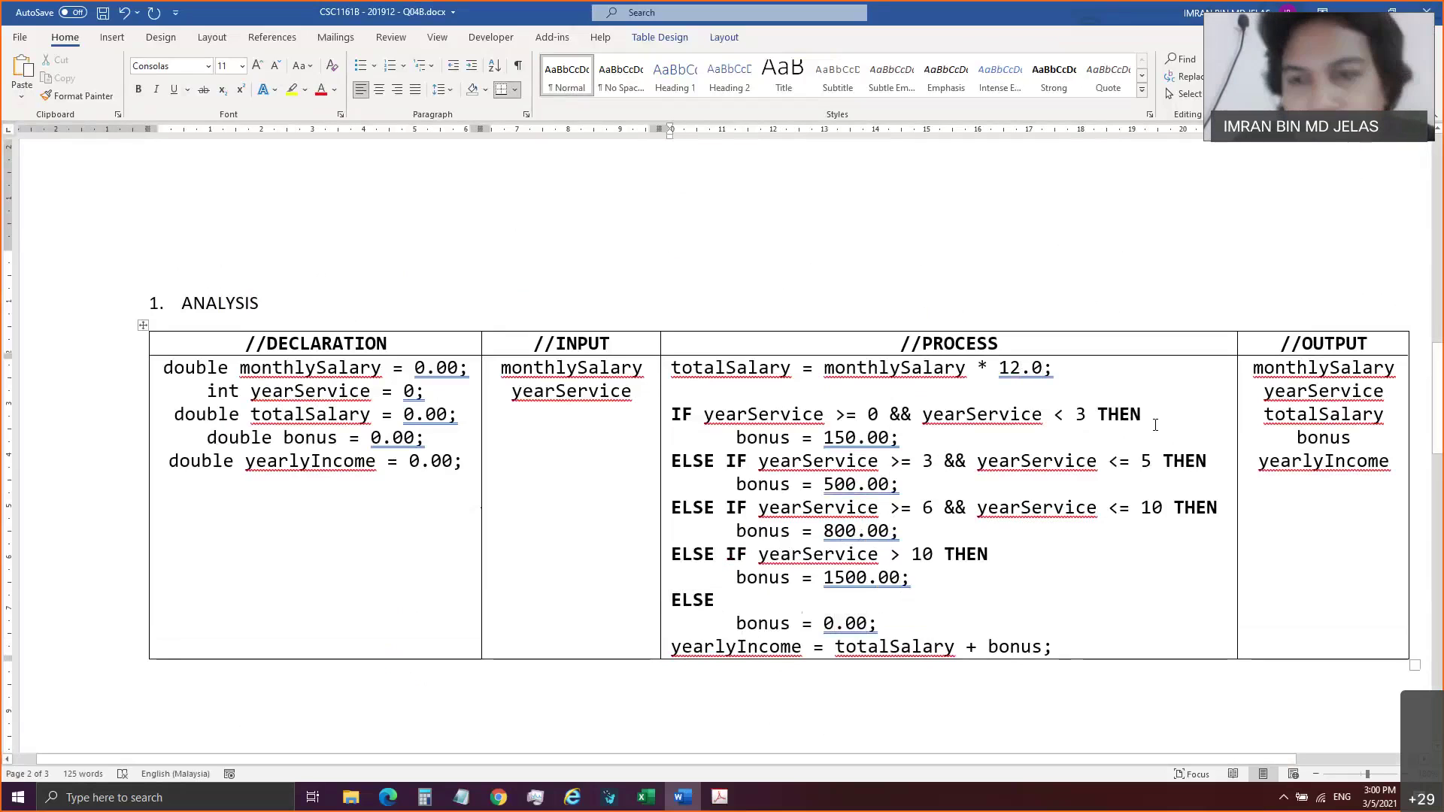
pyautogui.click(877, 623)
pyautogui.press('Return')
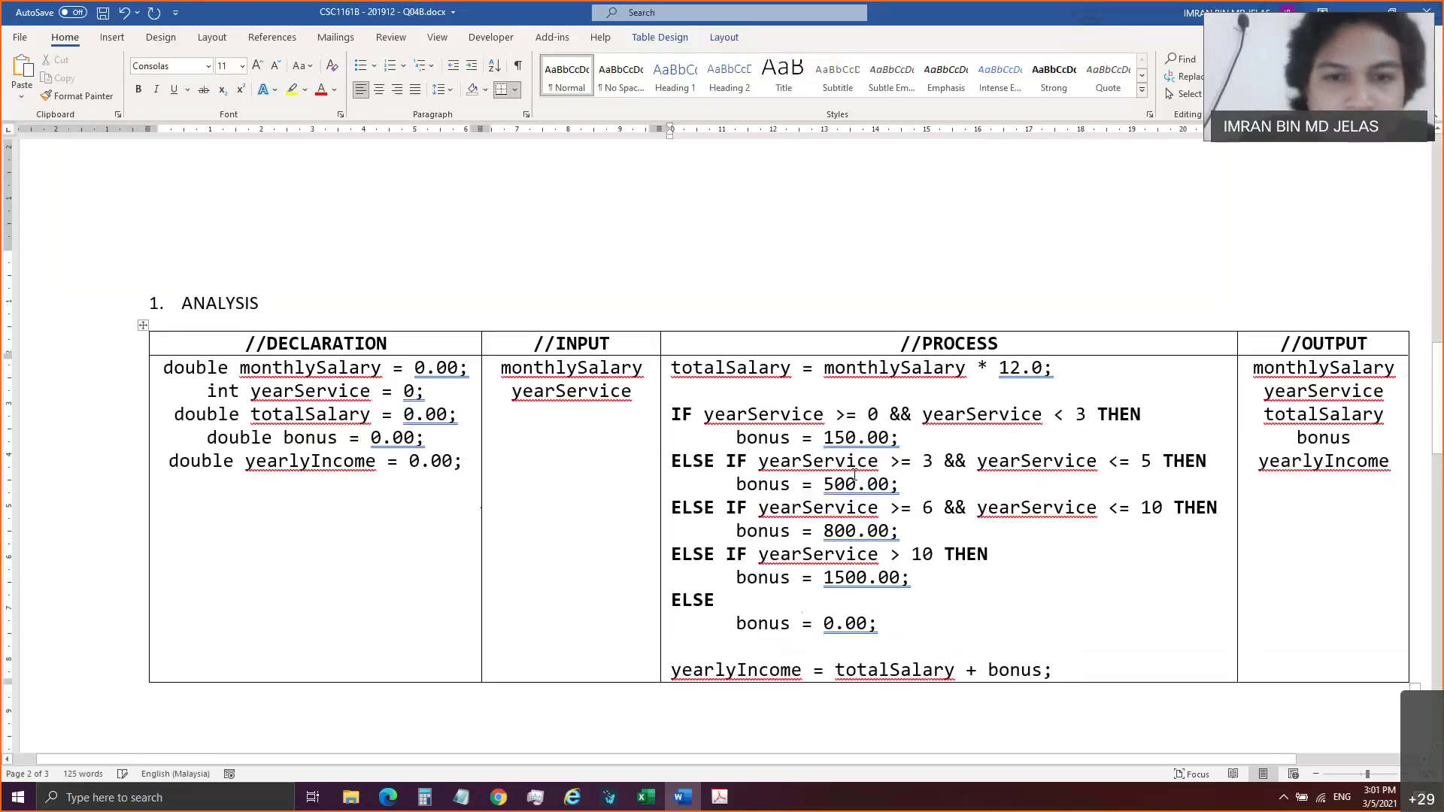
# Colour all the IF, ELSE IF, ELSE and THEN keywords in the PROCESS column red.
pyautogui.doubleClick(692, 599)
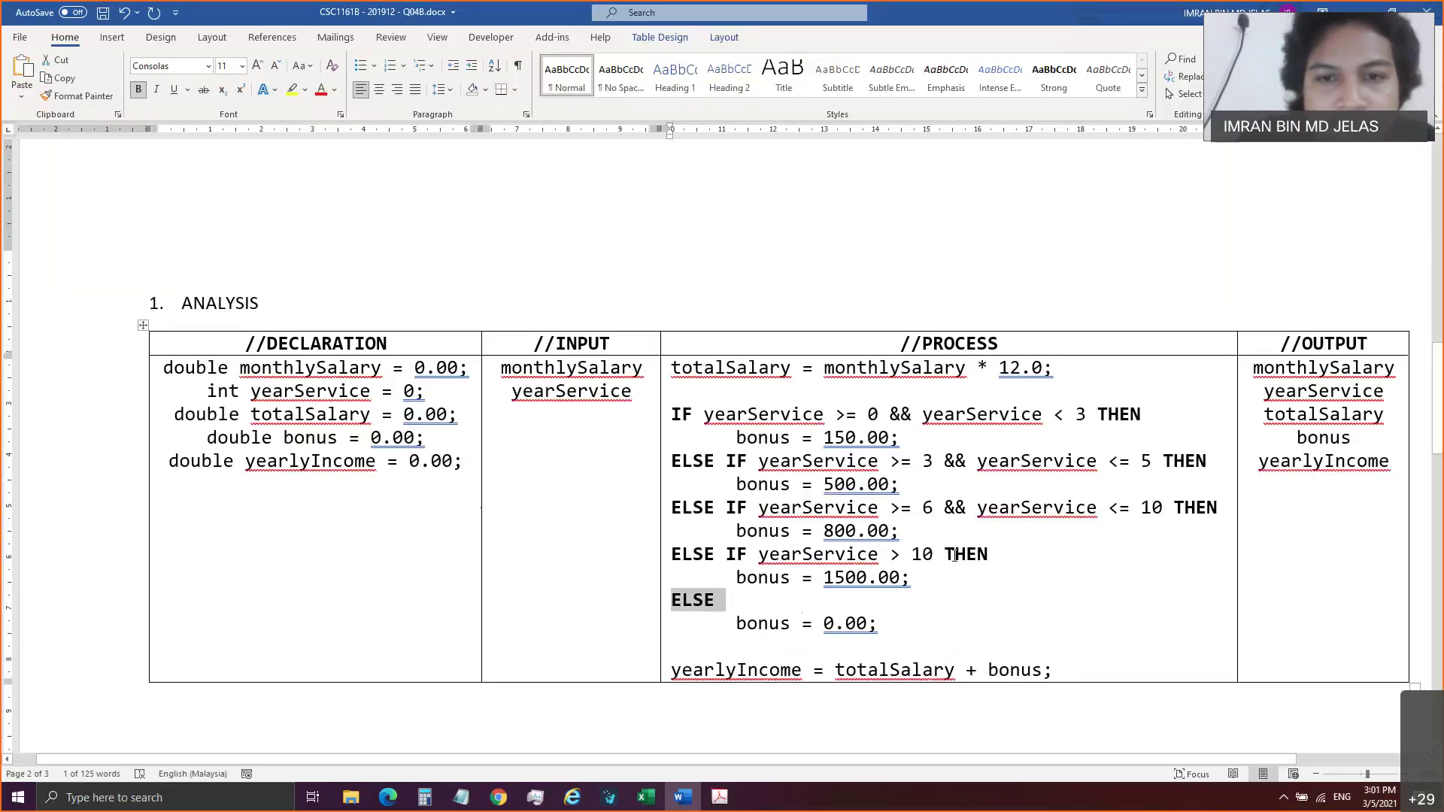
pyautogui.keyDown('ctrl'); pyautogui.doubleClick(954, 555); pyautogui.keyUp('ctrl')
pyautogui.keyDown('ctrl'); pyautogui.moveTo(680, 555); pyautogui.dragTo(677, 508); pyautogui.keyUp('ctrl')
pyautogui.keyDown('ctrl'); pyautogui.moveTo(748, 460); pyautogui.dragTo(671, 414); pyautogui.keyUp('ctrl')
pyautogui.keyDown('ctrl'); pyautogui.moveTo(1145, 413); pyautogui.dragTo(1098, 413); pyautogui.keyUp('ctrl')
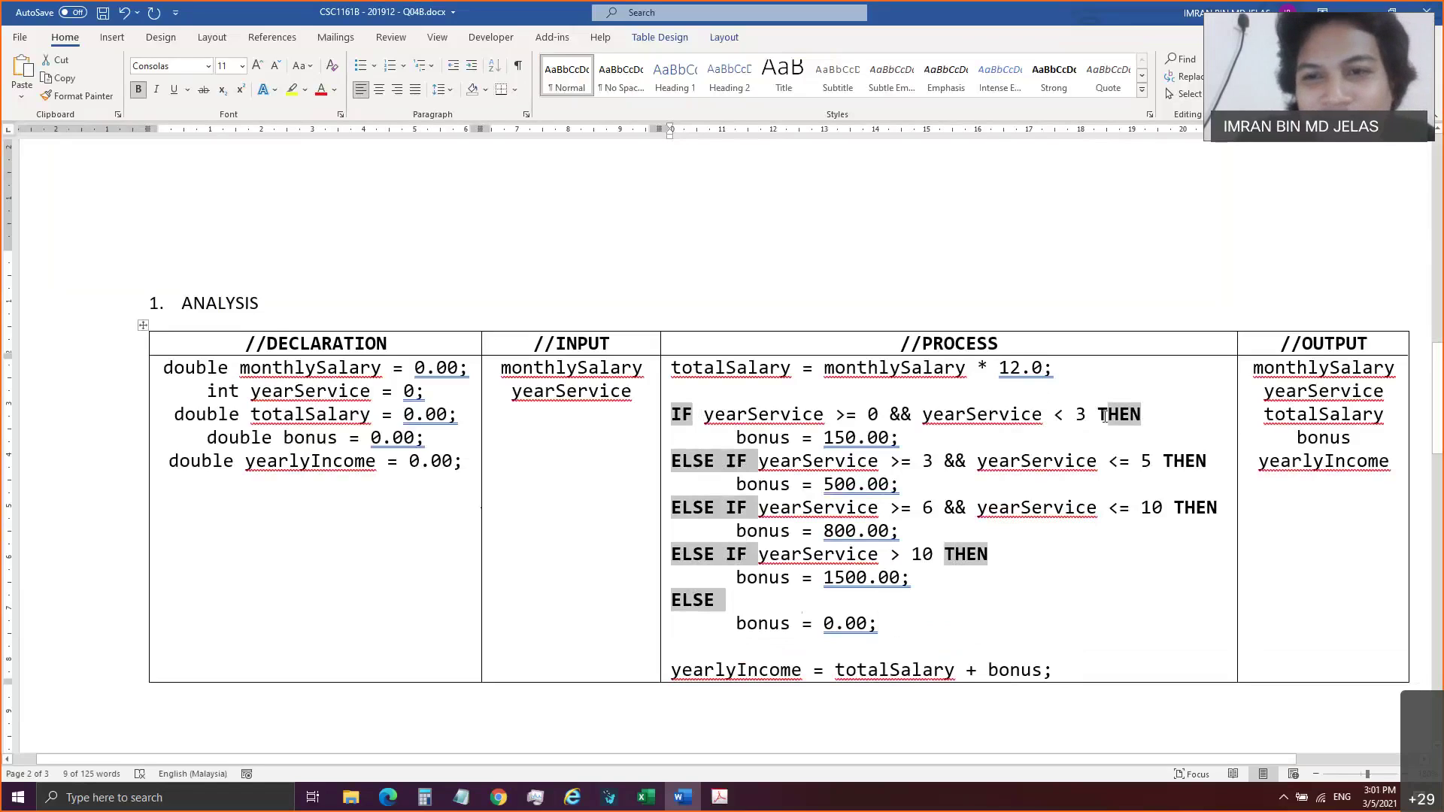
pyautogui.keyDown('ctrl'); pyautogui.moveTo(1207, 462); pyautogui.dragTo(1166, 463); pyautogui.keyUp('ctrl')
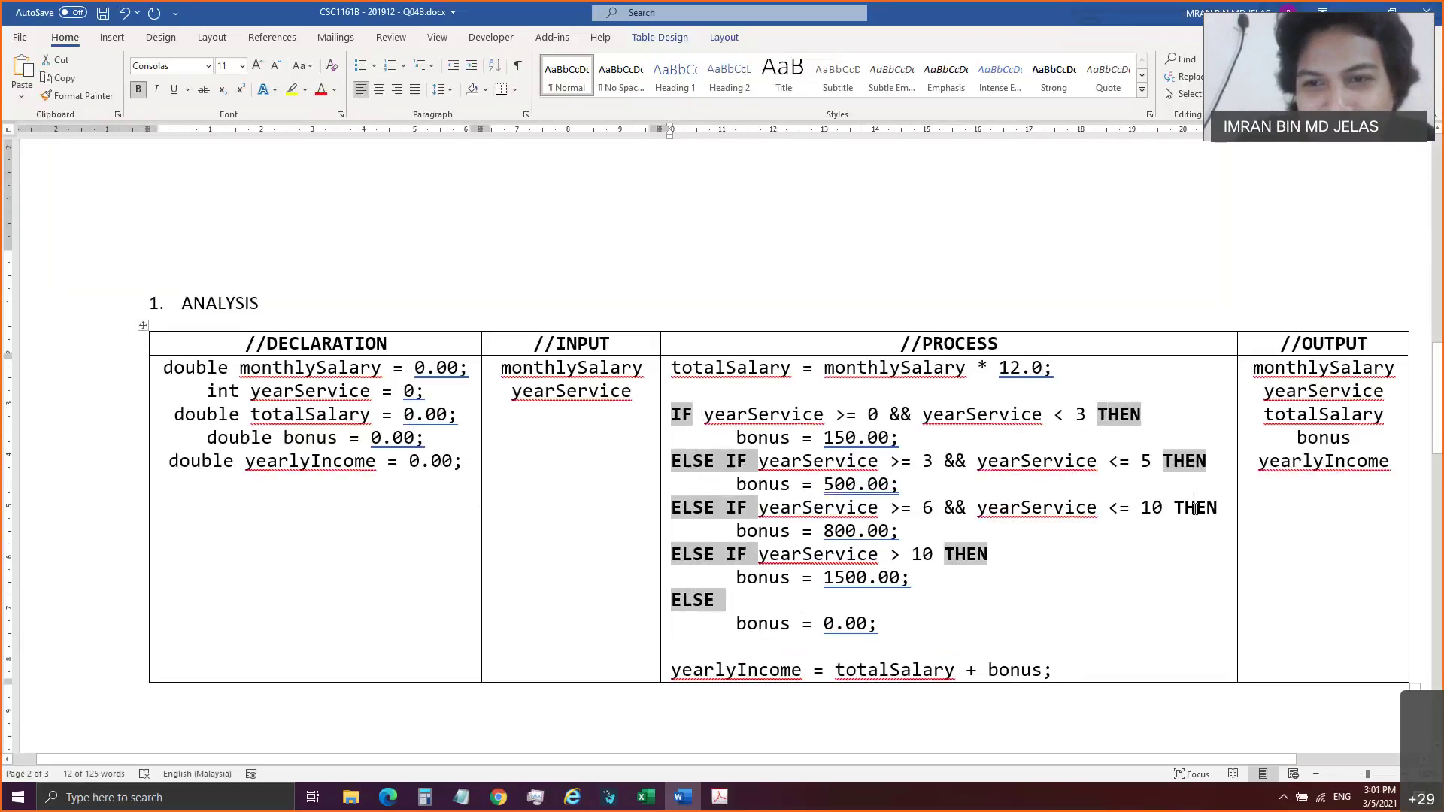
pyautogui.keyDown('ctrl'); pyautogui.moveTo(1218, 508); pyautogui.dragTo(1173, 509); pyautogui.keyUp('ctrl')
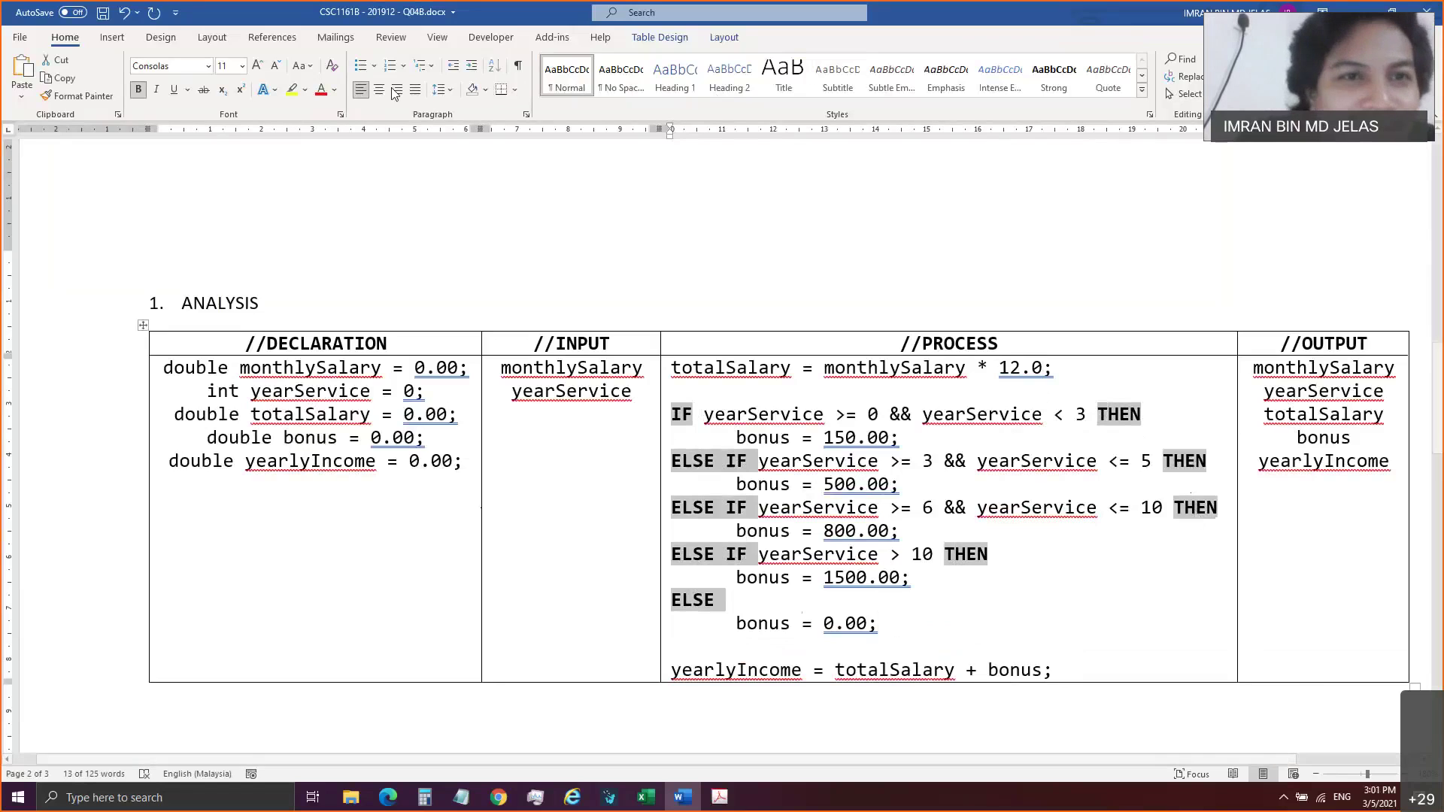
pyautogui.click(1067, 580)
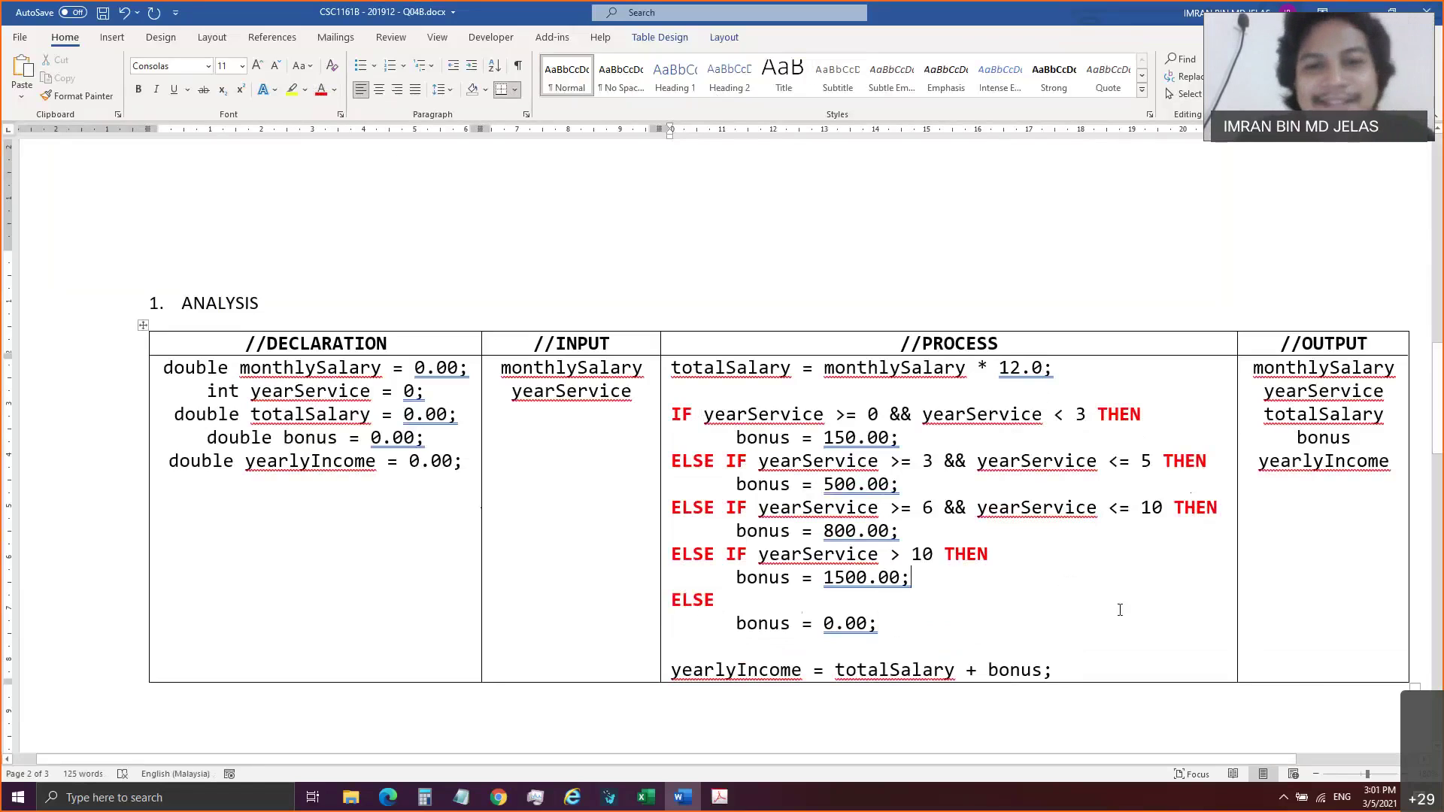
# Copy the PROCESS column of the analysis table and paste it as plain text below the INPUT lines of the pseudocode, after a blank line.
pyautogui.moveTo(1049, 666); pyautogui.dragTo(905, 349)
pyautogui.moveTo(1438, 359); pyautogui.dragTo(1438, 639)
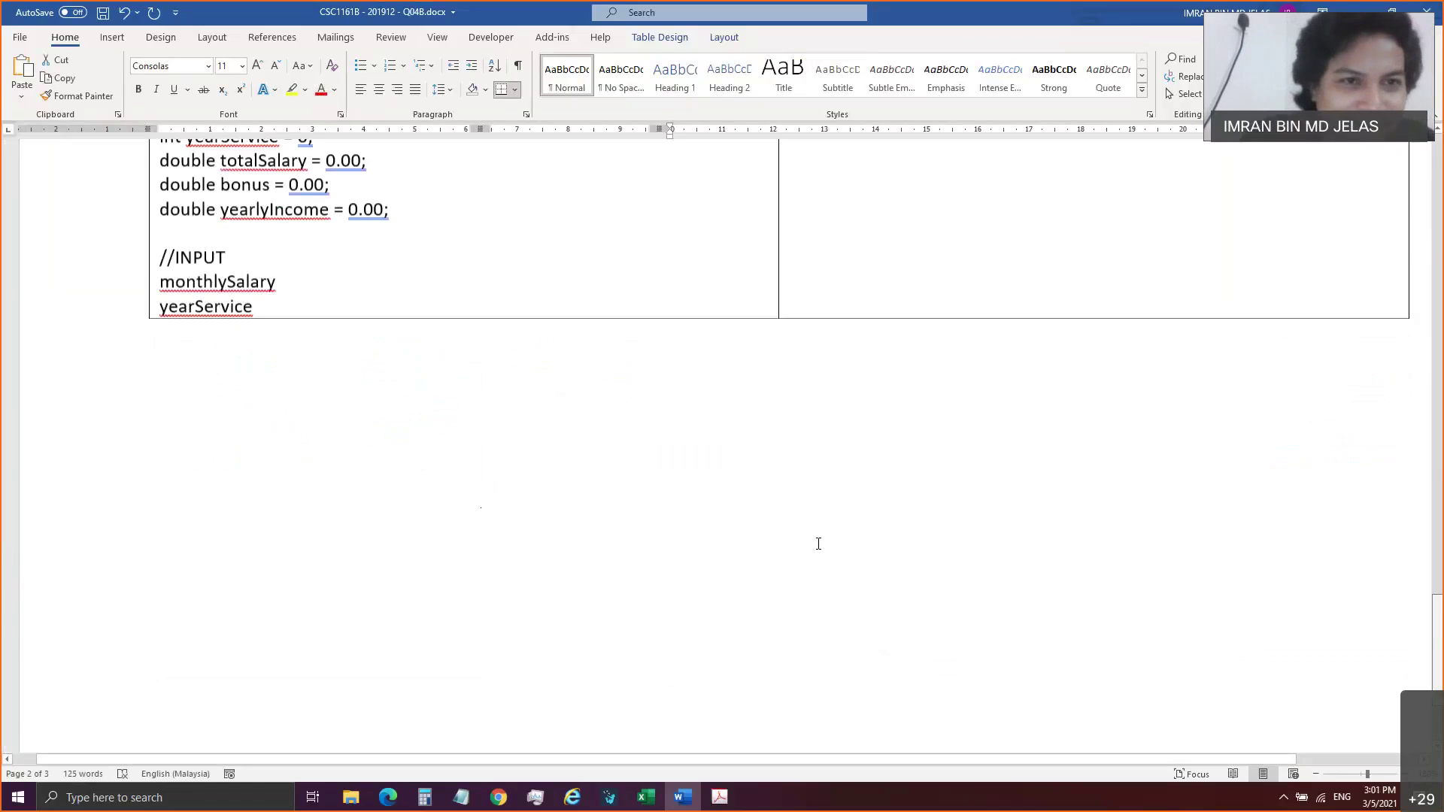
pyautogui.click(392, 360)
pyautogui.press('Return')
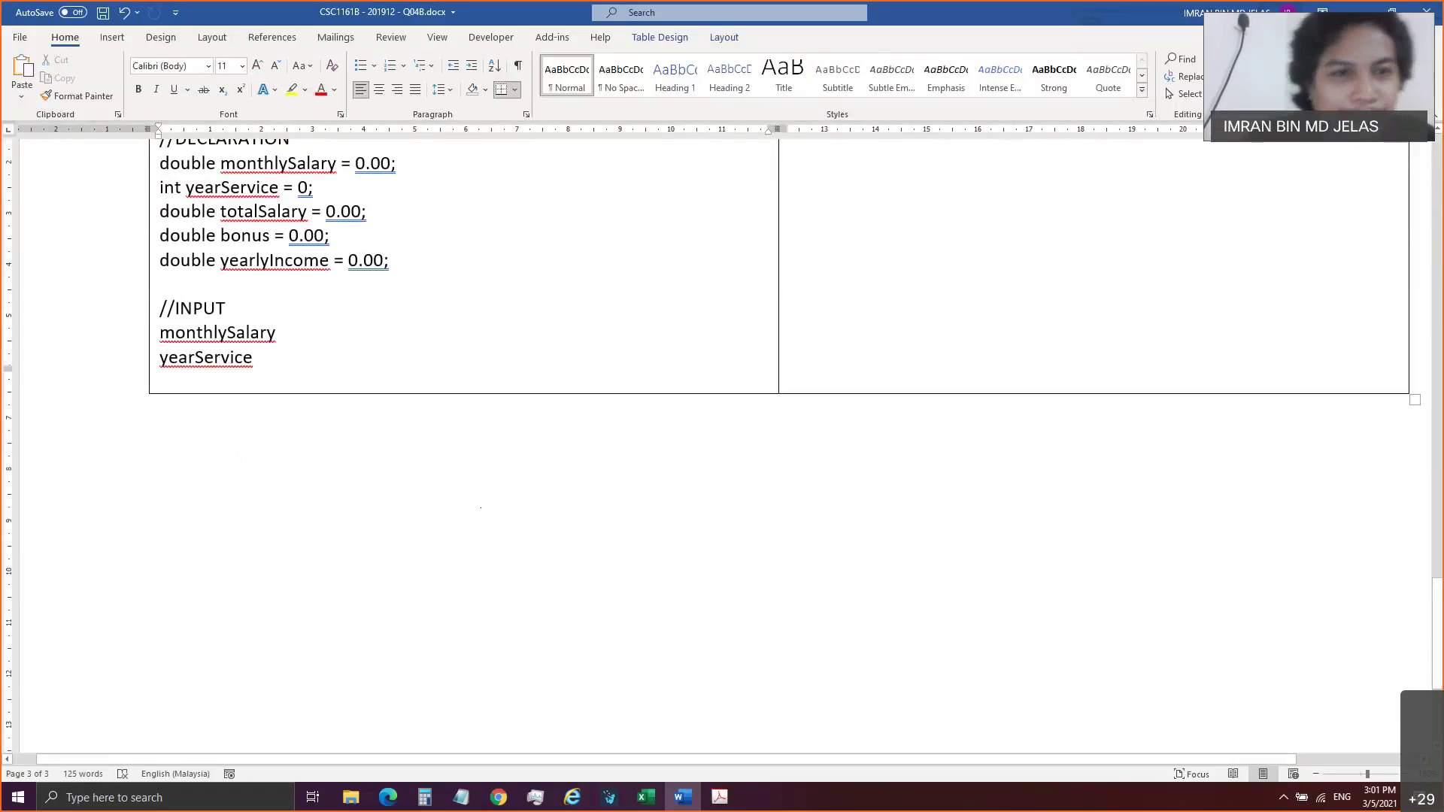
pyautogui.press('Menu')
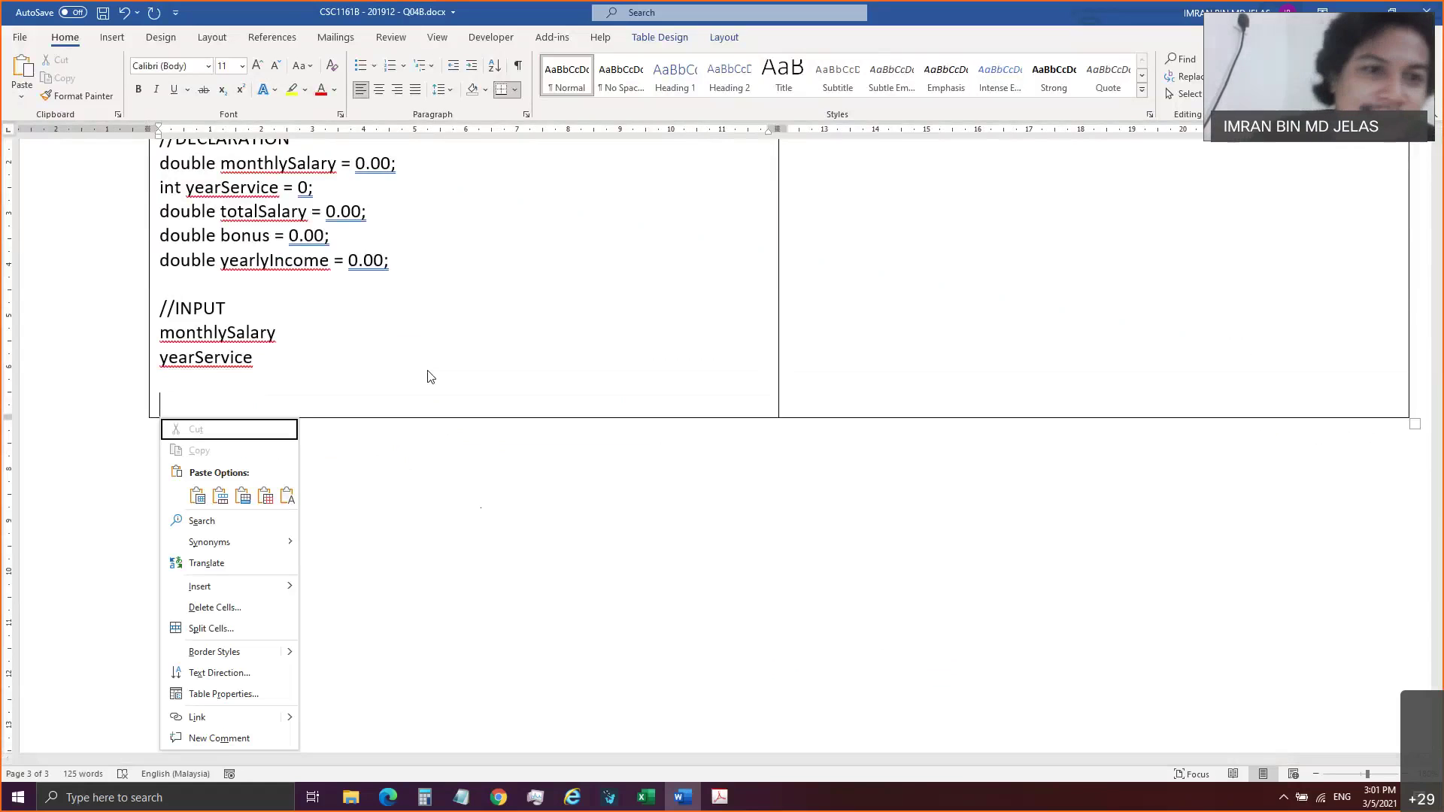
pyautogui.click(289, 494)
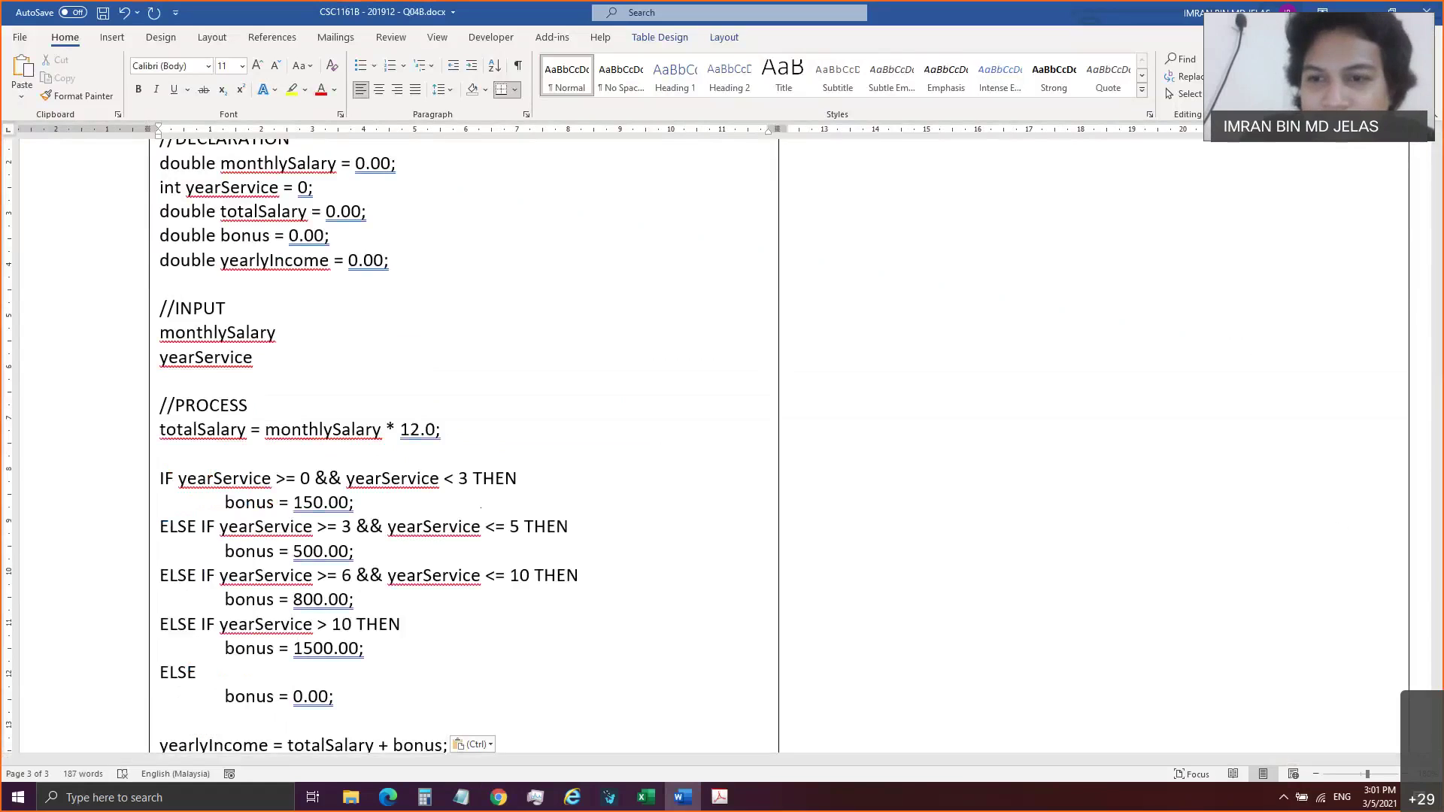
# Copy the OUTPUT column of the analysis table and paste it as plain text below the yearlyIncome formula in the pseudocode, after a blank line.
pyautogui.moveTo(1436, 634); pyautogui.dragTo(1346, 323)
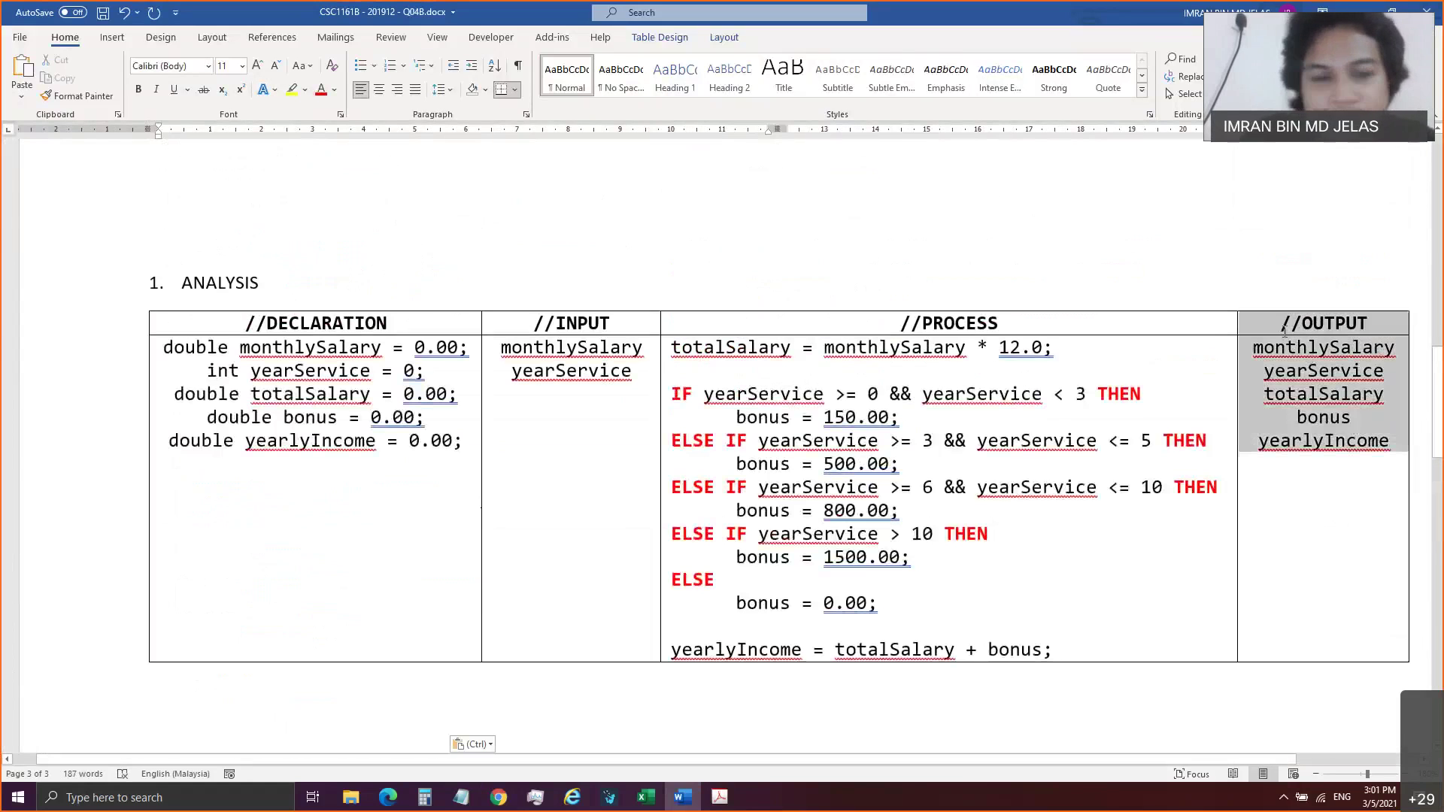
pyautogui.moveTo(1437, 406); pyautogui.dragTo(1437, 676)
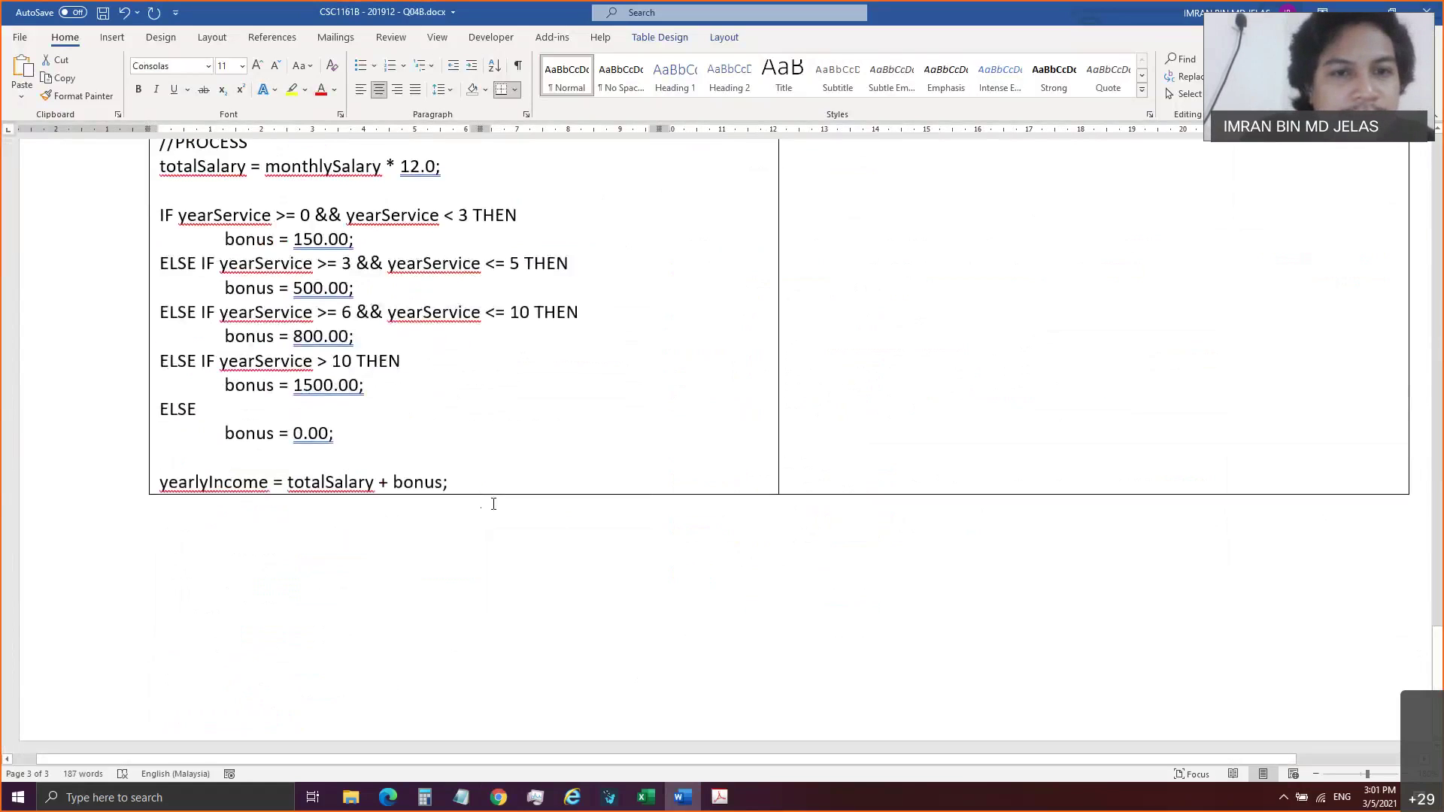
pyautogui.click(509, 487)
pyautogui.press('Return')
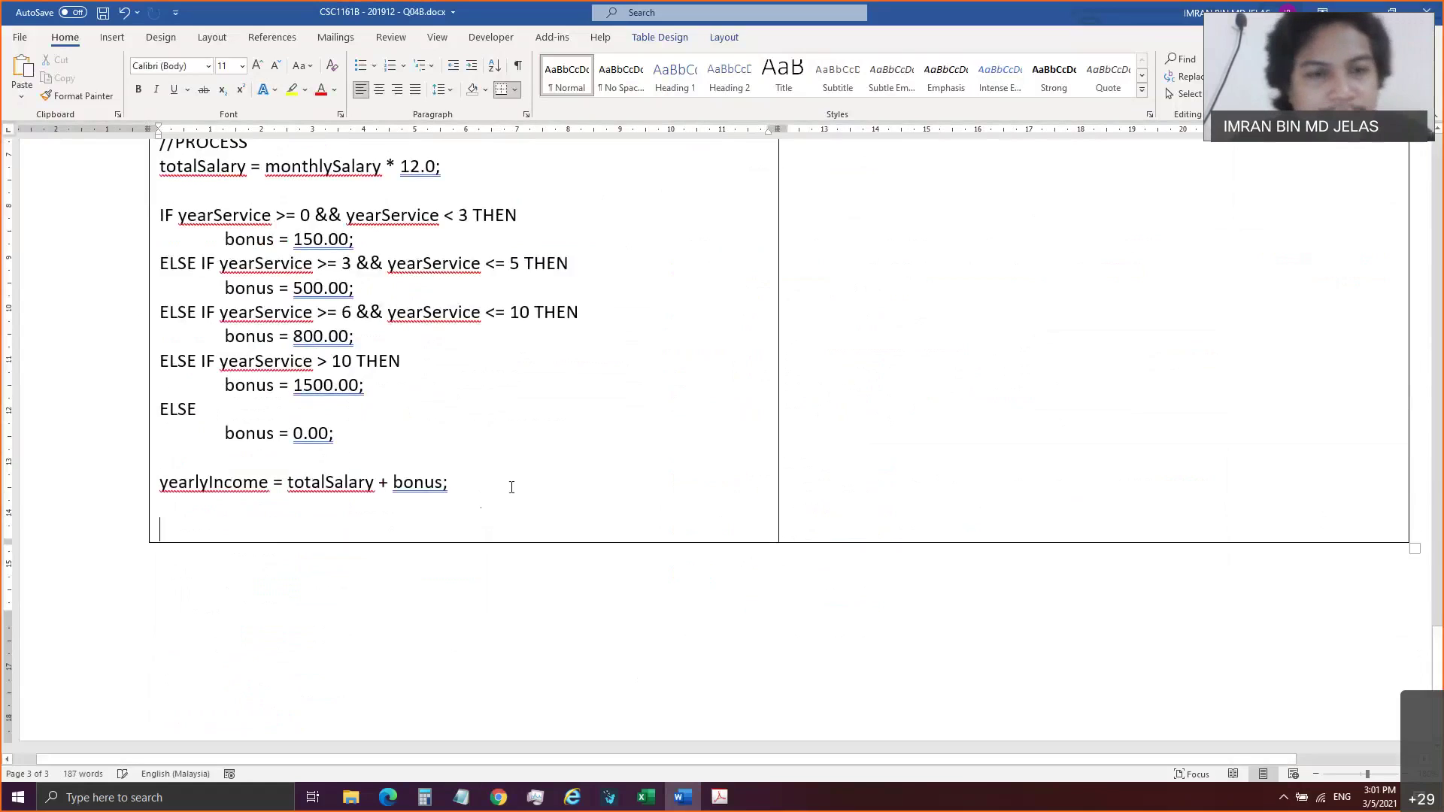
pyautogui.hotkey('ctrl', 'v')
pyautogui.hotkey('ctrl', 'z')
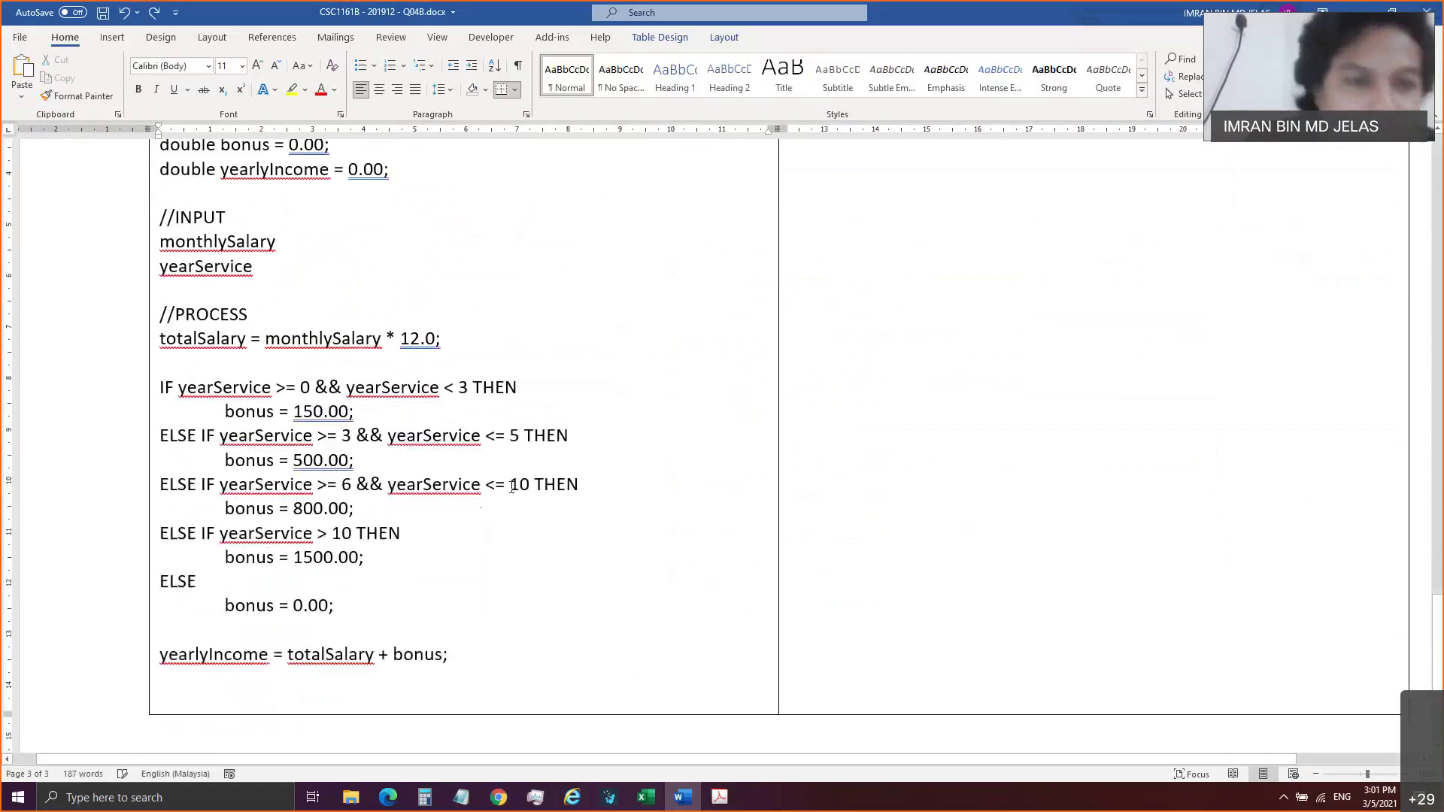
pyautogui.rightClick(416, 695)
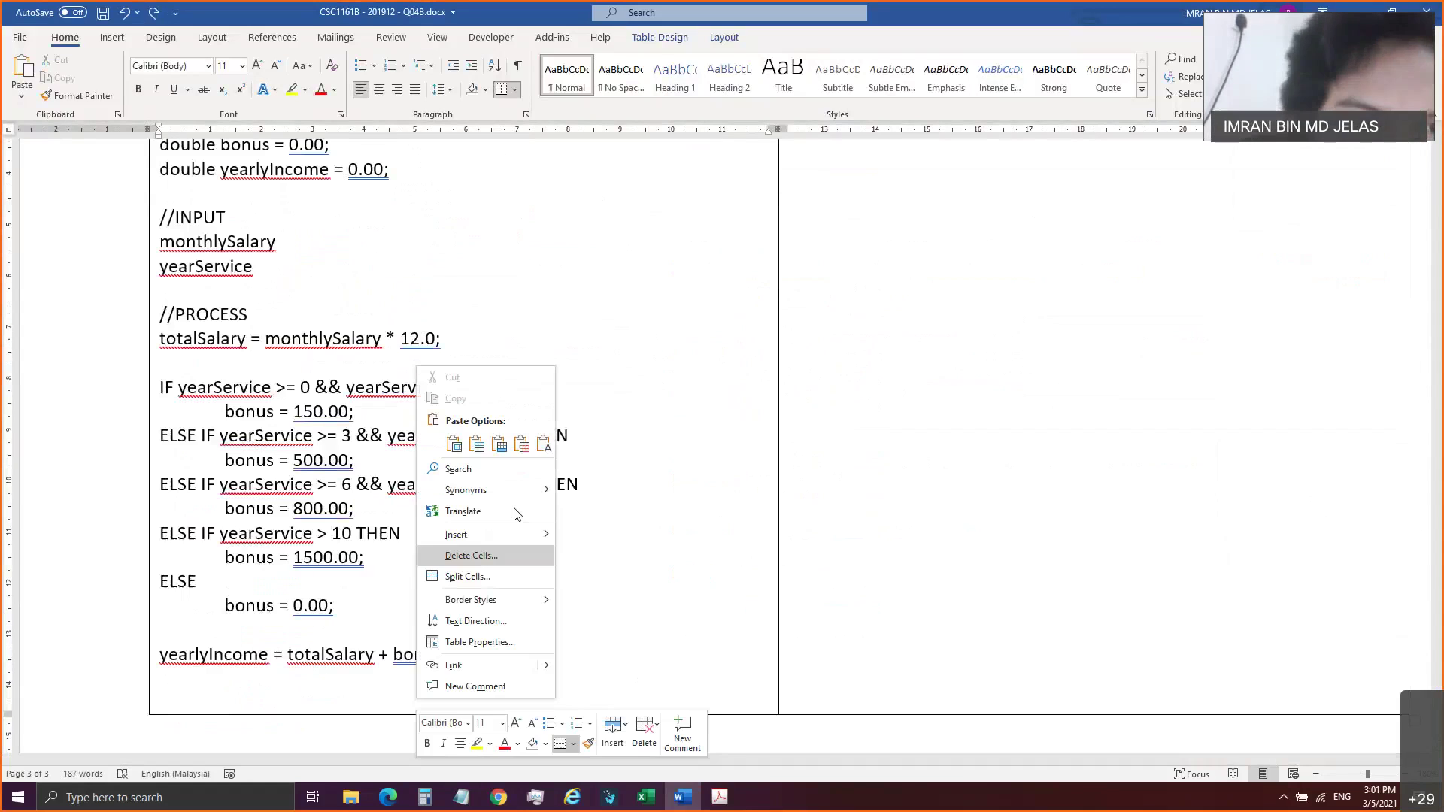
pyautogui.click(539, 449)
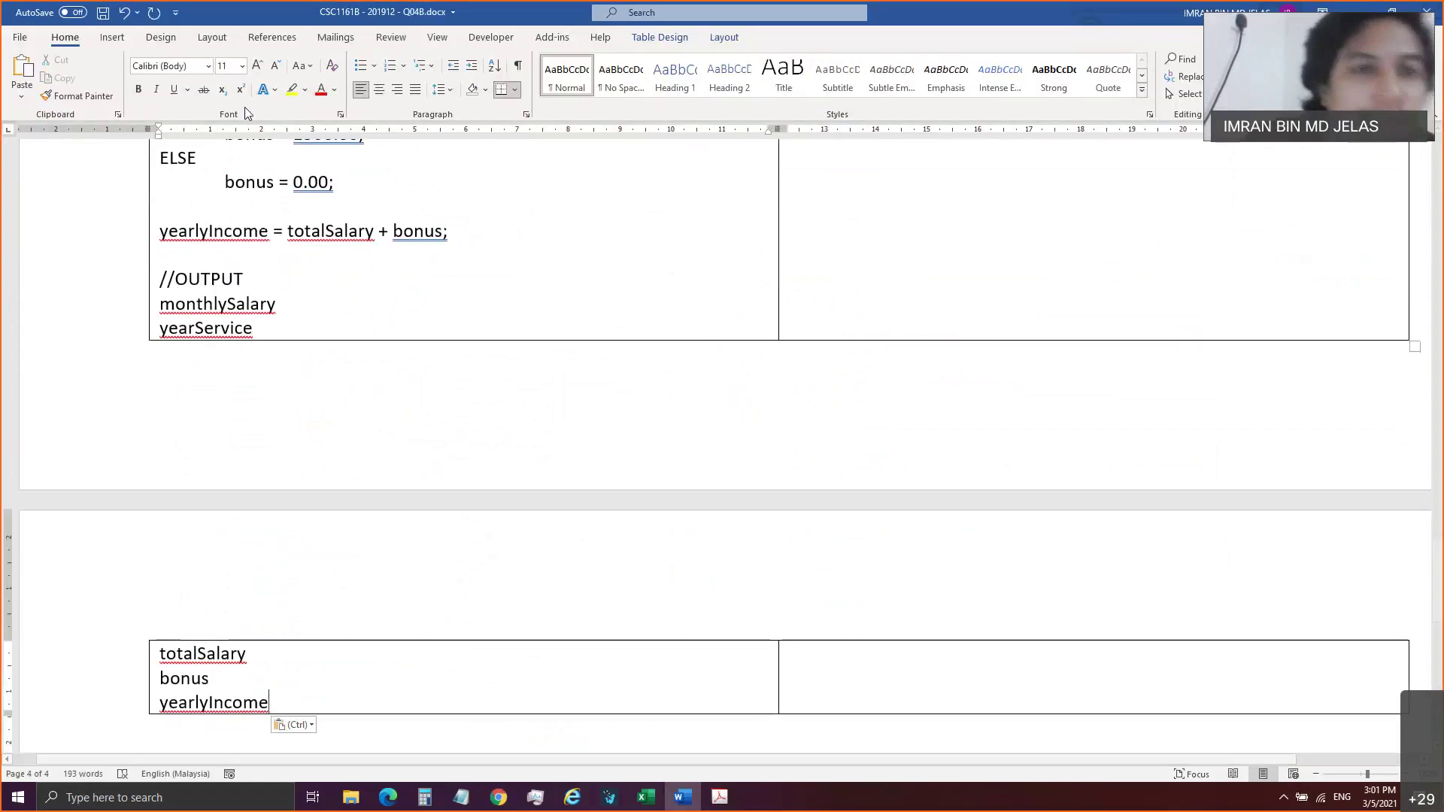
# Set all the pseudocode text in the DESIGN table to Consolas at size 10.
pyautogui.click(1315, 774)
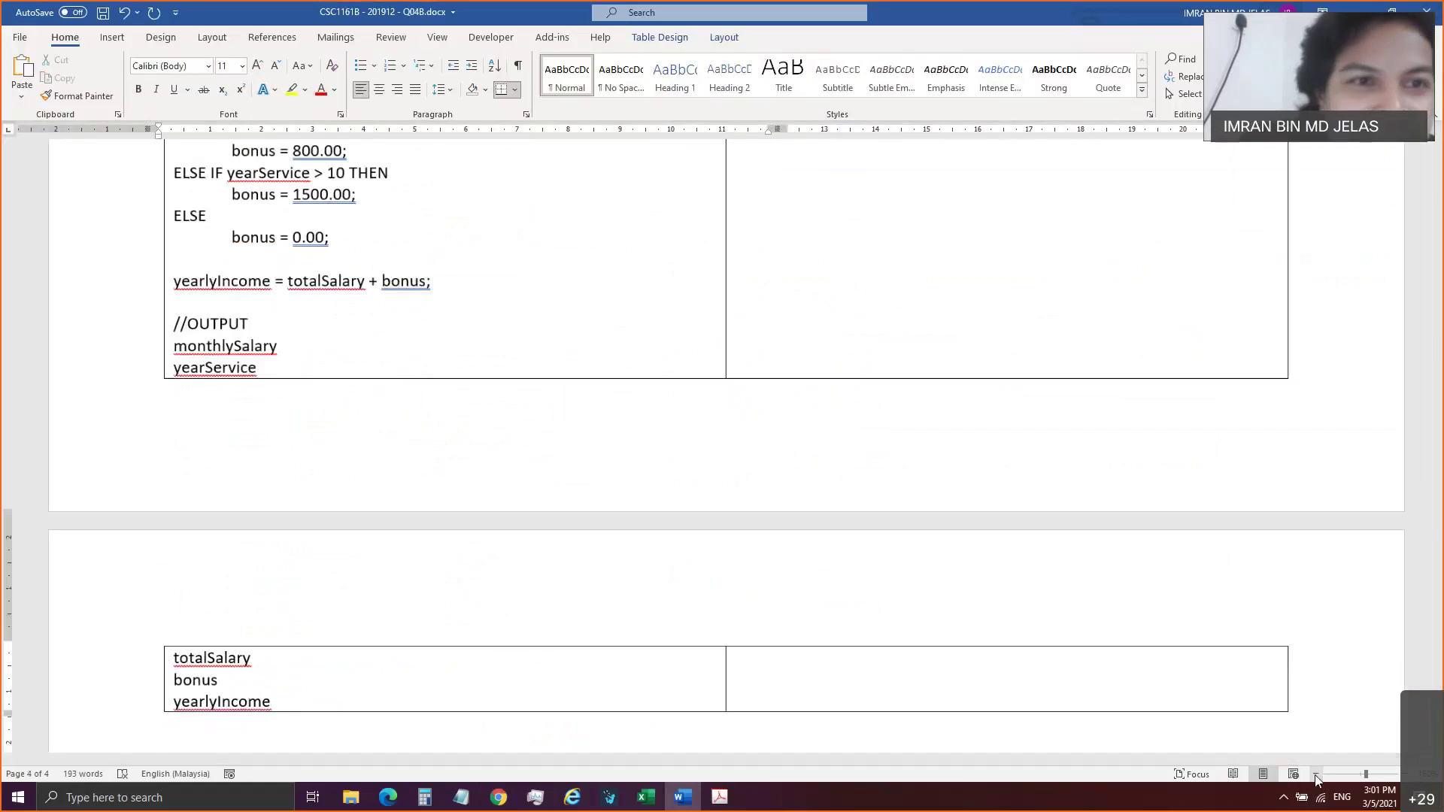
pyautogui.click(1315, 775)
pyautogui.click(1315, 774)
pyautogui.moveTo(1437, 578); pyautogui.dragTo(1437, 529)
pyautogui.scroll(-3, 955, 707)
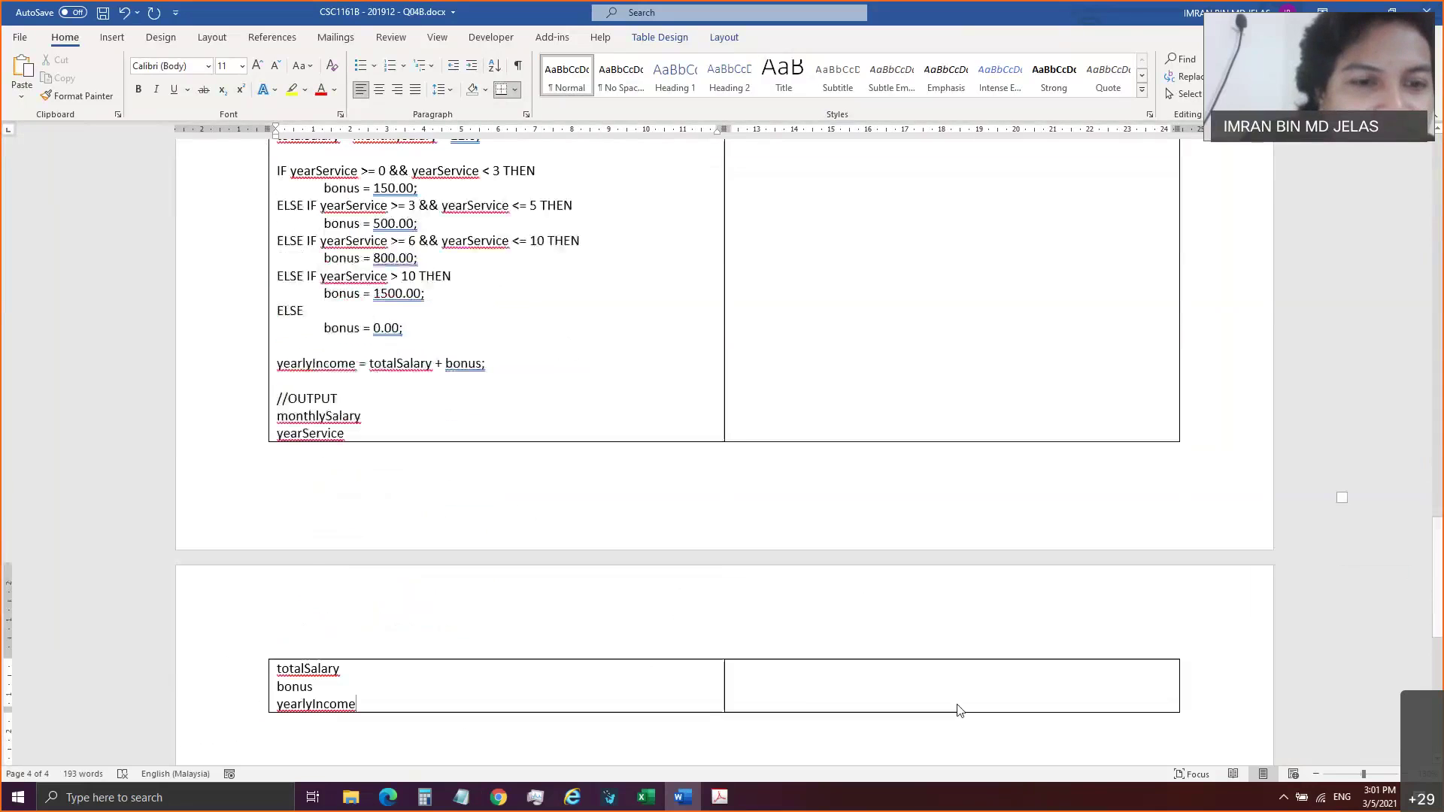
pyautogui.moveTo(373, 703); pyautogui.dragTo(279, 640)
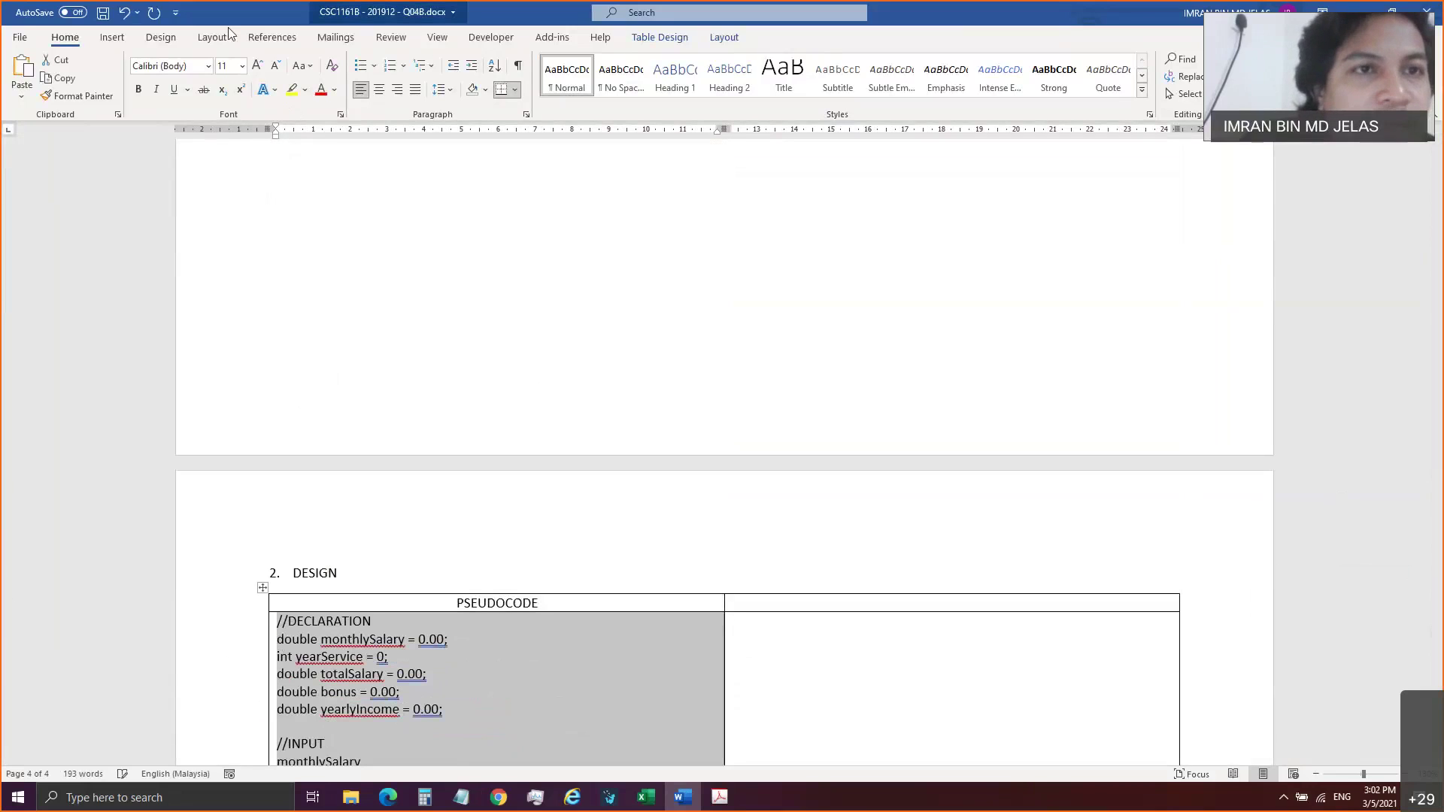
pyautogui.click(209, 66)
pyautogui.click(184, 181)
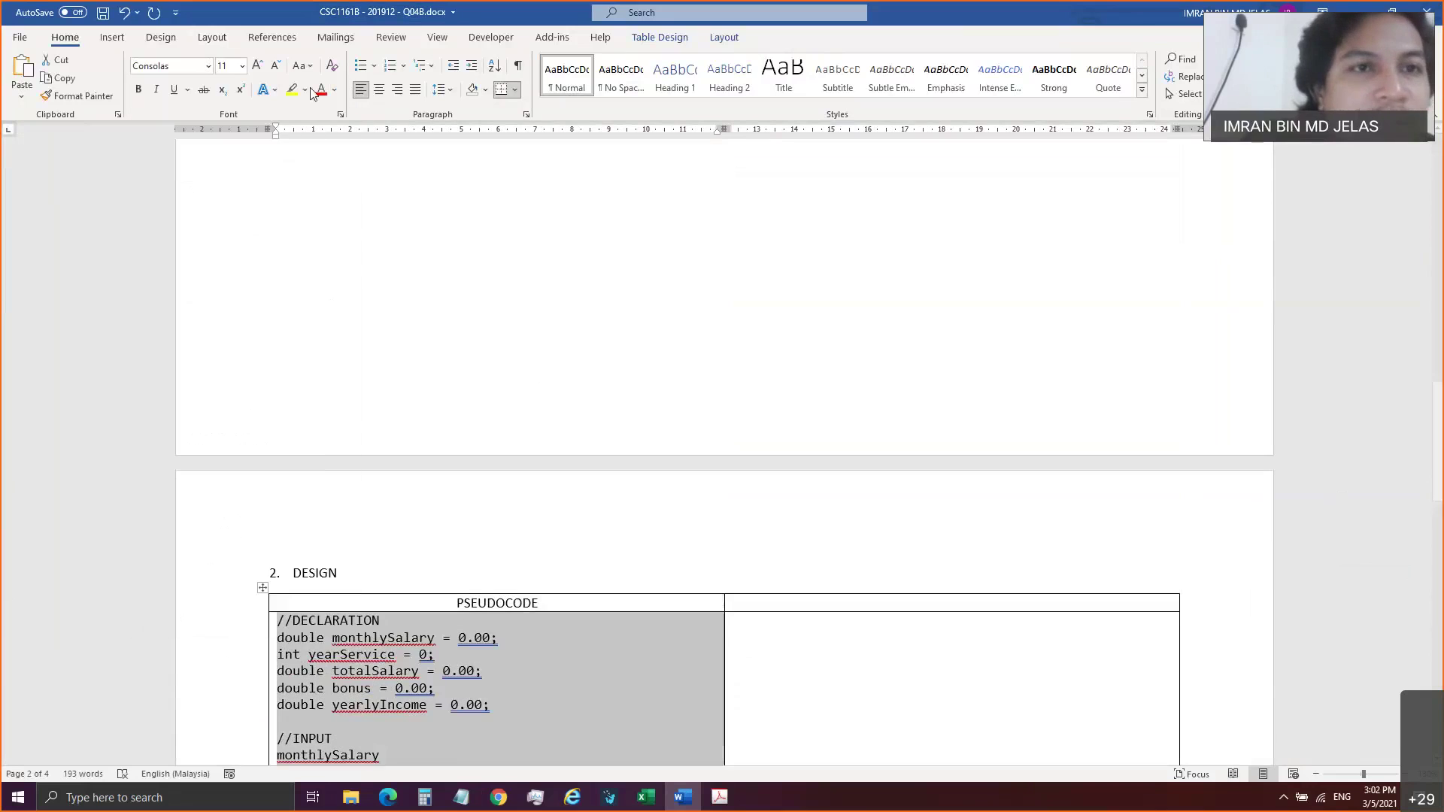
pyautogui.click(276, 67)
pyautogui.moveTo(1436, 576); pyautogui.dragTo(1438, 669)
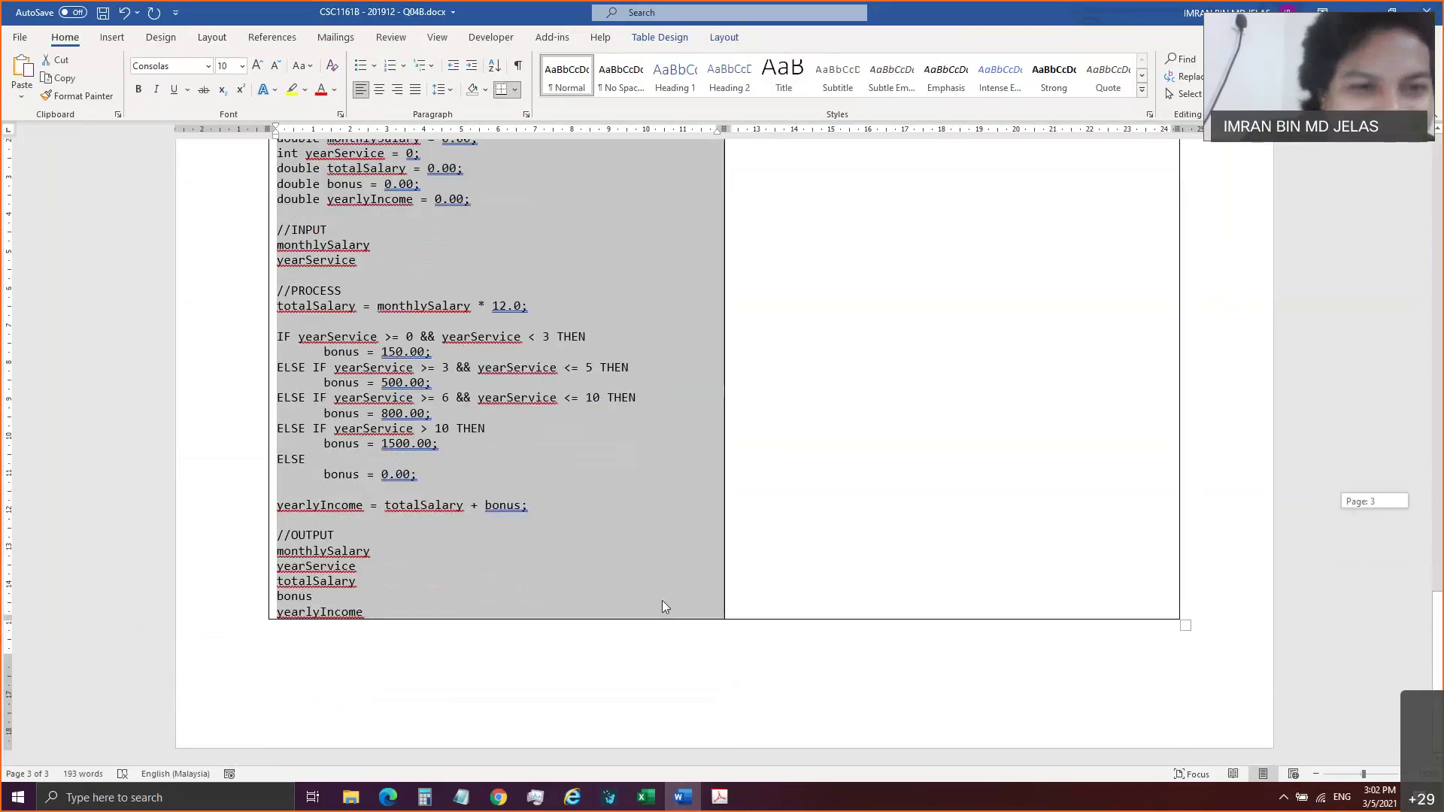
pyautogui.click(558, 593)
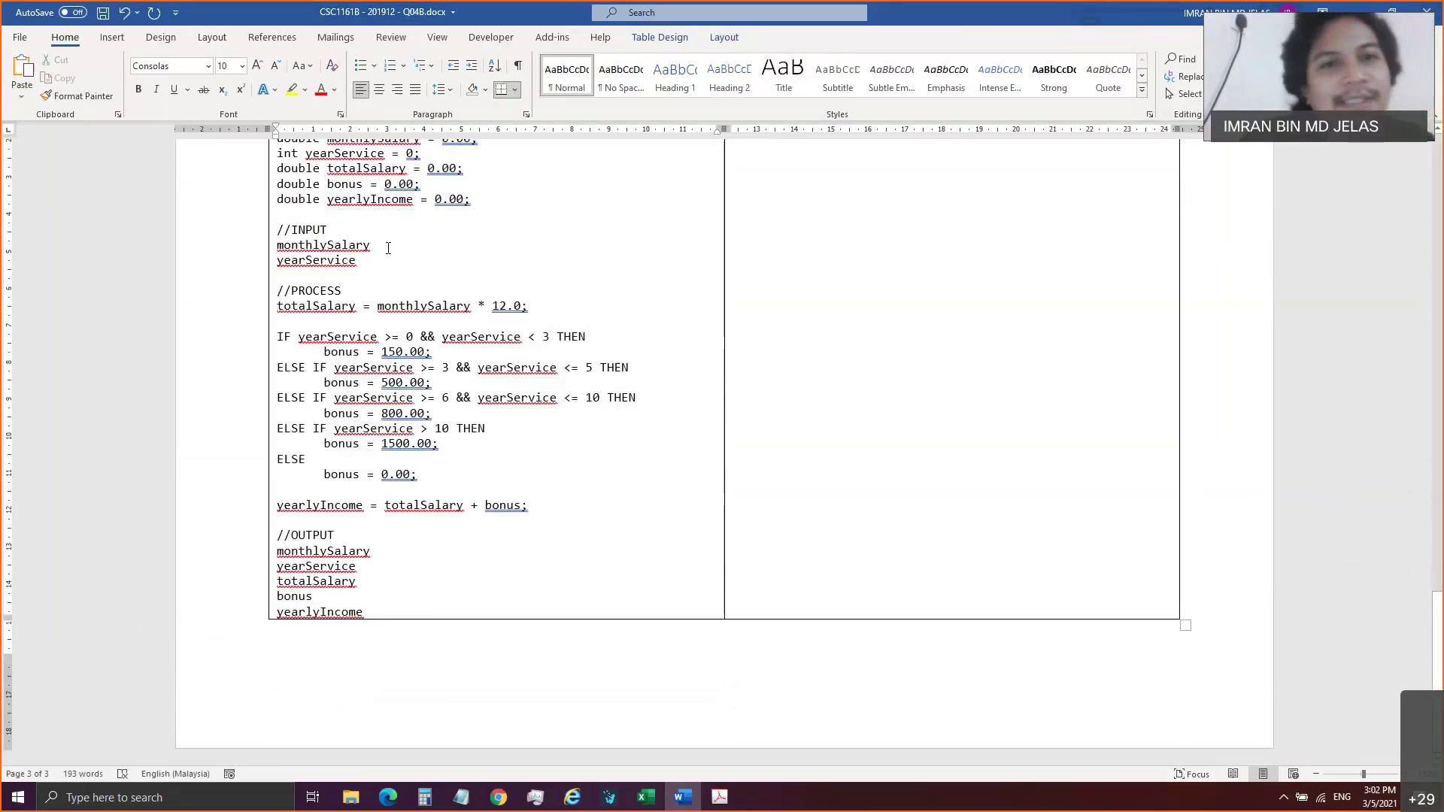
# Insert the keyword GET before monthlySalary and yearService under the pseudocode's //INPUT heading.
pyautogui.click(281, 251)
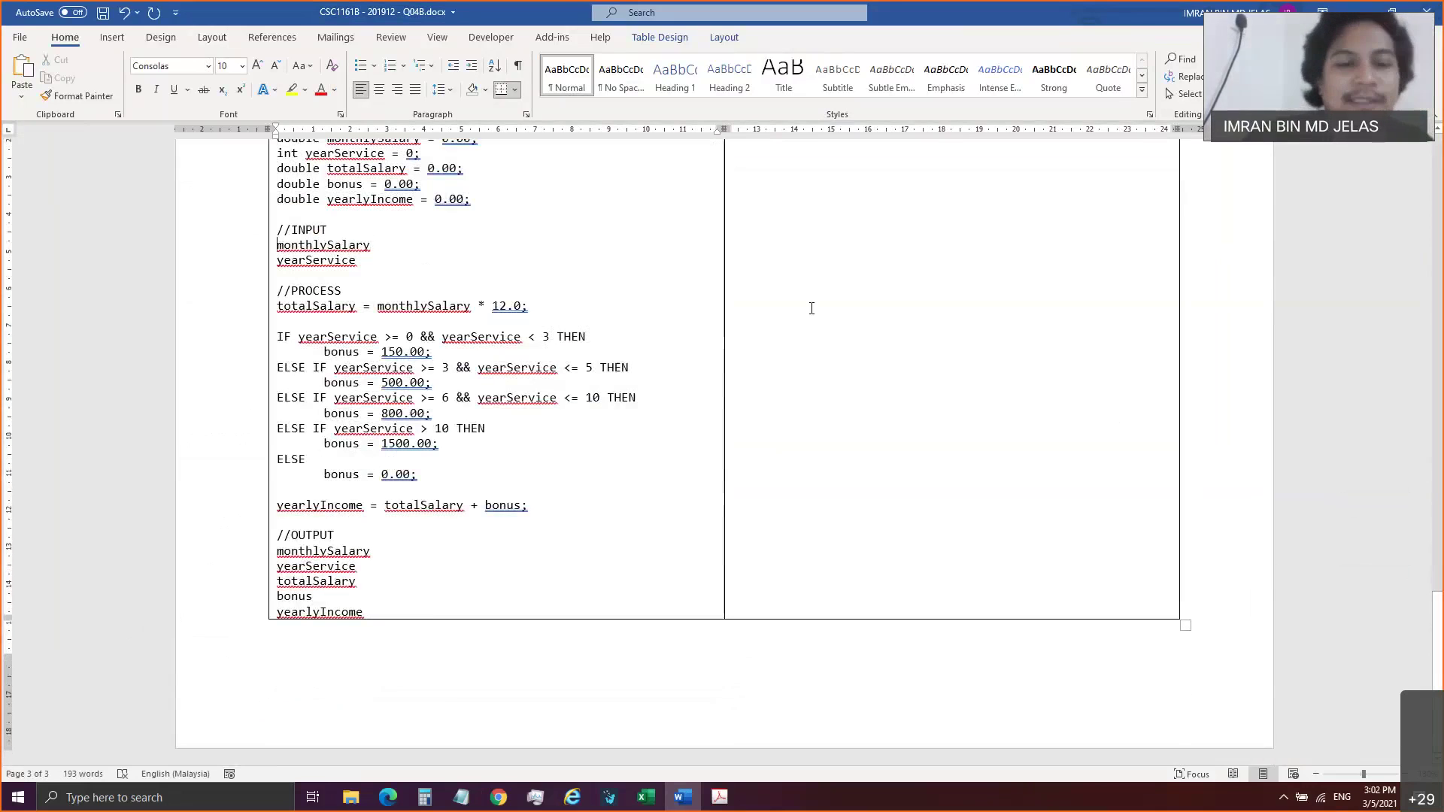
pyautogui.write('GET')
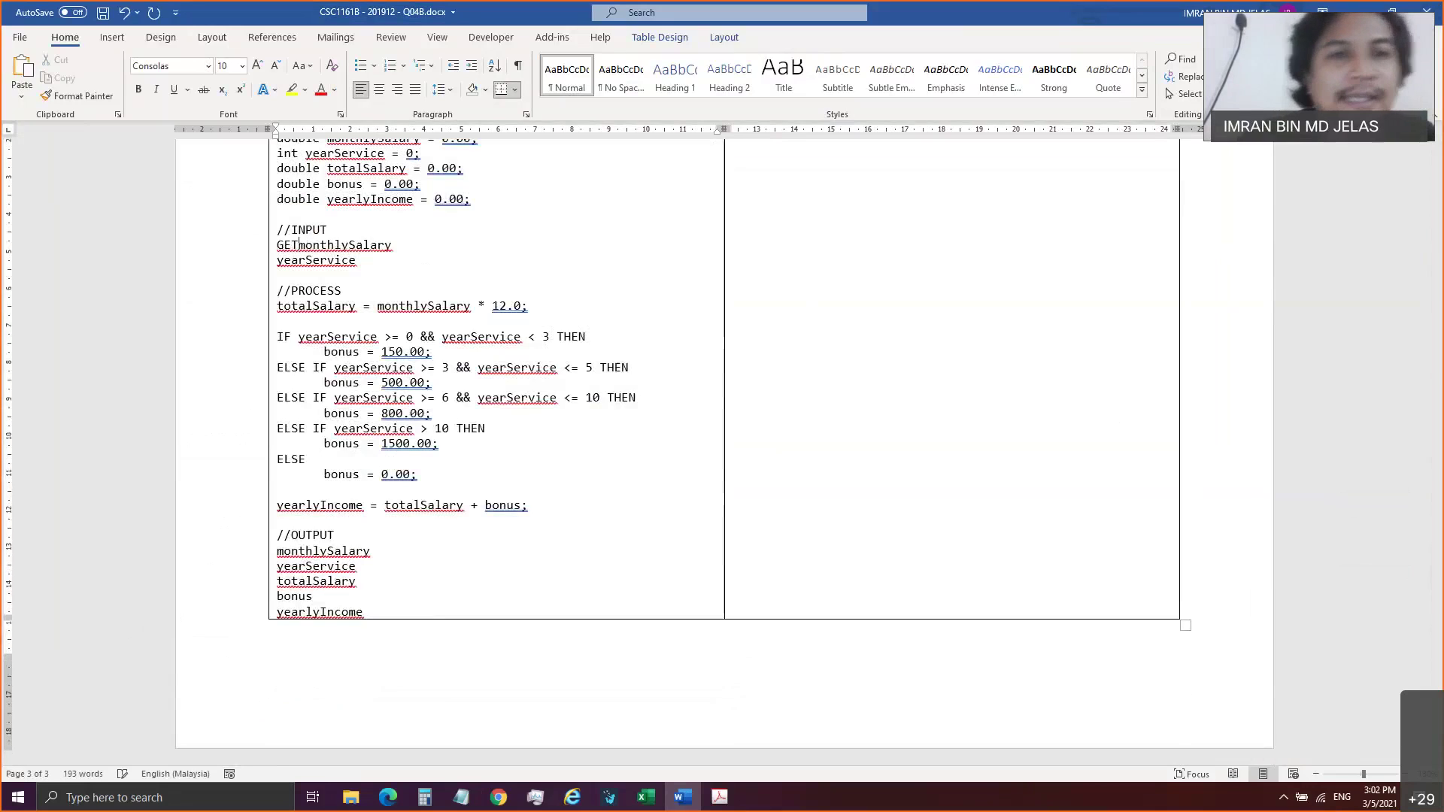
pyautogui.click(306, 260)
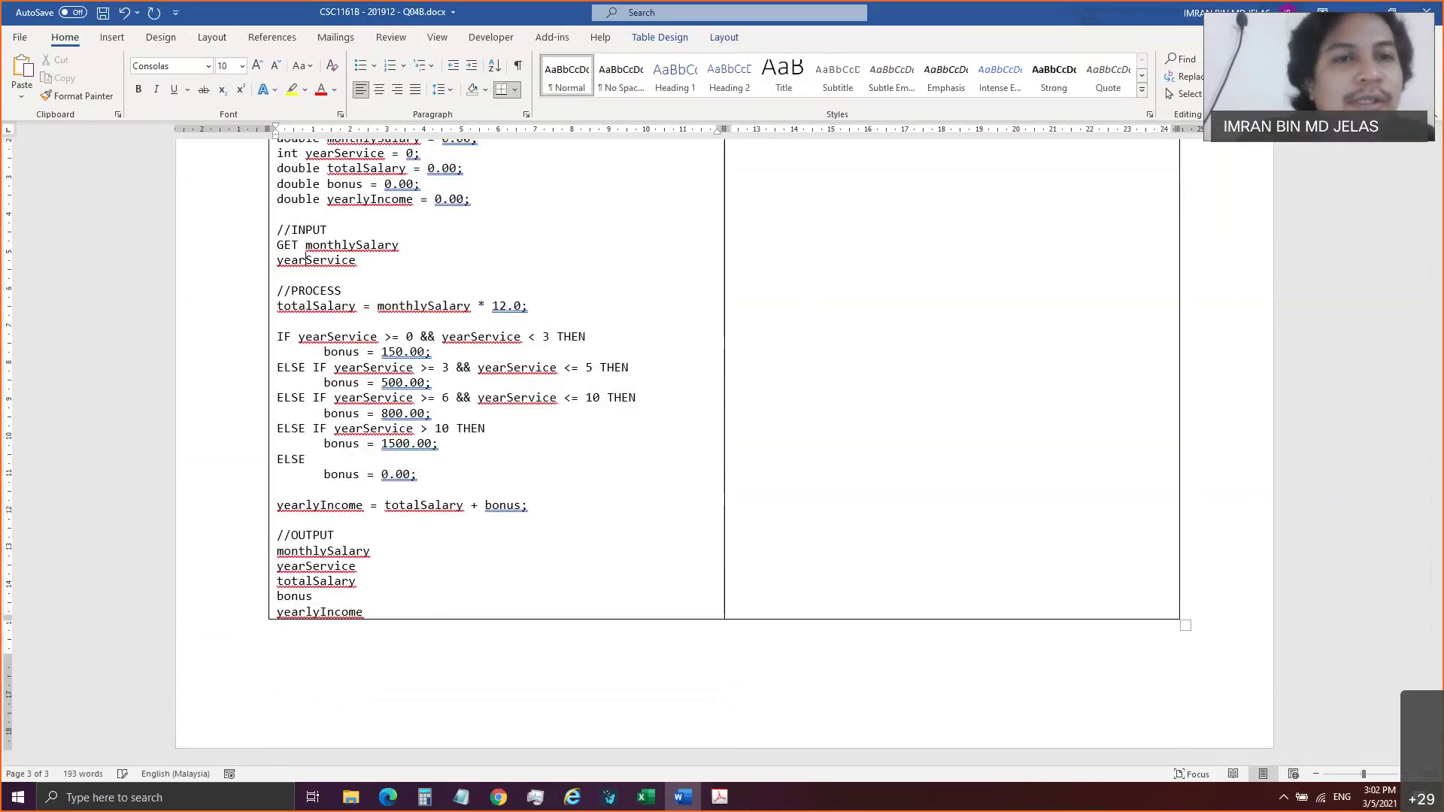
pyautogui.click(277, 260)
pyautogui.write('GET')
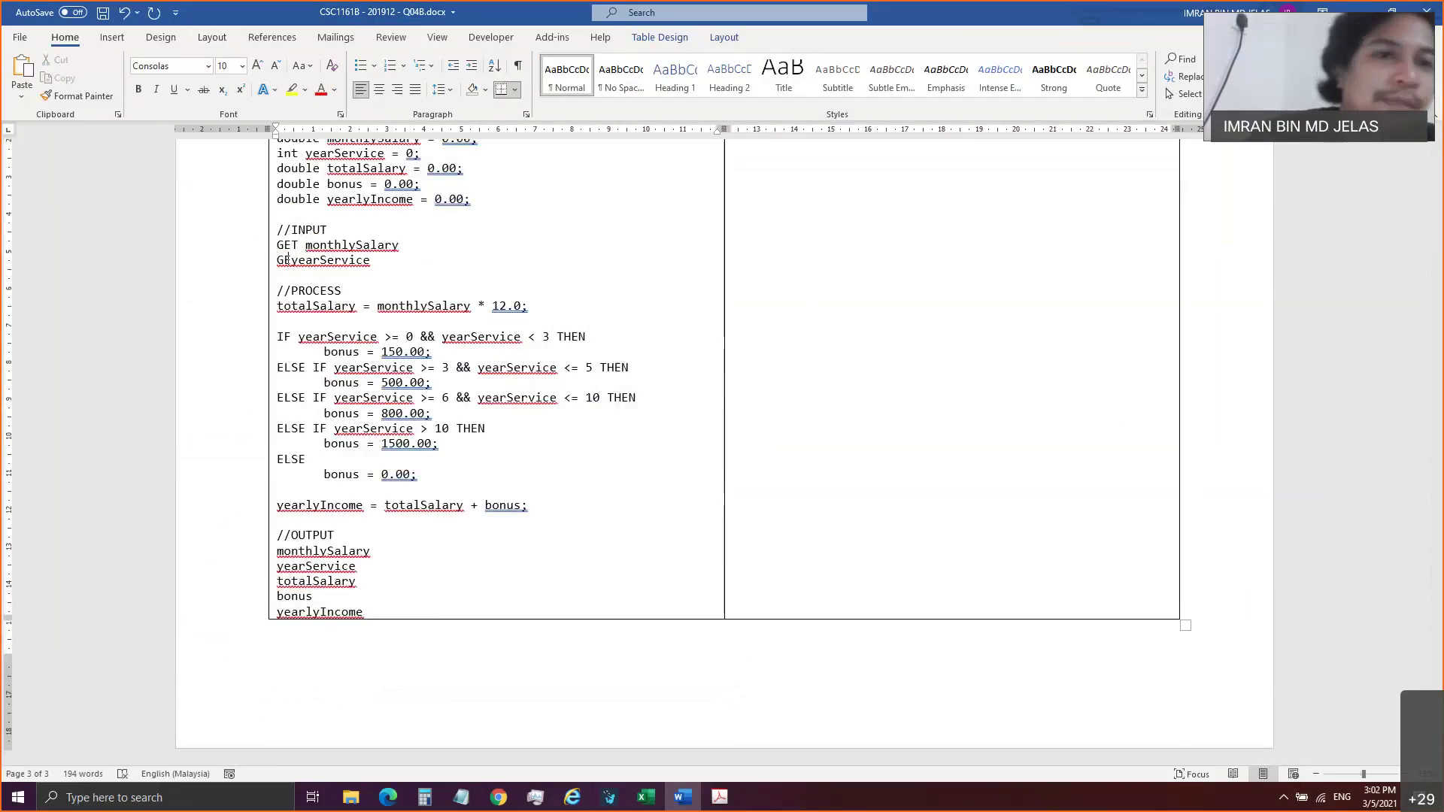
# Make both GET keywords under //INPUT bold and red.
pyautogui.hotkey('shift', 'Home')
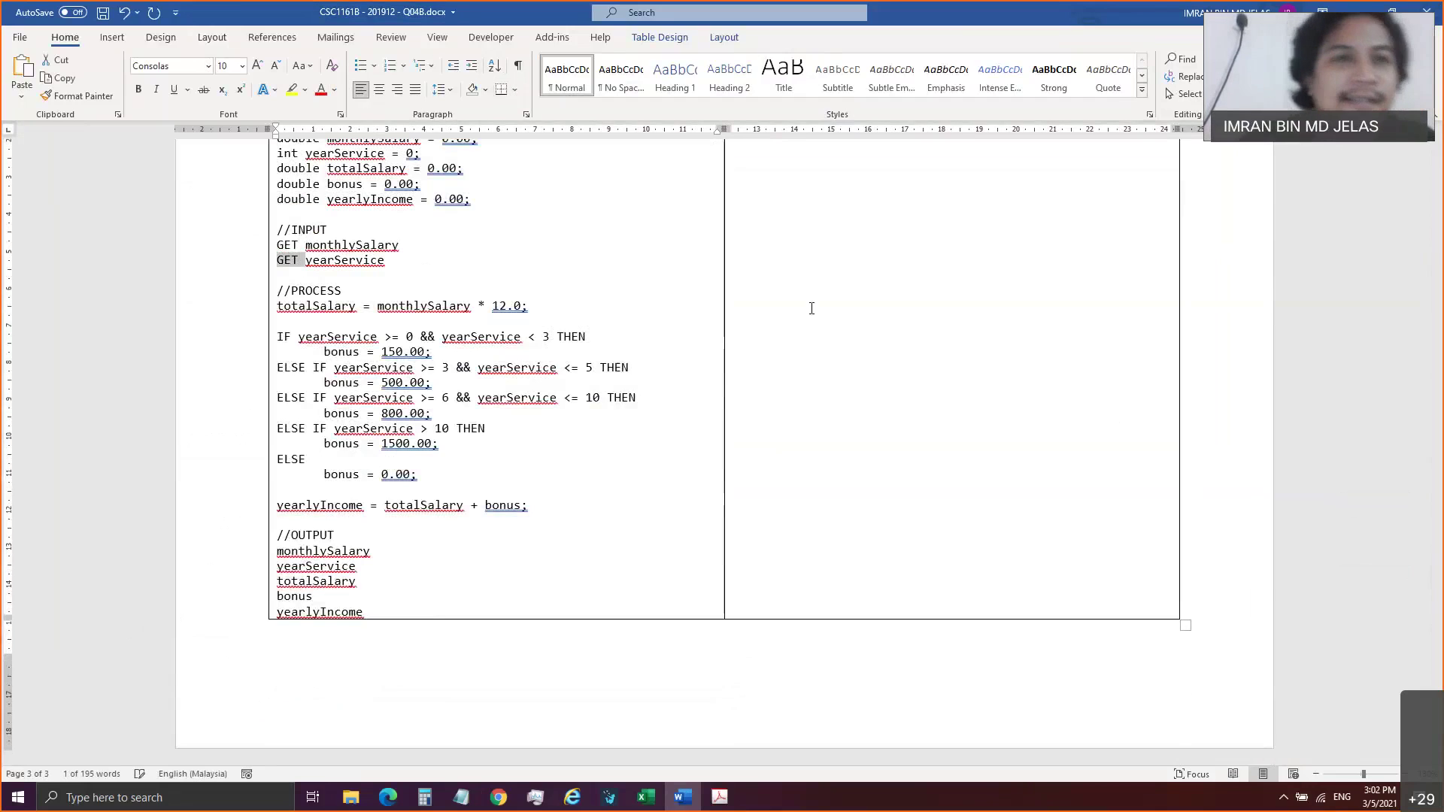
pyautogui.click(321, 89)
pyautogui.hotkey('ctrl', 'b')
pyautogui.doubleClick(289, 245)
pyautogui.hotkey('ctrl', 'b')
pyautogui.click(501, 265)
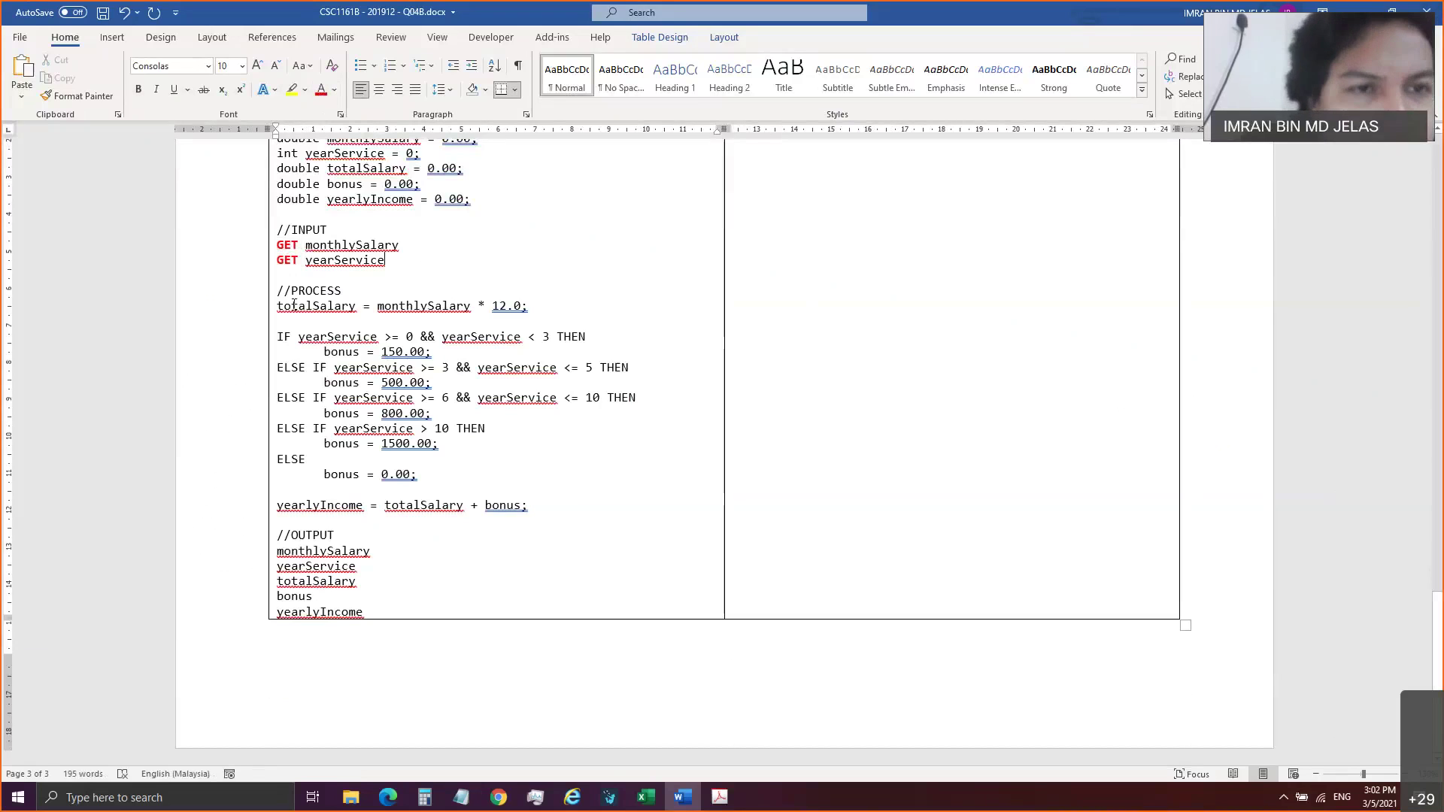
# Insert the keyword DISPLAY before monthlySalary under //OUTPUT, copy it, and make it bold and red.
pyautogui.click(278, 553)
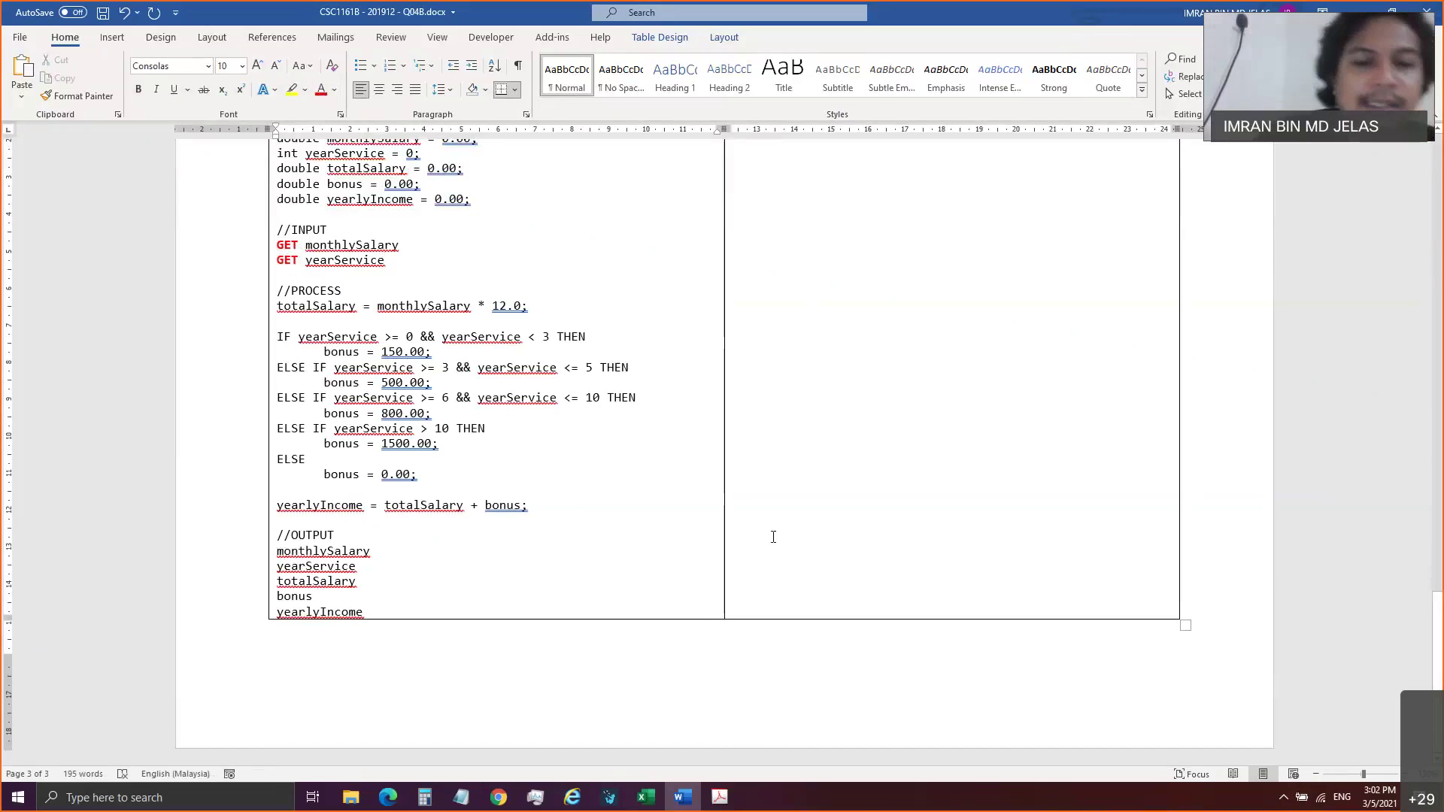
pyautogui.write('d')
pyautogui.press('BackSpace')
pyautogui.write('DISPLAY')
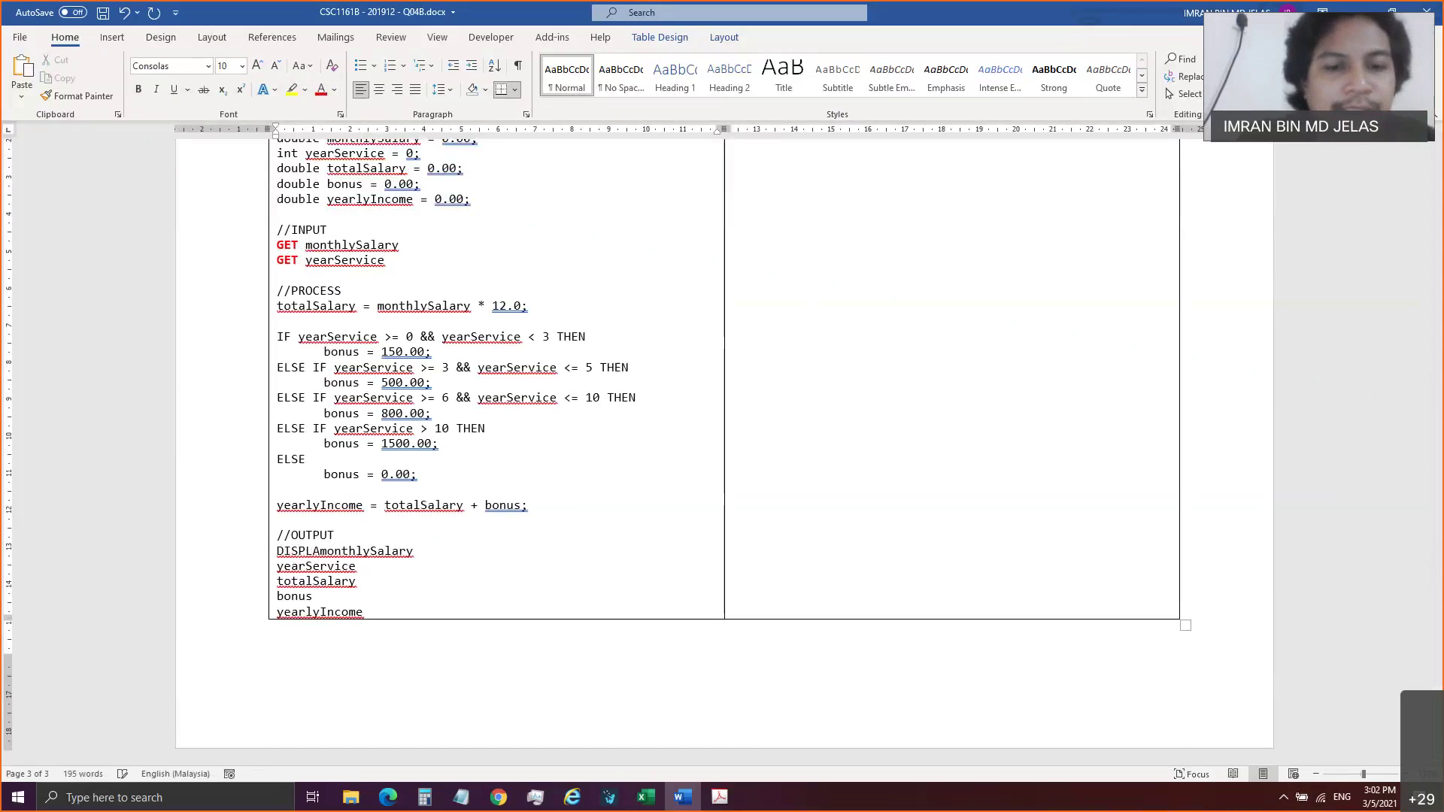
pyautogui.hotkey('ctrl', 'shift', 'Left')
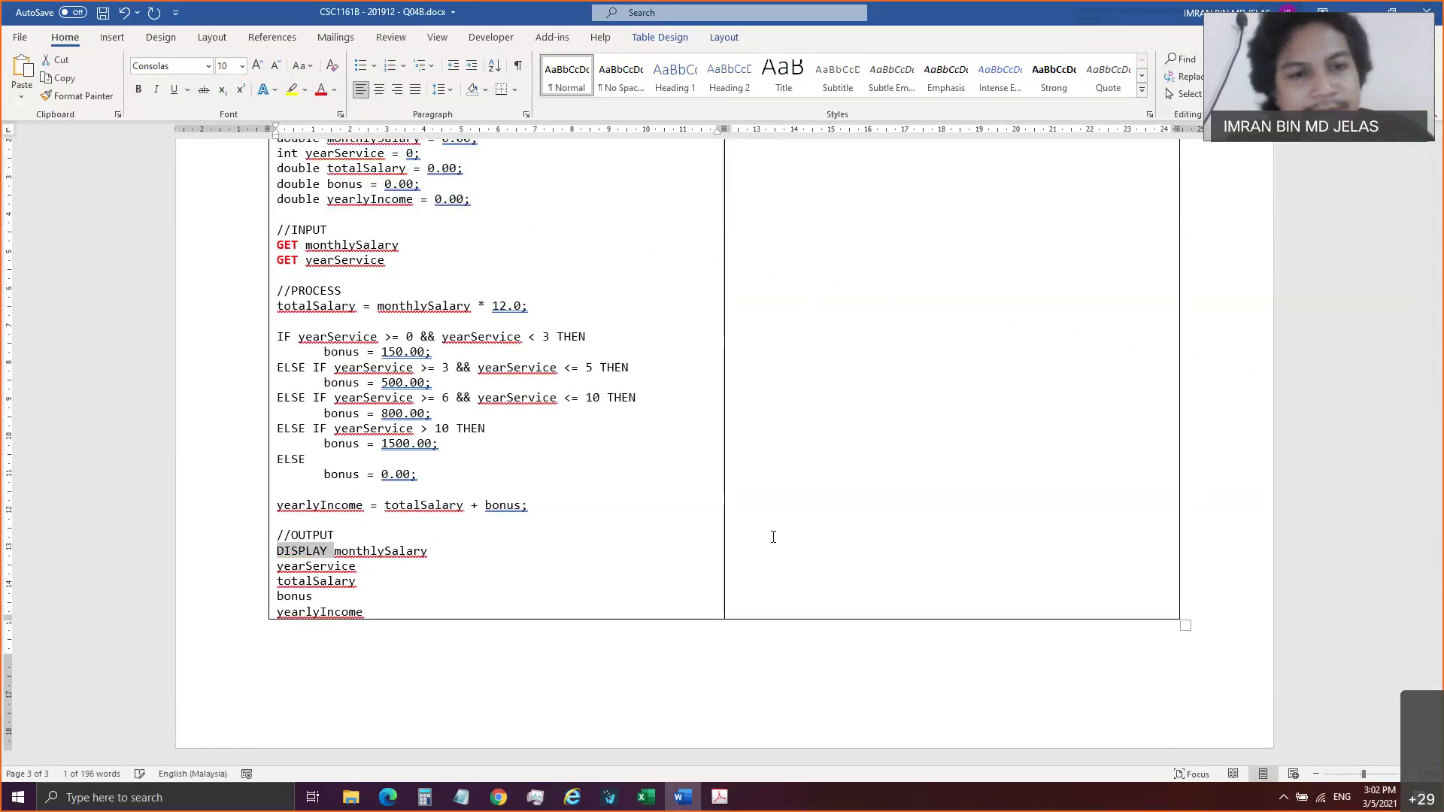
pyautogui.press('Down')
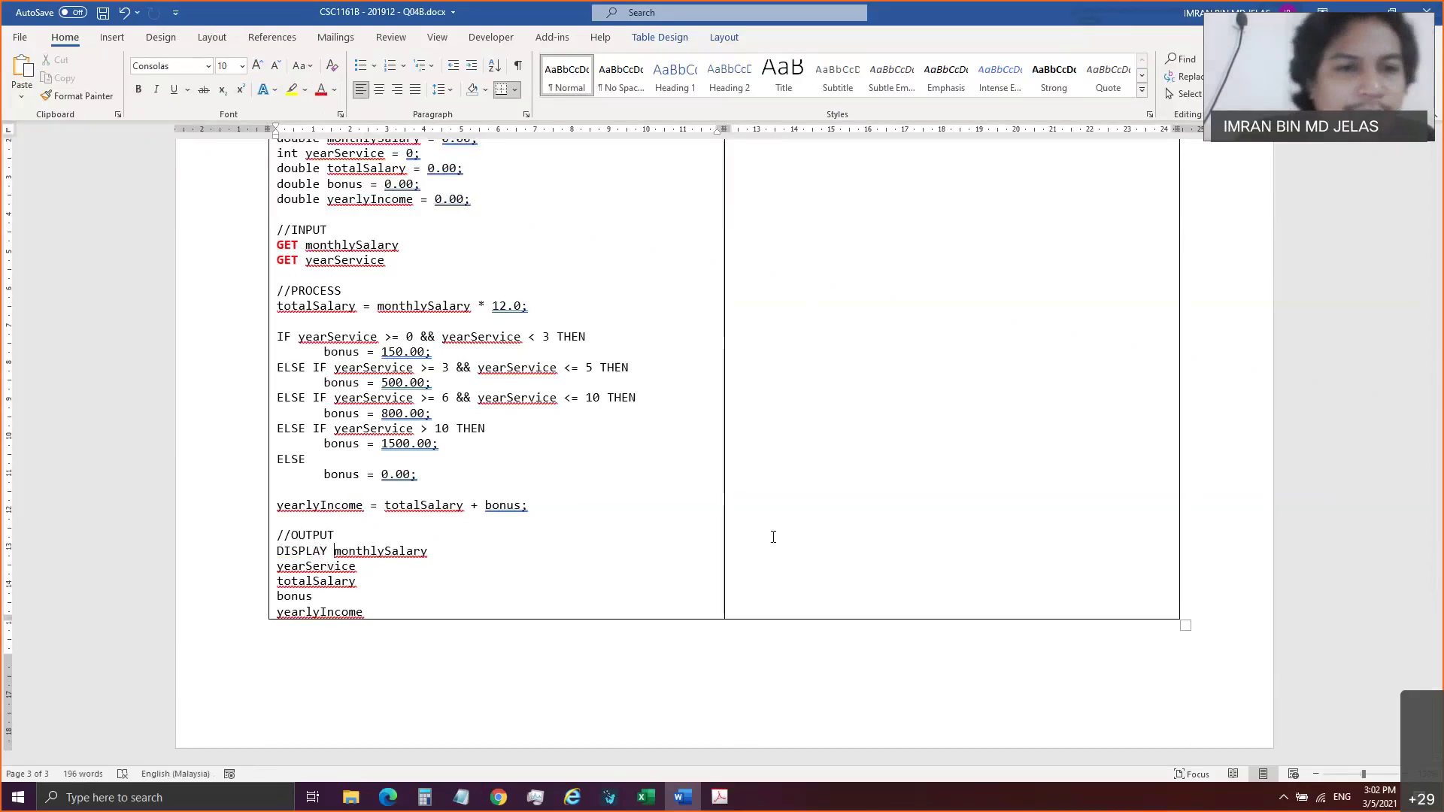
pyautogui.hotkey('ctrl', 'z')
pyautogui.hotkey('ctrl', 'c')
pyautogui.click(320, 88)
pyautogui.click(138, 89)
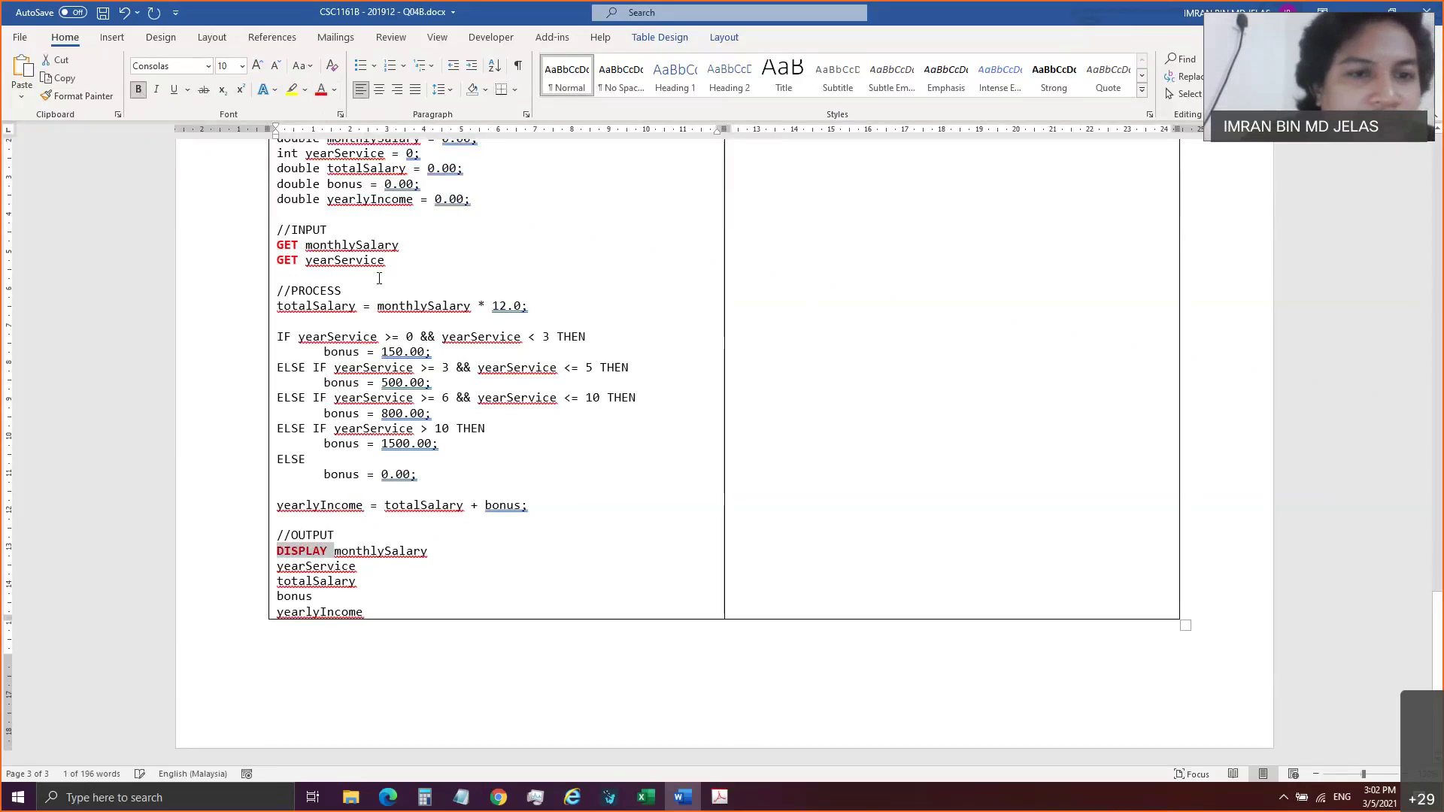
# Paste the red bold DISPLAY keyword before yearService, totalSalary, bonus and yearlyIncome under //OUTPUT.
pyautogui.click(288, 567)
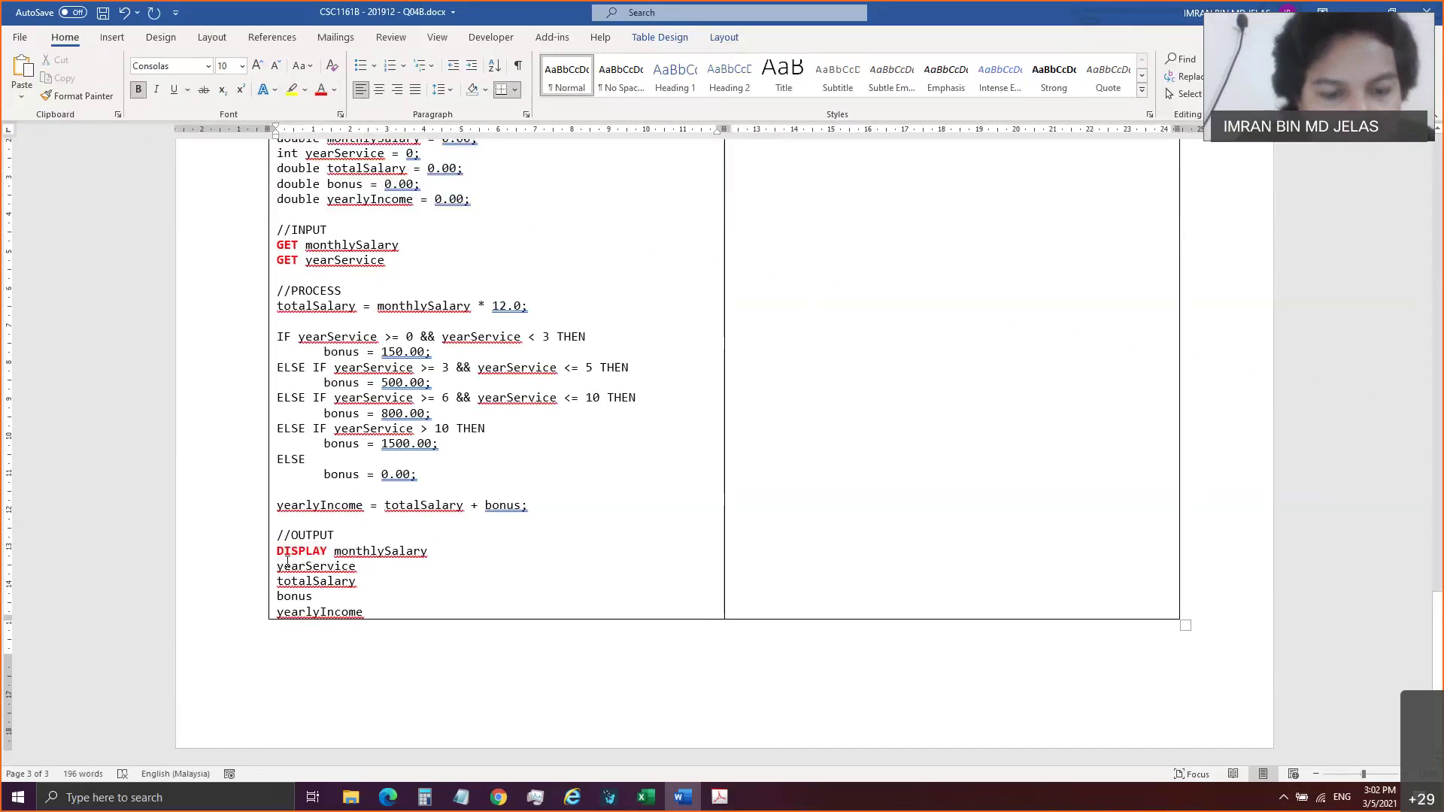
pyautogui.hotkey('ctrl', 'v')
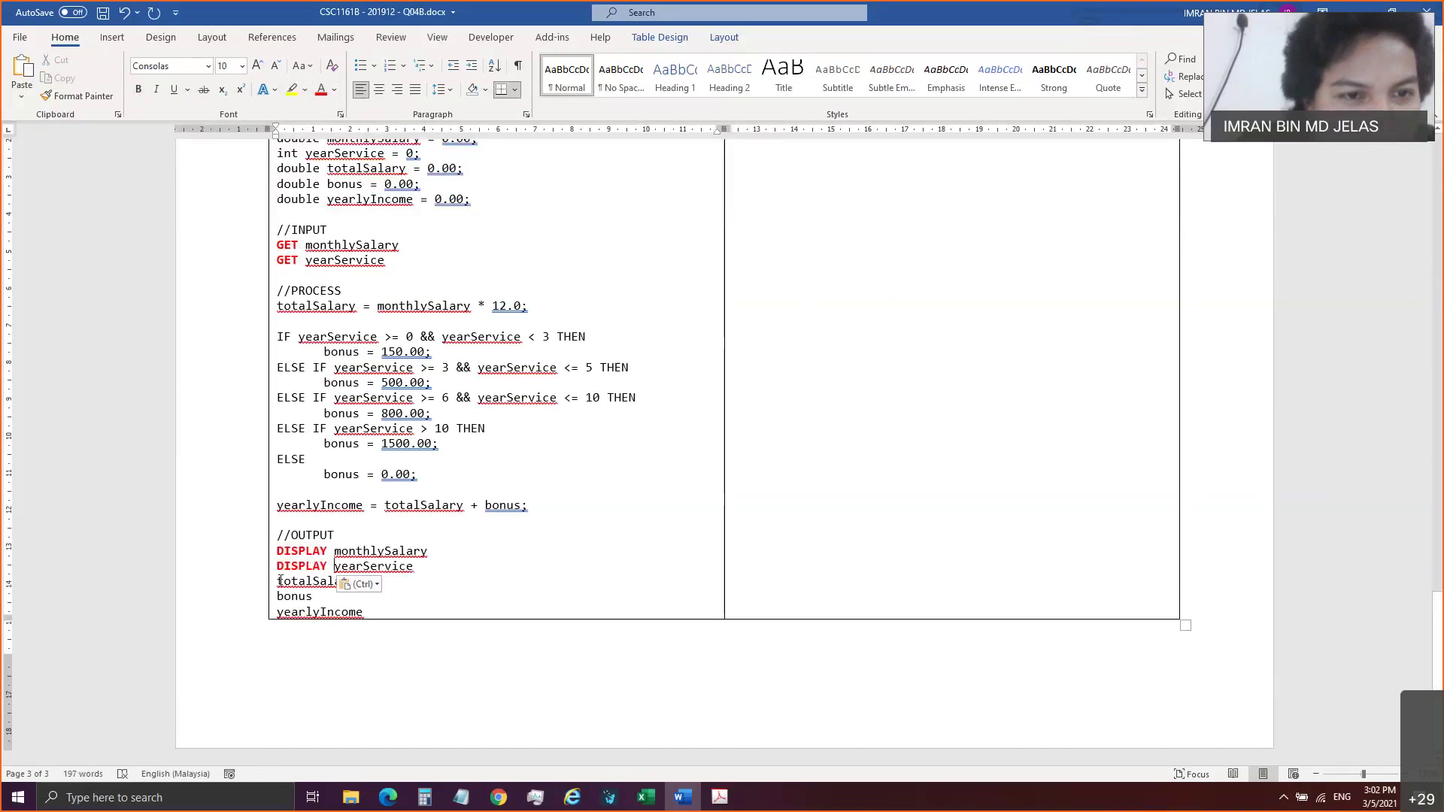
pyautogui.click(277, 580)
pyautogui.hotkey('ctrl', 'v')
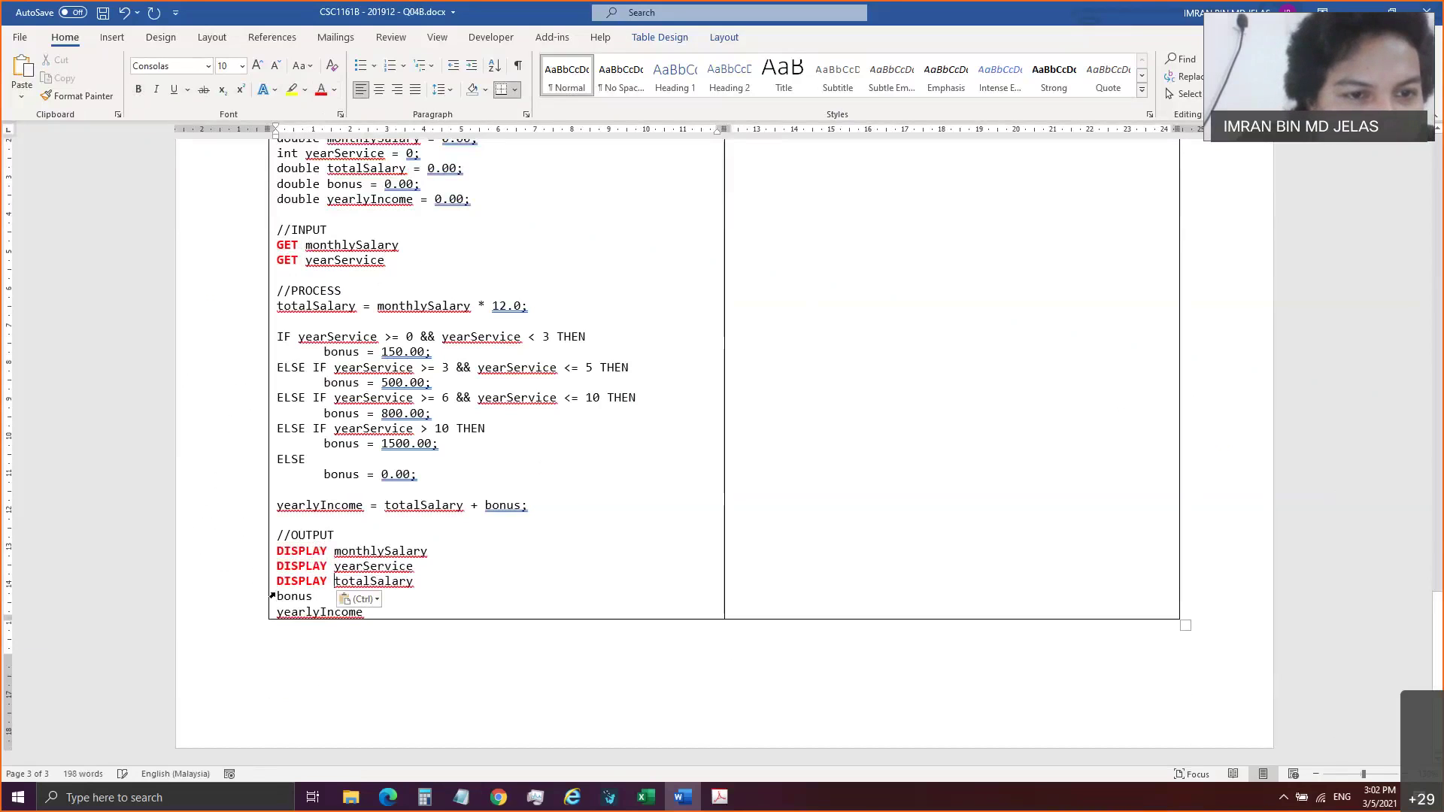
pyautogui.click(277, 596)
pyautogui.hotkey('ctrl', 'v')
pyautogui.click(275, 611)
pyautogui.hotkey('ctrl', 'v')
# Make the //OUTPUT, //PROCESS, //INPUT and //DECLARATION headings of the pseudocode bold.
pyautogui.click(266, 532)
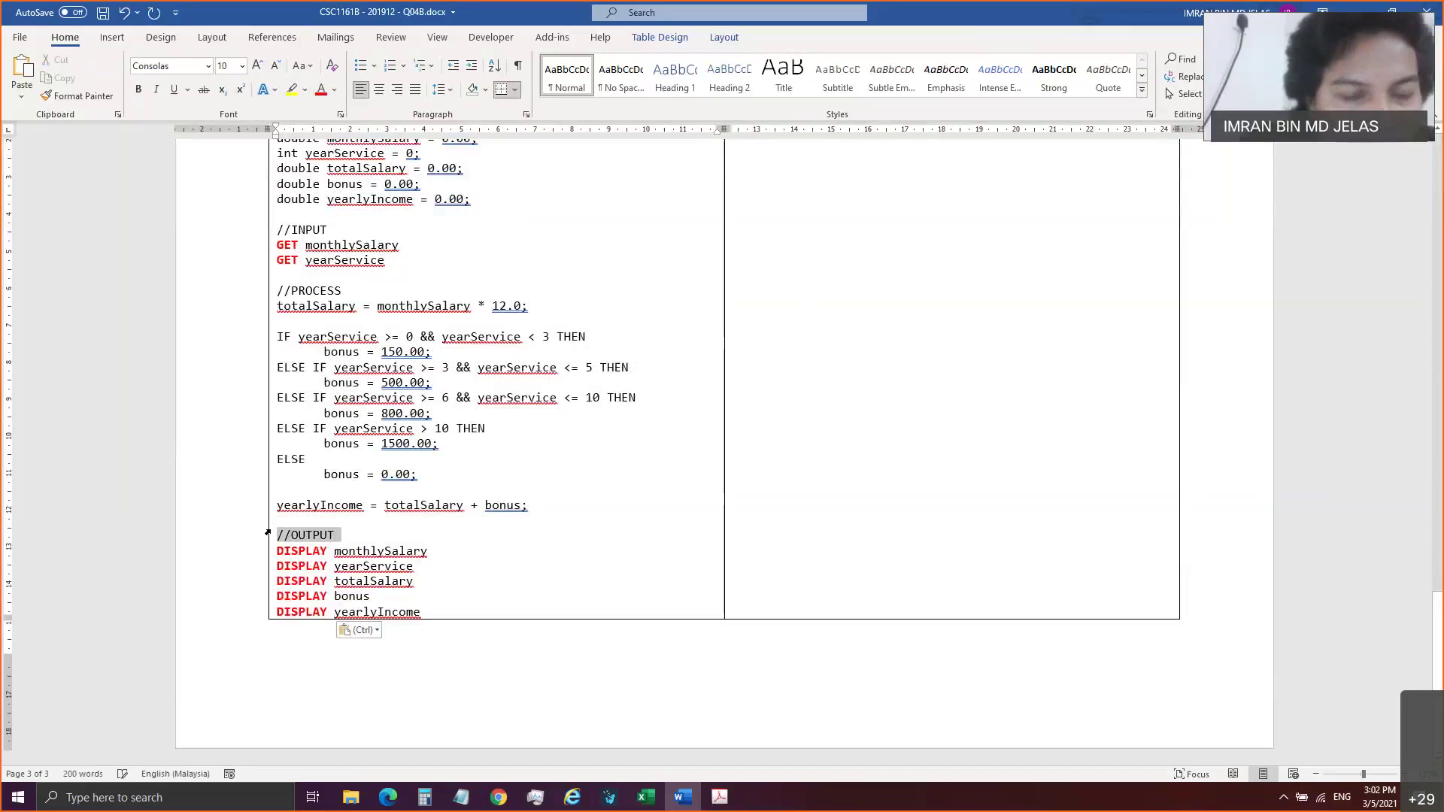
pyautogui.hotkey('ctrl', 'b')
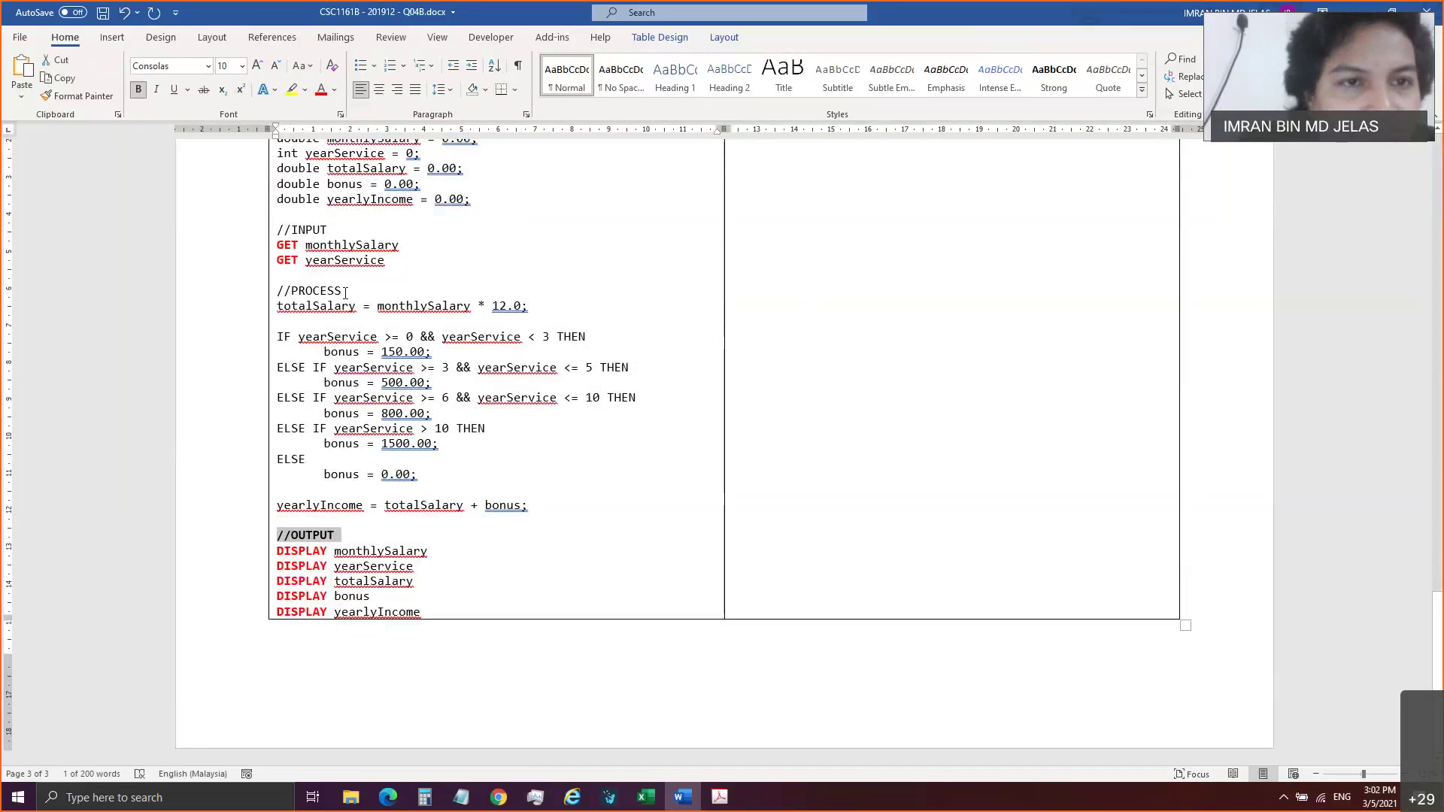
pyautogui.moveTo(345, 292); pyautogui.dragTo(275, 291)
pyautogui.hotkey('ctrl', 'b')
pyautogui.moveTo(327, 230); pyautogui.dragTo(275, 230)
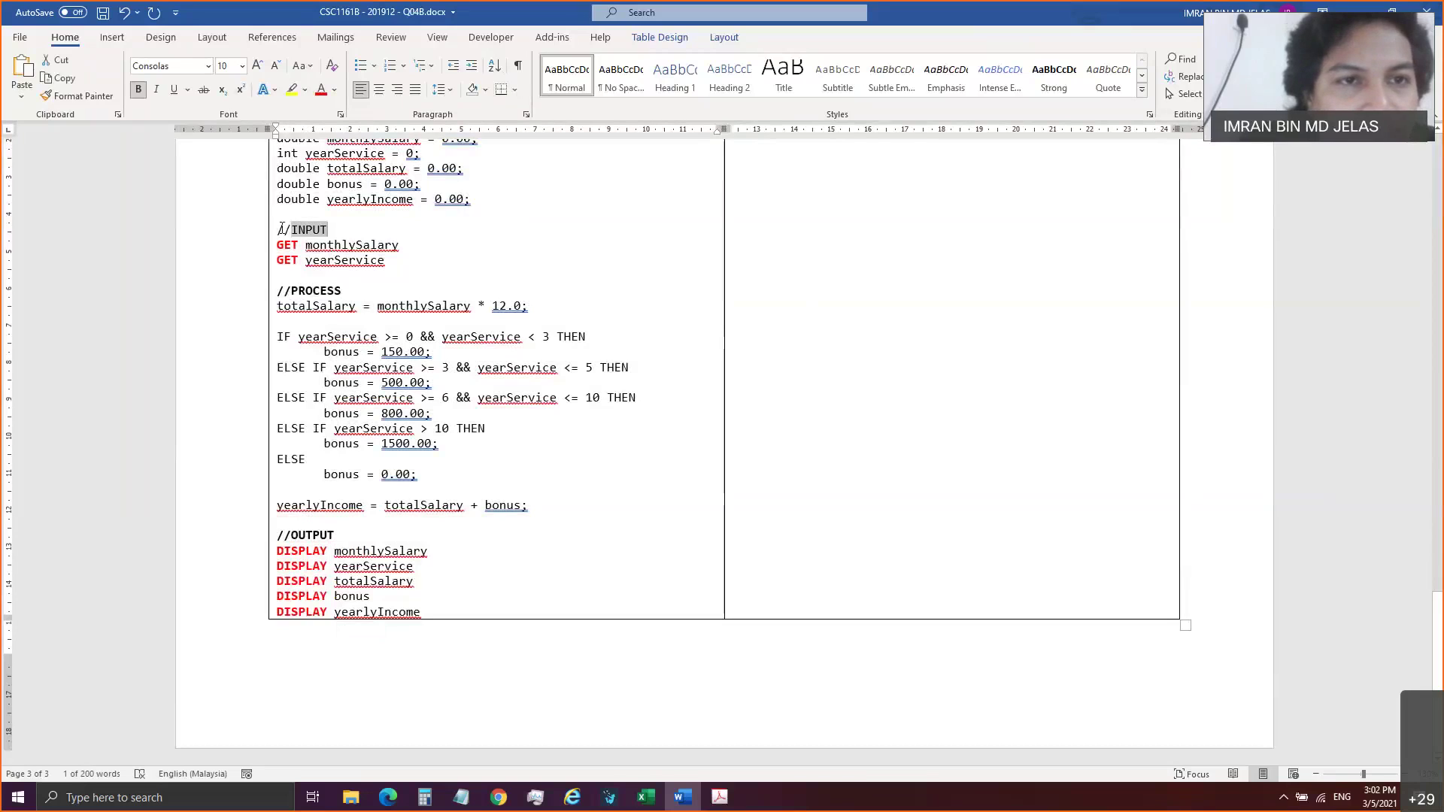
pyautogui.click(272, 232)
pyautogui.click(272, 233)
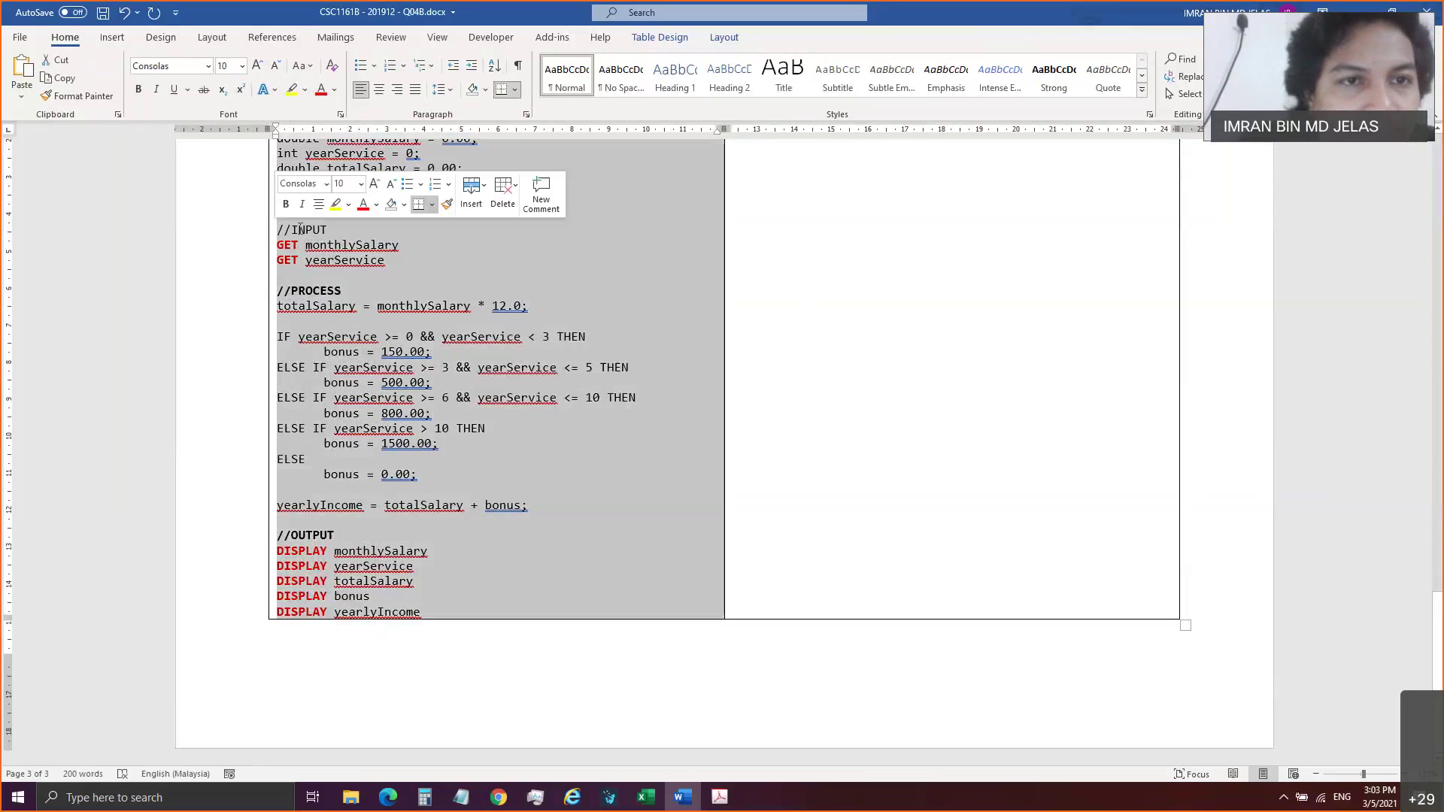
pyautogui.tripleClick(300, 228)
pyautogui.hotkey('ctrl', 'b')
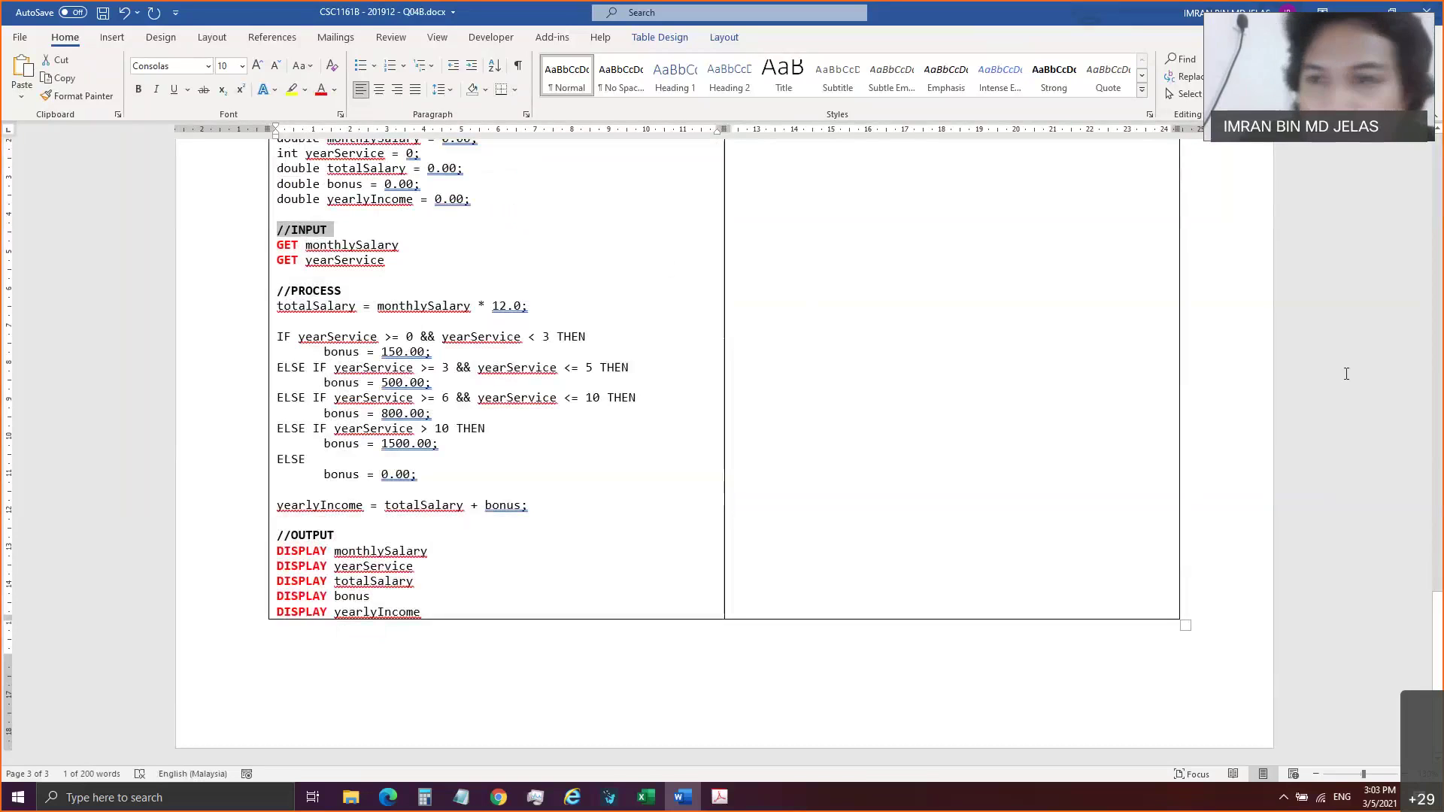
pyautogui.moveTo(1437, 636); pyautogui.dragTo(1441, 586)
pyautogui.moveTo(373, 299); pyautogui.dragTo(275, 300)
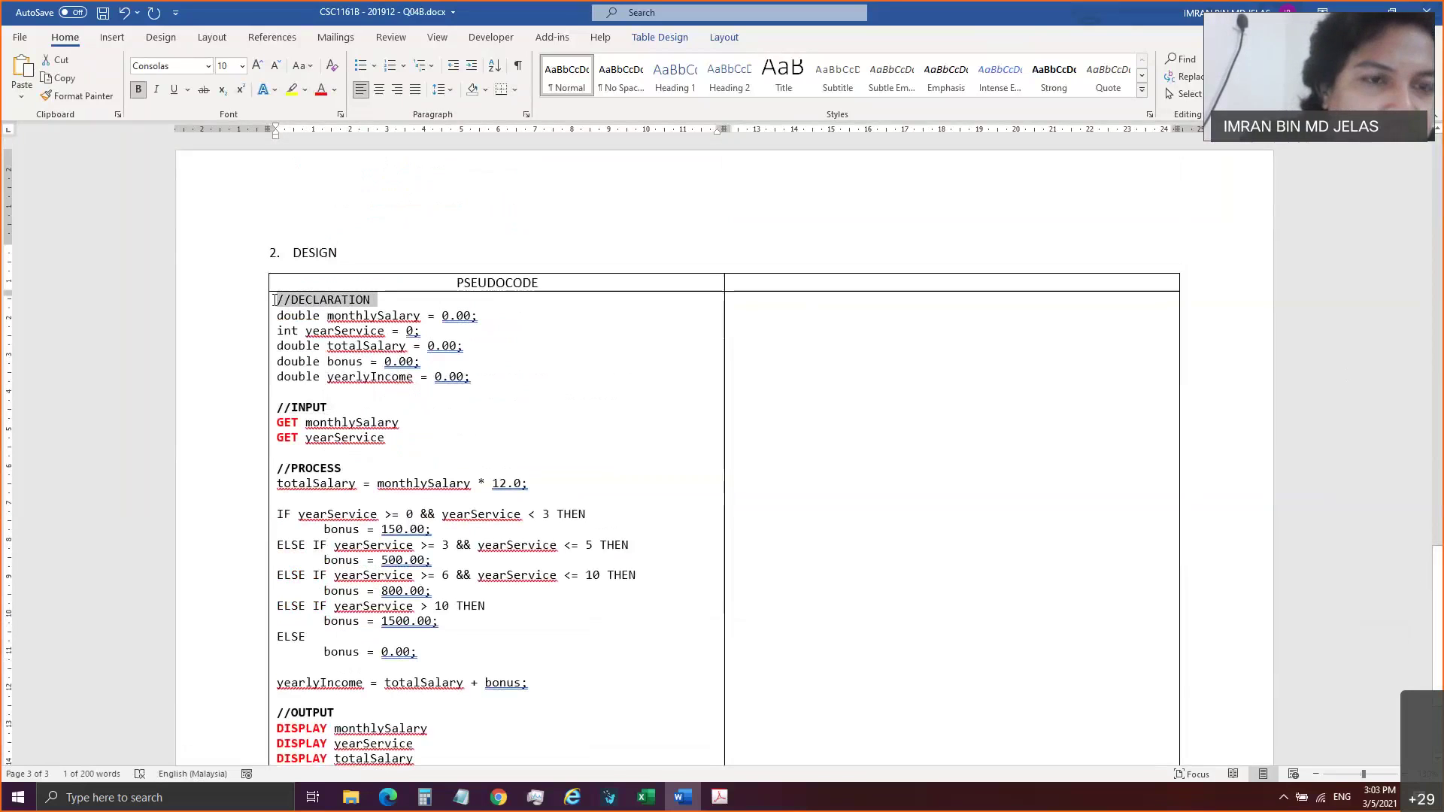
pyautogui.hotkey('ctrl', 'b')
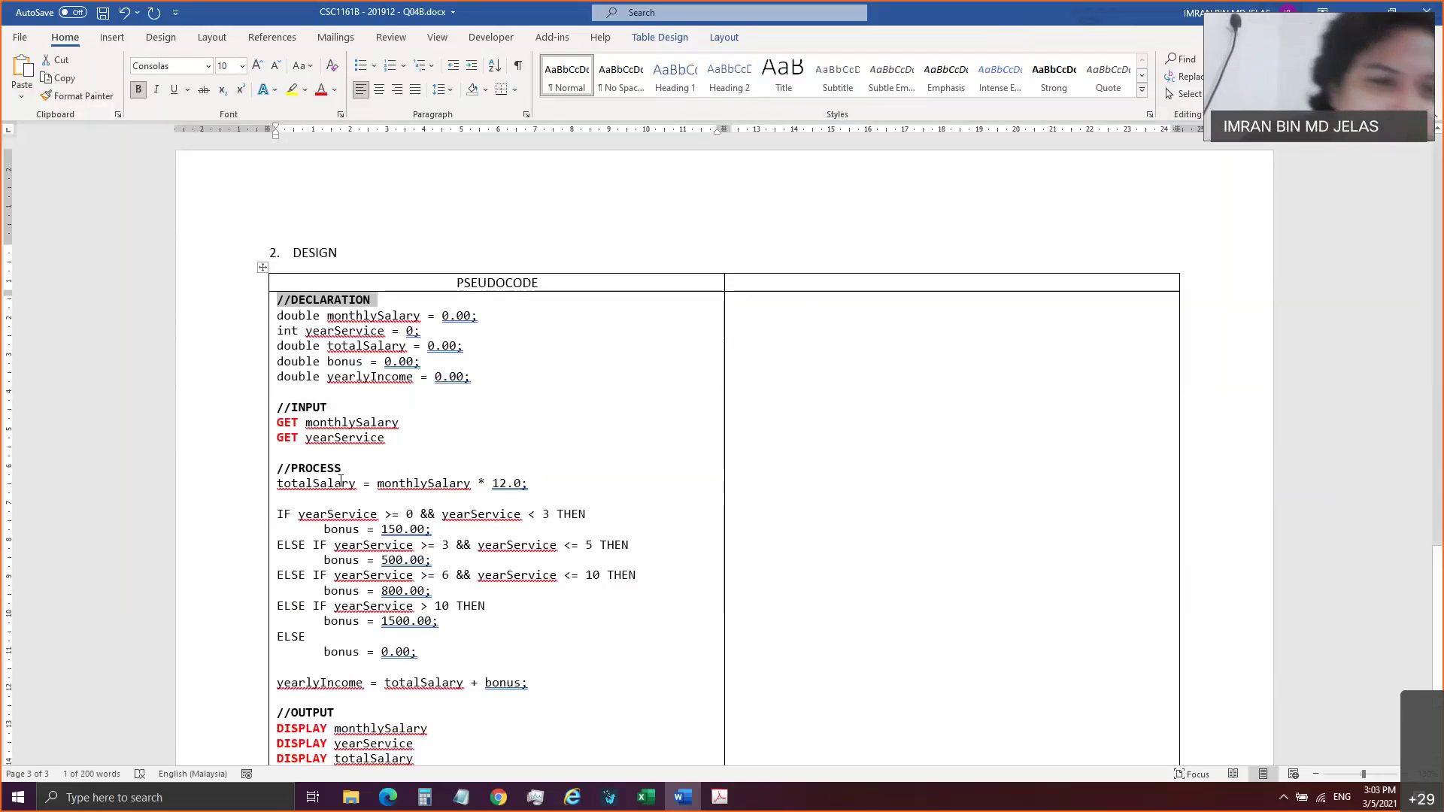
# Make all the IF, ELSE IF, ELSE and THEN keywords in the pseudocode's //PROCESS section bold and red.
pyautogui.doubleClick(286, 513)
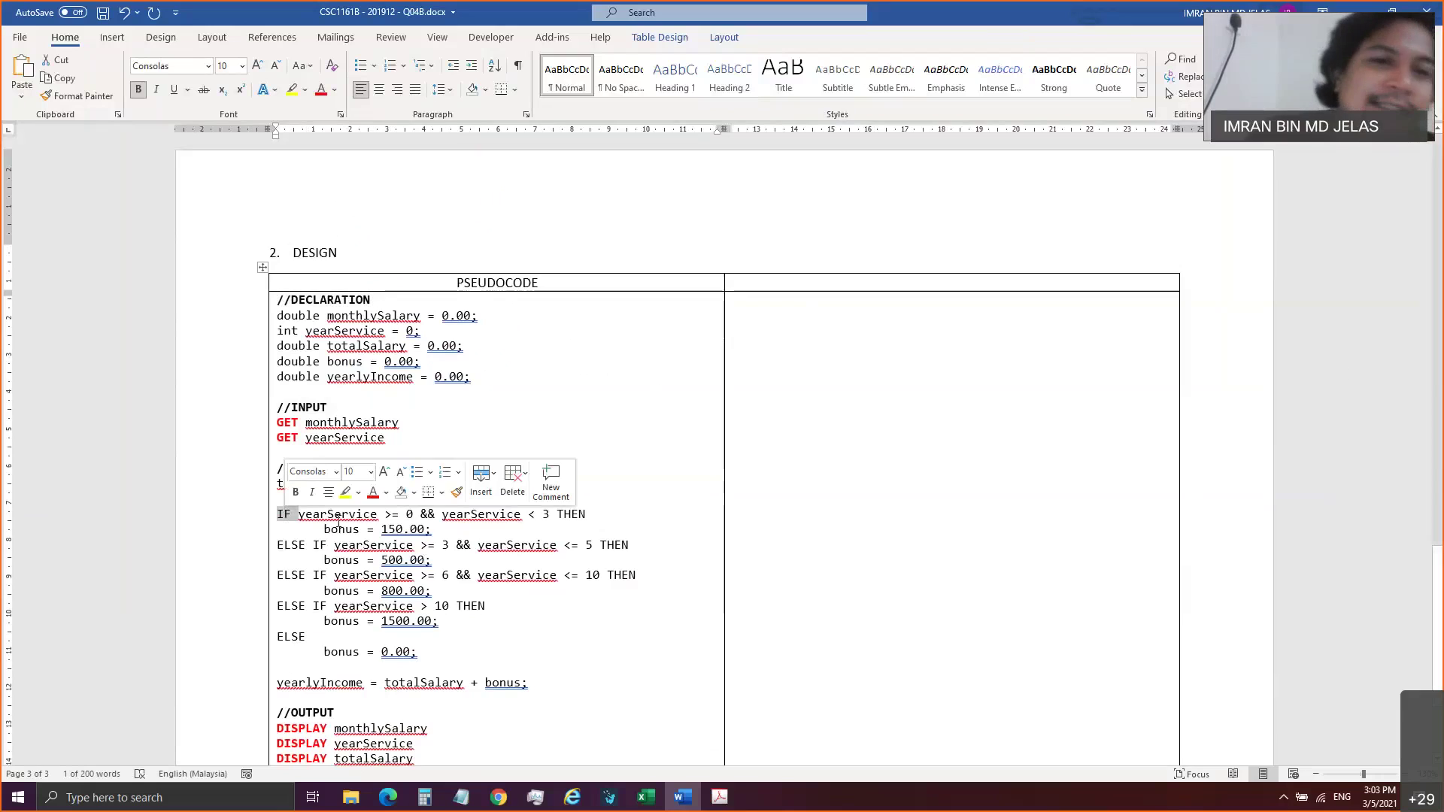
pyautogui.keyDown('ctrl'); pyautogui.doubleClick(571, 514); pyautogui.keyUp('ctrl')
pyautogui.moveTo(278, 545); pyautogui.dragTo(331, 549)
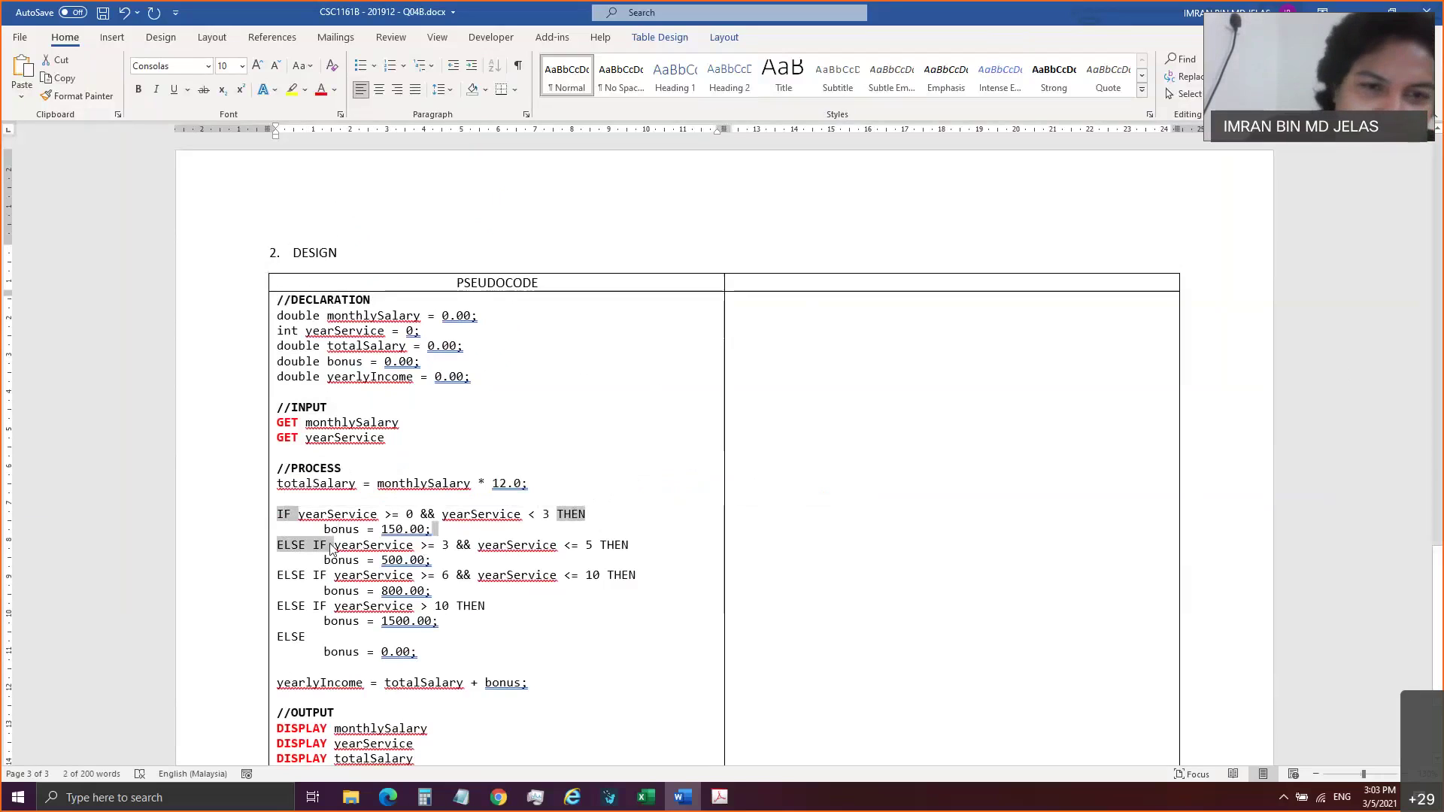
pyautogui.moveTo(626, 547); pyautogui.dragTo(637, 576)
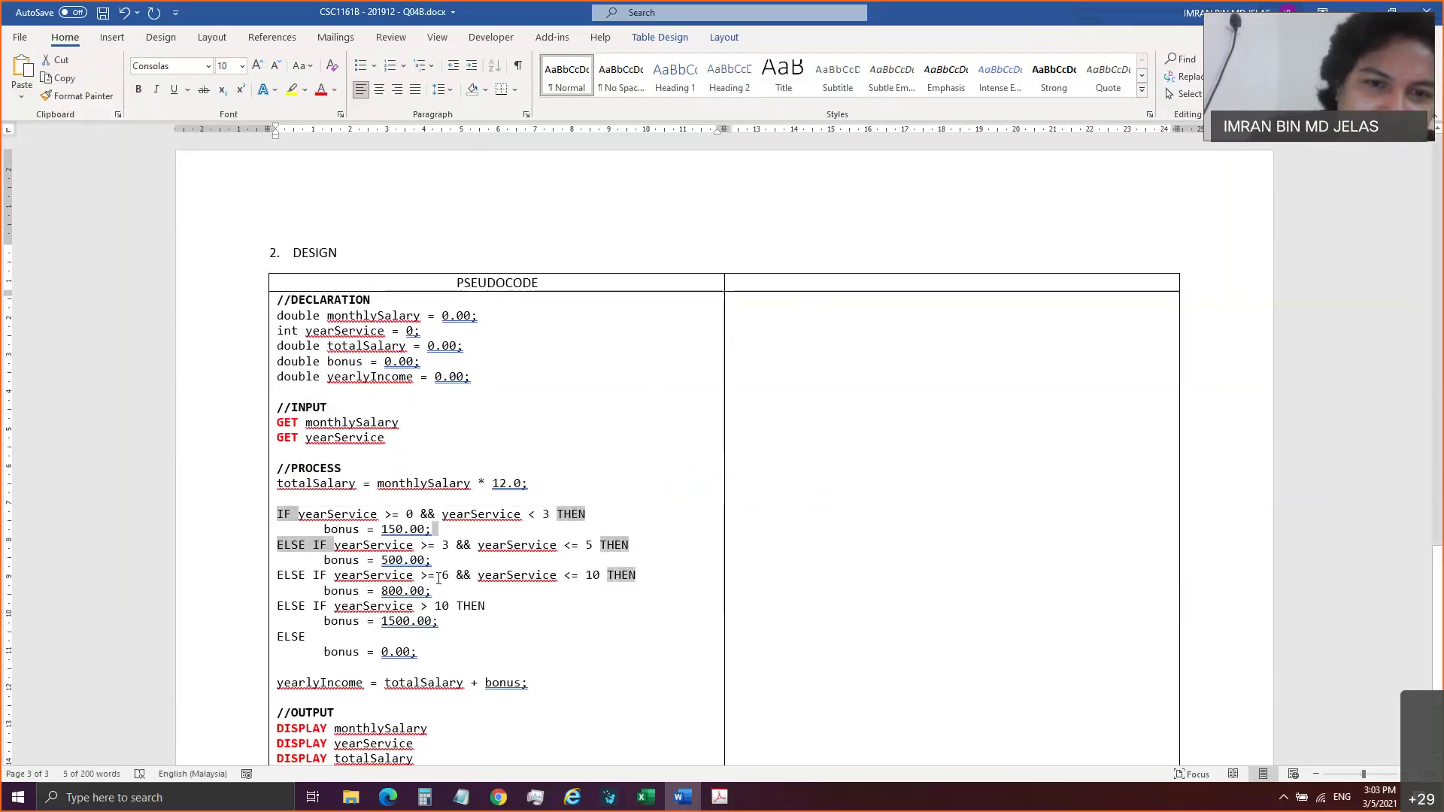
pyautogui.moveTo(331, 578)
pyautogui.mouseDown()
pyautogui.moveTo(277, 577)
pyautogui.moveTo(336, 606)
pyautogui.mouseUp()
pyautogui.moveTo(434, 606); pyautogui.dragTo(487, 606)
pyautogui.moveTo(309, 637); pyautogui.dragTo(277, 640)
pyautogui.click(139, 89)
pyautogui.click(321, 89)
pyautogui.click(942, 490)
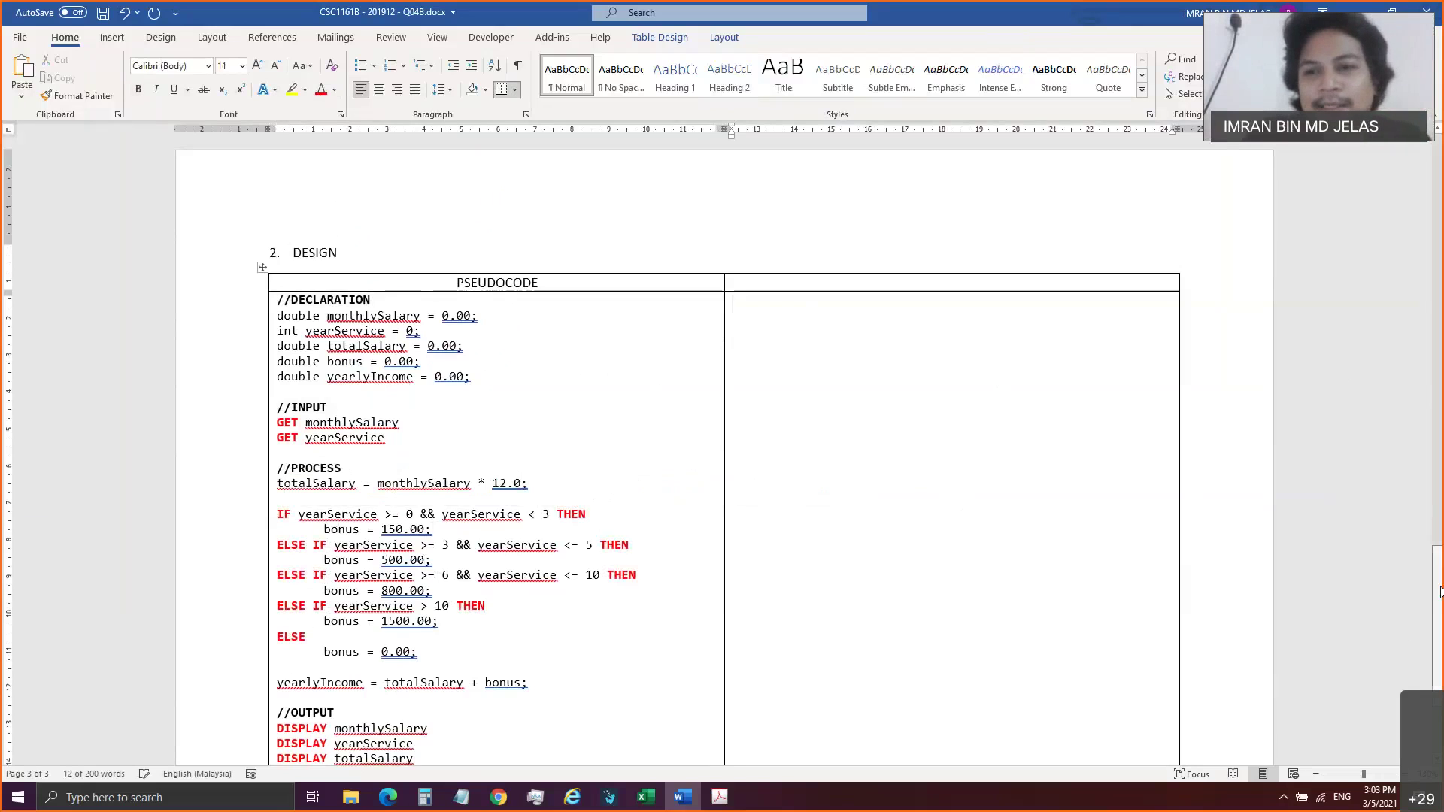
pyautogui.moveTo(1438, 591)
pyautogui.mouseDown()
pyautogui.moveTo(1439, 626)
pyautogui.moveTo(1438, 614)
pyautogui.mouseUp()
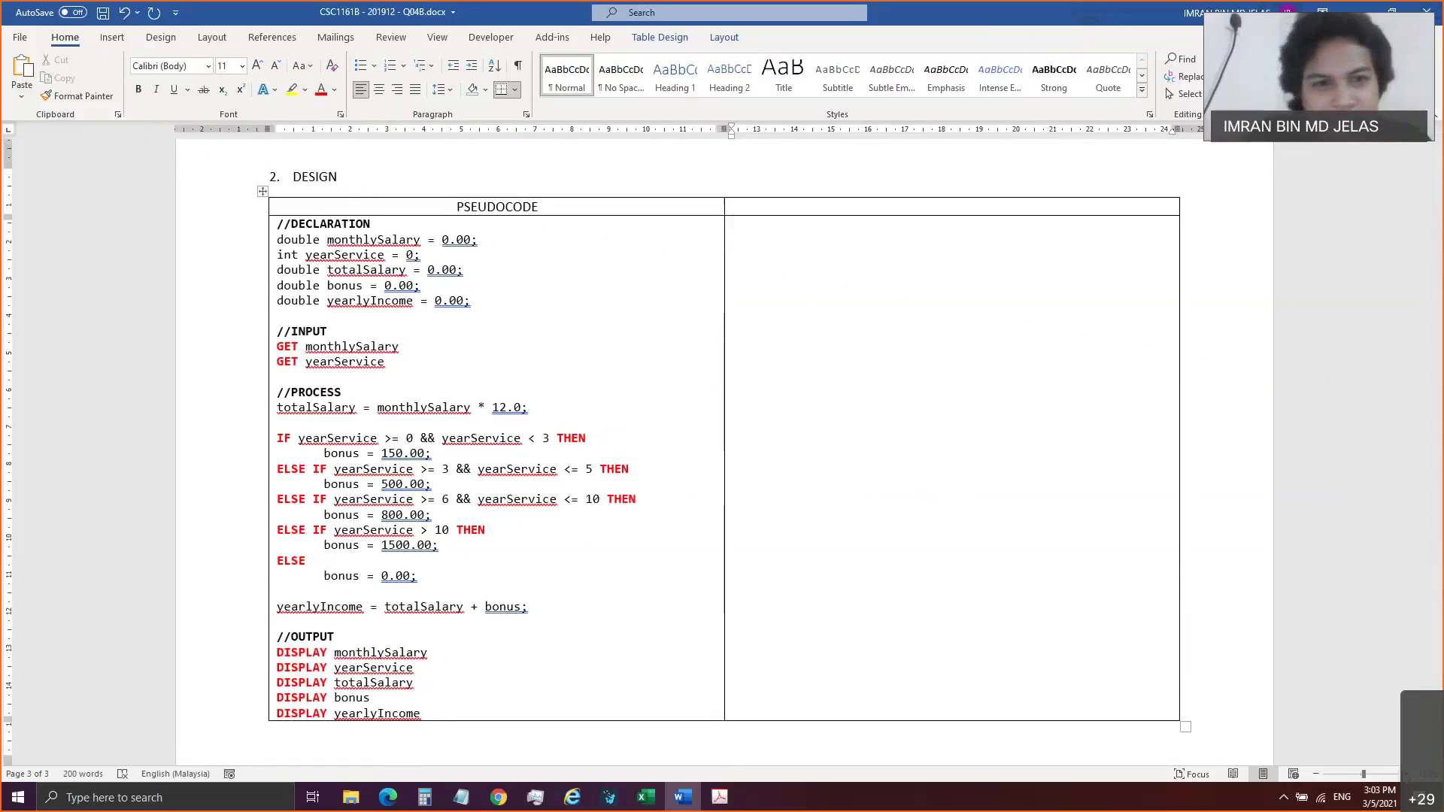
pyautogui.scroll(1, 722, 467)
pyautogui.click(1408, 775)
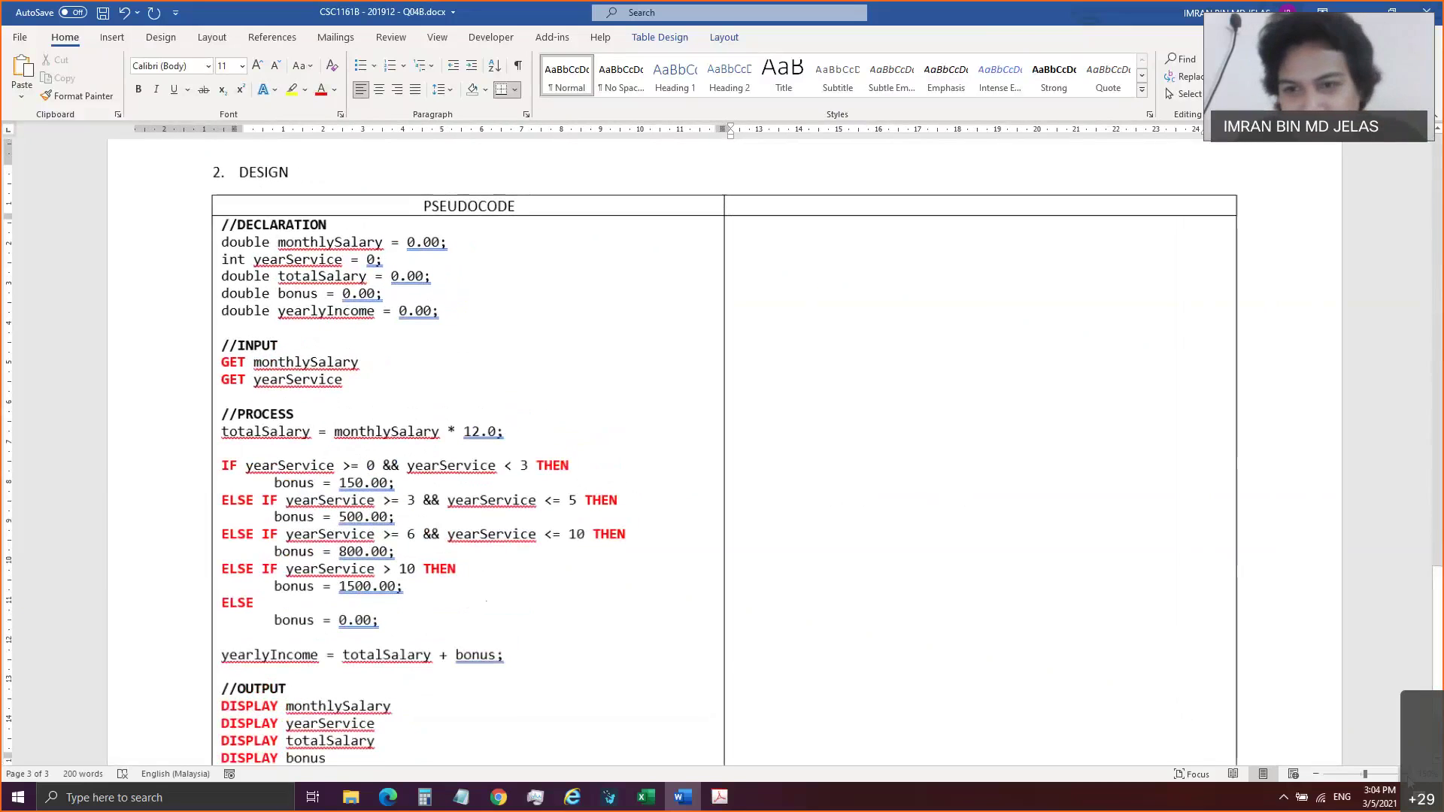
pyautogui.moveTo(1439, 662); pyautogui.dragTo(1438, 677)
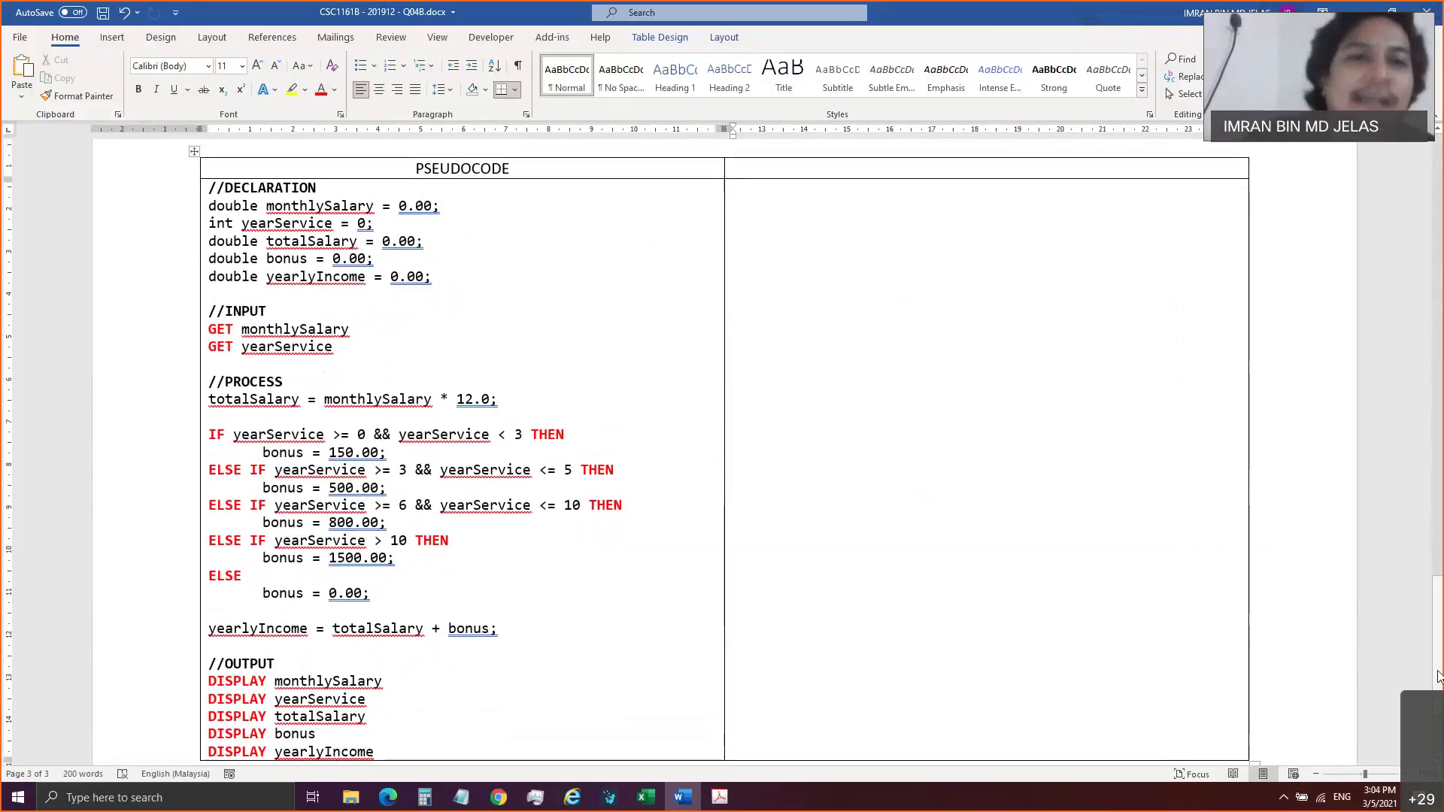
pyautogui.click(392, 210)
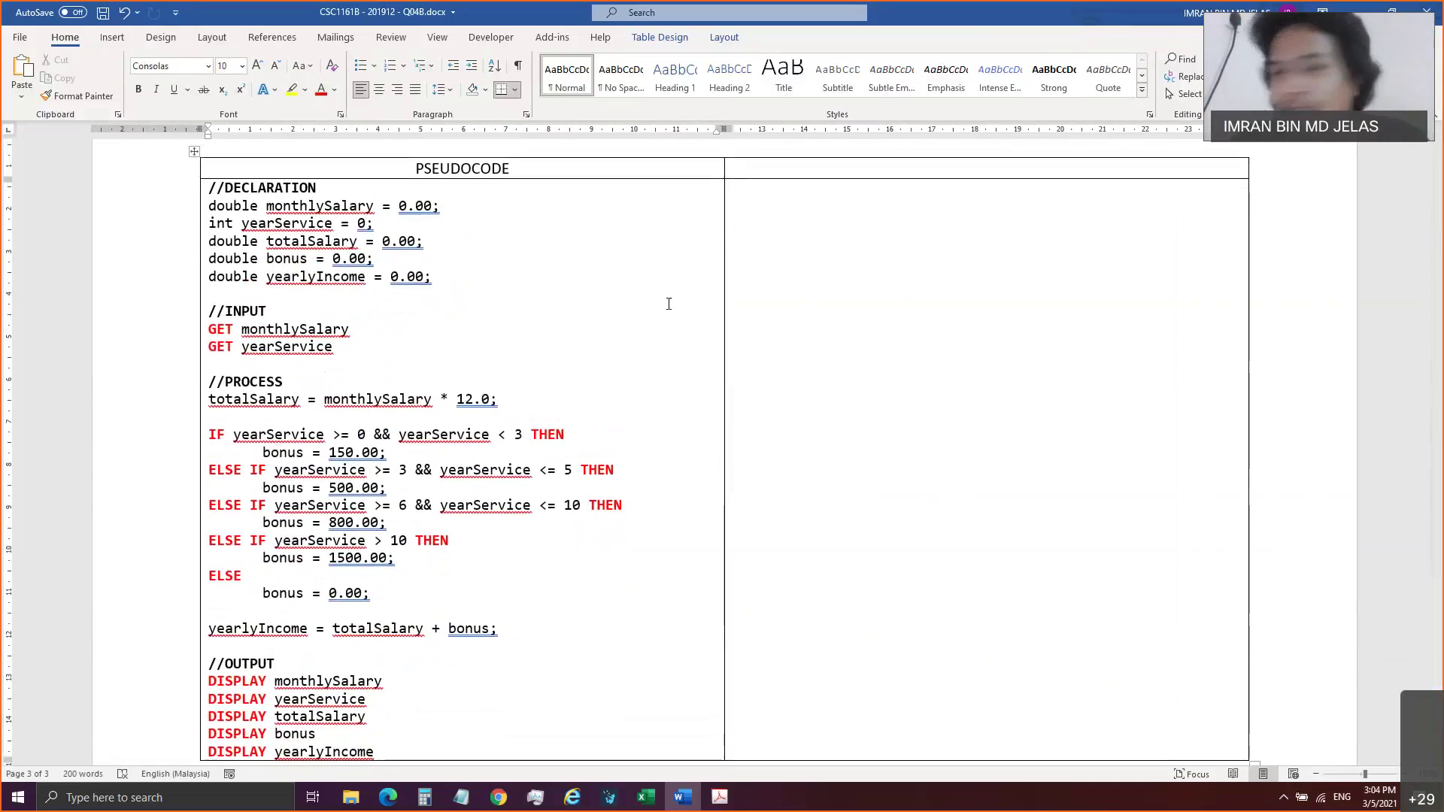
# Remove the initial value of 0 from the yearService declaration in the pseudocode.
pyautogui.hotkey('shift', 'Left')
pyautogui.hotkey('shift', 'Left')
pyautogui.hotkey('shift', 'Left')
pyautogui.hotkey('shift', 'Left')
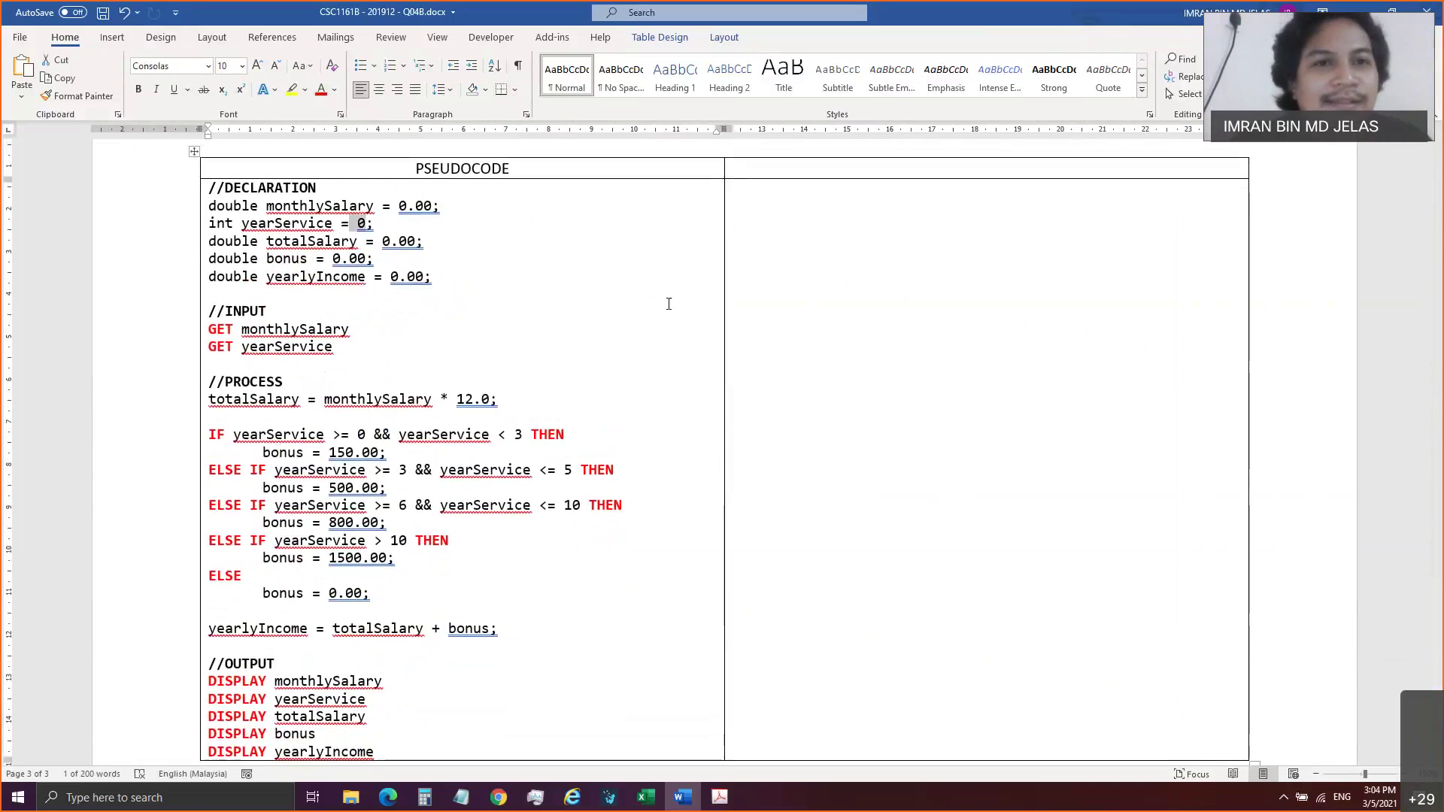
pyautogui.press('Delete')
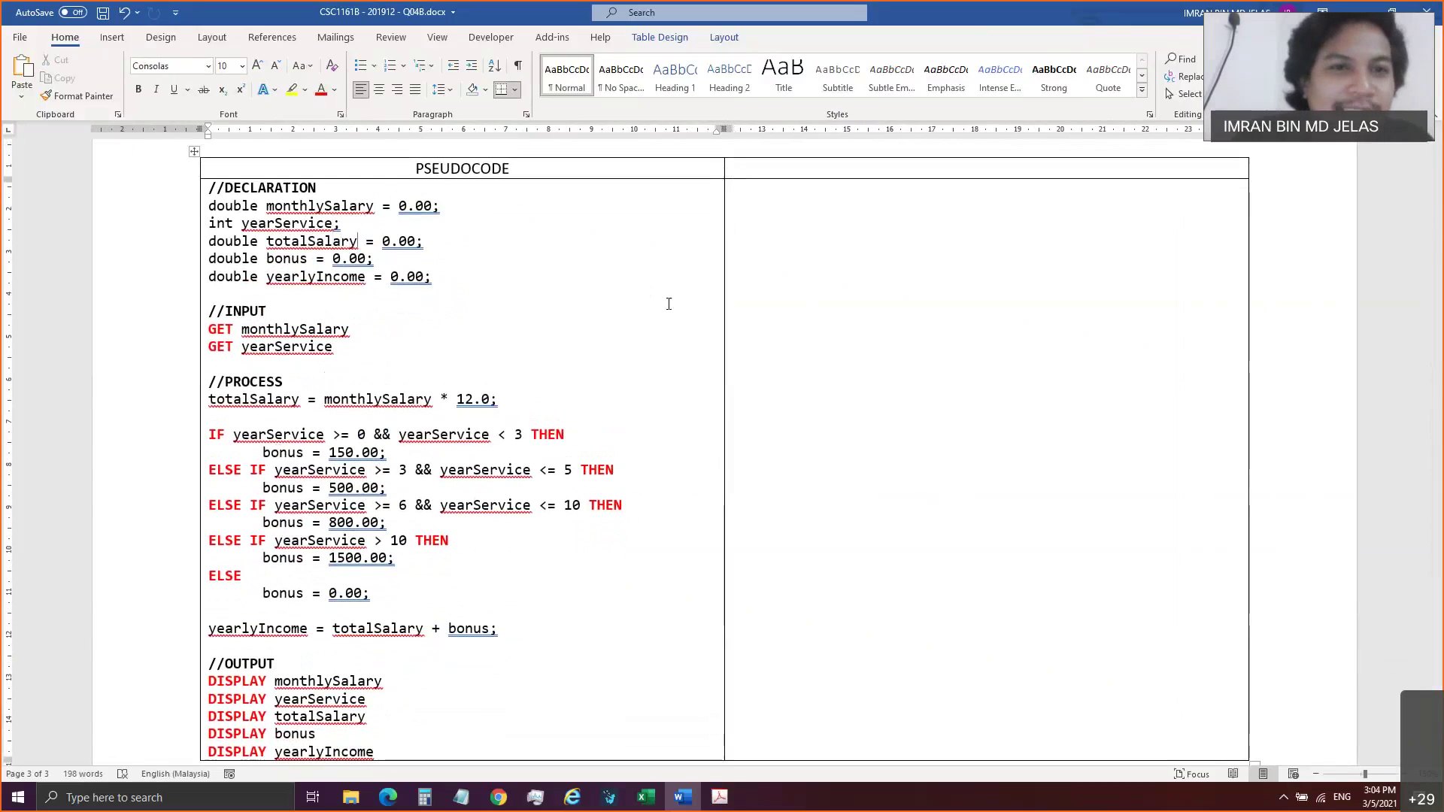
# Merge the bonus declaration into the totalSalary line so it reads double totalSalary, bonus = 0.00;.
pyautogui.hotkey('shift', 'Down')
pyautogui.hotkey('shift', 'End')
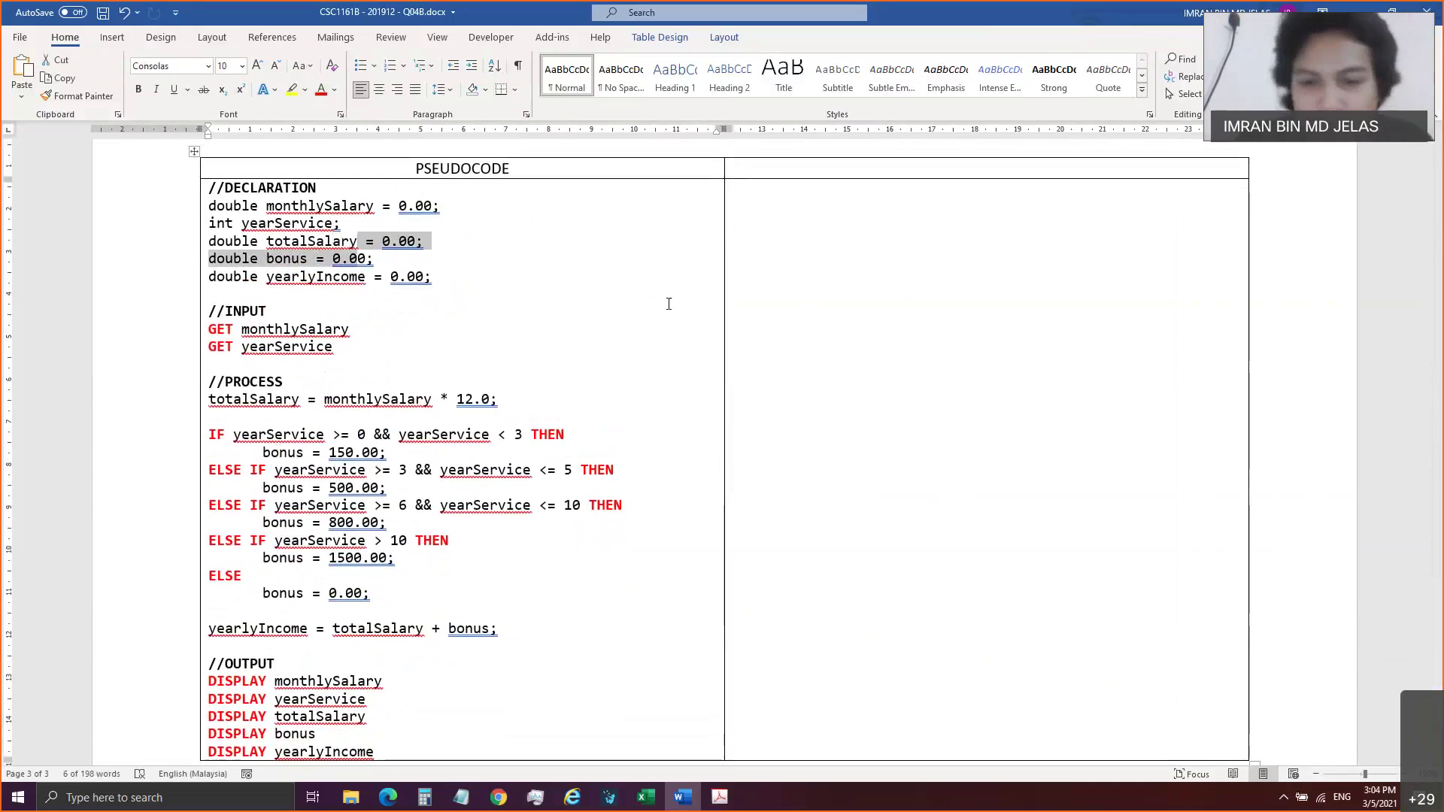
pyautogui.hotkey('shift', 'Left')
pyautogui.hotkey('shift', 'Left')
pyautogui.hotkey('shift', 'Left')
pyautogui.hotkey('shift', 'Left')
pyautogui.hotkey('shift', 'Left')
pyautogui.hotkey('shift', 'Left')
pyautogui.hotkey('shift', 'Left')
pyautogui.hotkey('shift', 'Left')
pyautogui.hotkey('shift', 'Left')
pyautogui.hotkey('shift', 'Left')
pyautogui.hotkey('shift', 'Left')
pyautogui.hotkey('shift', 'Left')
pyautogui.hotkey('shift', 'Left')
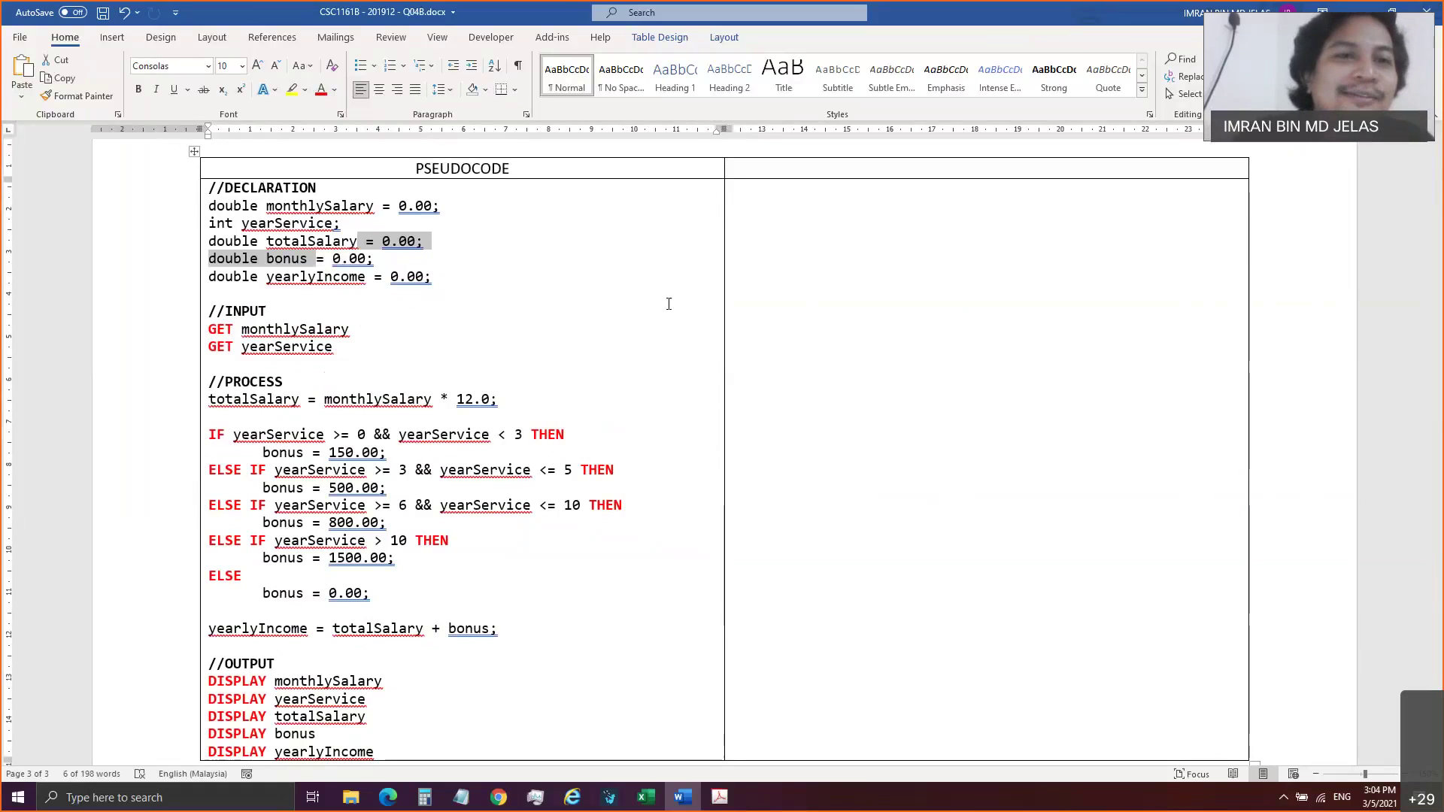
pyautogui.write(', bonus')
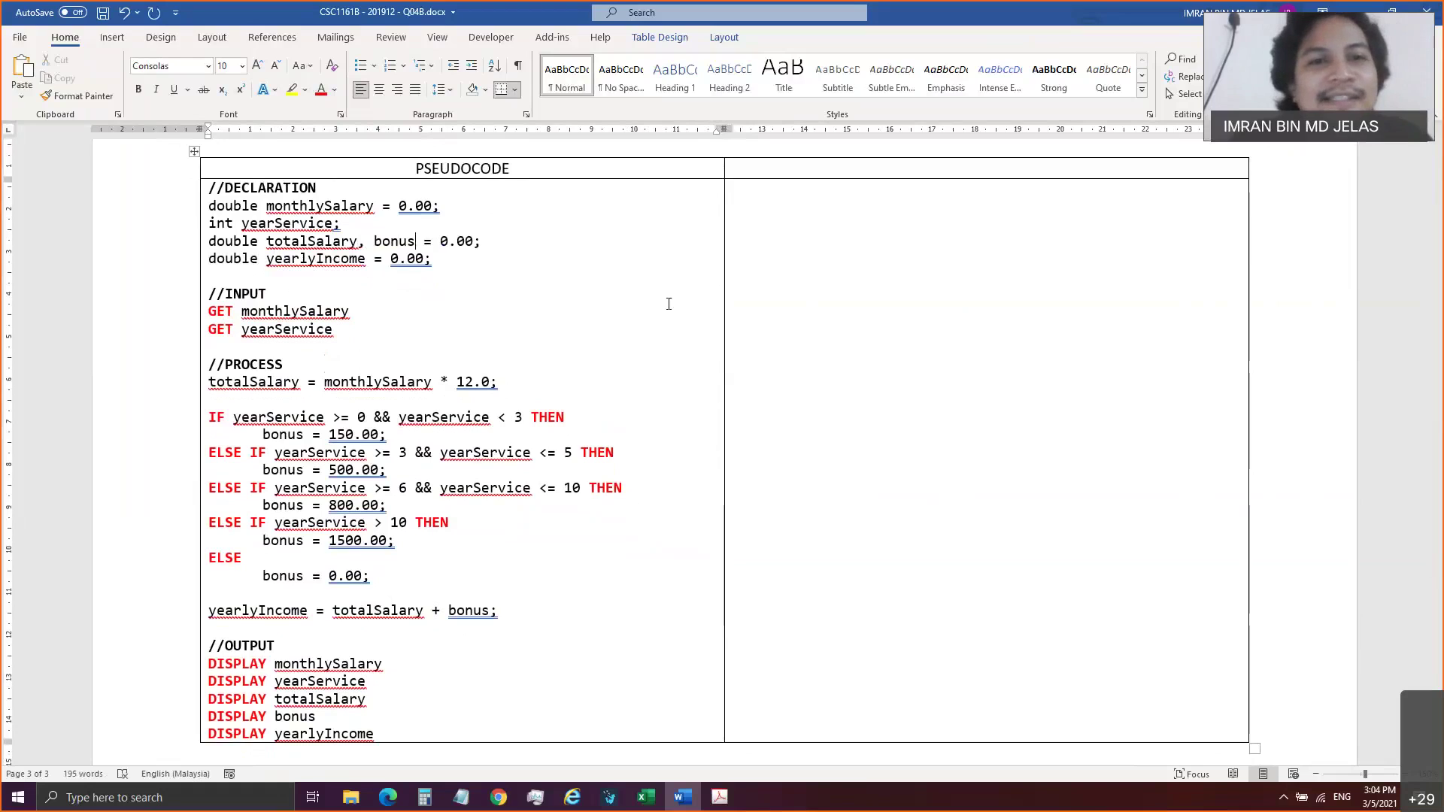
# Merge the yearlyIncome declaration into the same line as double totalSalary, bonus, yearlyIncome = 0.00;.
pyautogui.hotkey('shift', 'Down')
pyautogui.hotkey('shift', 'End')
pyautogui.hotkey('shift', 'Left')
pyautogui.hotkey('shift', 'Left')
pyautogui.hotkey('shift', 'Left')
pyautogui.hotkey('shift', 'Left')
pyautogui.hotkey('shift', 'Left')
pyautogui.hotkey('shift', 'Left')
pyautogui.hotkey('shift', 'Left')
pyautogui.hotkey('ctrl', 'shift', 'Left')
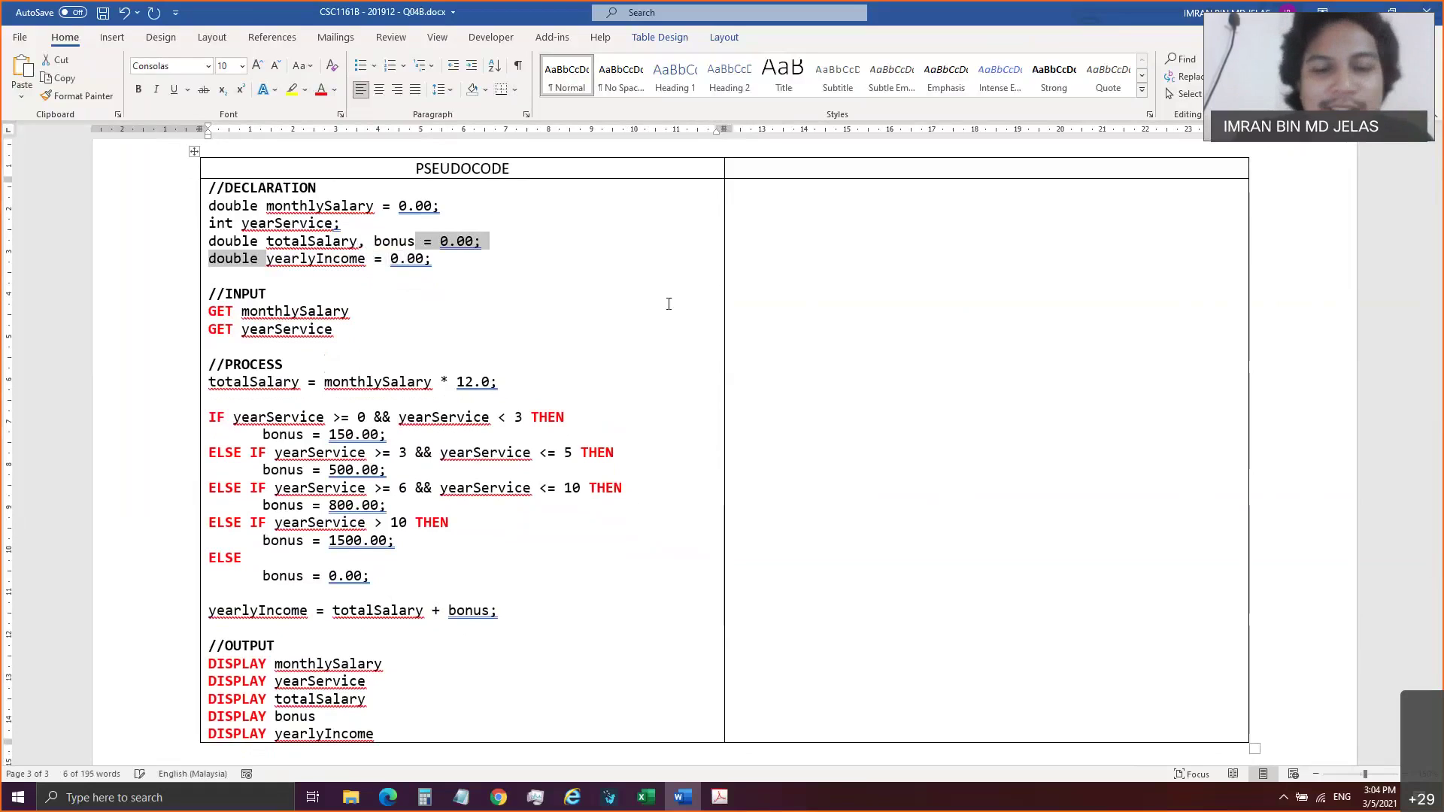
pyautogui.write(', yearlyIncome')
pyautogui.press('Down')
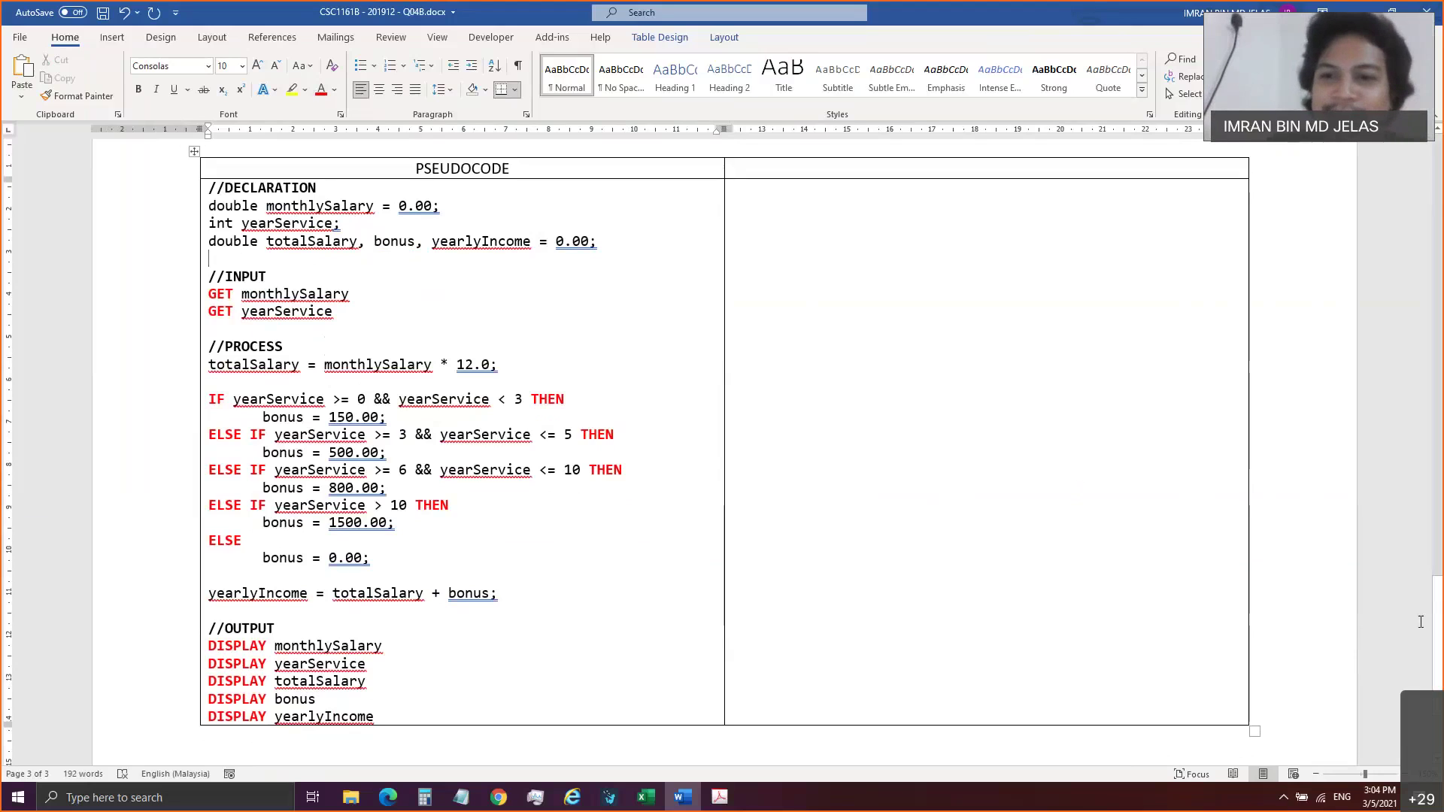
pyautogui.moveTo(1433, 624); pyautogui.dragTo(1413, 378)
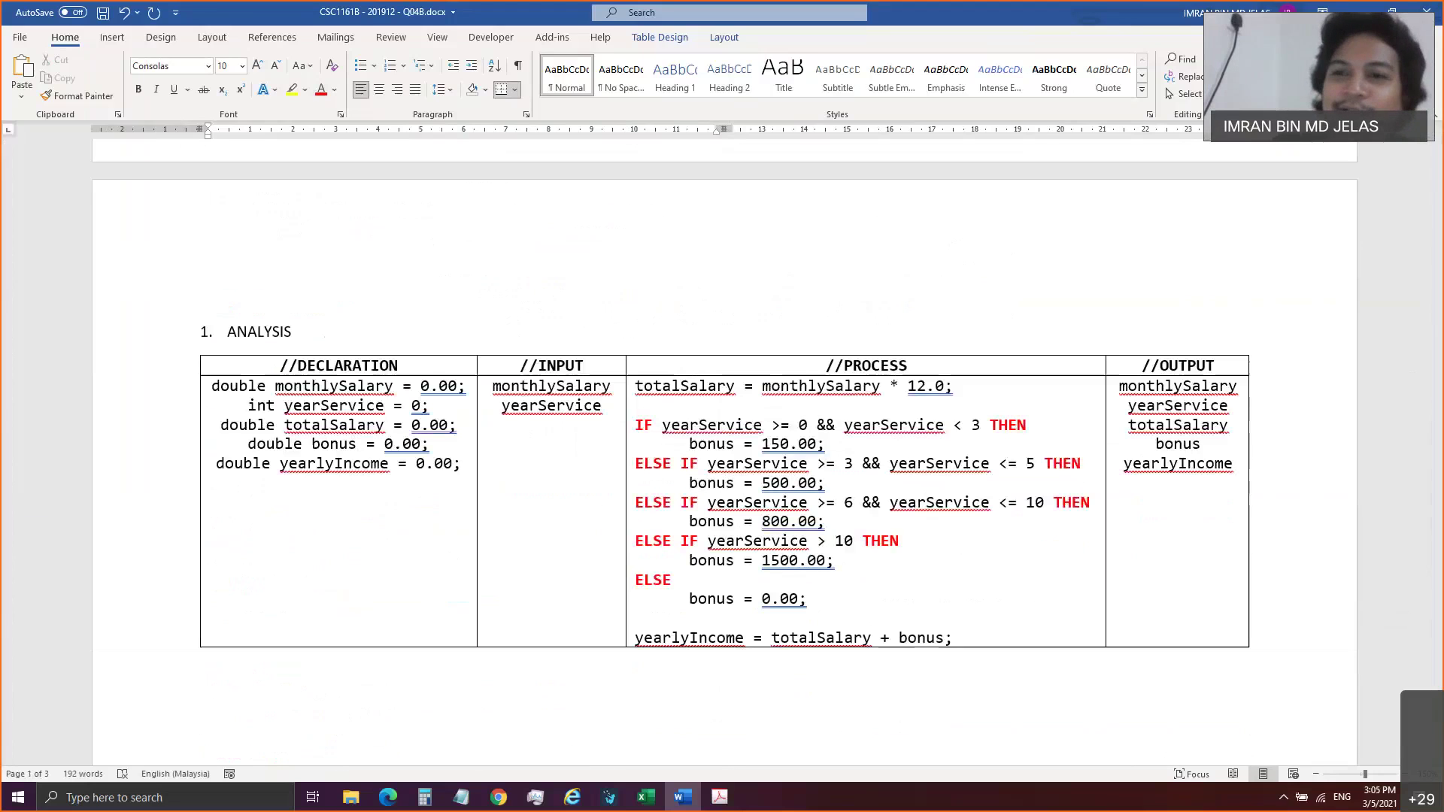
pyautogui.moveTo(1437, 385); pyautogui.dragTo(1440, 617)
pyautogui.click(208, 288)
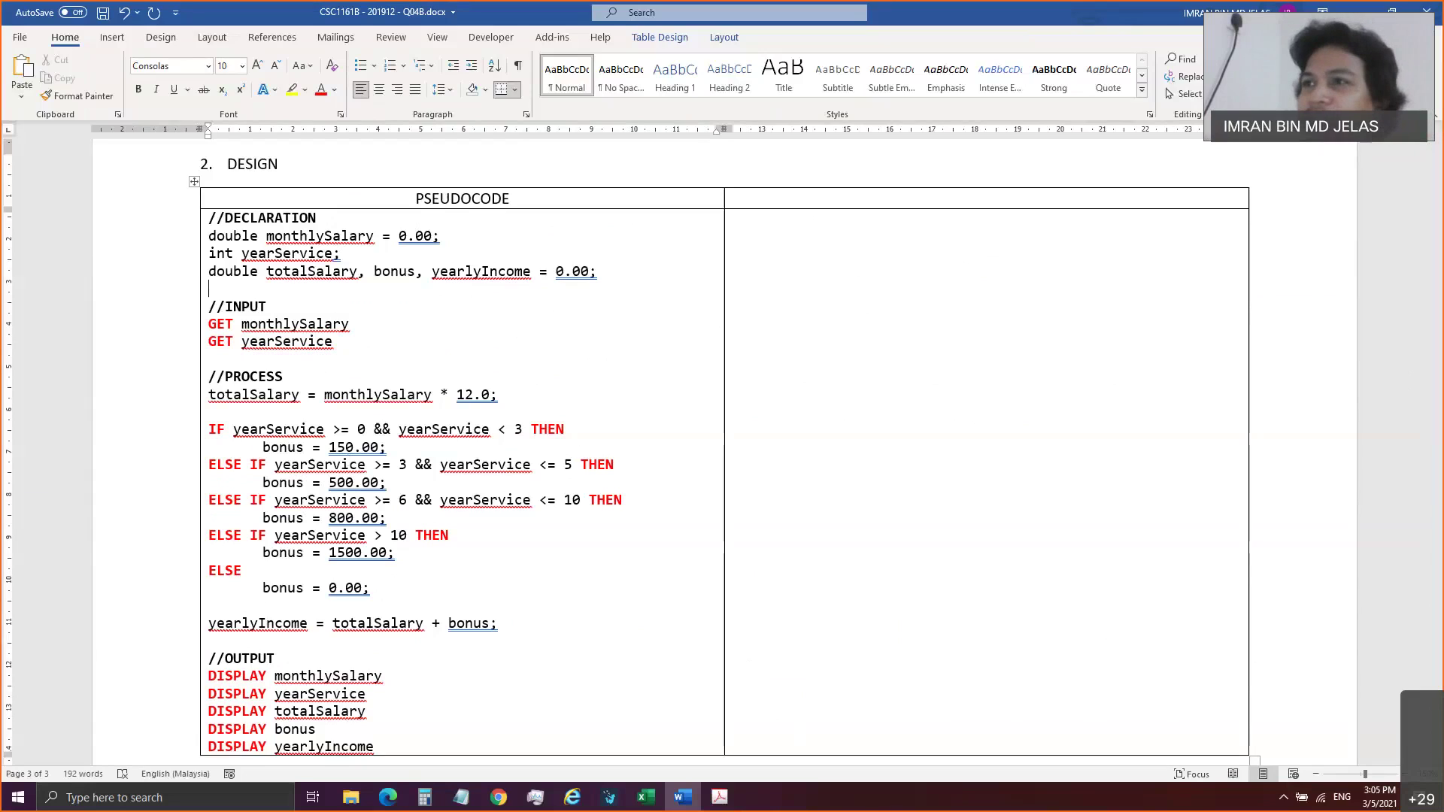
pyautogui.hotkey('alt', 'Tab')
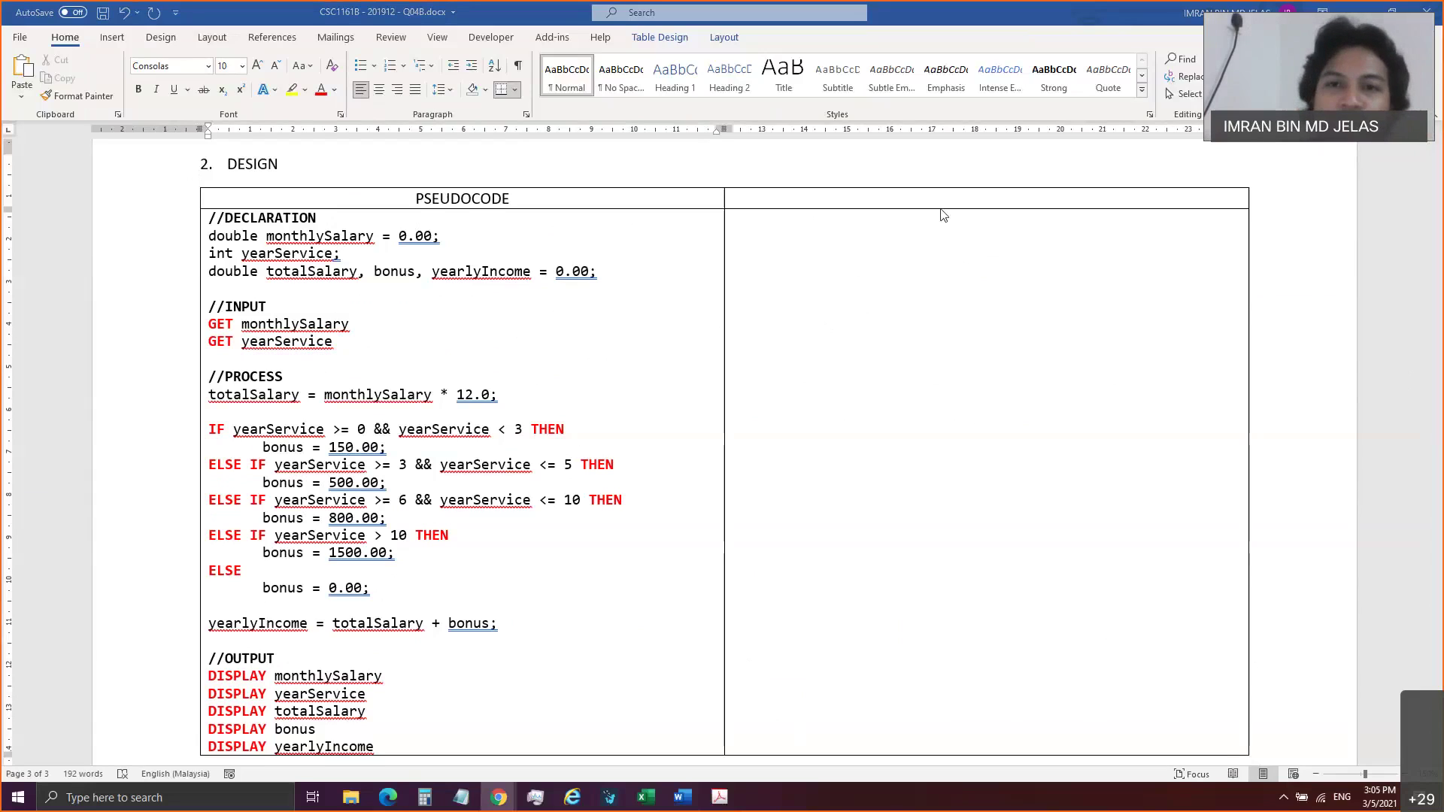
pyautogui.hotkey('alt', 'Tab')
# Add the centred heading FLOWCHART to the empty header cell beside PSEUDOCODE in the DESIGN table.
pyautogui.click(983, 200)
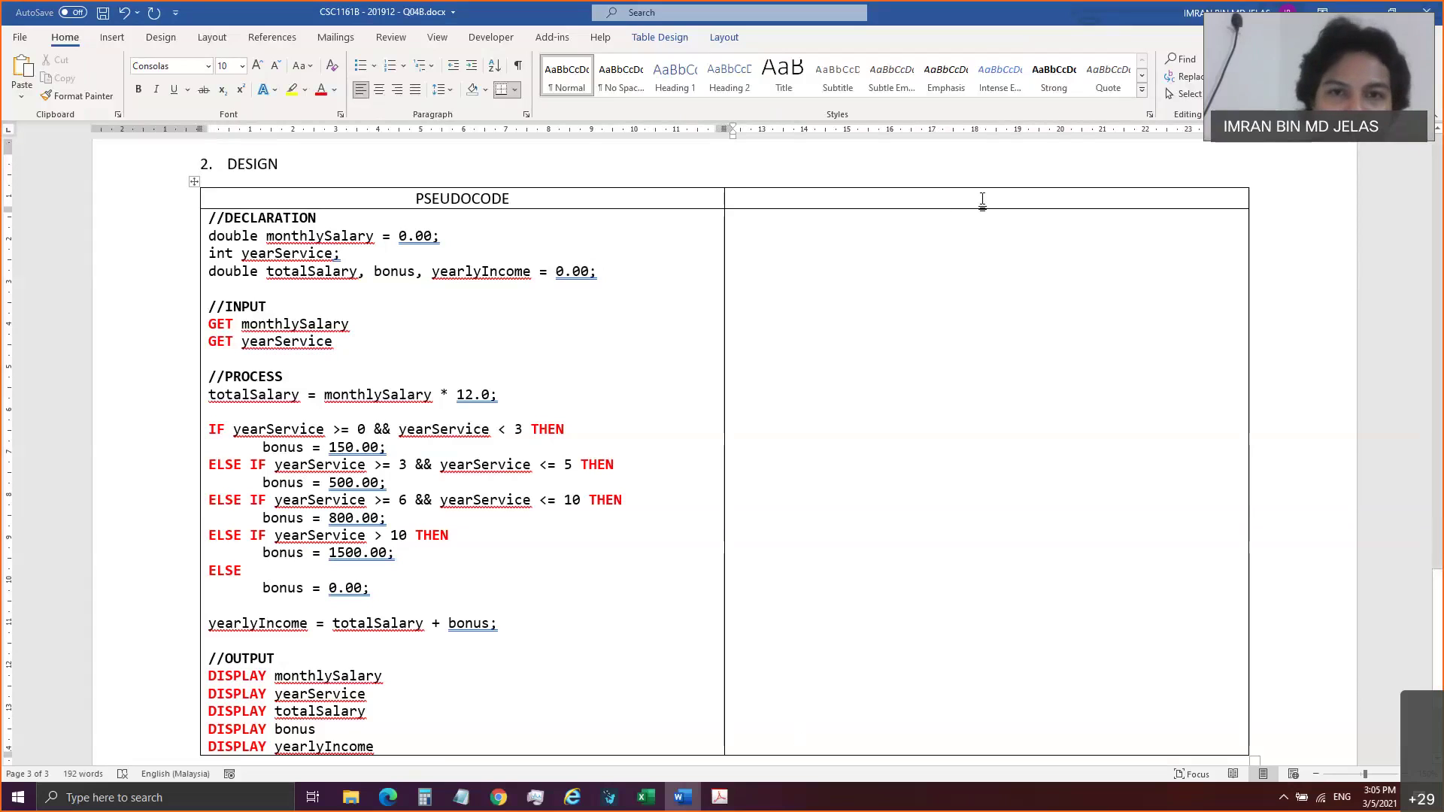
pyautogui.hotkey('ctrl', 'z')
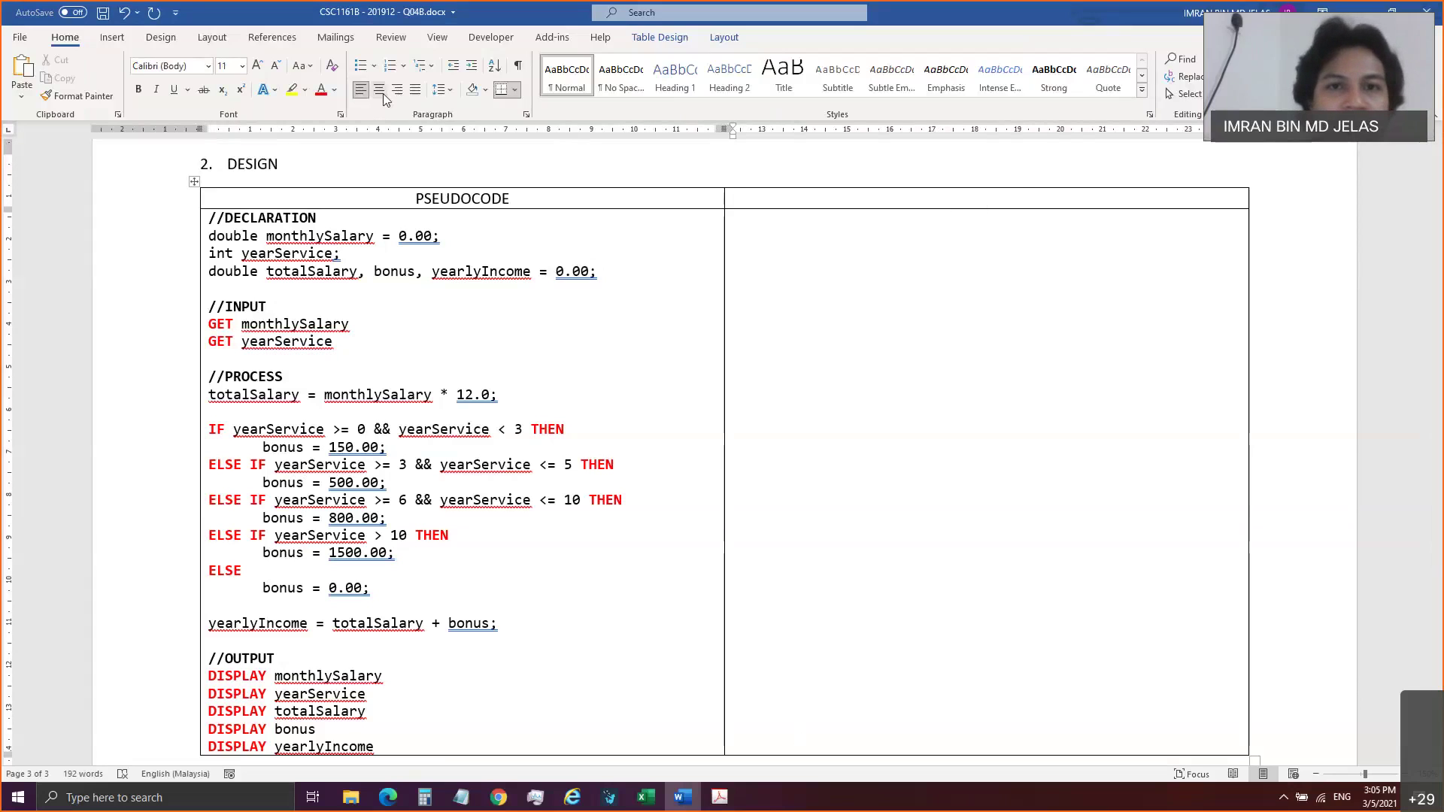
pyautogui.hotkey('ctrl', 'z')
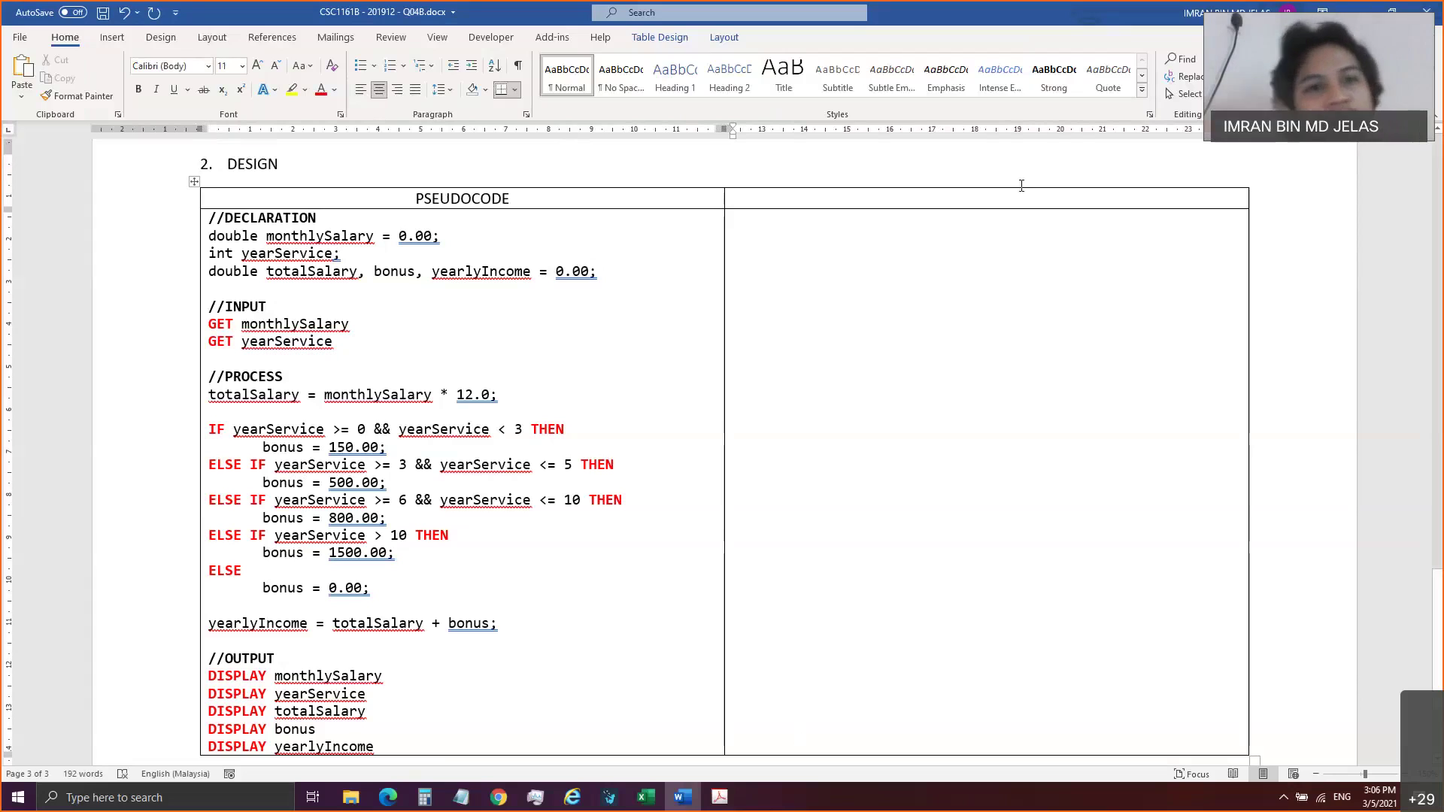
pyautogui.write('FL')
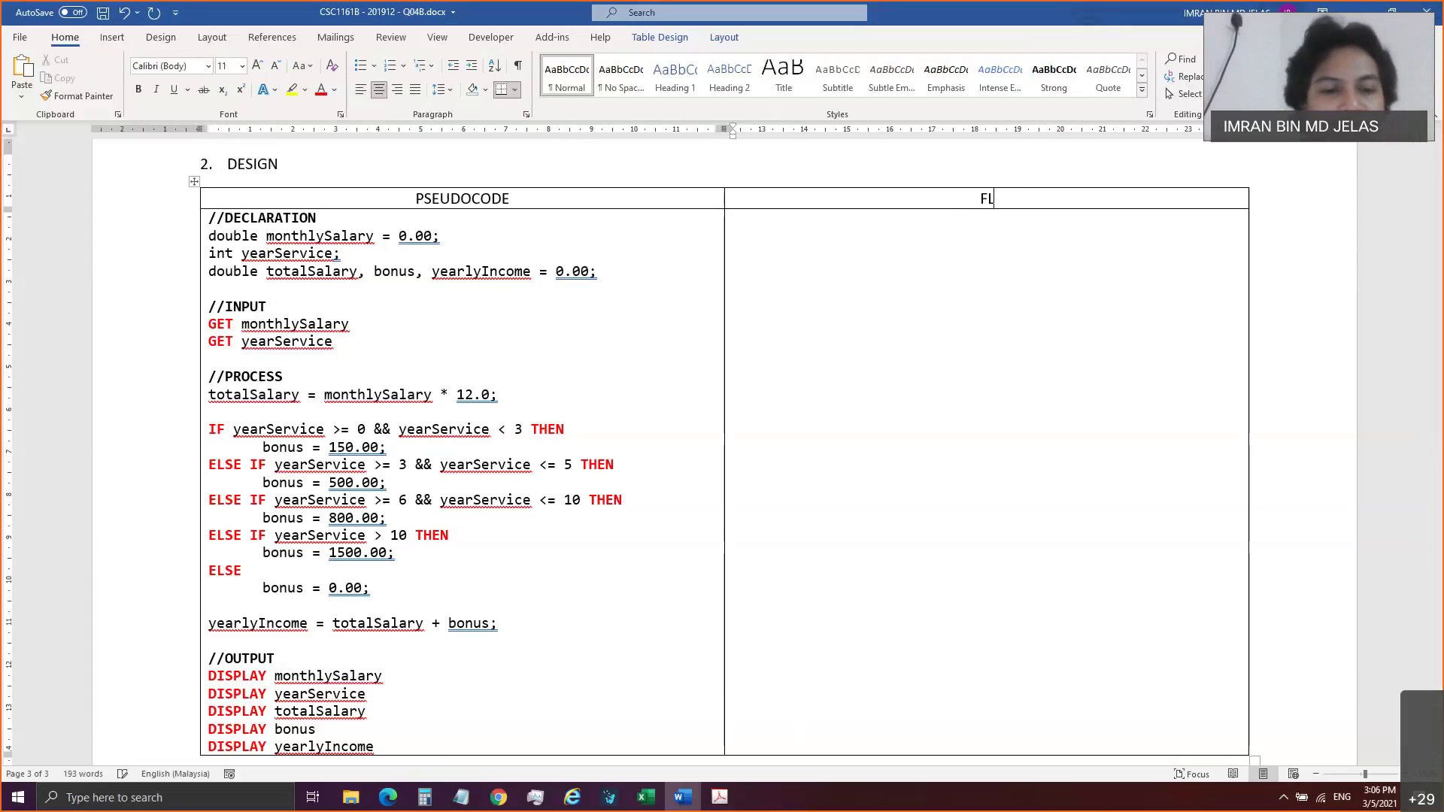
pyautogui.write('OWCHART')
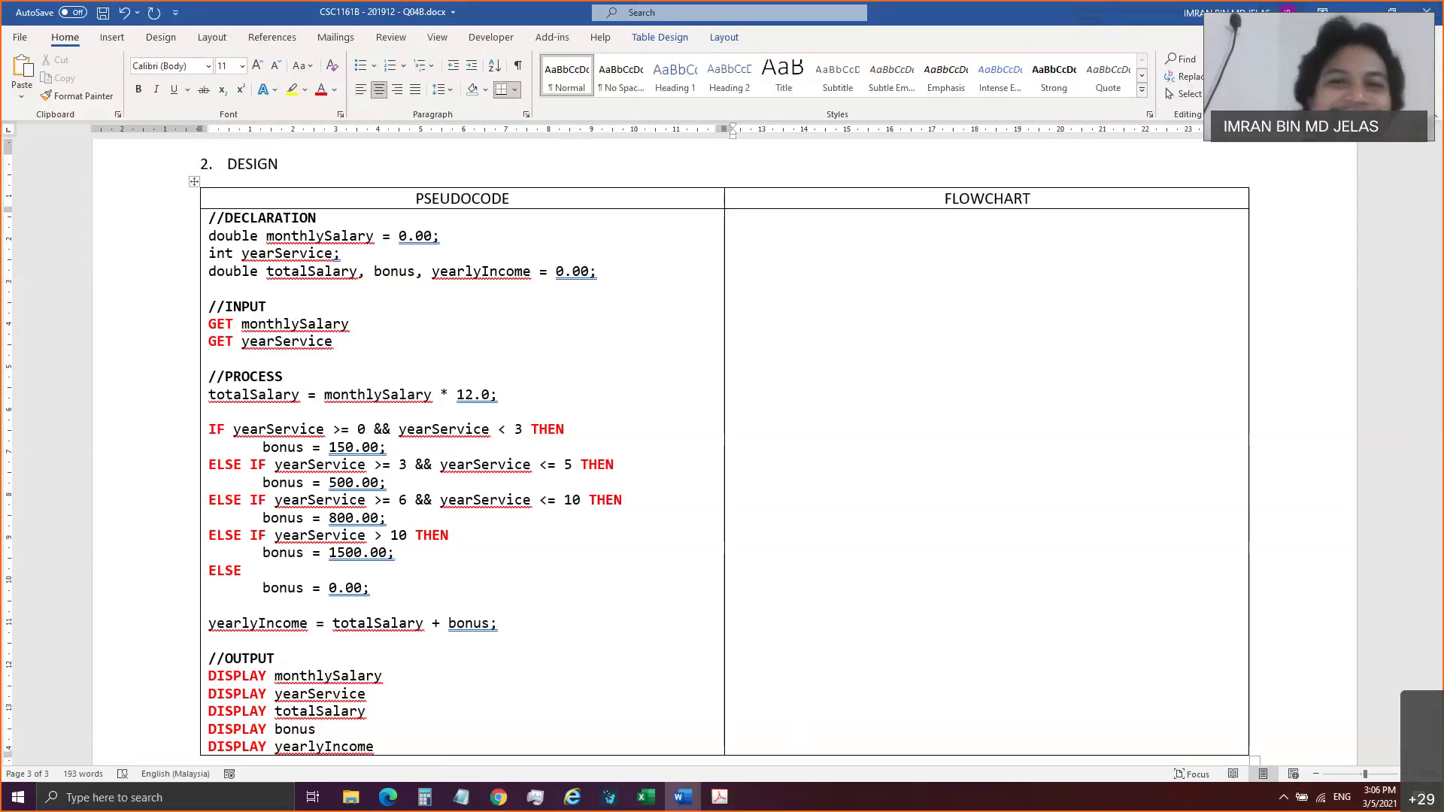
pyautogui.click(1050, 276)
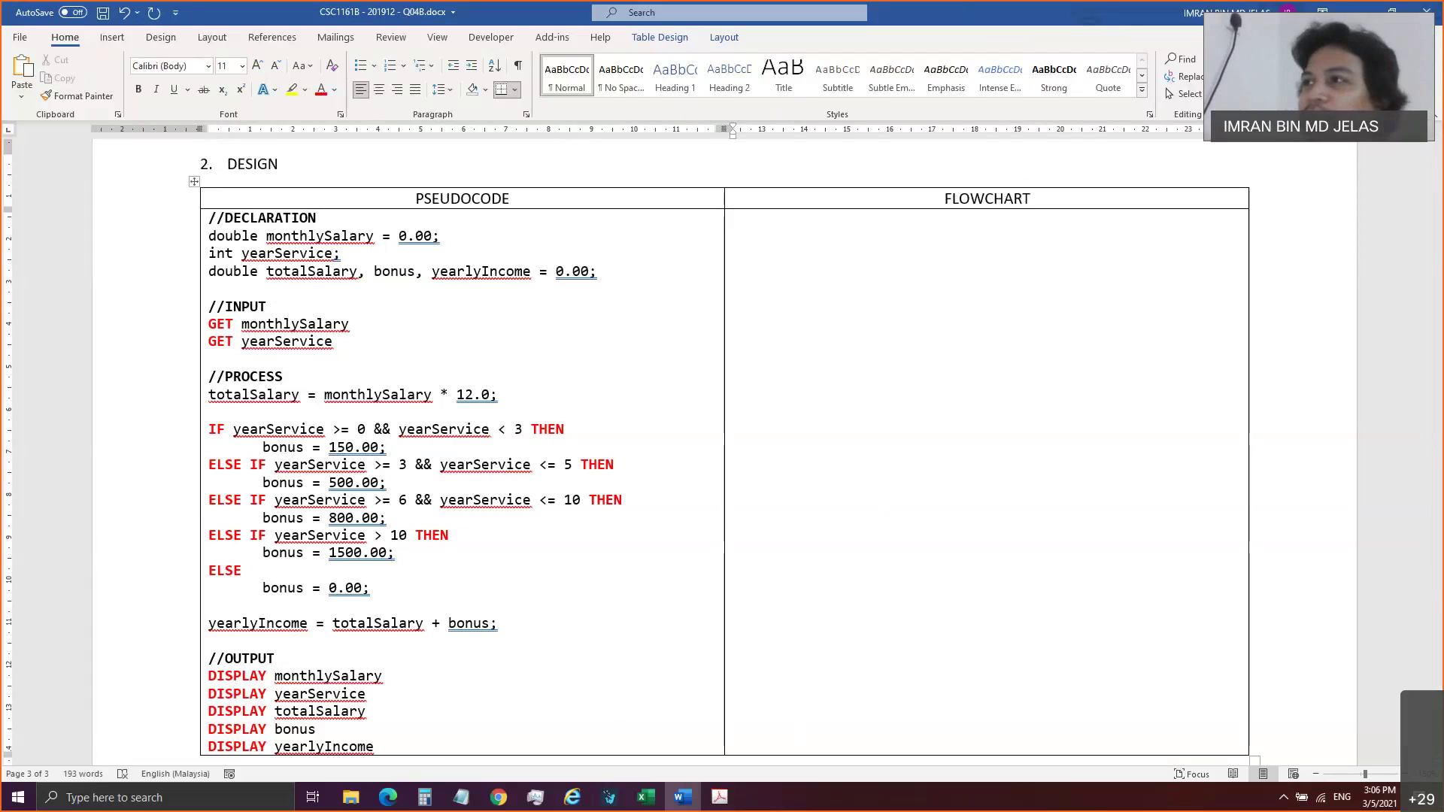
# Switch to diagrams.net and create a blank diagram named 201912 - Q04B.
pyautogui.hotkey('alt', 'Tab')
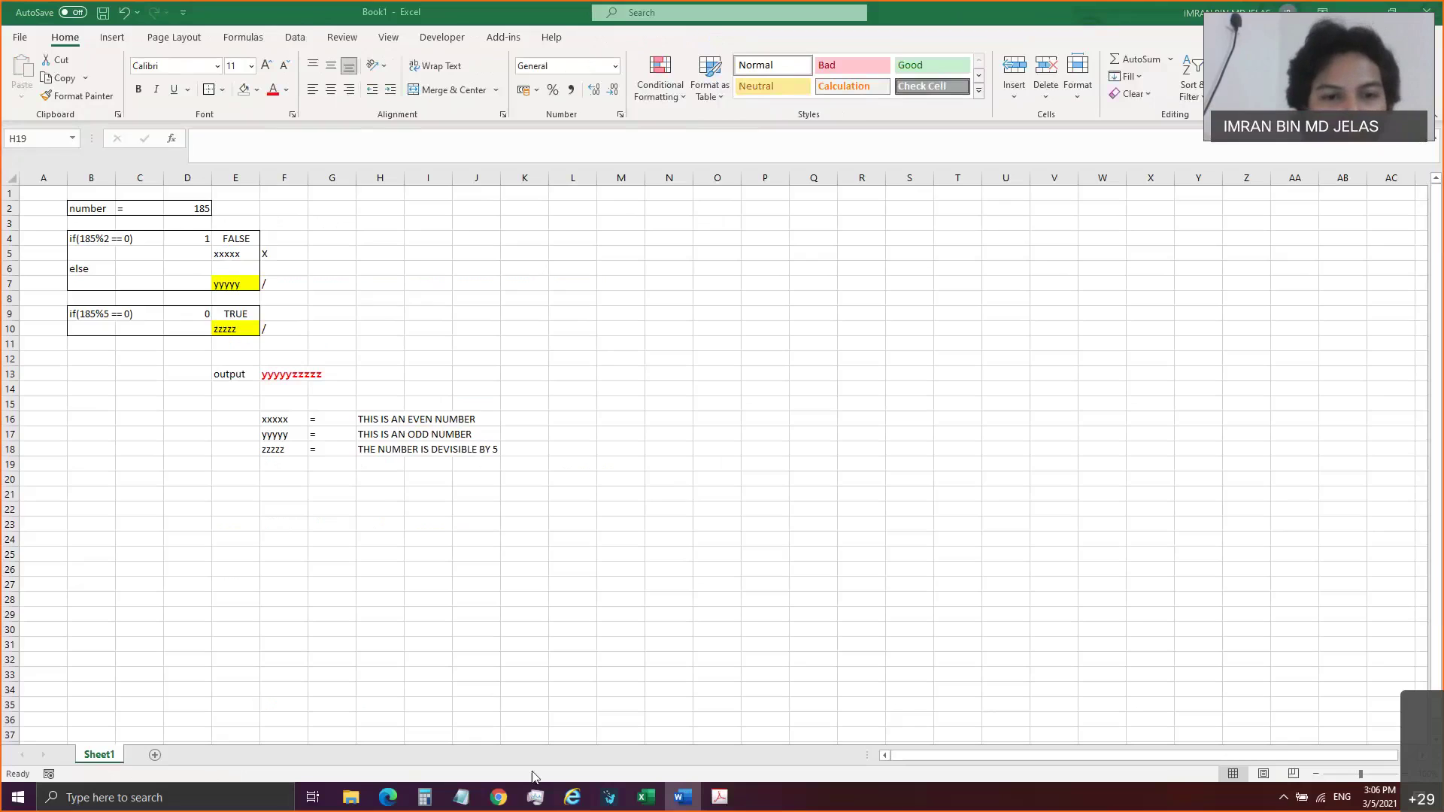
pyautogui.moveTo(500, 797)
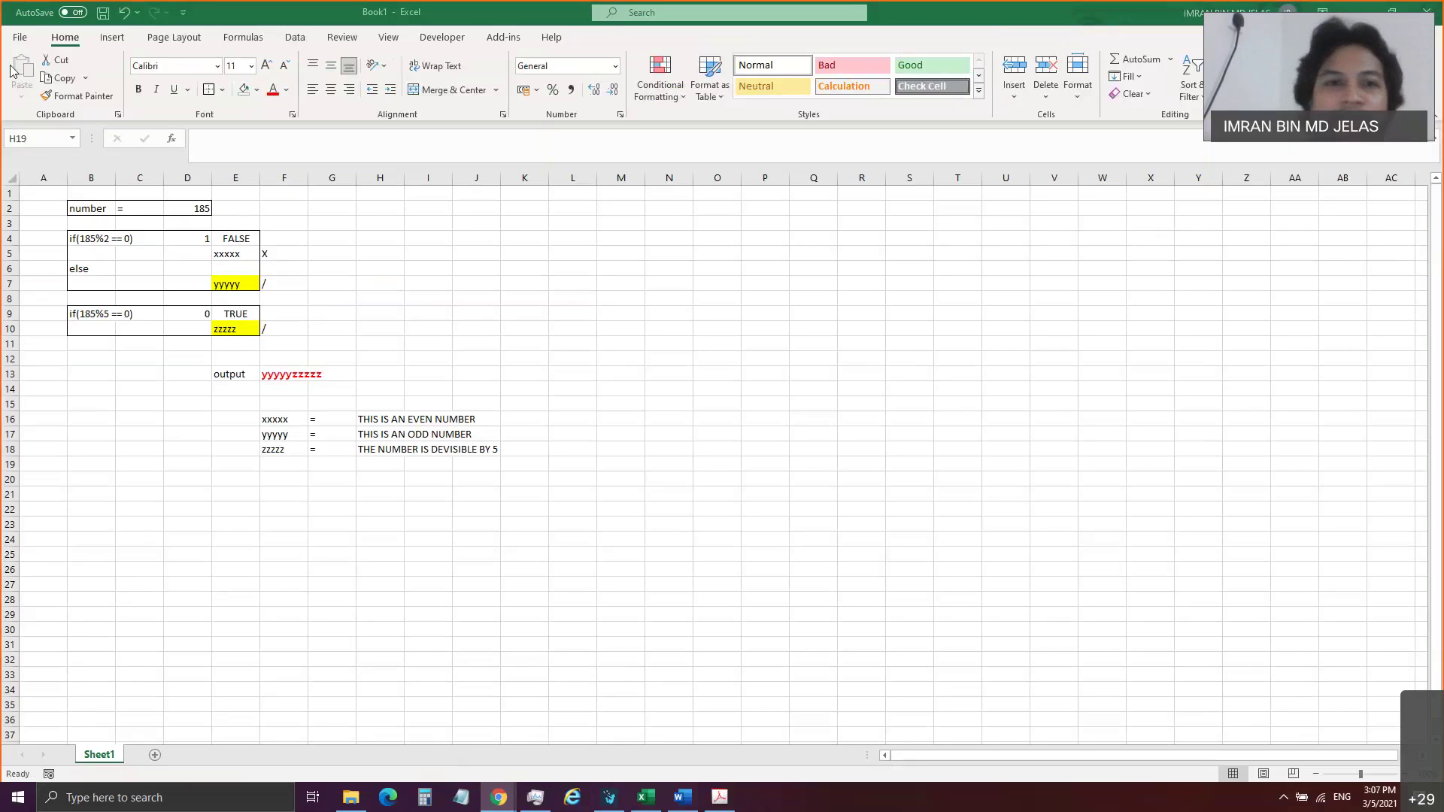
pyautogui.hotkey('alt', 'Tab')
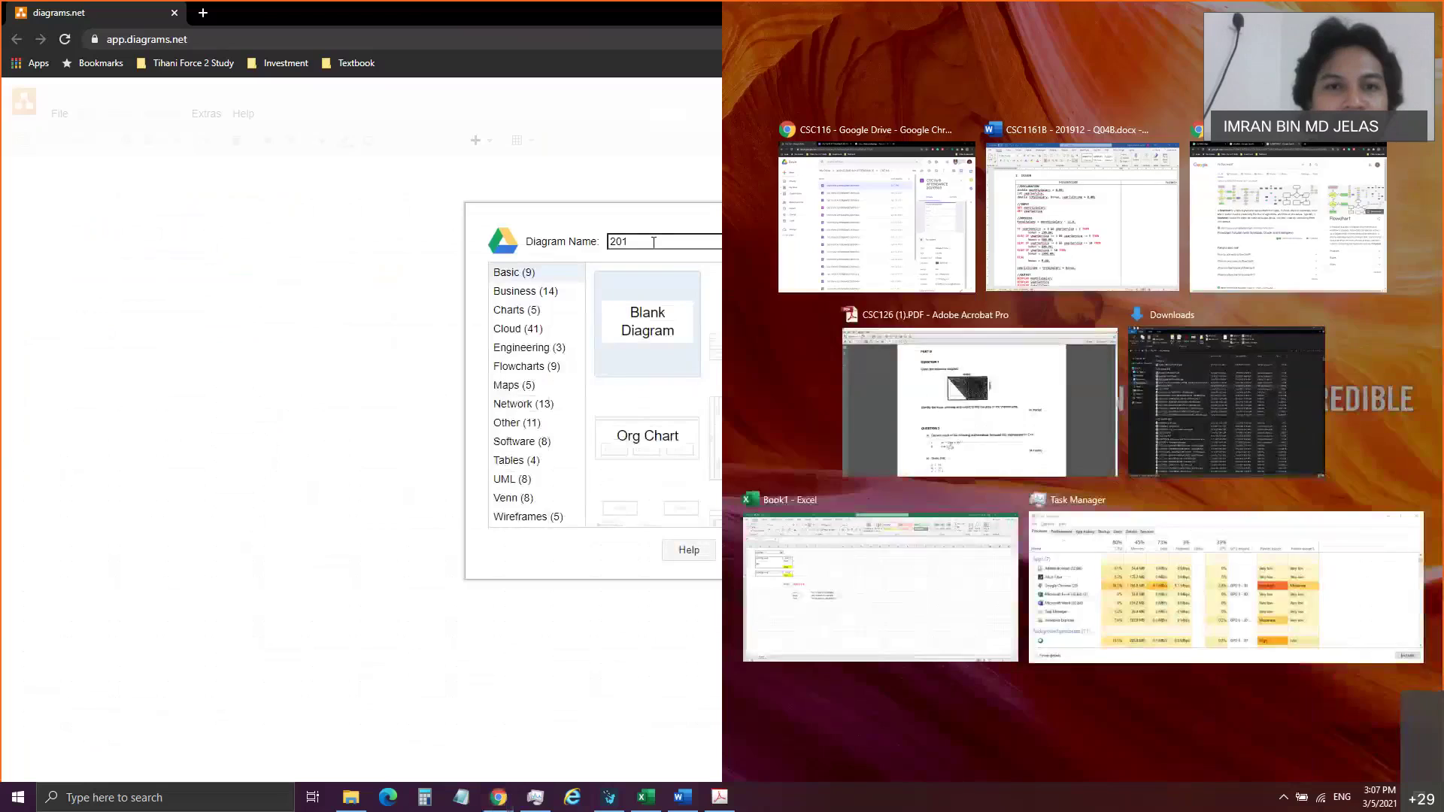
pyautogui.write('912')
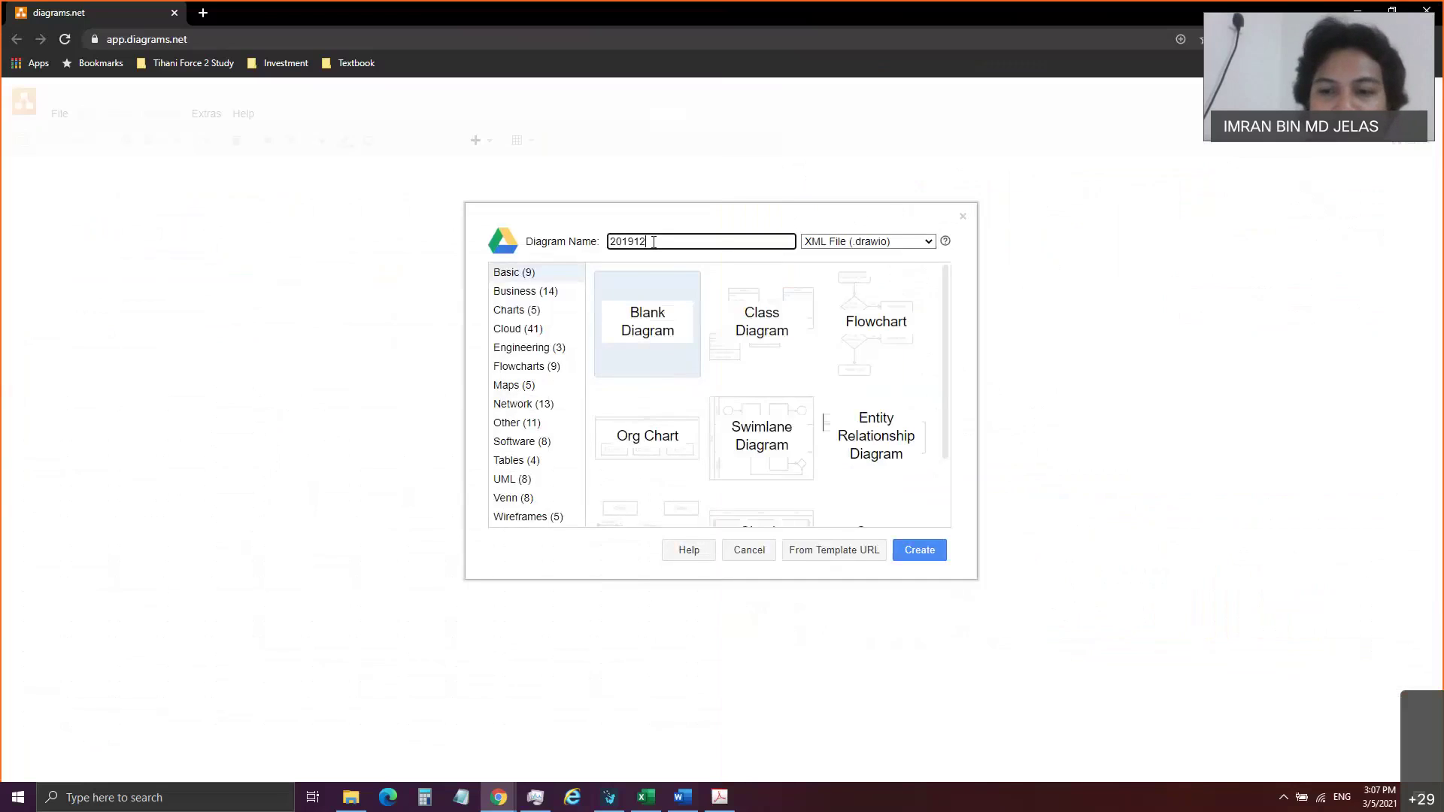
pyautogui.write(' - Q')
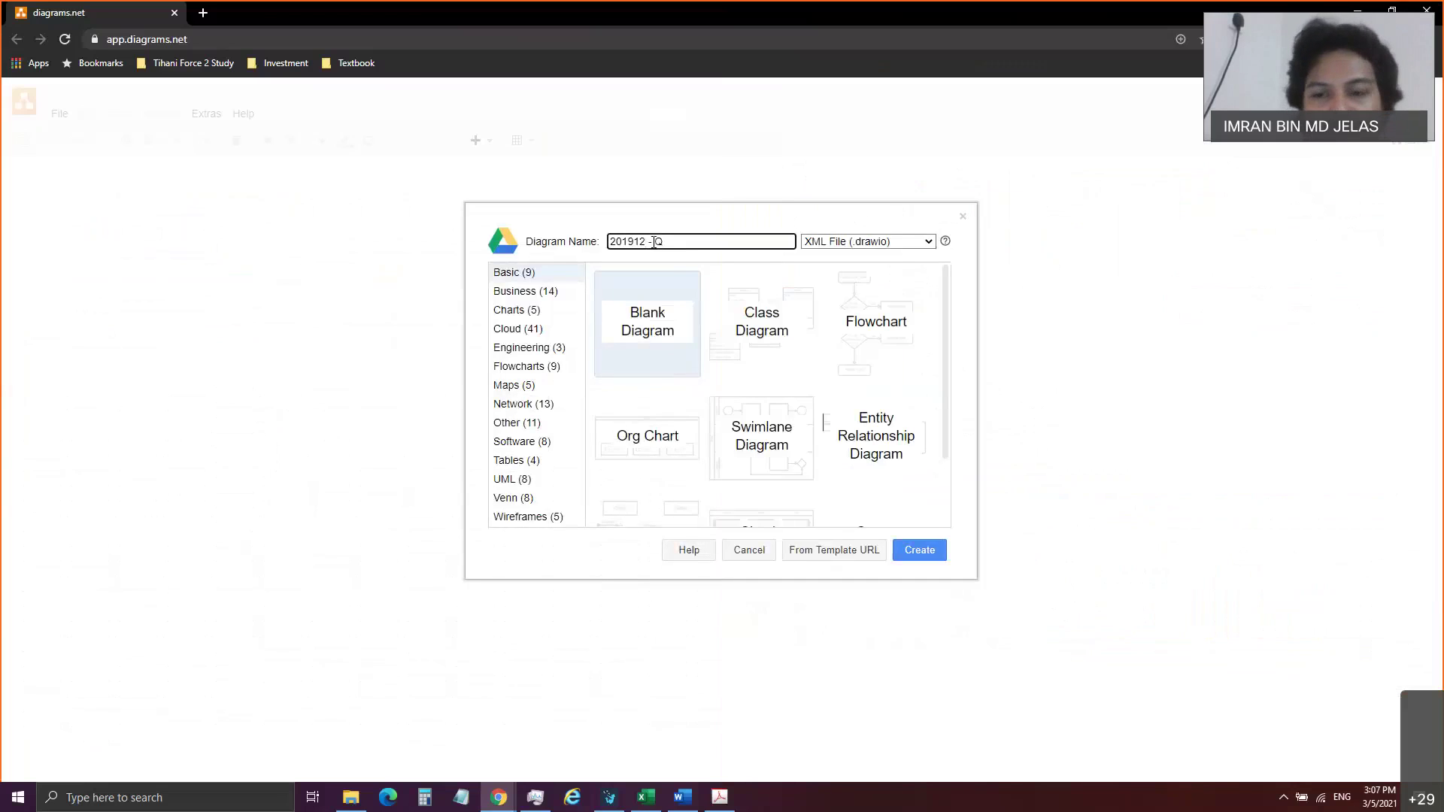
pyautogui.write('04B')
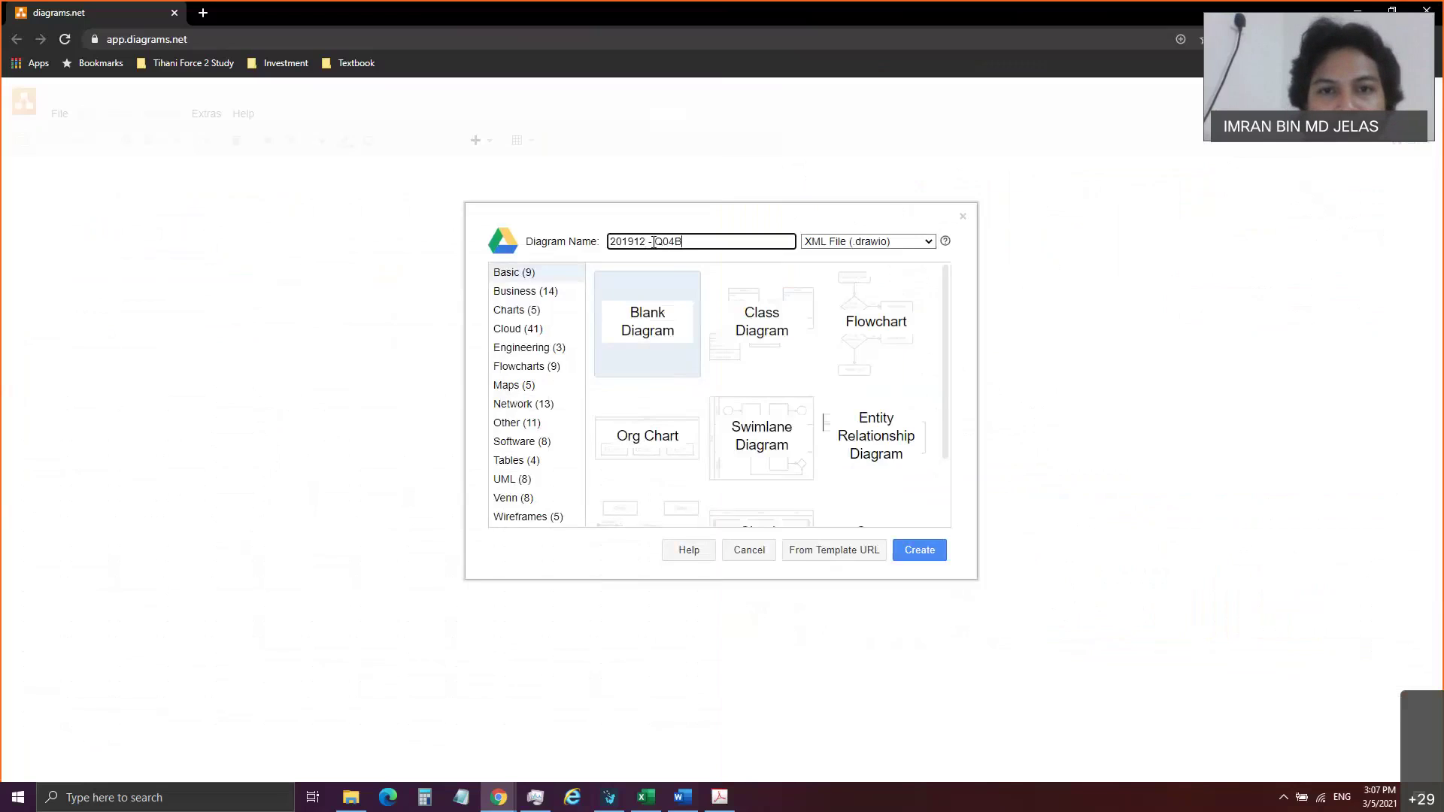
pyautogui.press('Return')
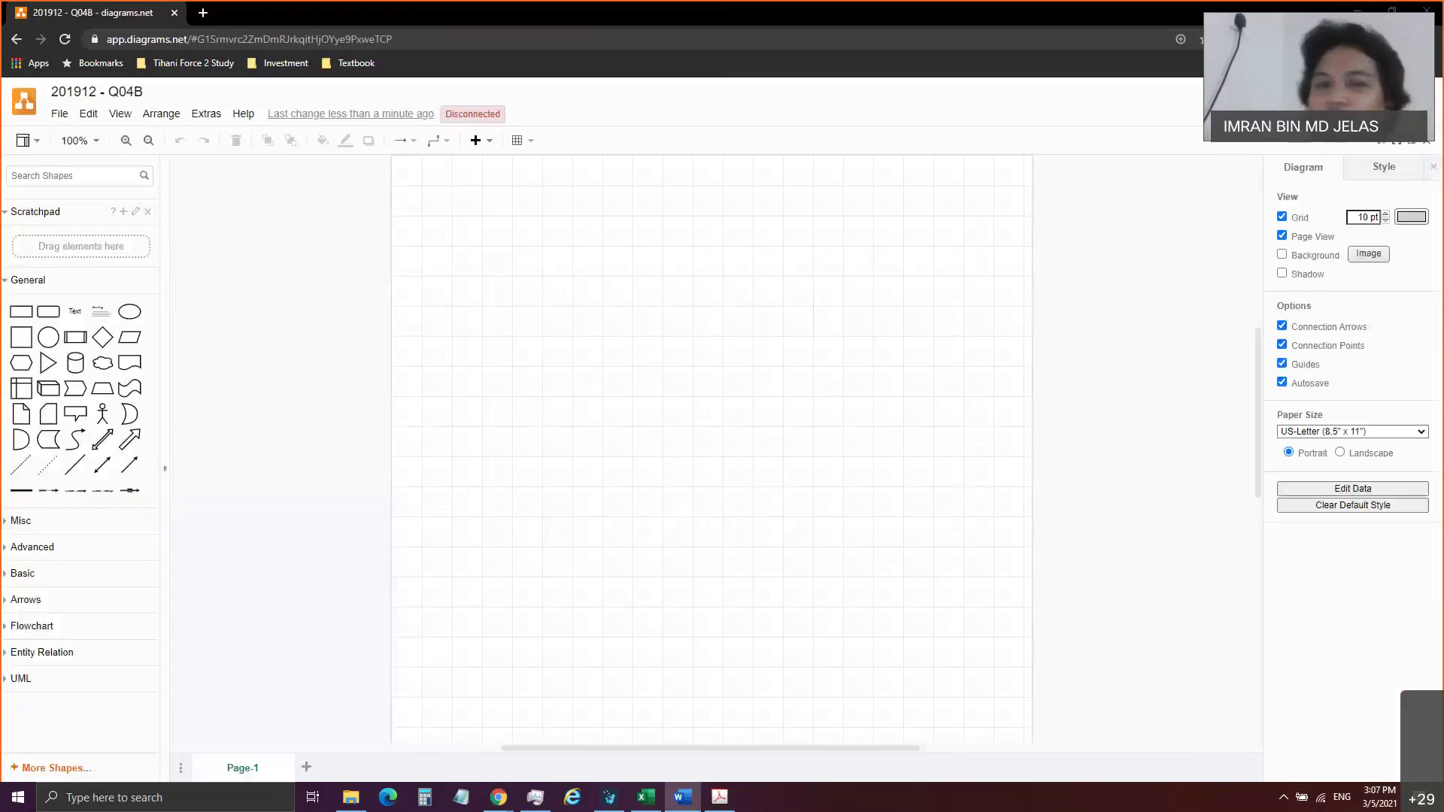
# Add an ellipse to the page, place it near the upper-left page corner and shrink it to a small terminal symbol.
pyautogui.click(134, 314)
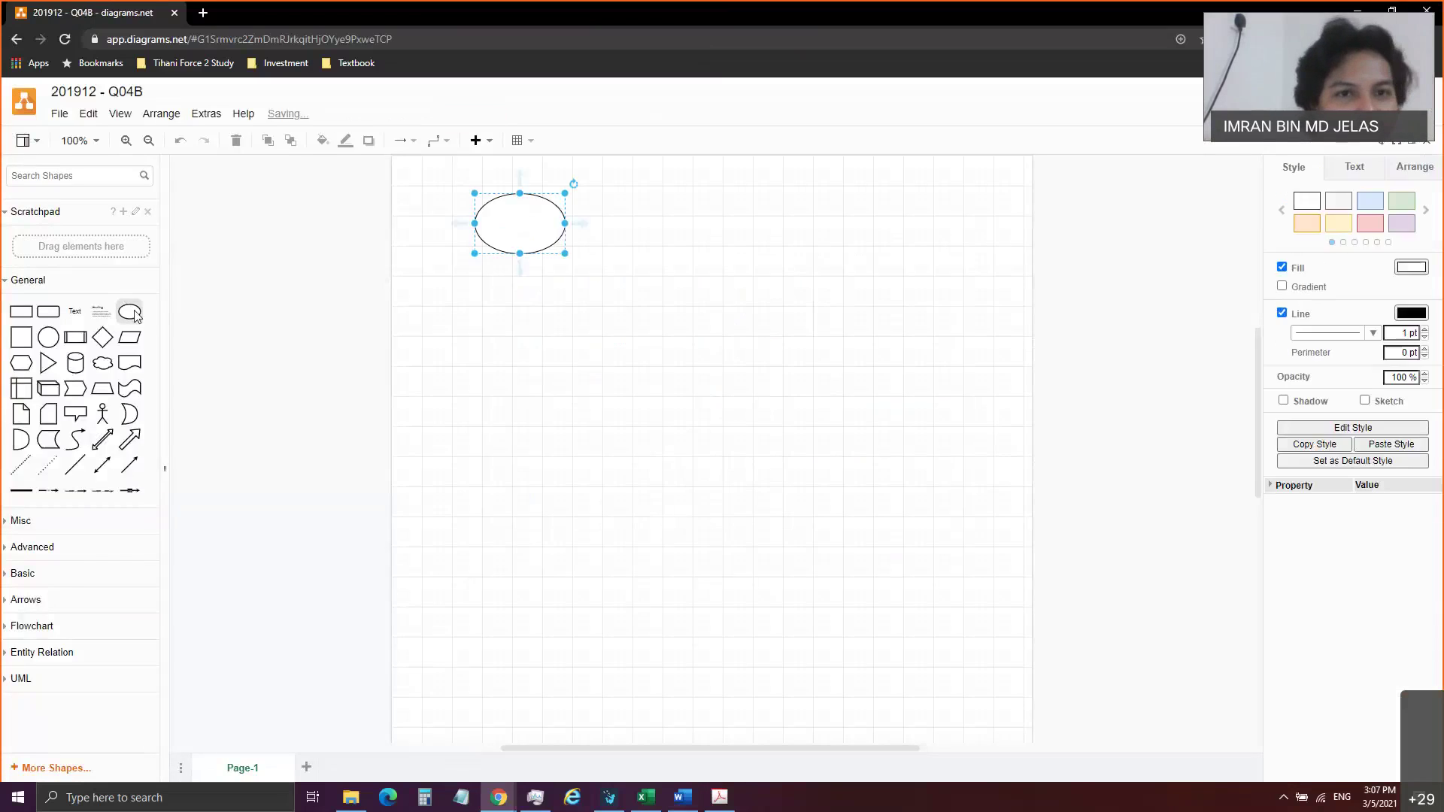
pyautogui.moveTo(495, 218); pyautogui.dragTo(446, 230)
pyautogui.moveTo(507, 266); pyautogui.dragTo(453, 217)
pyautogui.rightClick(458, 204)
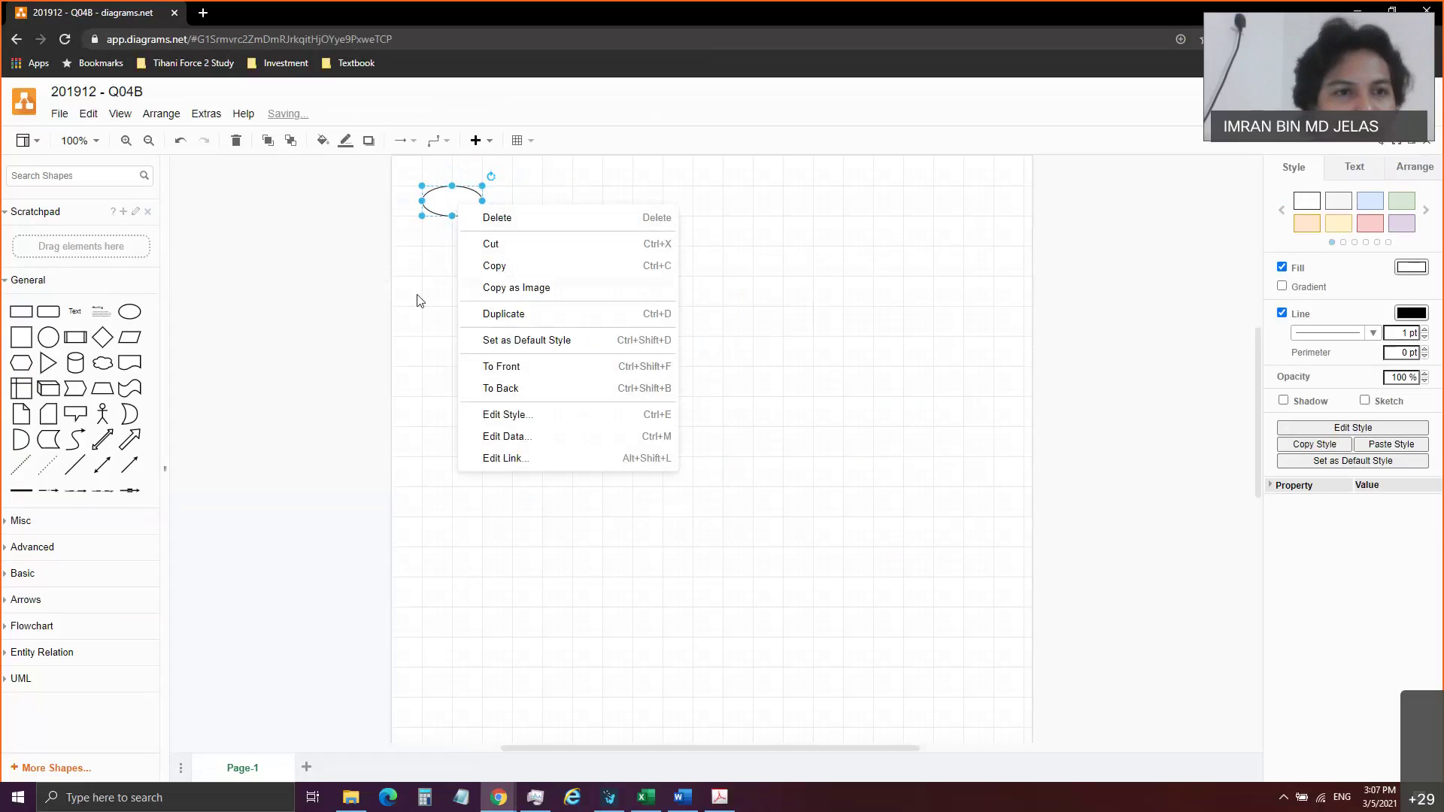
pyautogui.click(457, 202)
pyautogui.doubleClick(458, 202)
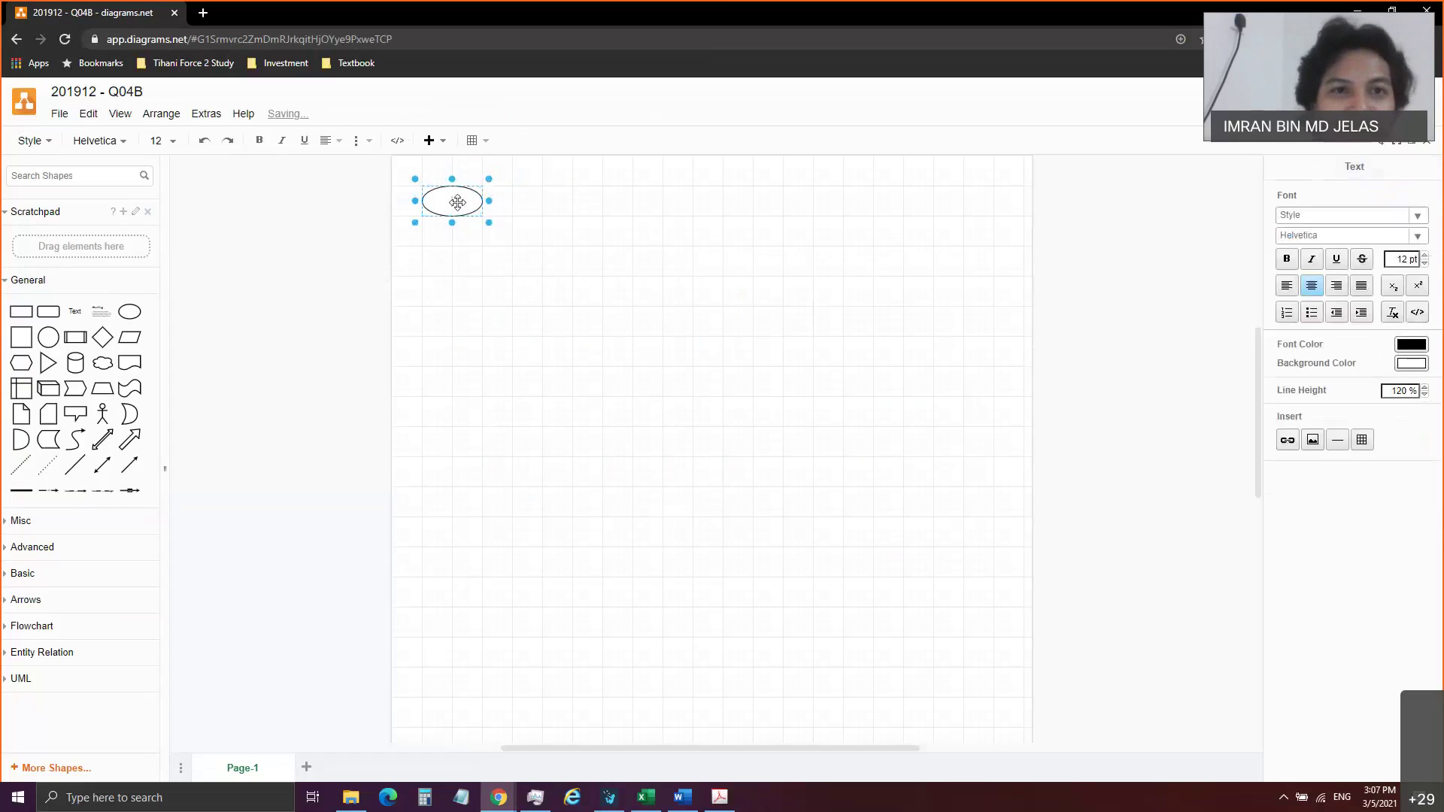
pyautogui.press('Escape')
pyautogui.rightClick(457, 201)
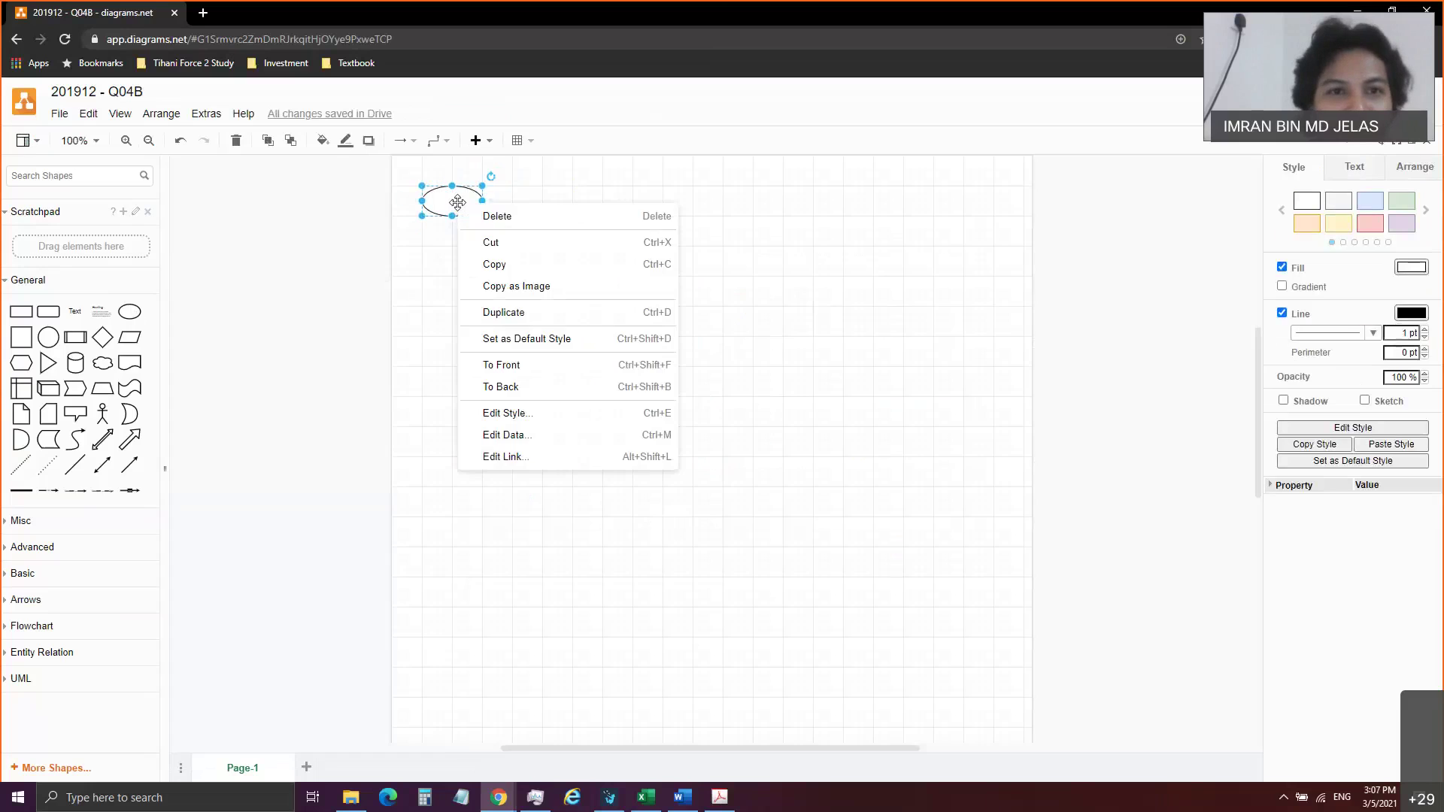
pyautogui.click(457, 201)
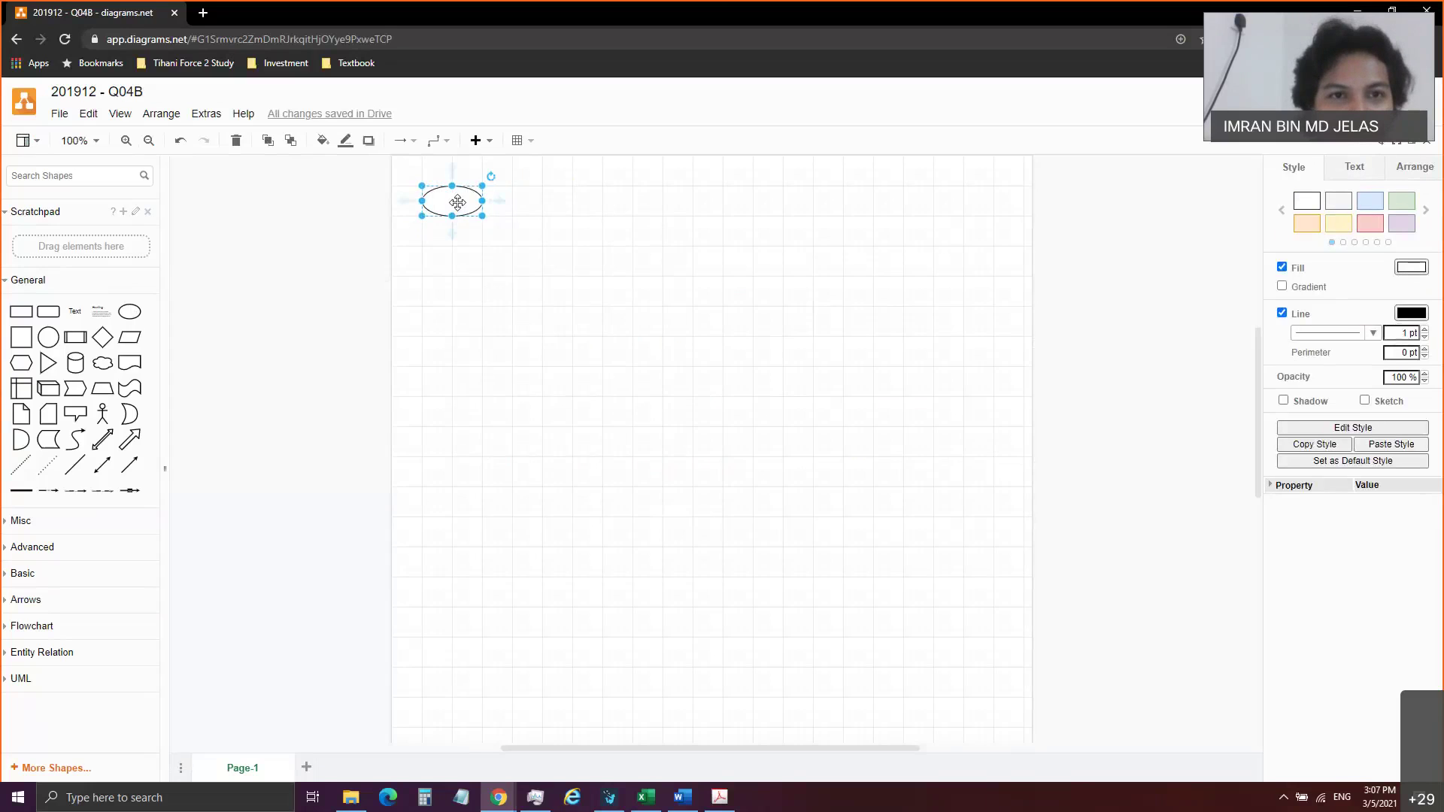
pyautogui.doubleClick(457, 201)
pyautogui.press('Escape')
pyautogui.rightClick(457, 202)
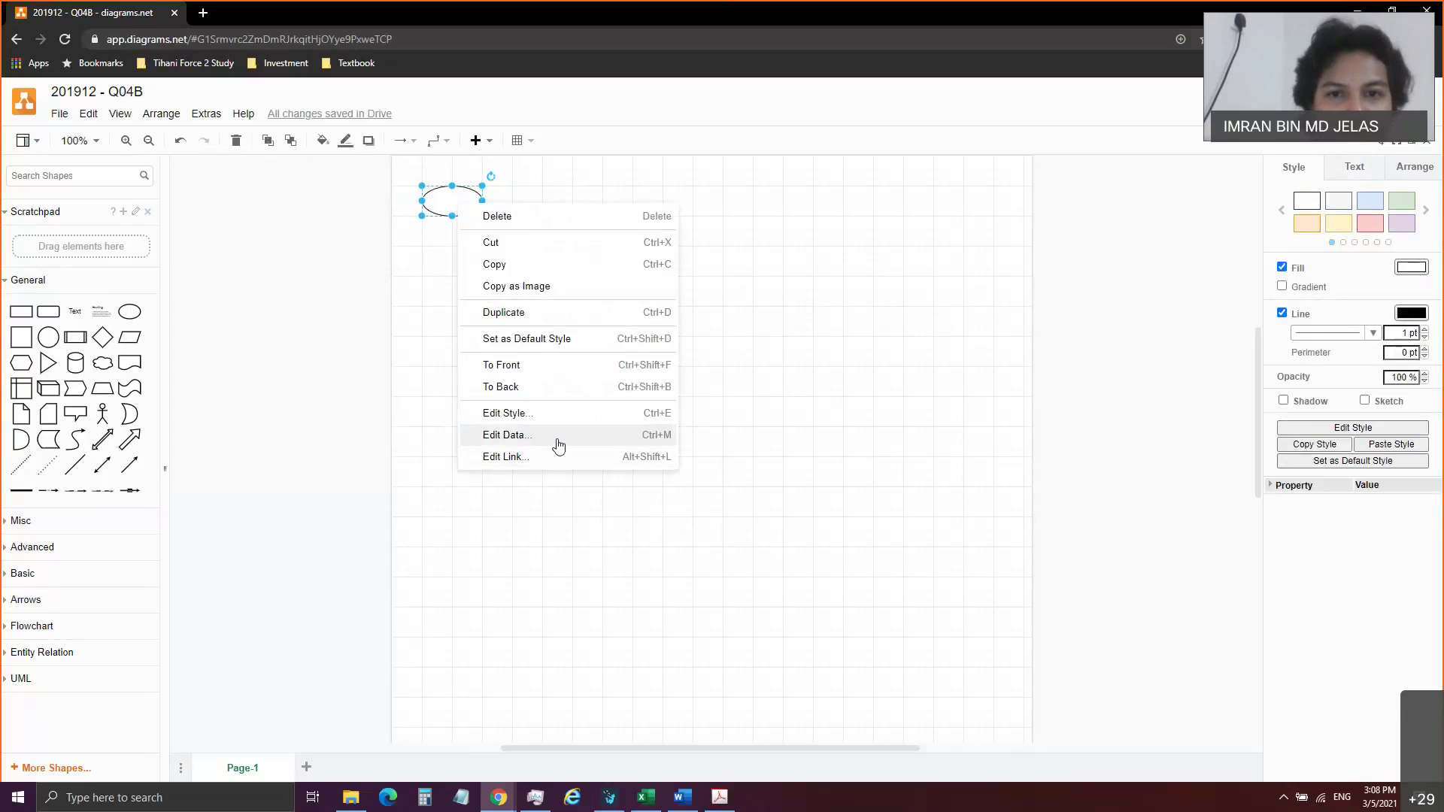
pyautogui.press('Escape')
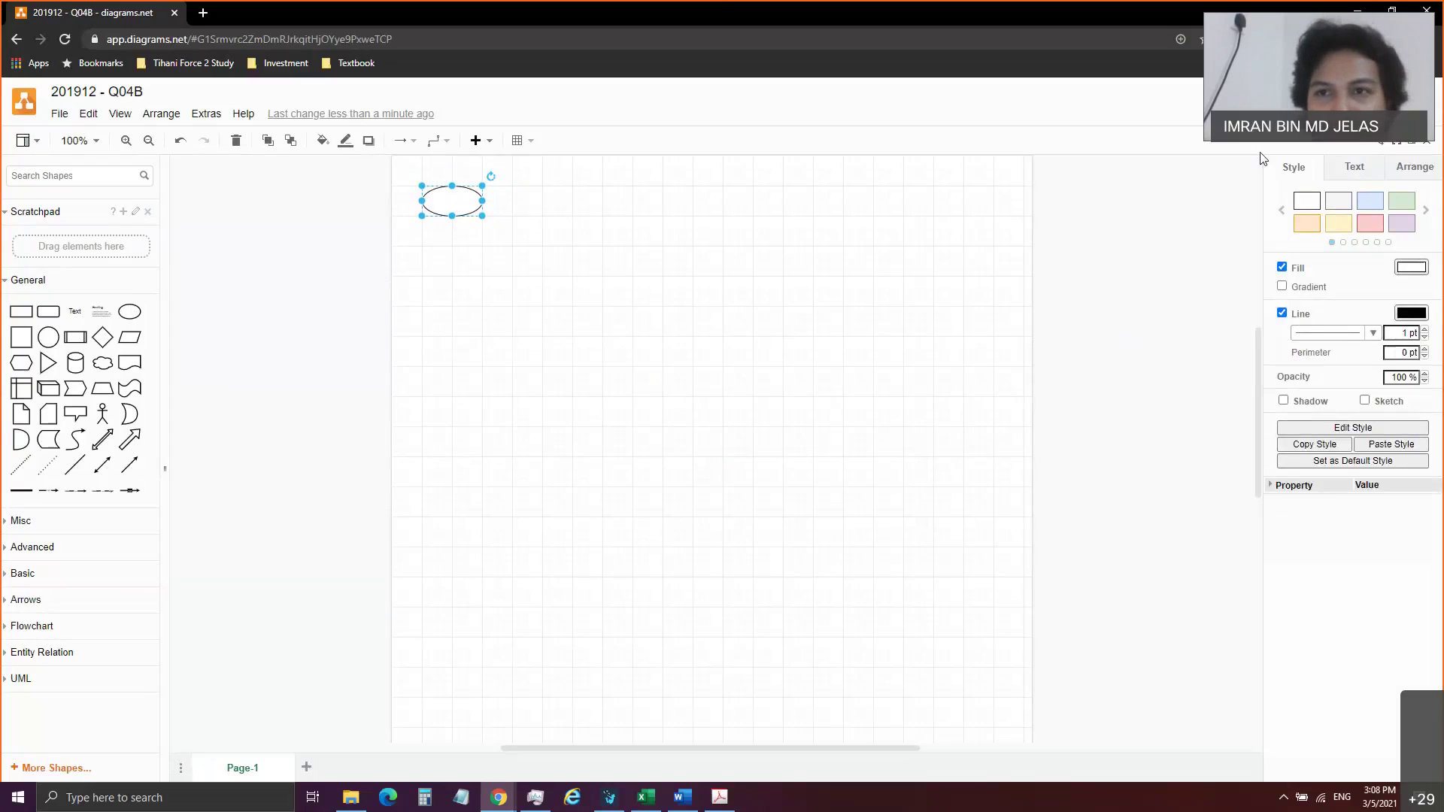
# Label the ellipse START and make its text bold.
pyautogui.click(1355, 168)
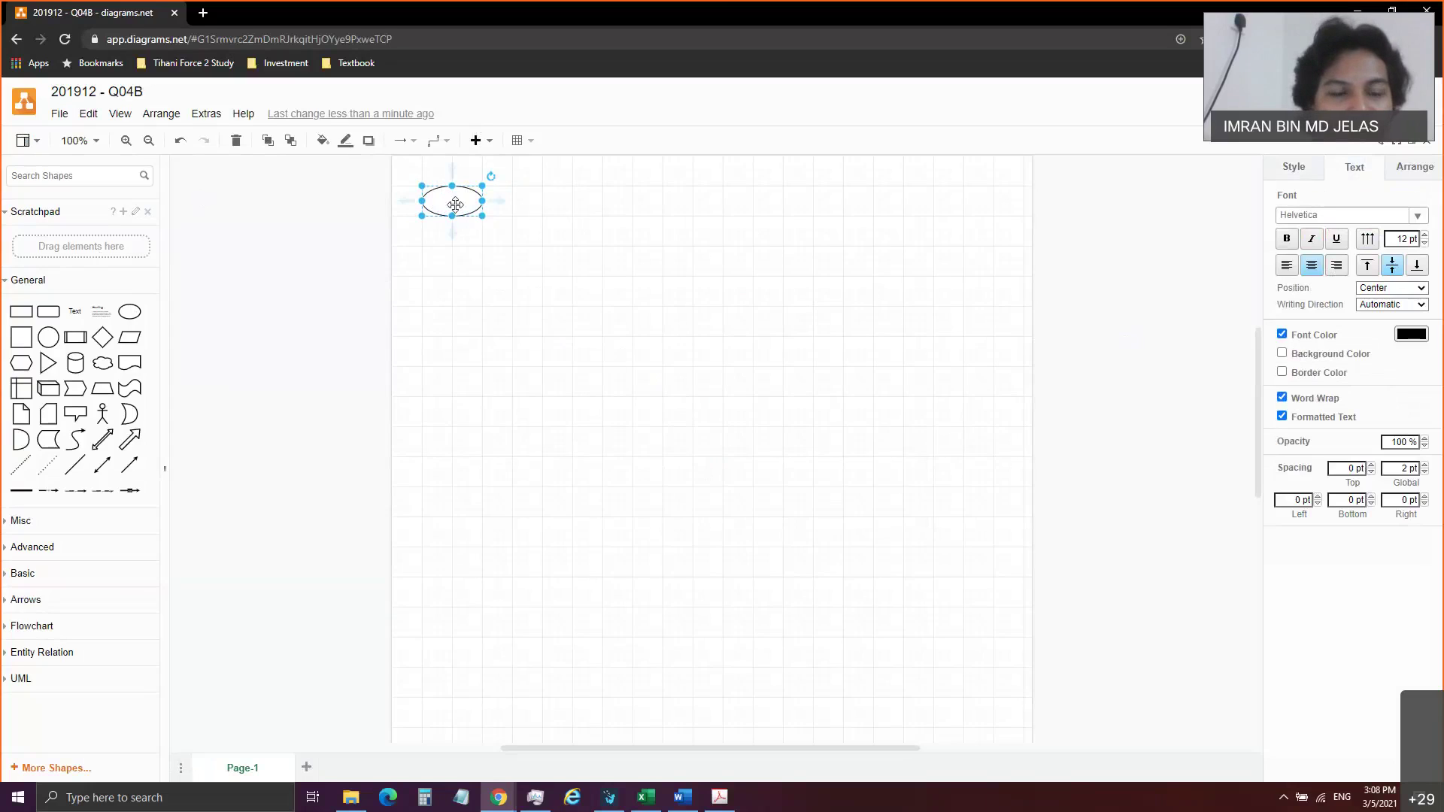
pyautogui.write('START')
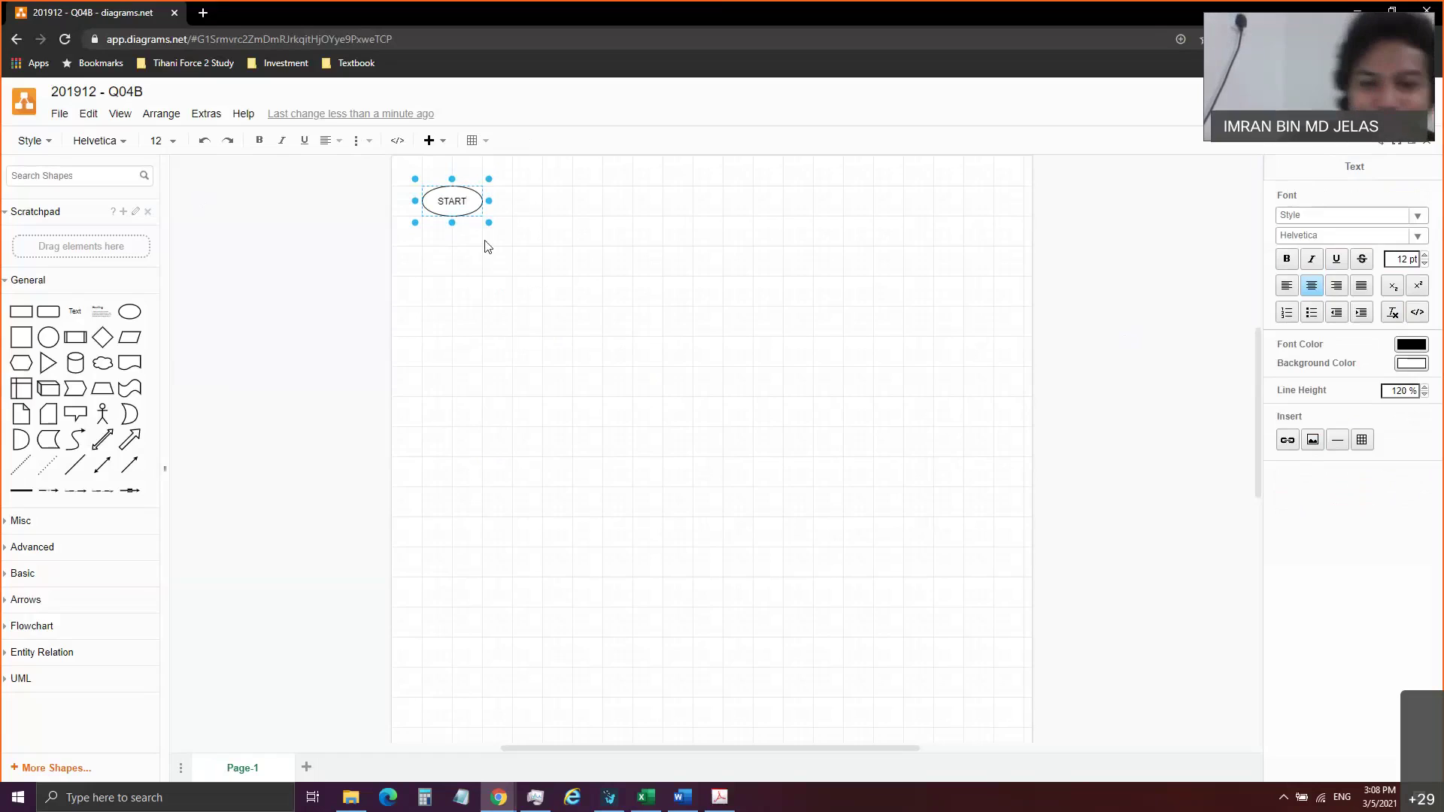
pyautogui.hotkey('shift', 'Left')
pyautogui.hotkey('shift', 'Left')
pyautogui.hotkey('shift', 'Left')
pyautogui.hotkey('shift', 'Left')
pyautogui.hotkey('shift', 'Left')
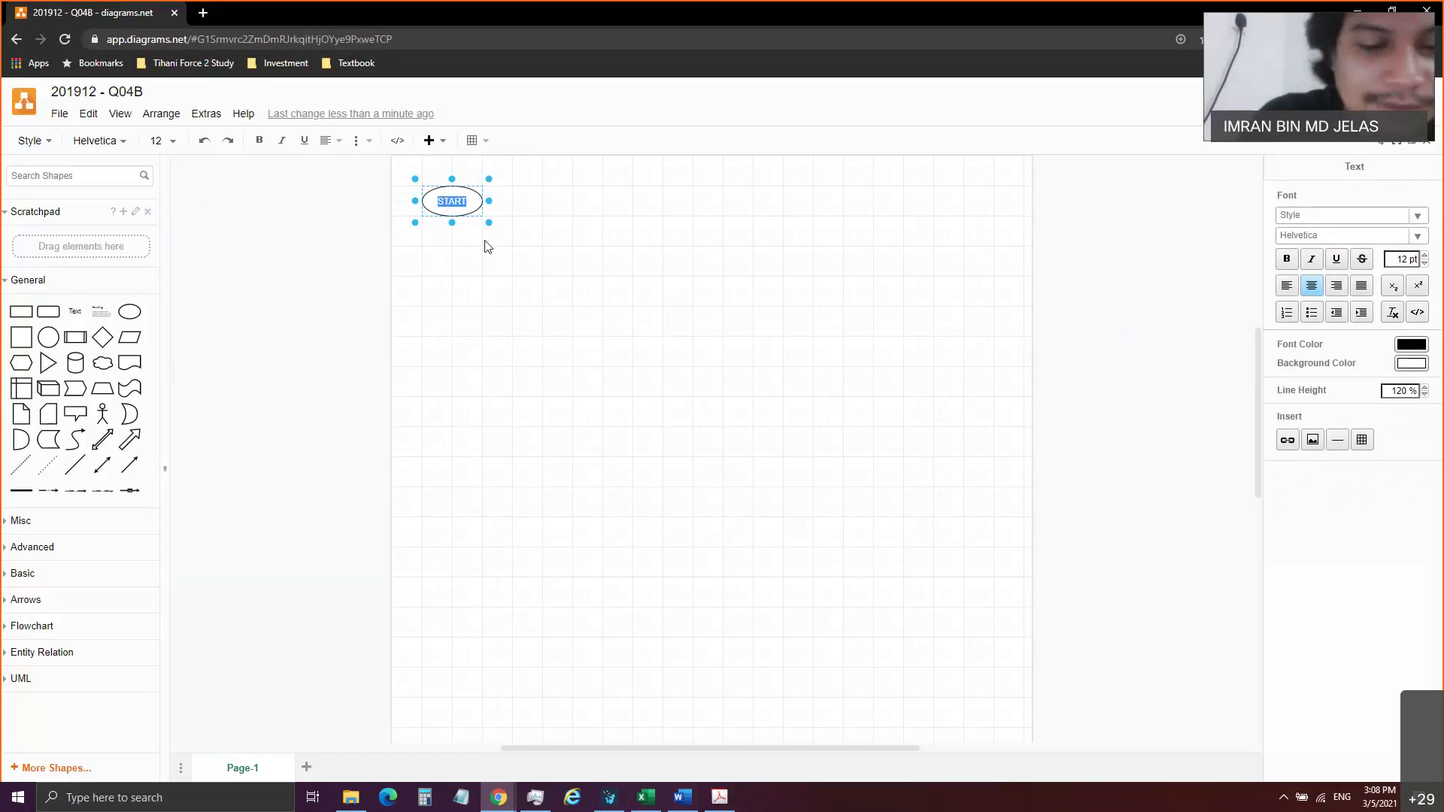
pyautogui.hotkey('ctrl', 'b')
pyautogui.click(452, 371)
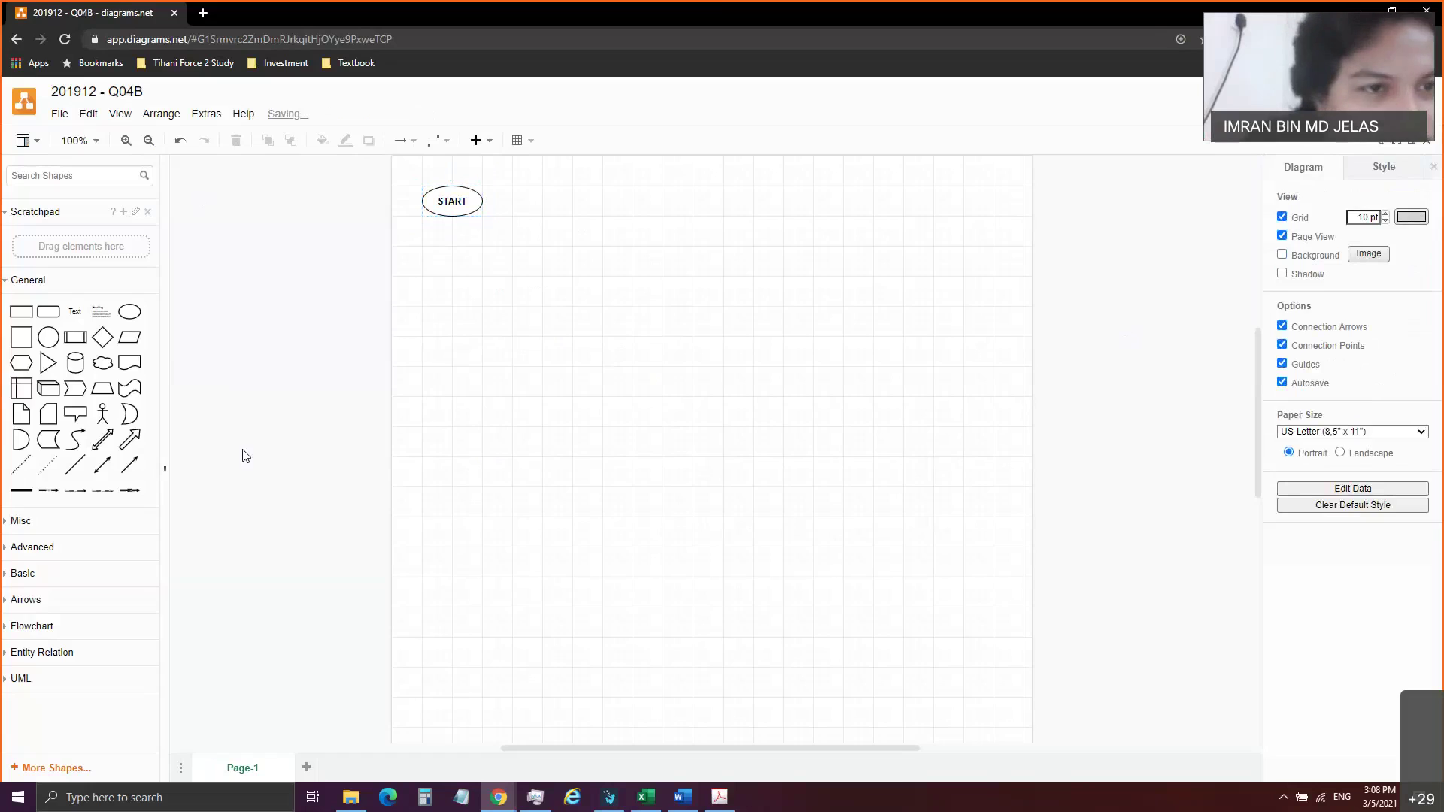
# Add an enlarged rectangle below START and fill it with the pseudocode's //DECLARATION lines for monthlySalary, yearService, totalSalary, bonus and yearlyIncome.
pyautogui.moveTo(21, 311); pyautogui.dragTo(421, 247)
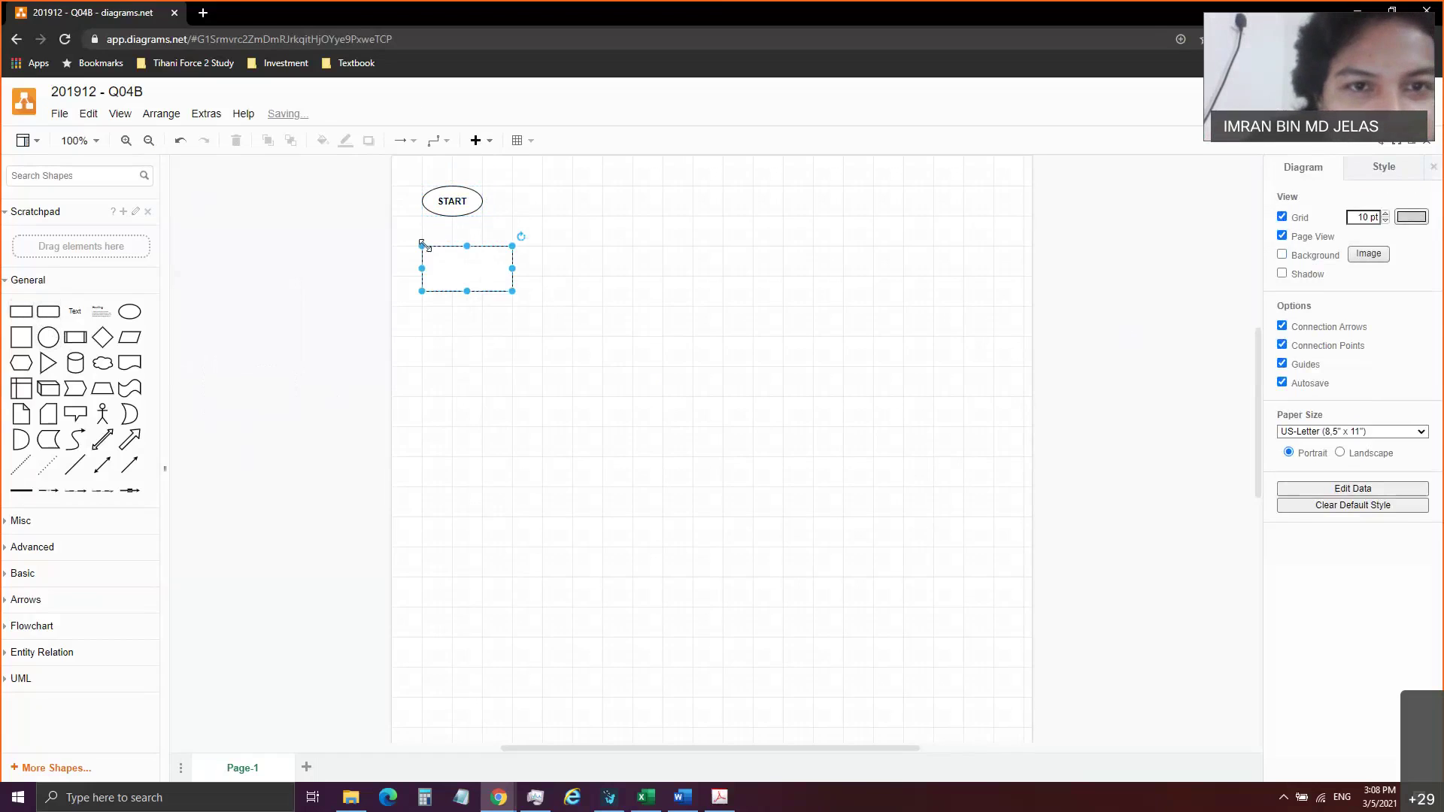
pyautogui.moveTo(512, 268); pyautogui.dragTo(482, 374)
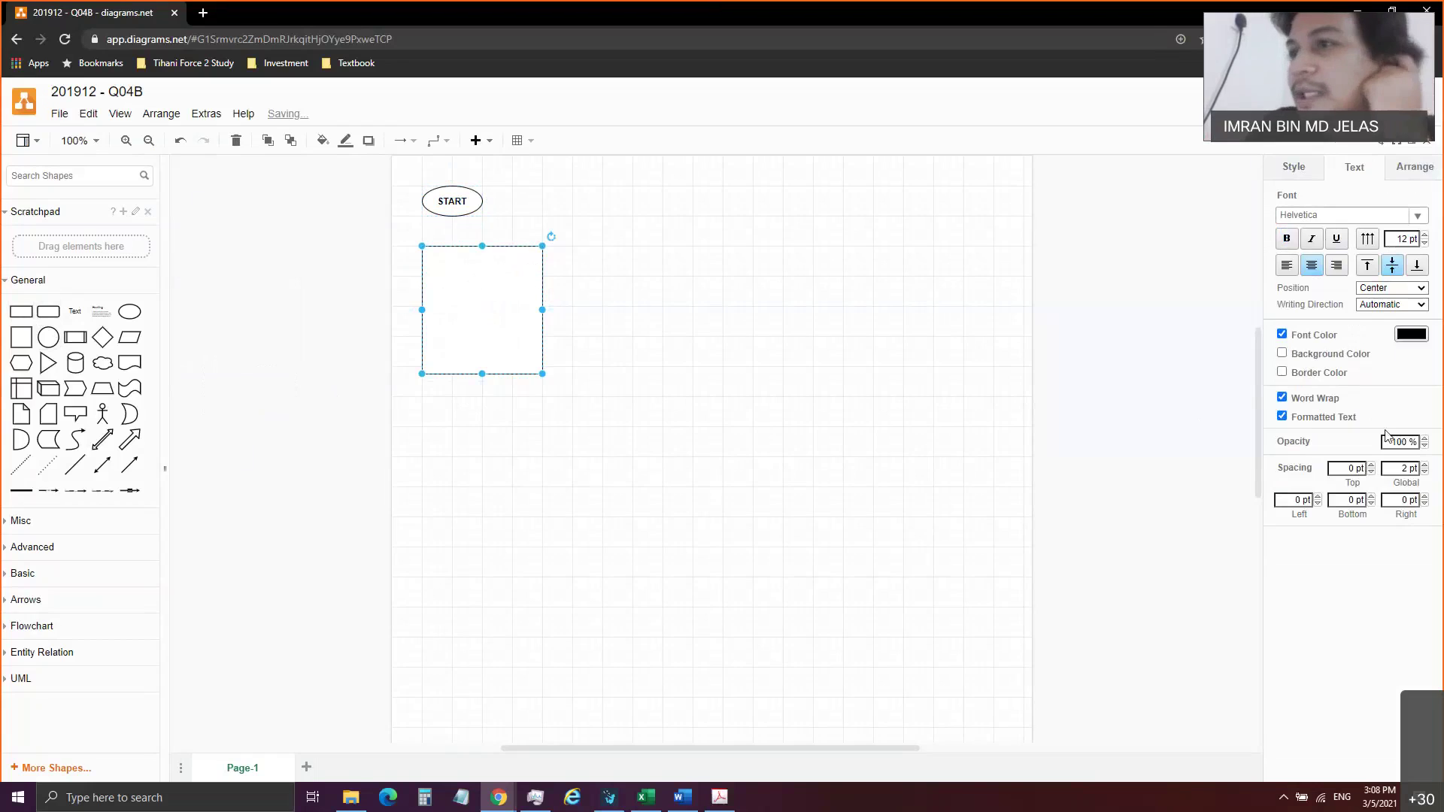
pyautogui.click(682, 797)
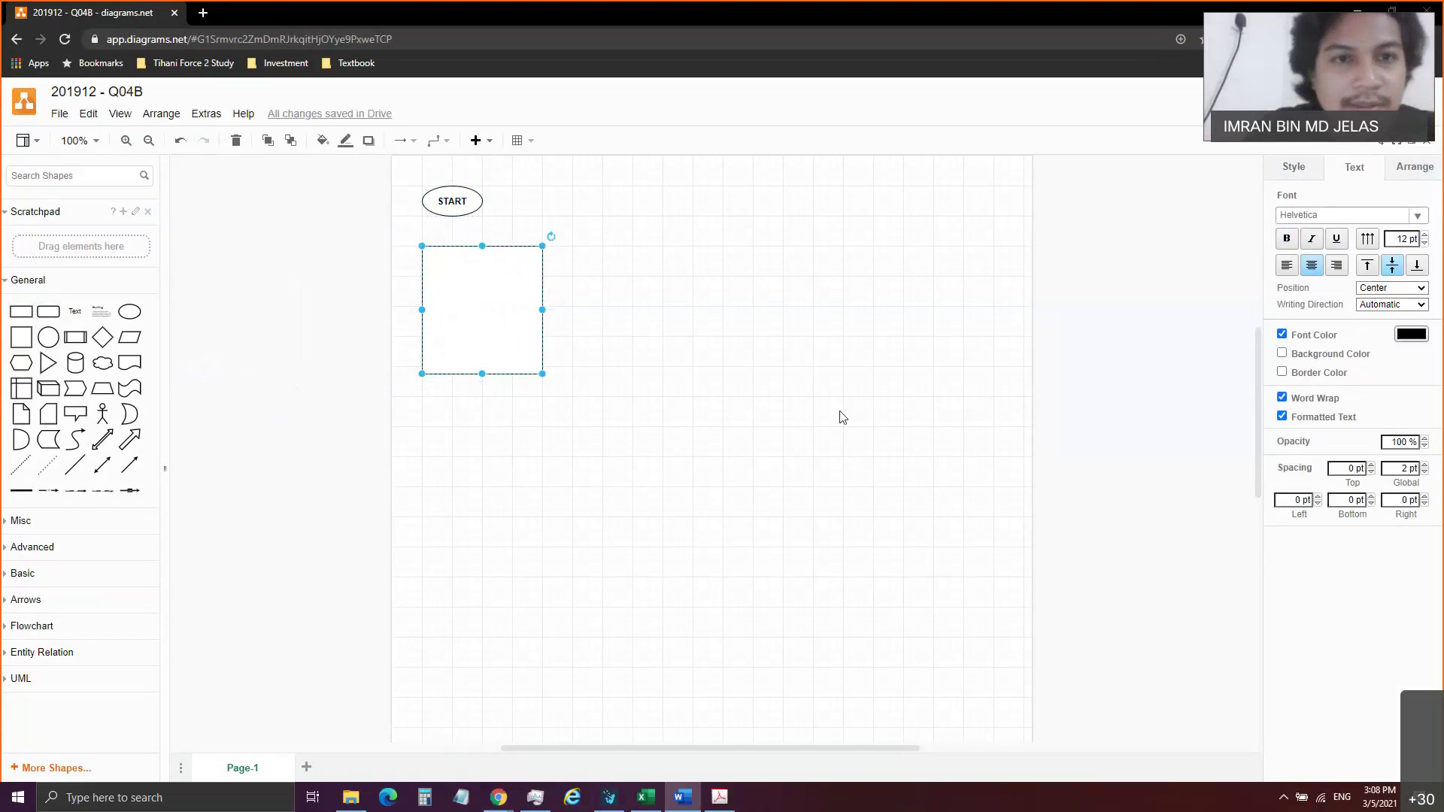
pyautogui.click(496, 303)
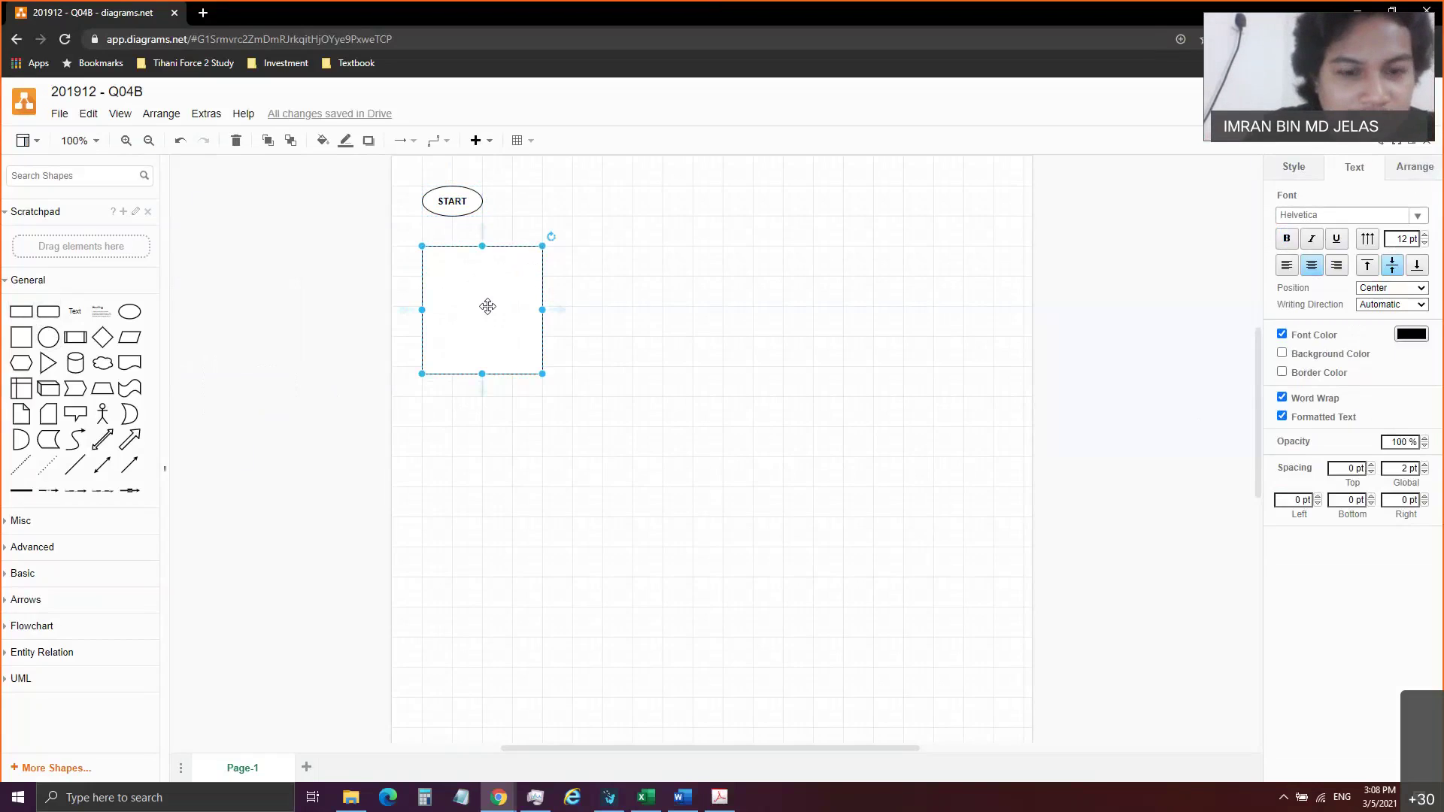
pyautogui.write('//DECLARATION  double monthlySalary = 0.00;  int yearService;  double totalSalary, bonus, yearlyIncome = 0.00;')
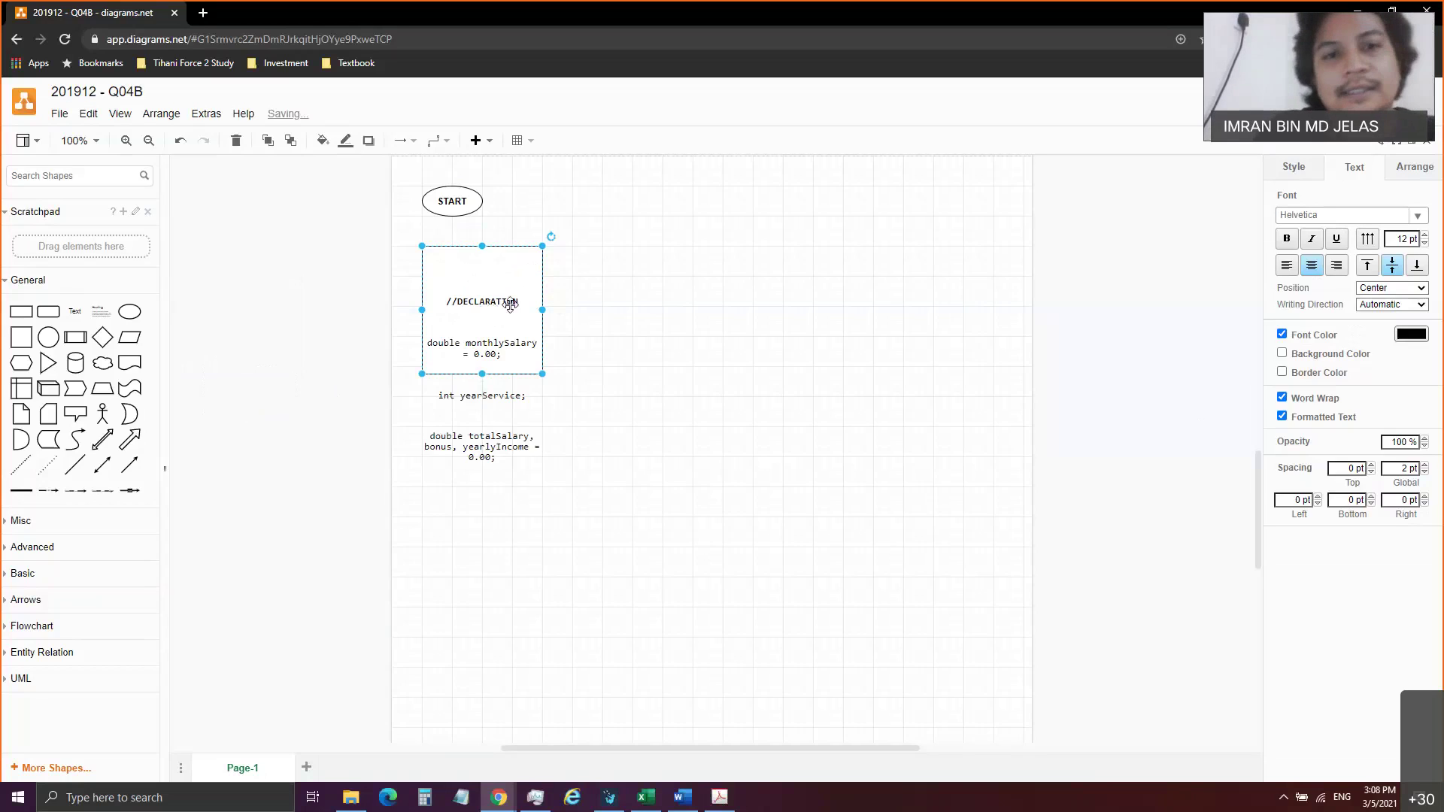
pyautogui.doubleClick(516, 303)
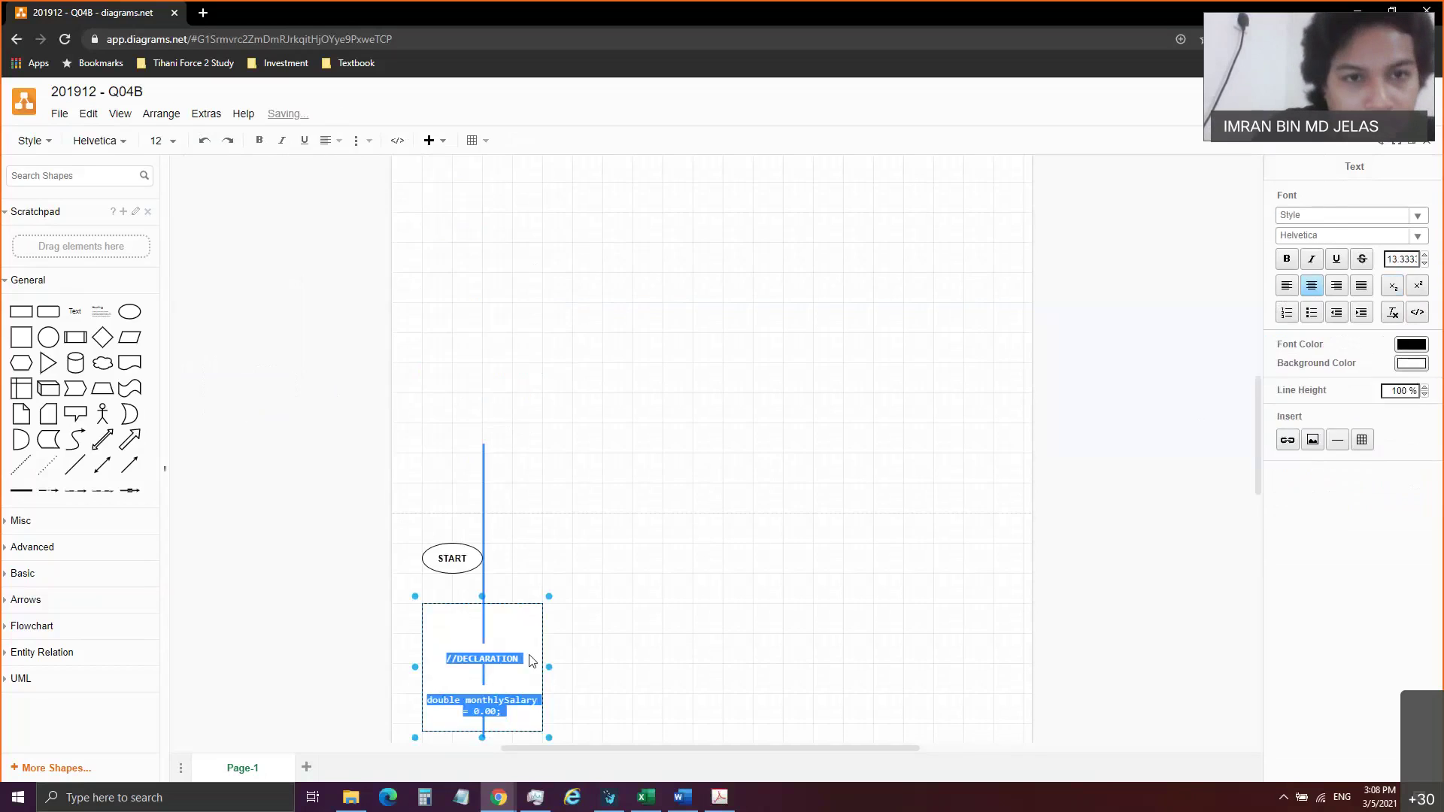
pyautogui.click(749, 464)
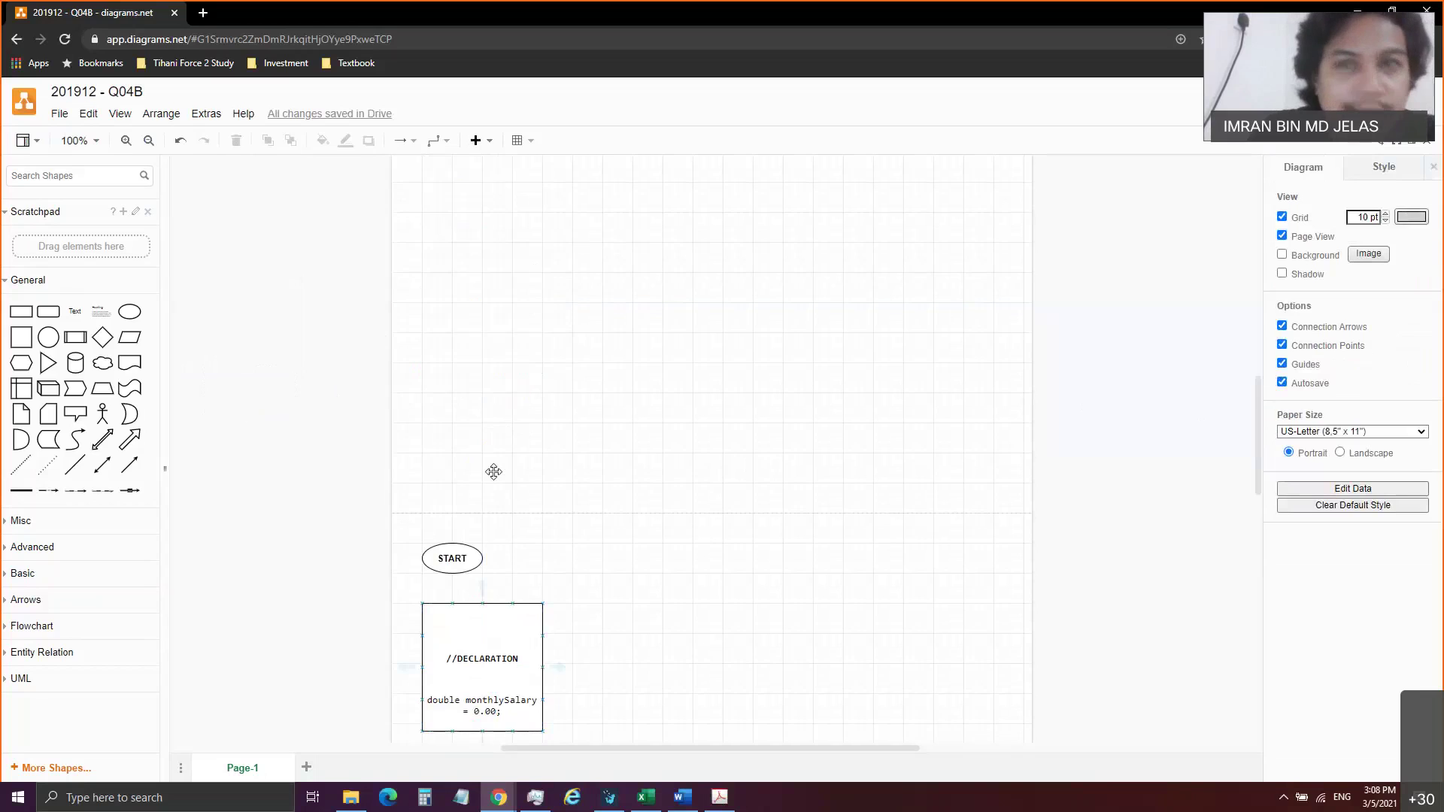
pyautogui.click(1180, 39)
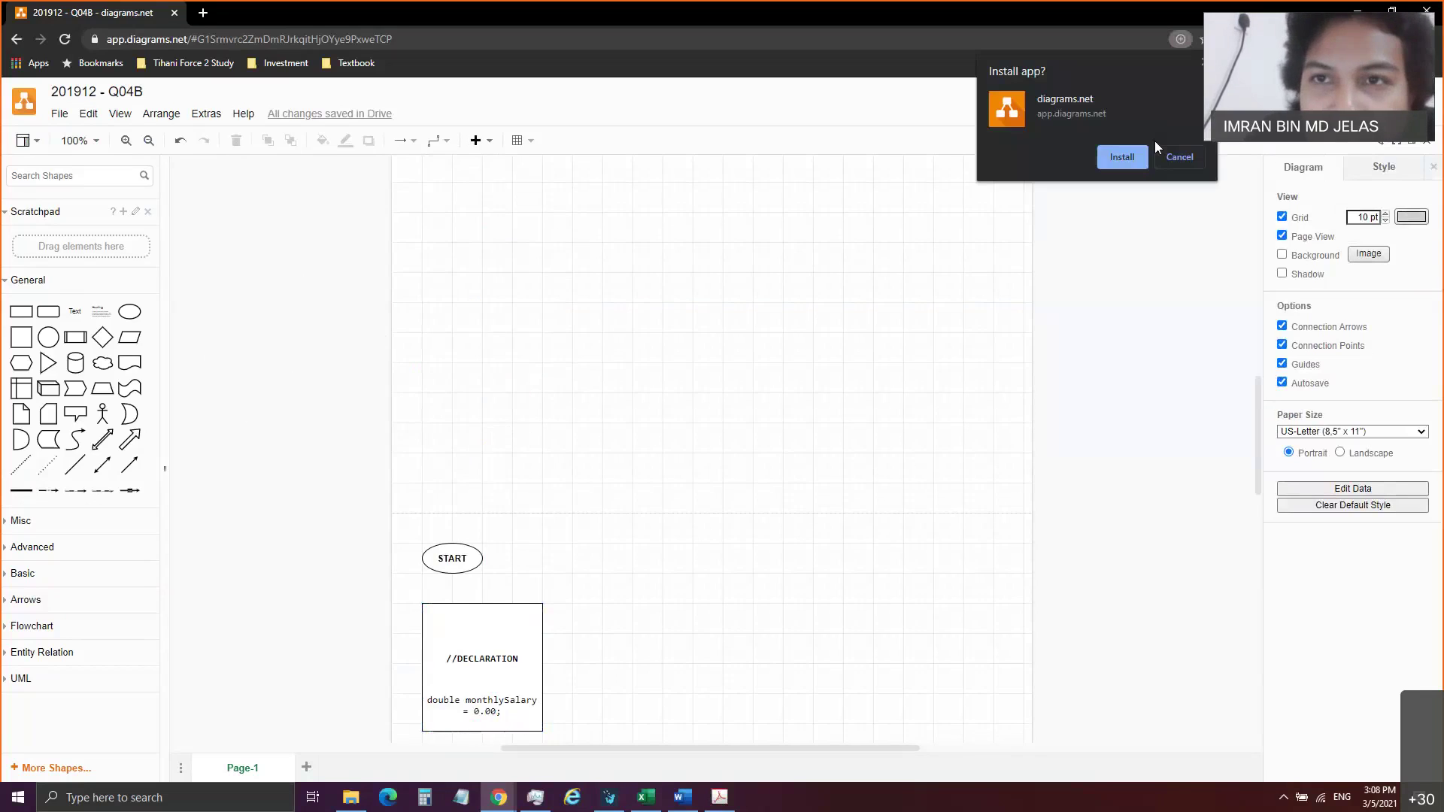
pyautogui.click(1178, 156)
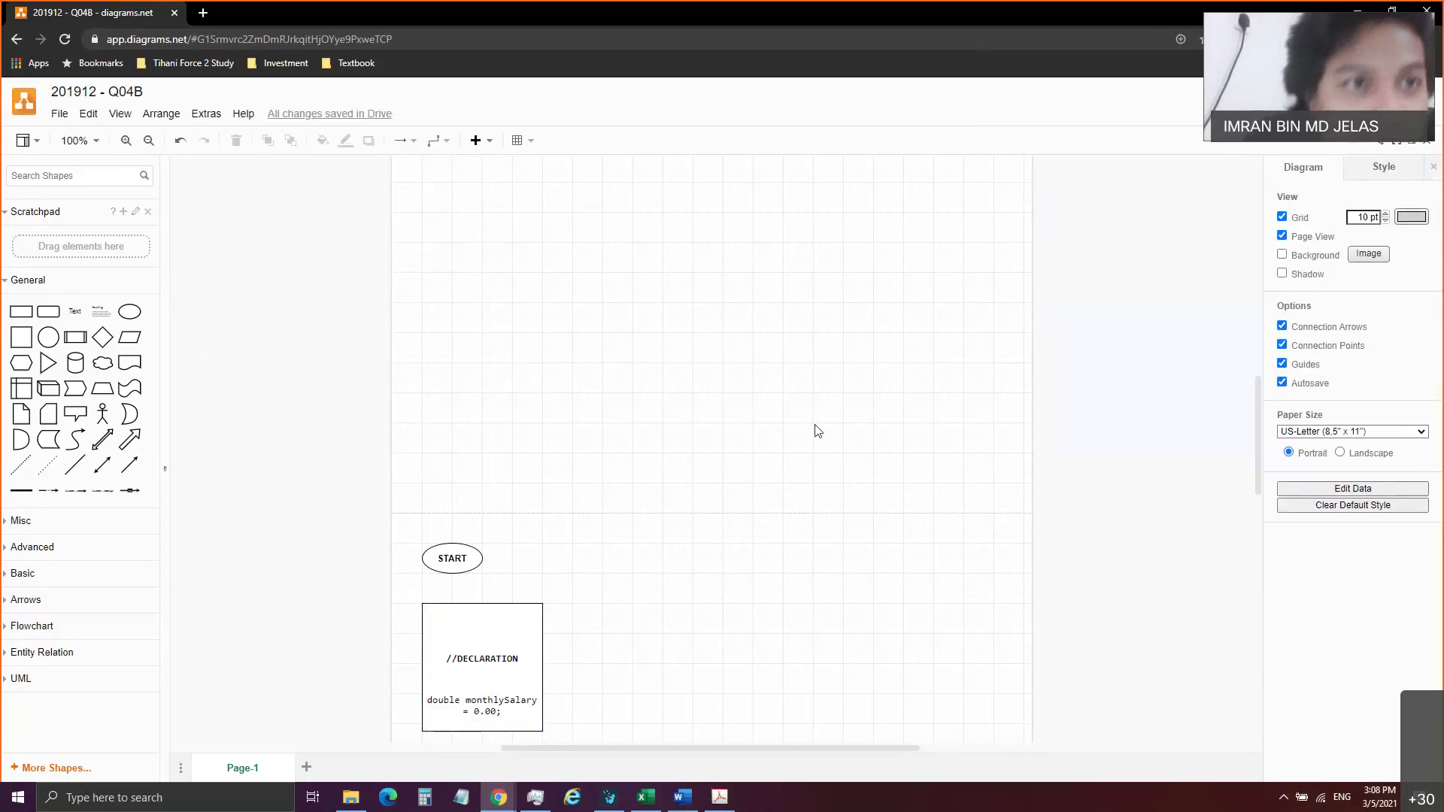
pyautogui.click(122, 116)
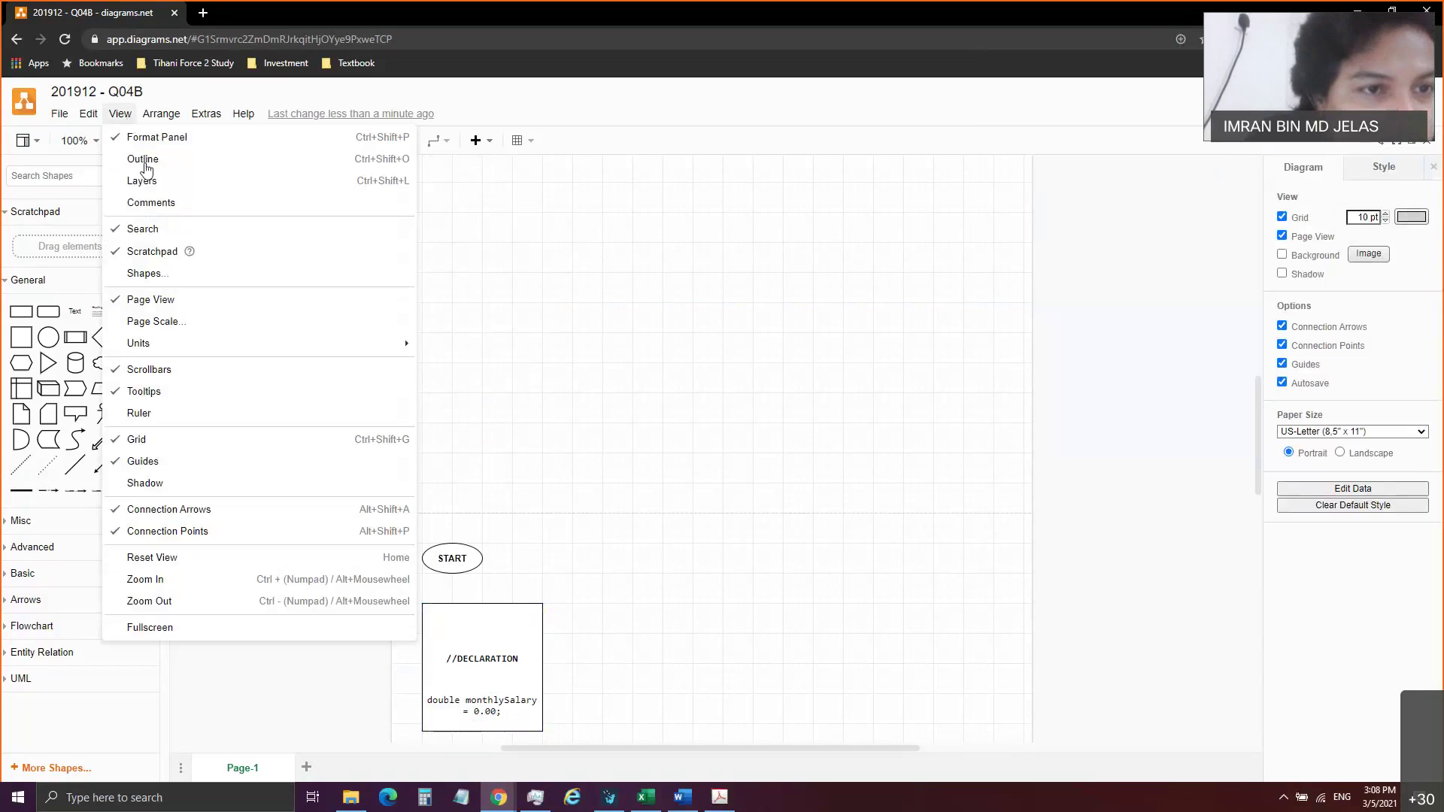